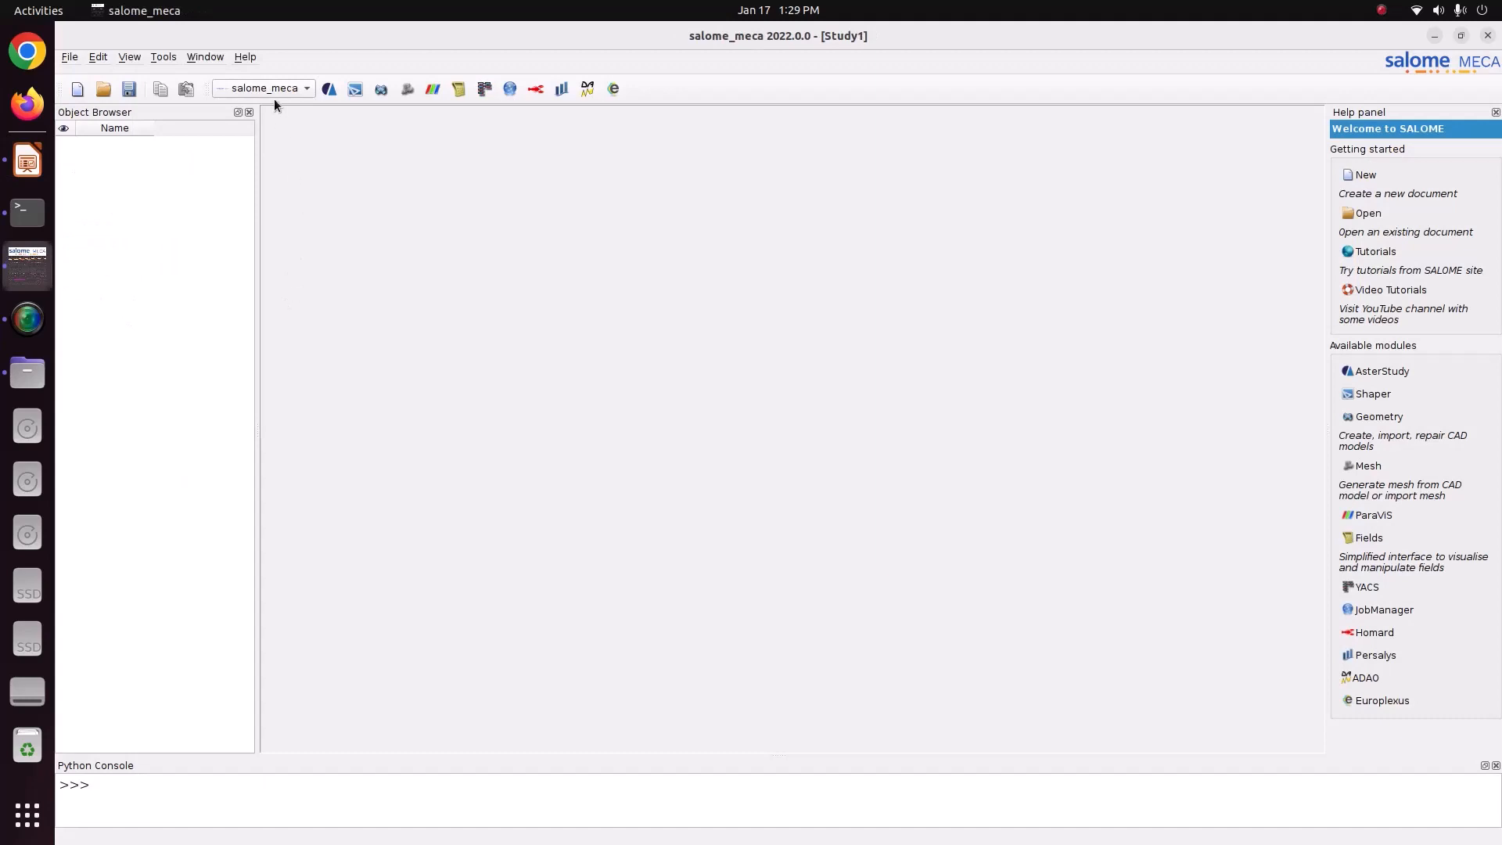
# Activate the Geometry module and import the STEP file model_1.stp from the CODE_ASTER/72_bracket_nonlinear folder.
pyautogui.click(274, 88)
pyautogui.click(276, 138)
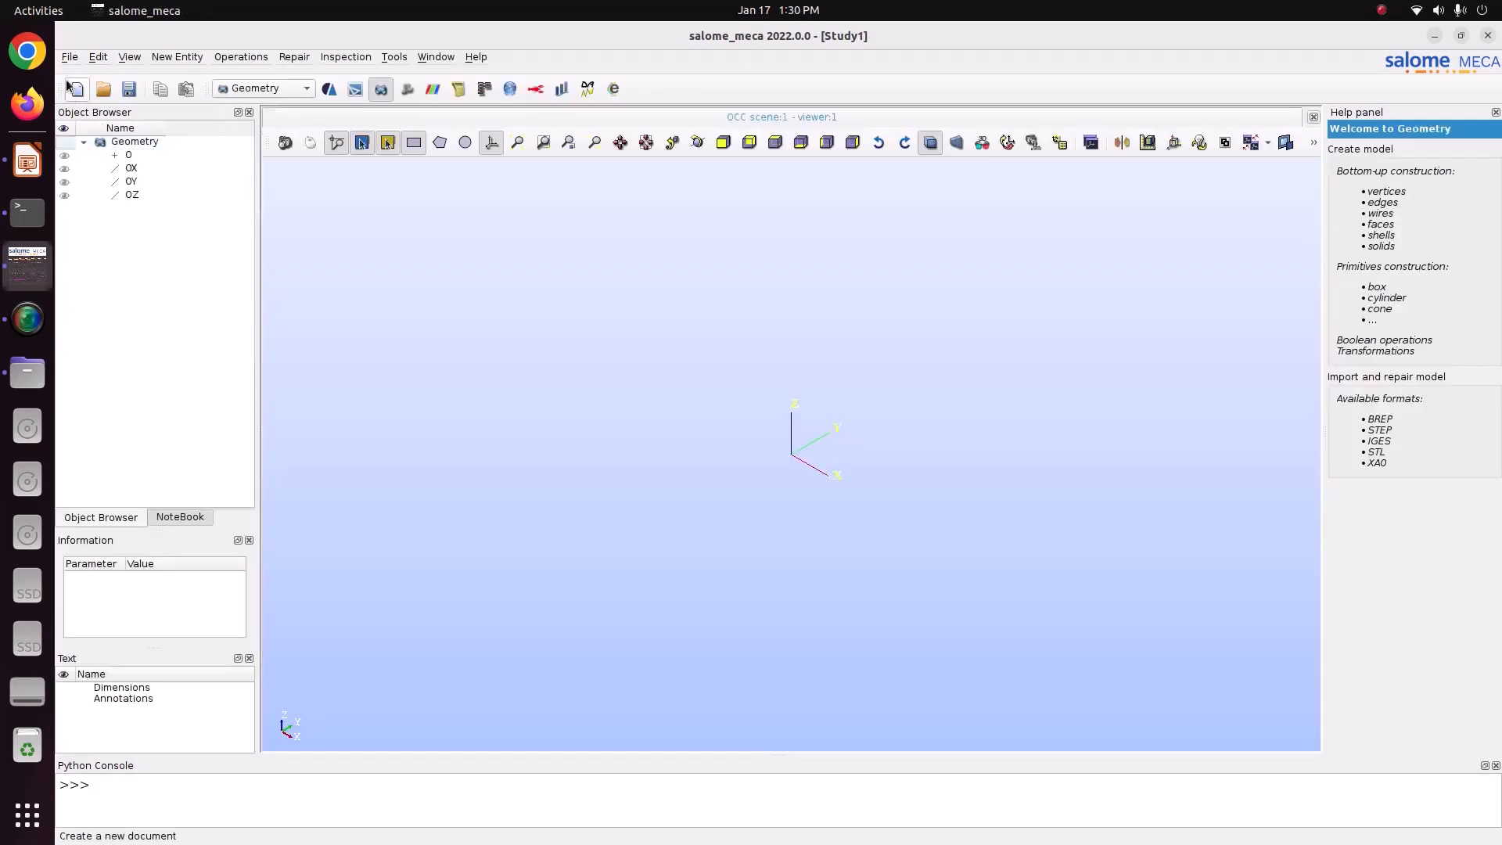
pyautogui.click(70, 57)
pyautogui.moveTo(112, 220)
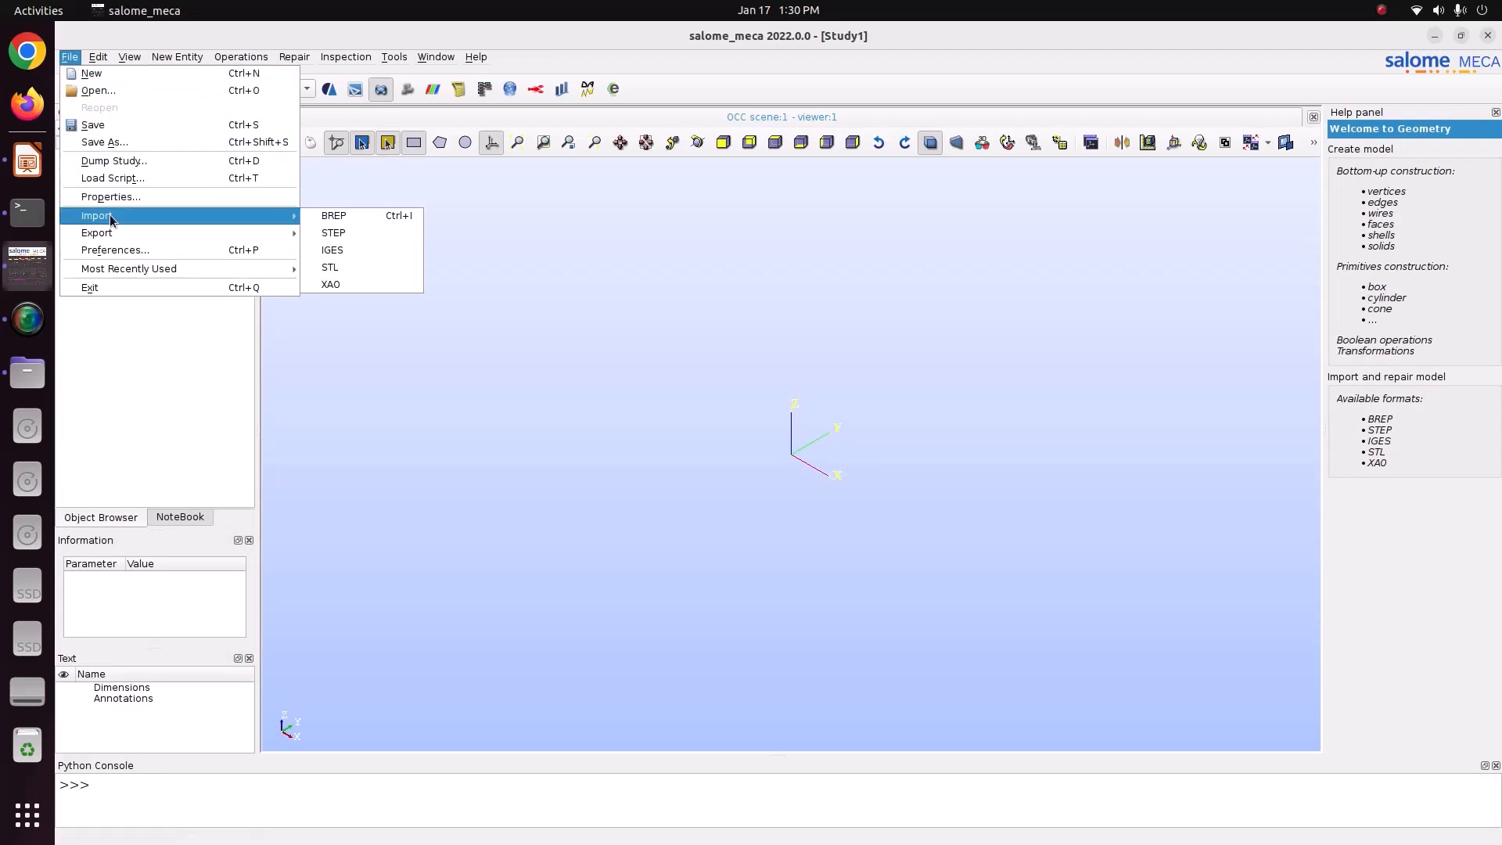
pyautogui.click(388, 233)
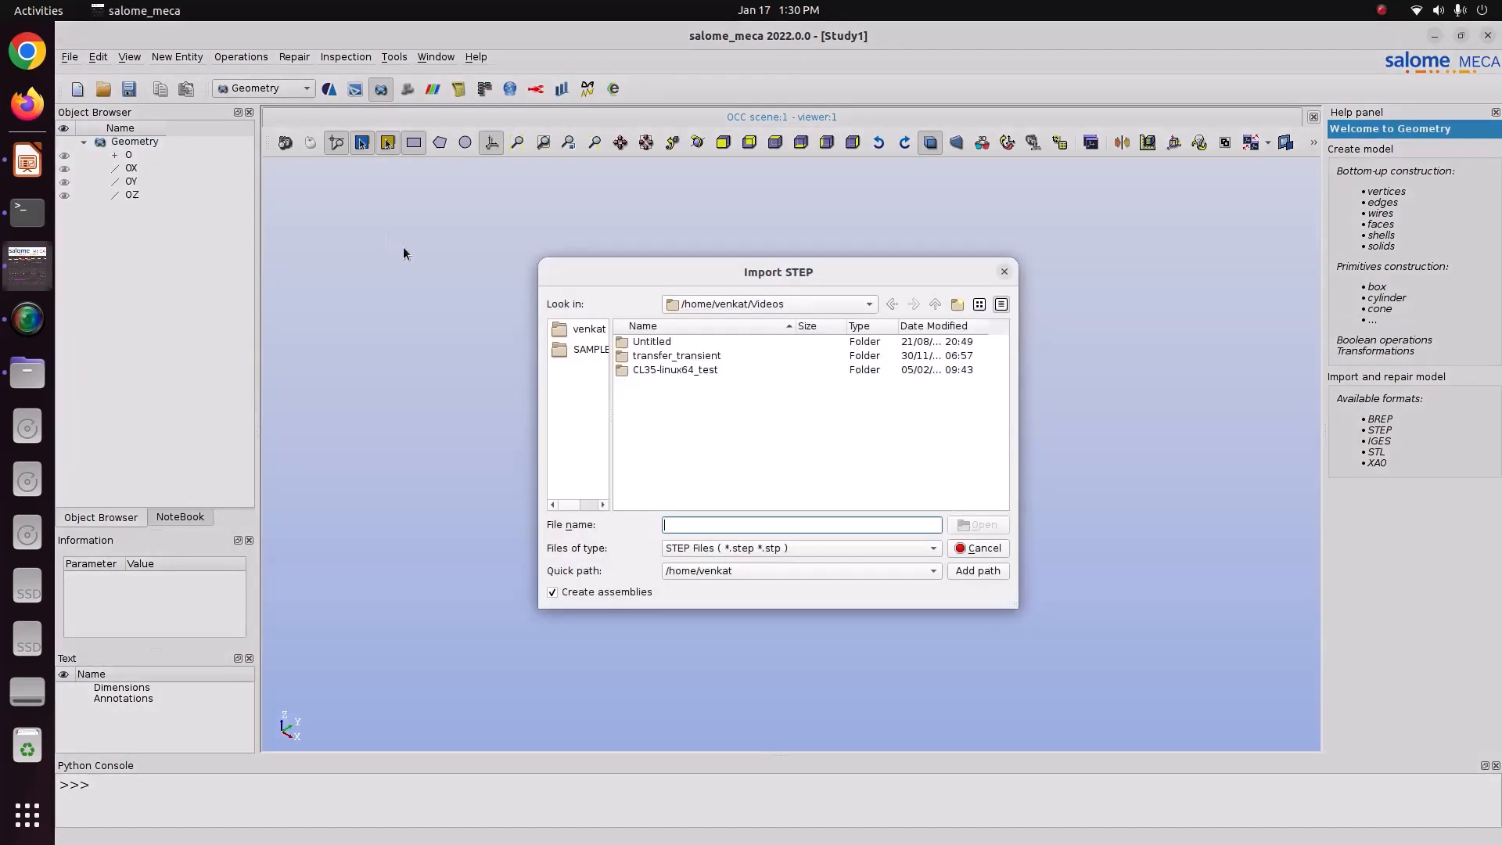
pyautogui.click(593, 330)
pyautogui.doubleClick(660, 435)
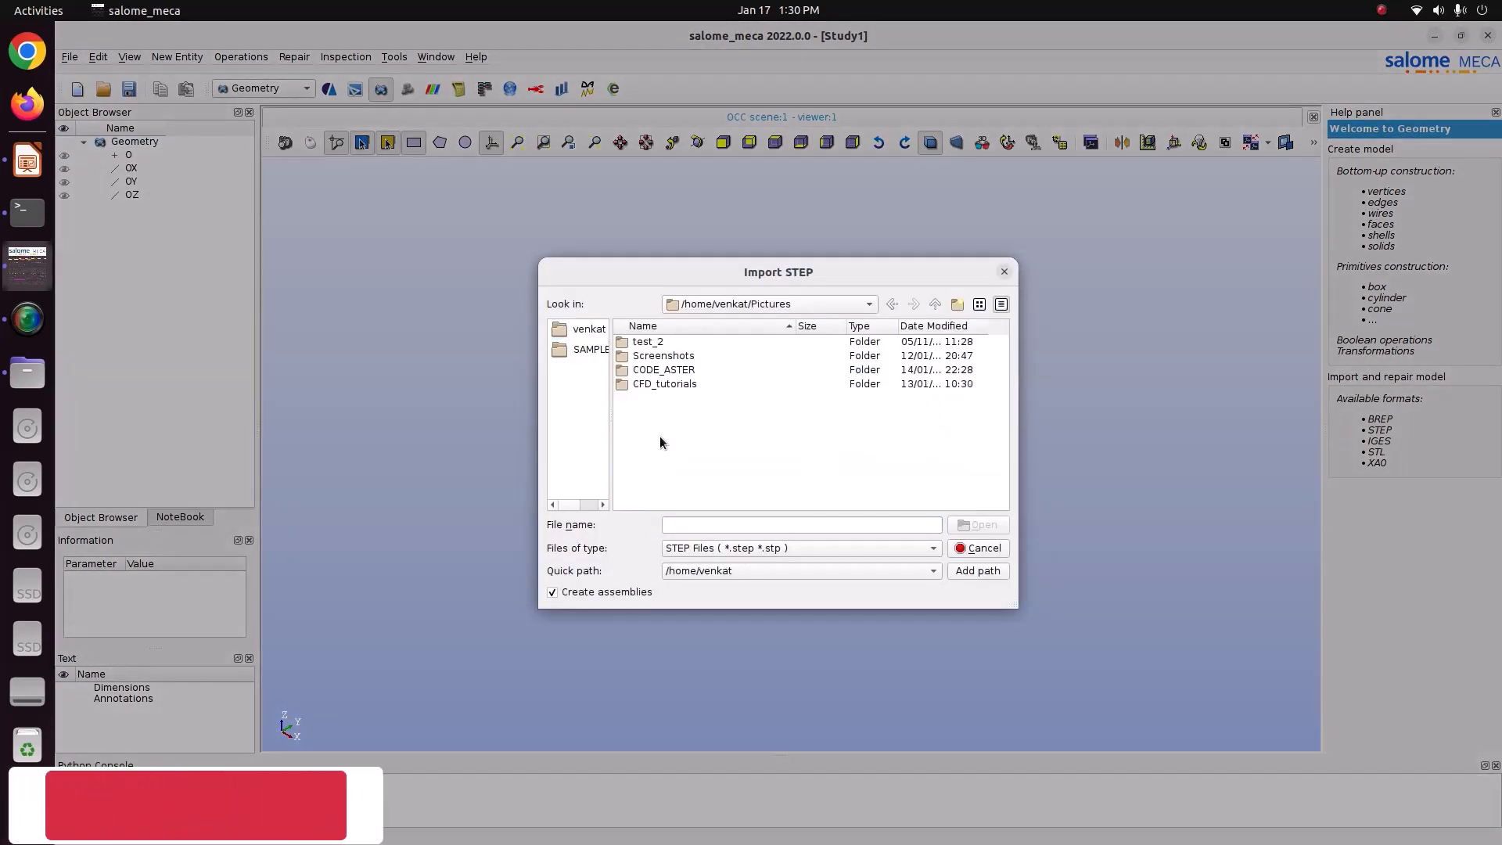
pyautogui.doubleClick(669, 370)
pyautogui.doubleClick(674, 453)
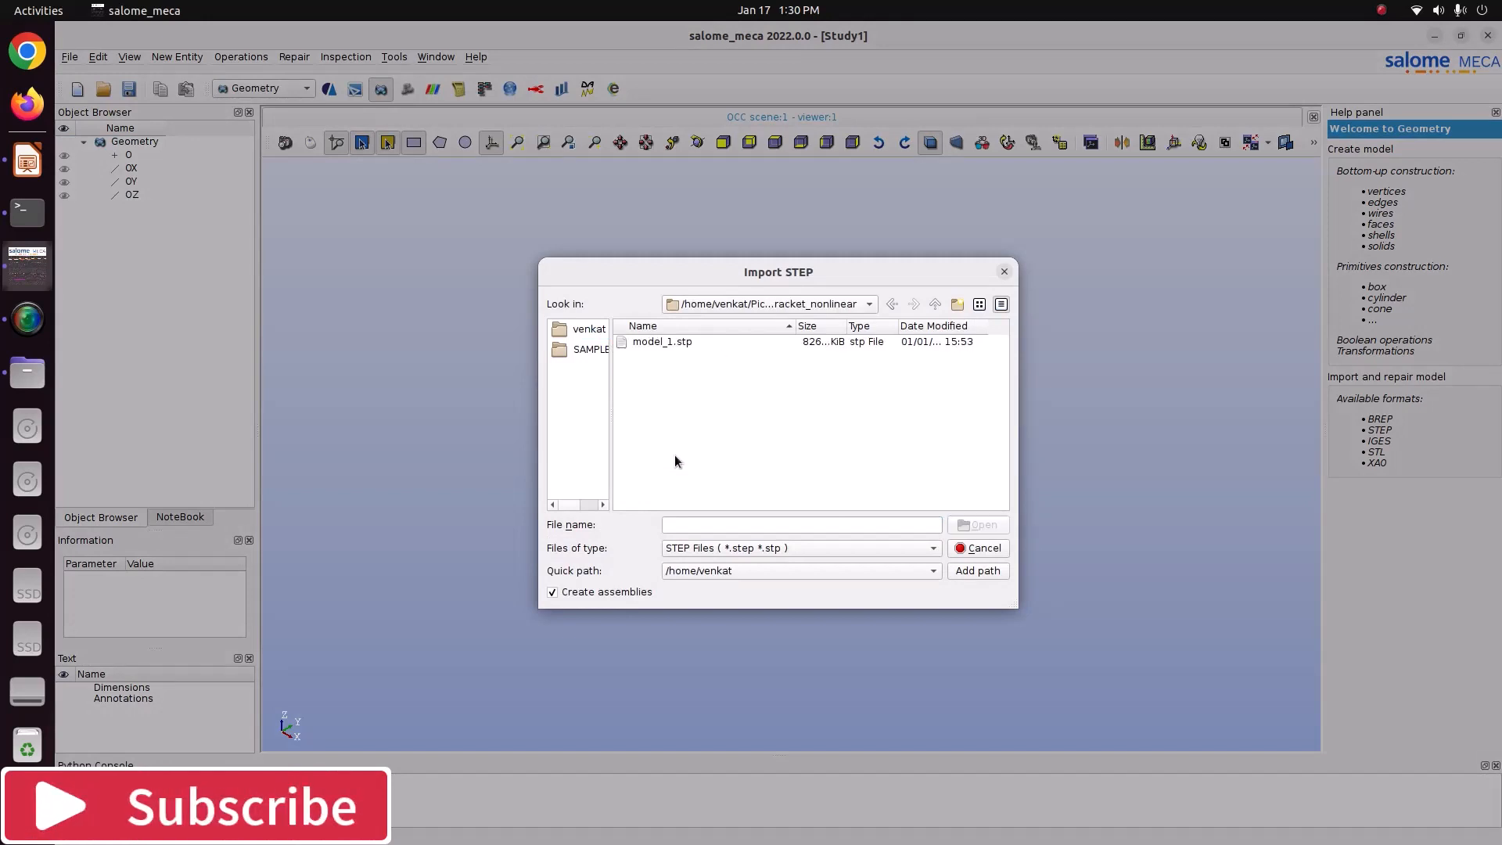
pyautogui.click(659, 344)
pyautogui.click(991, 526)
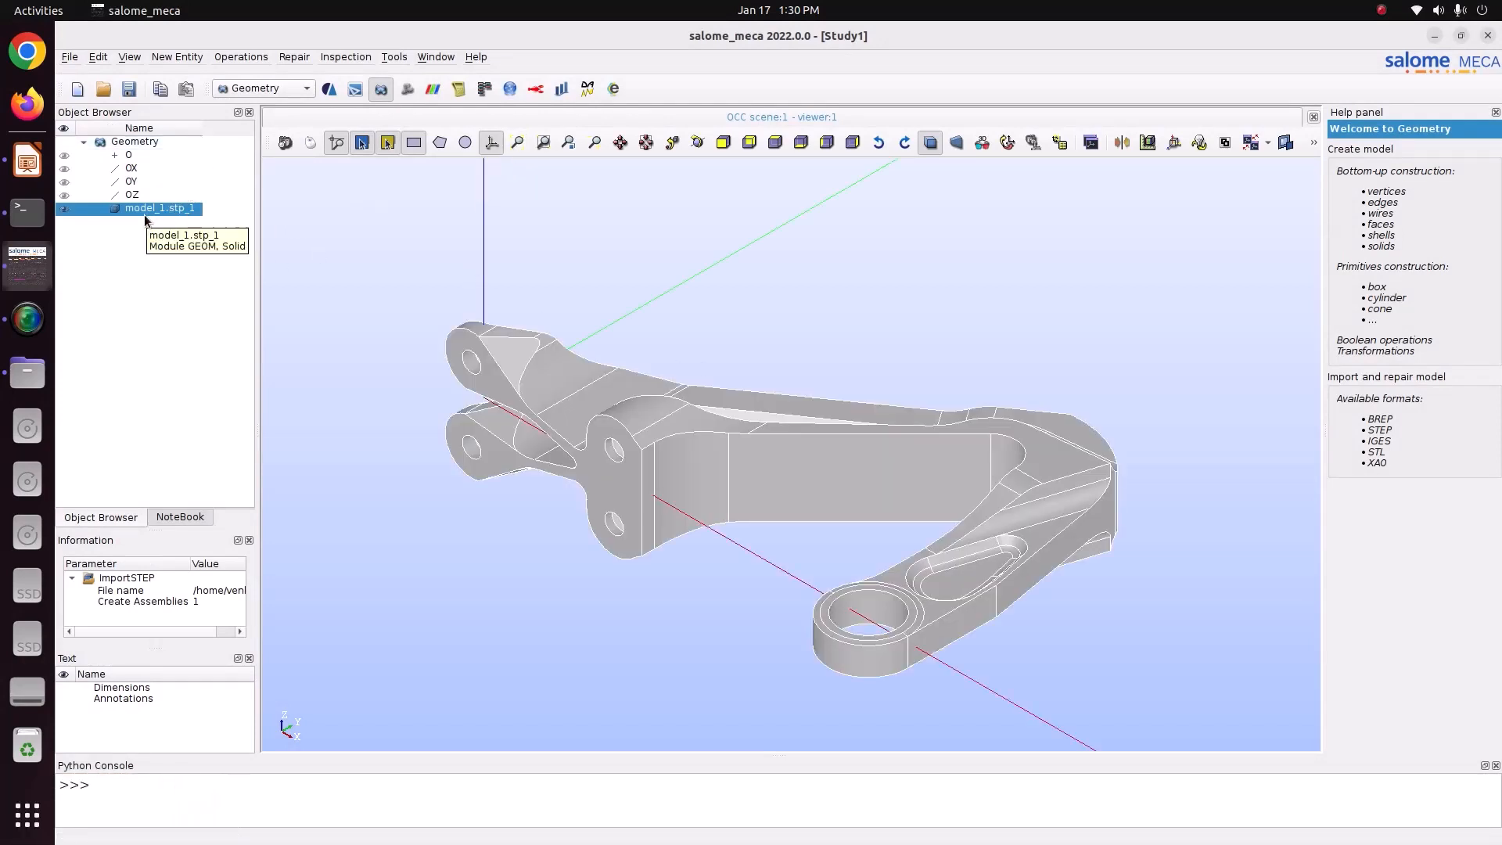
# Check the bounding box dimensions of the imported bracket model.
pyautogui.click(360, 59)
pyautogui.moveTo(378, 200)
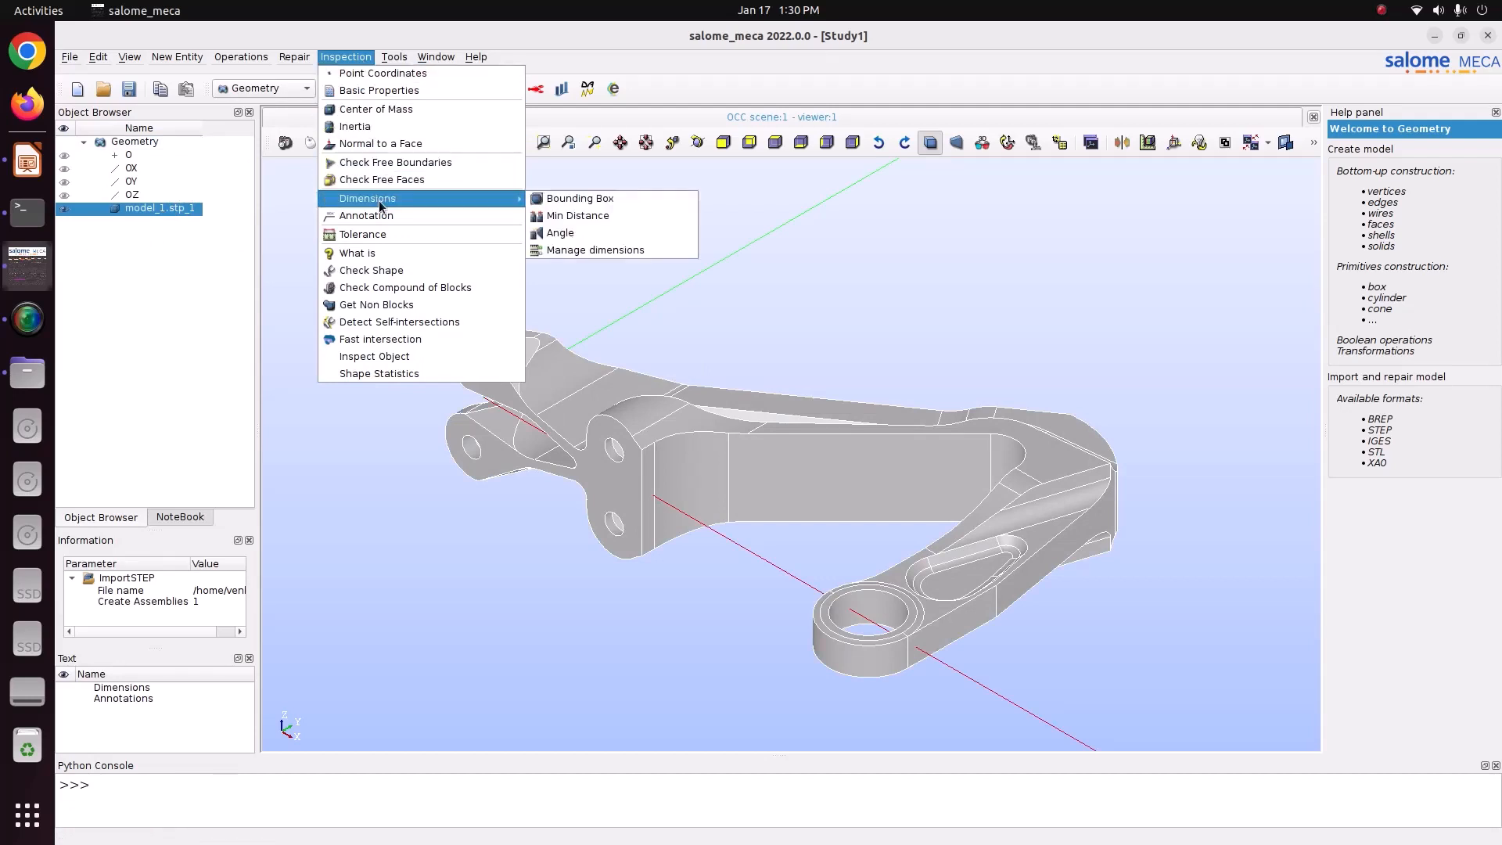
pyautogui.click(612, 195)
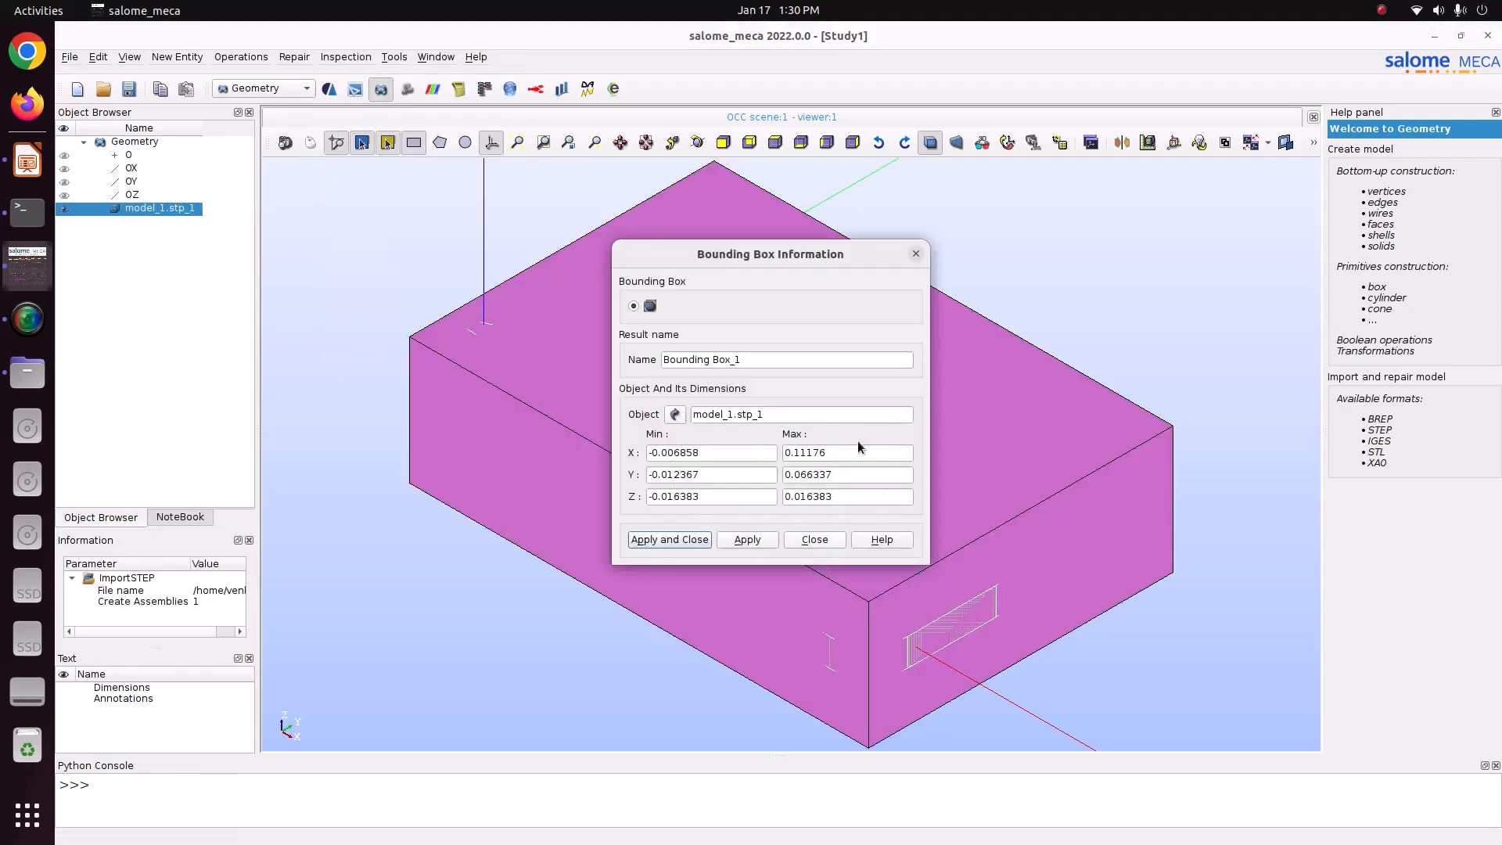
pyautogui.click(916, 254)
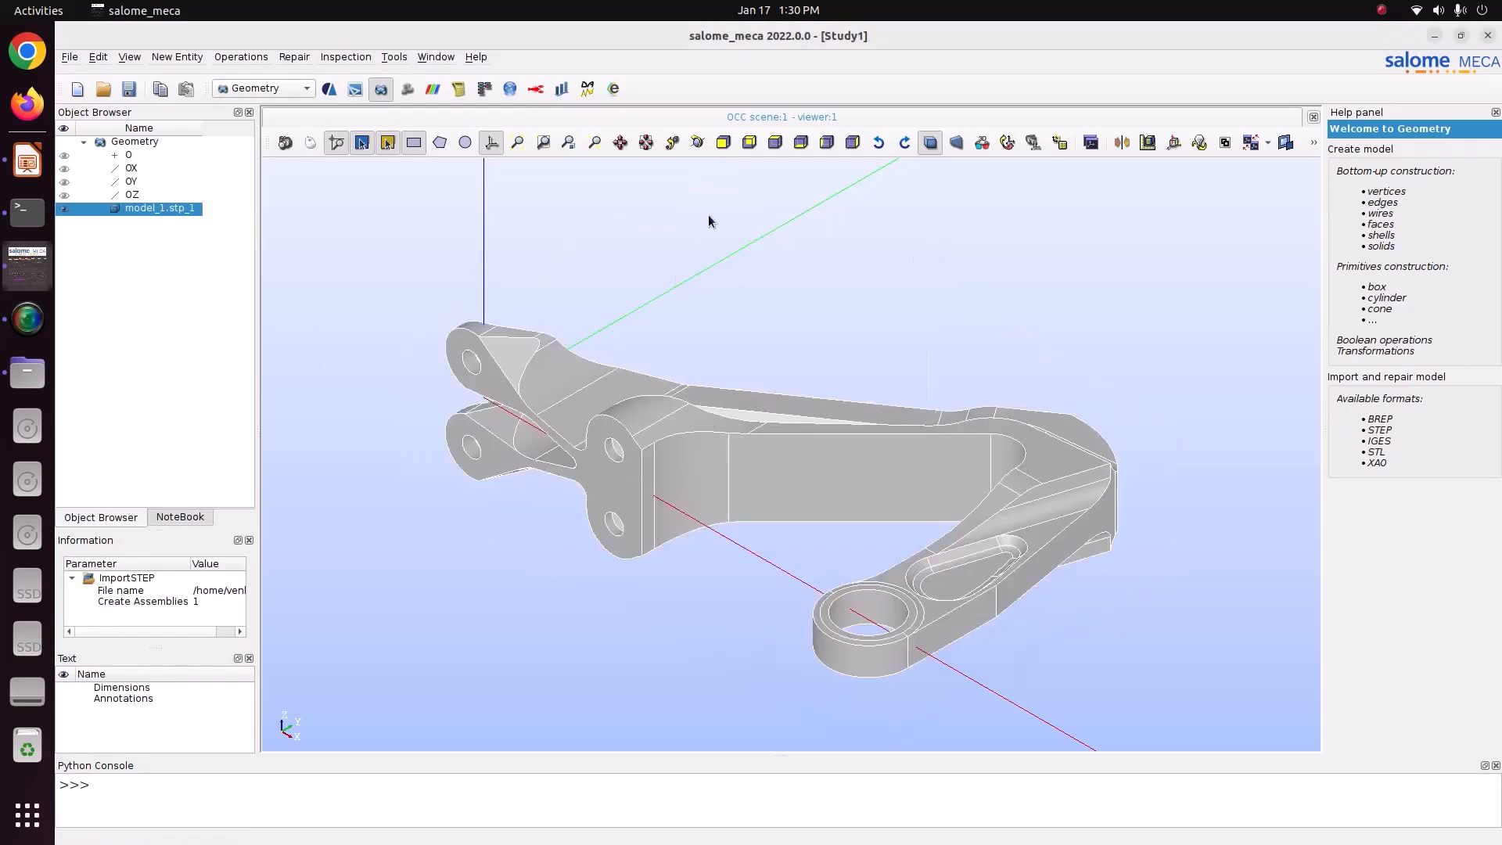
# Explode the imported bracket model_1.stp_1 into sub-shapes of type Shell.
pyautogui.keyDown('ctrl'); pyautogui.moveTo(603, 227); pyautogui.dragTo(901, 529, button='right'); pyautogui.keyUp('ctrl')
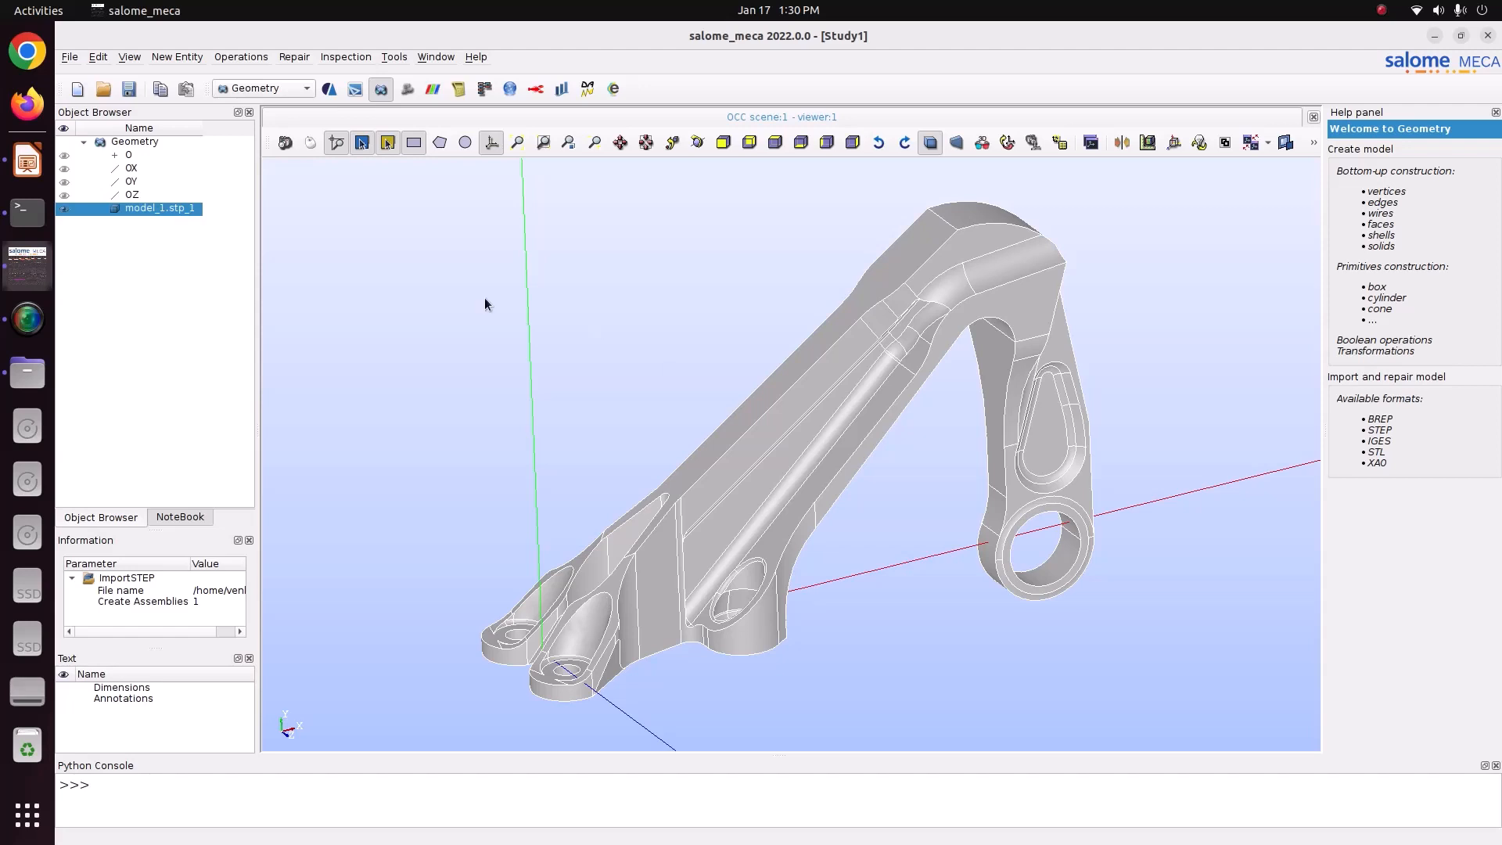
pyautogui.click(175, 59)
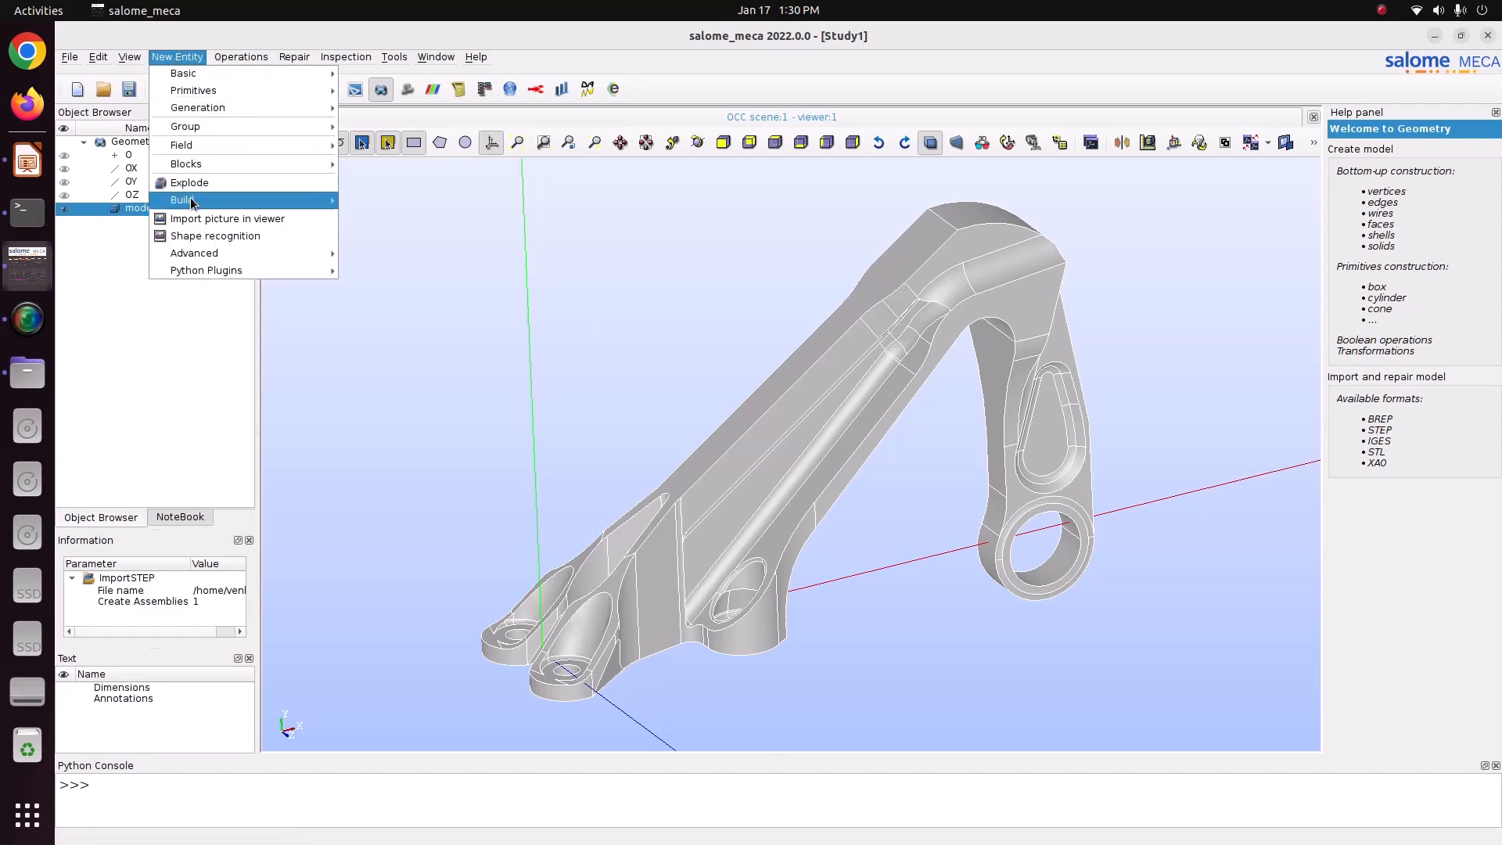
pyautogui.moveTo(196, 201)
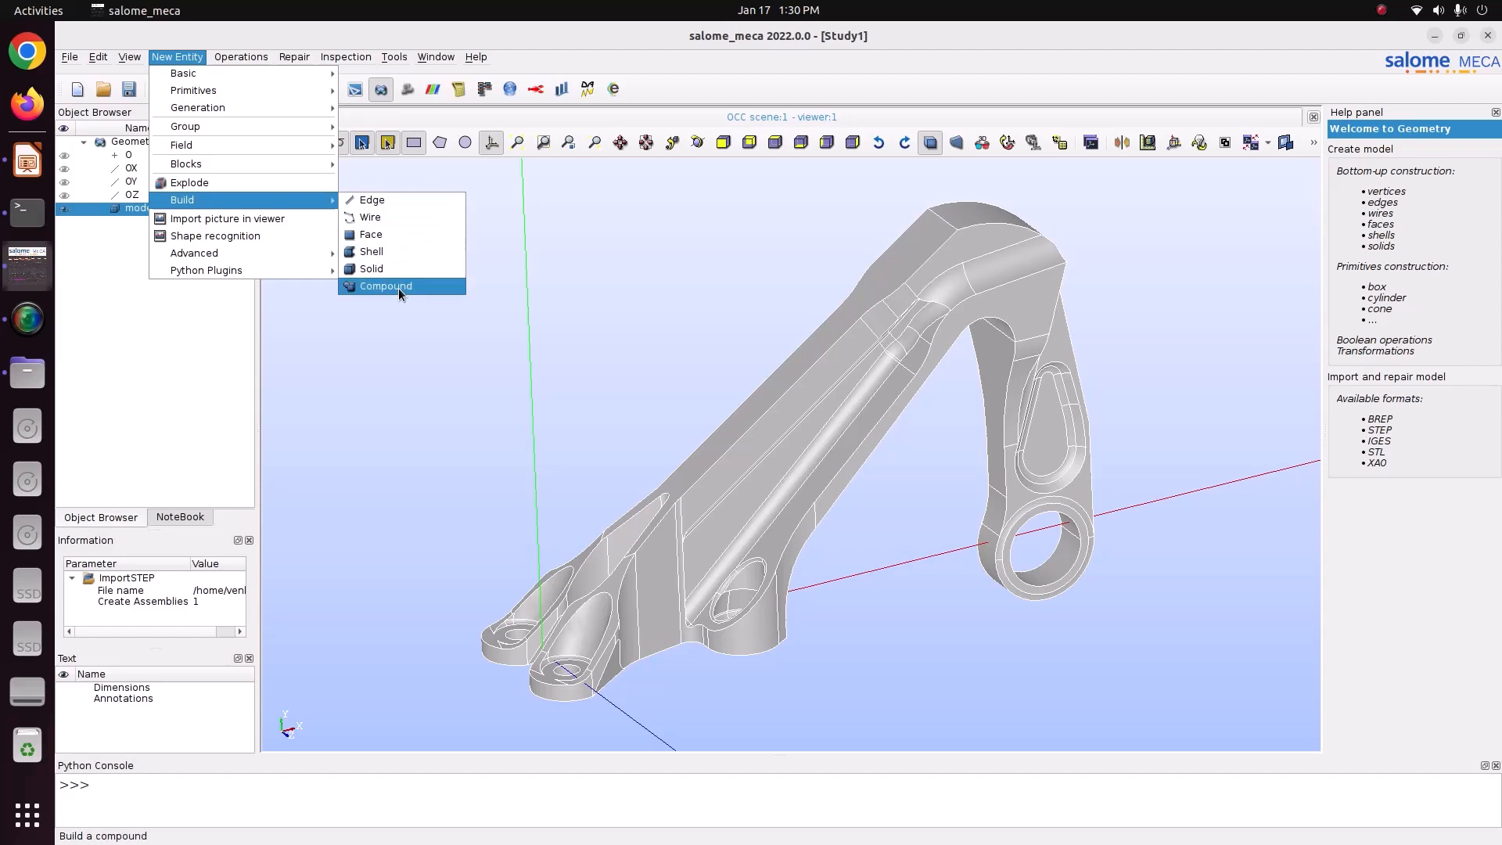
pyautogui.click(313, 182)
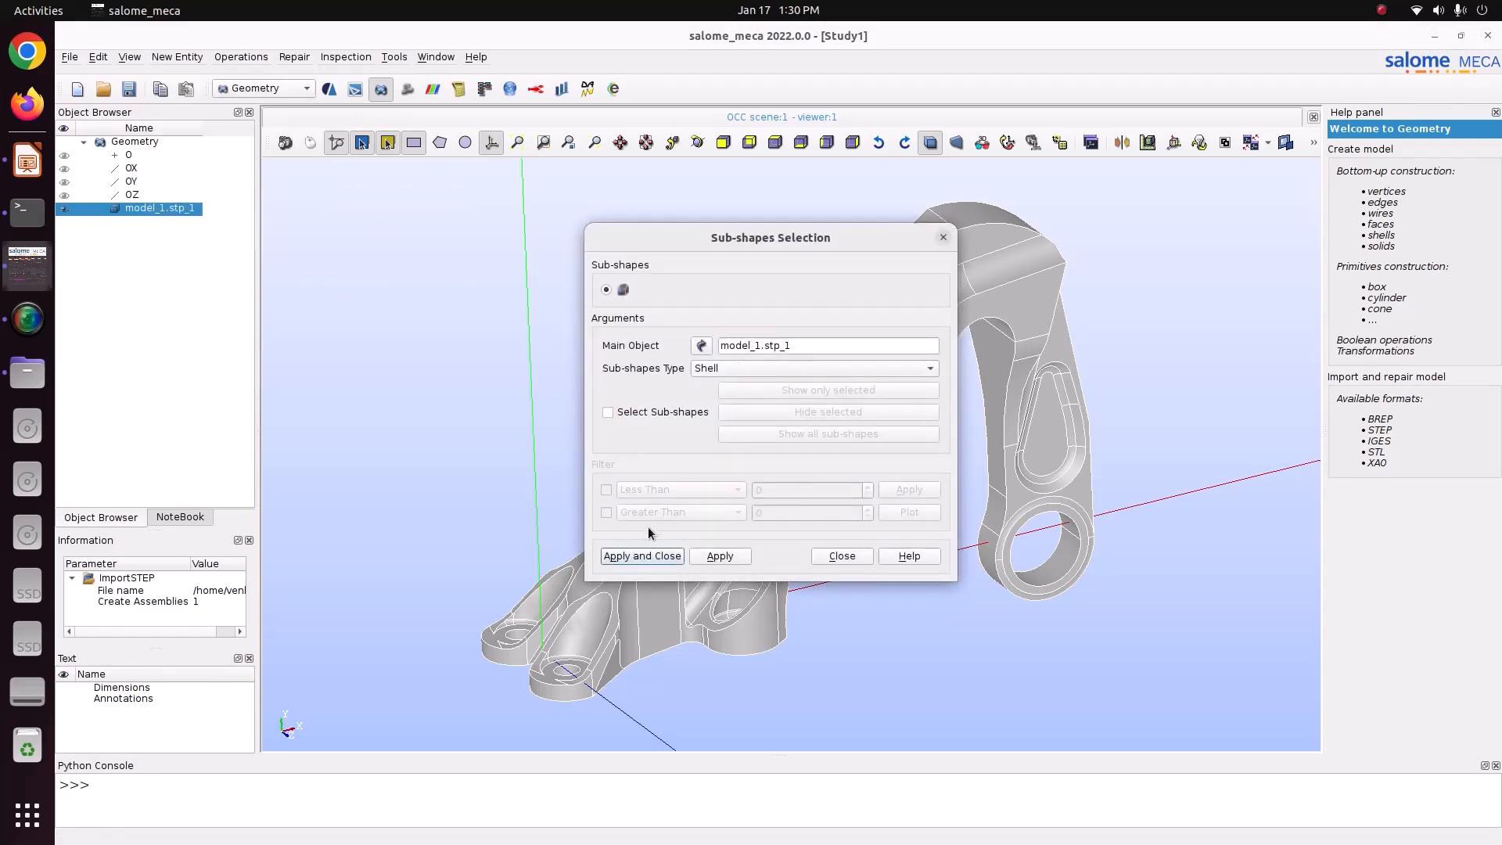
pyautogui.click(632, 555)
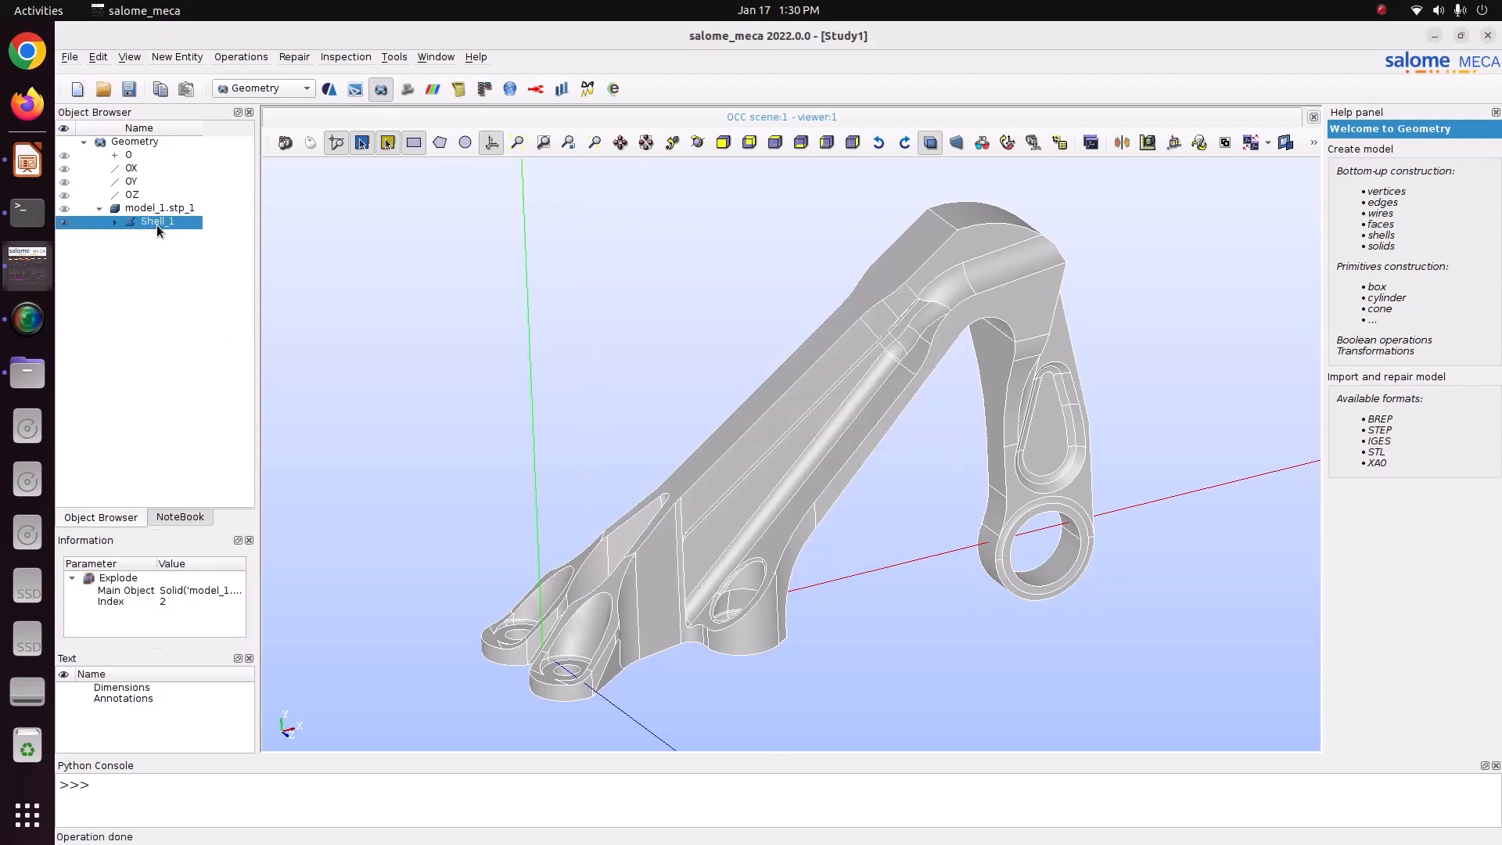
# Build a solid from the exploded shell Shell_1.
pyautogui.click(174, 58)
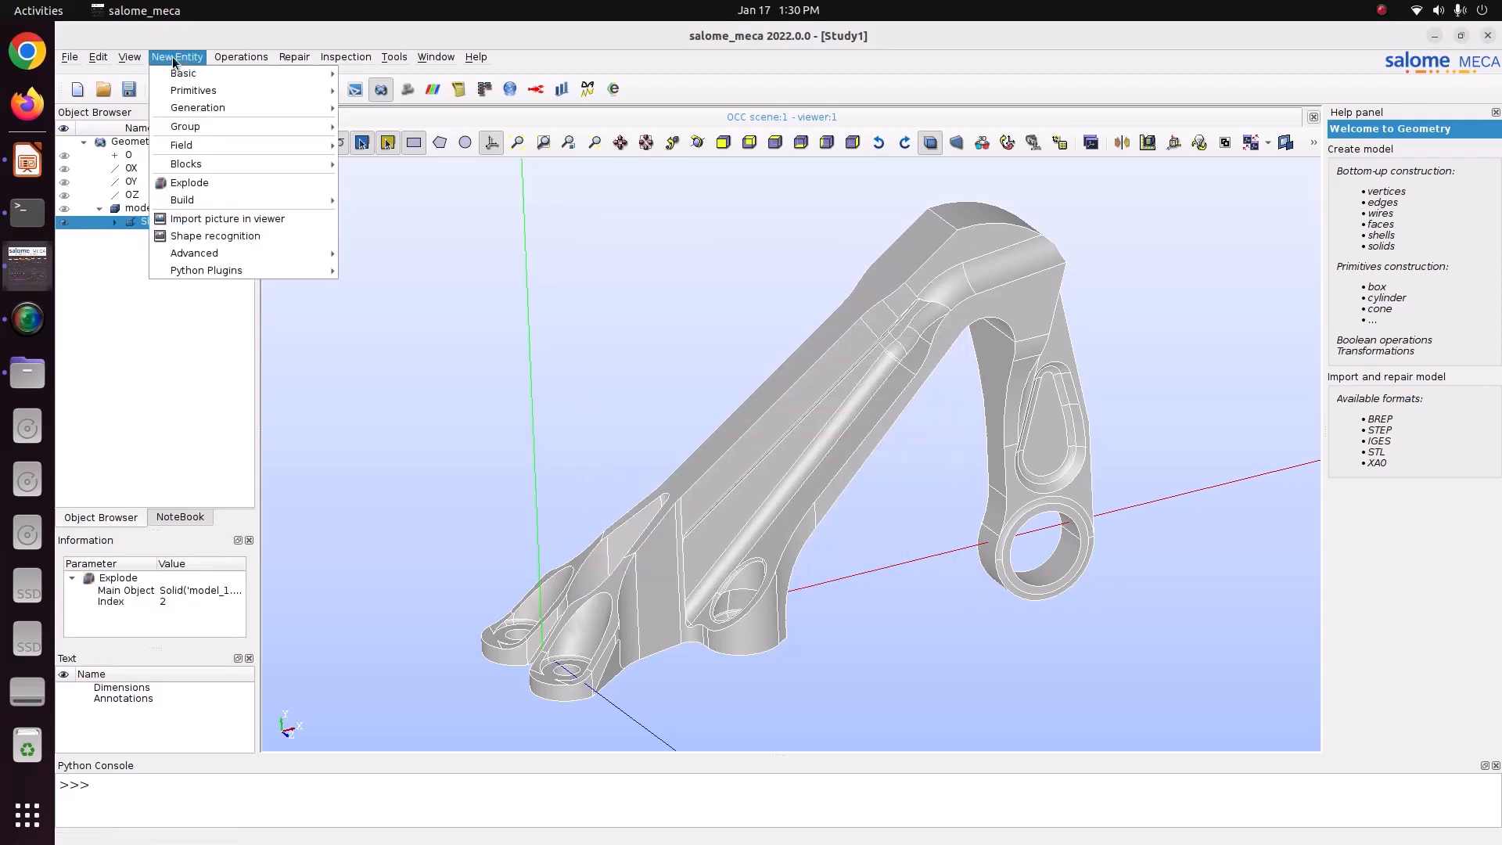
pyautogui.moveTo(209, 202)
pyautogui.click(388, 268)
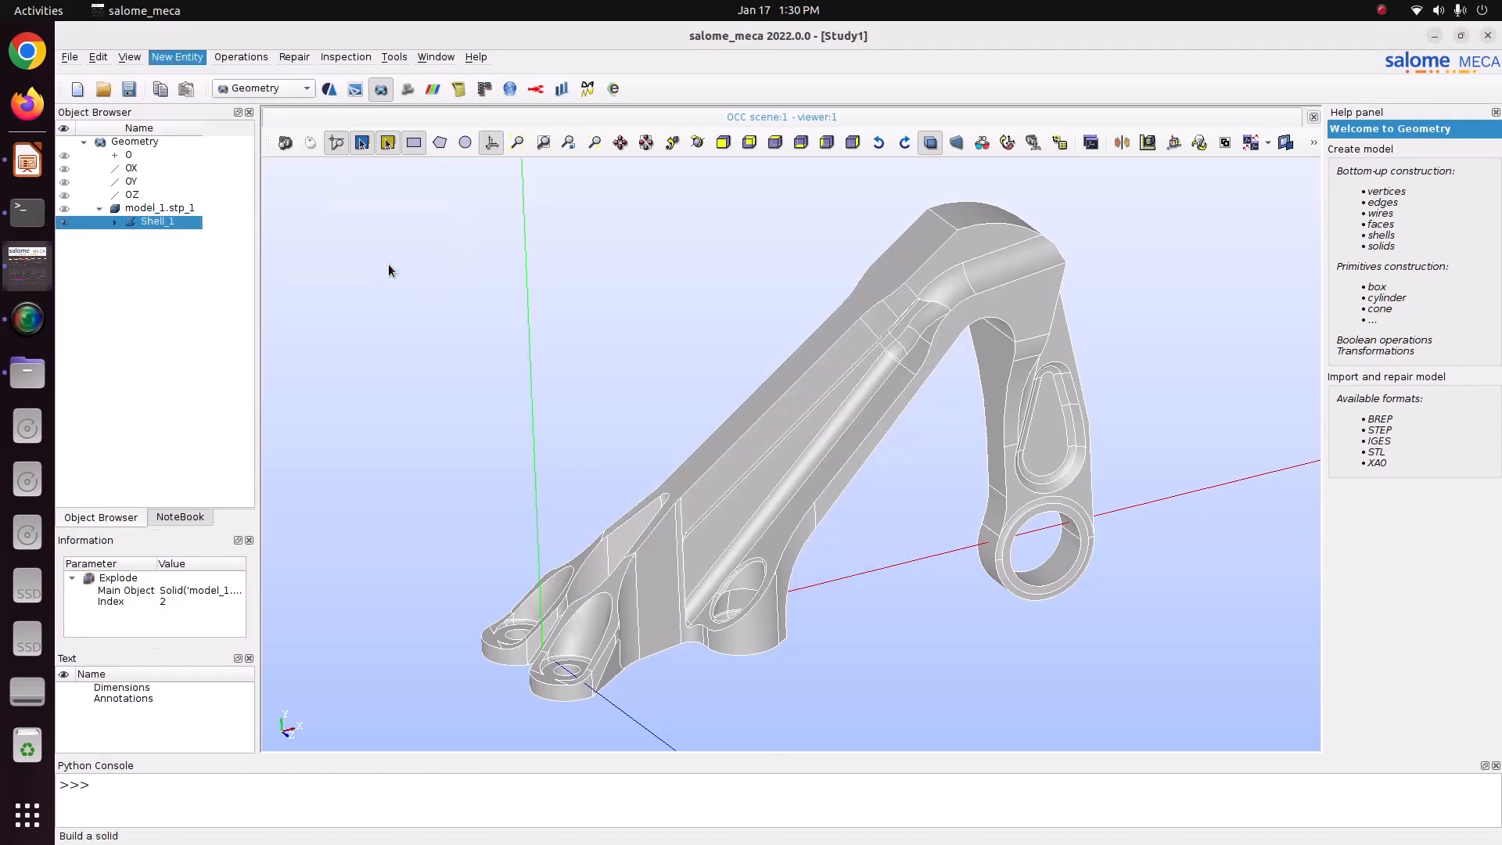
pyautogui.click(671, 510)
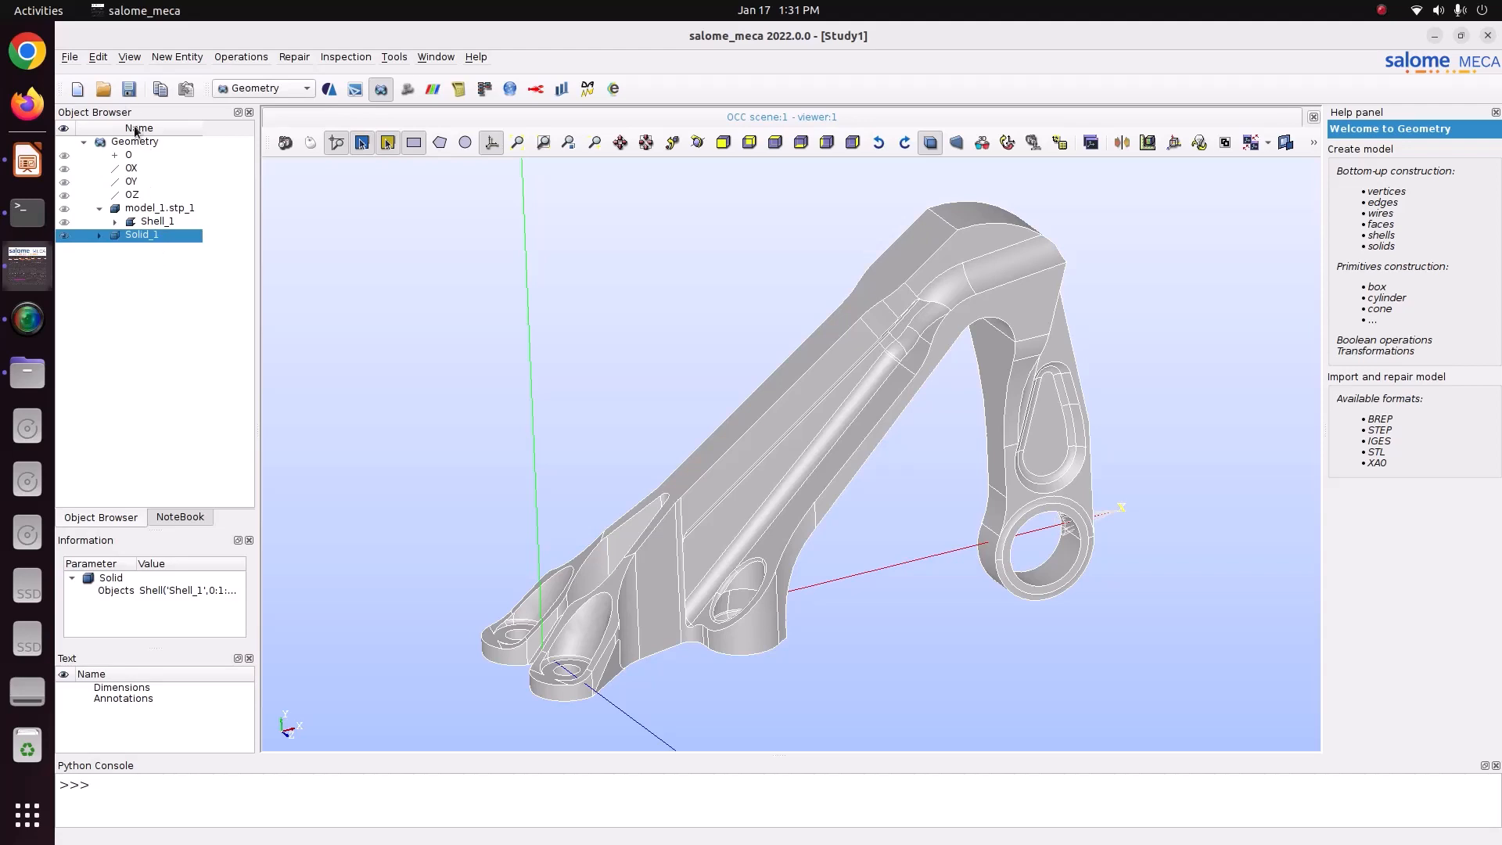
# Save the study as Study1 in the 72_bracket_nonlinear folder.
pyautogui.click(70, 57)
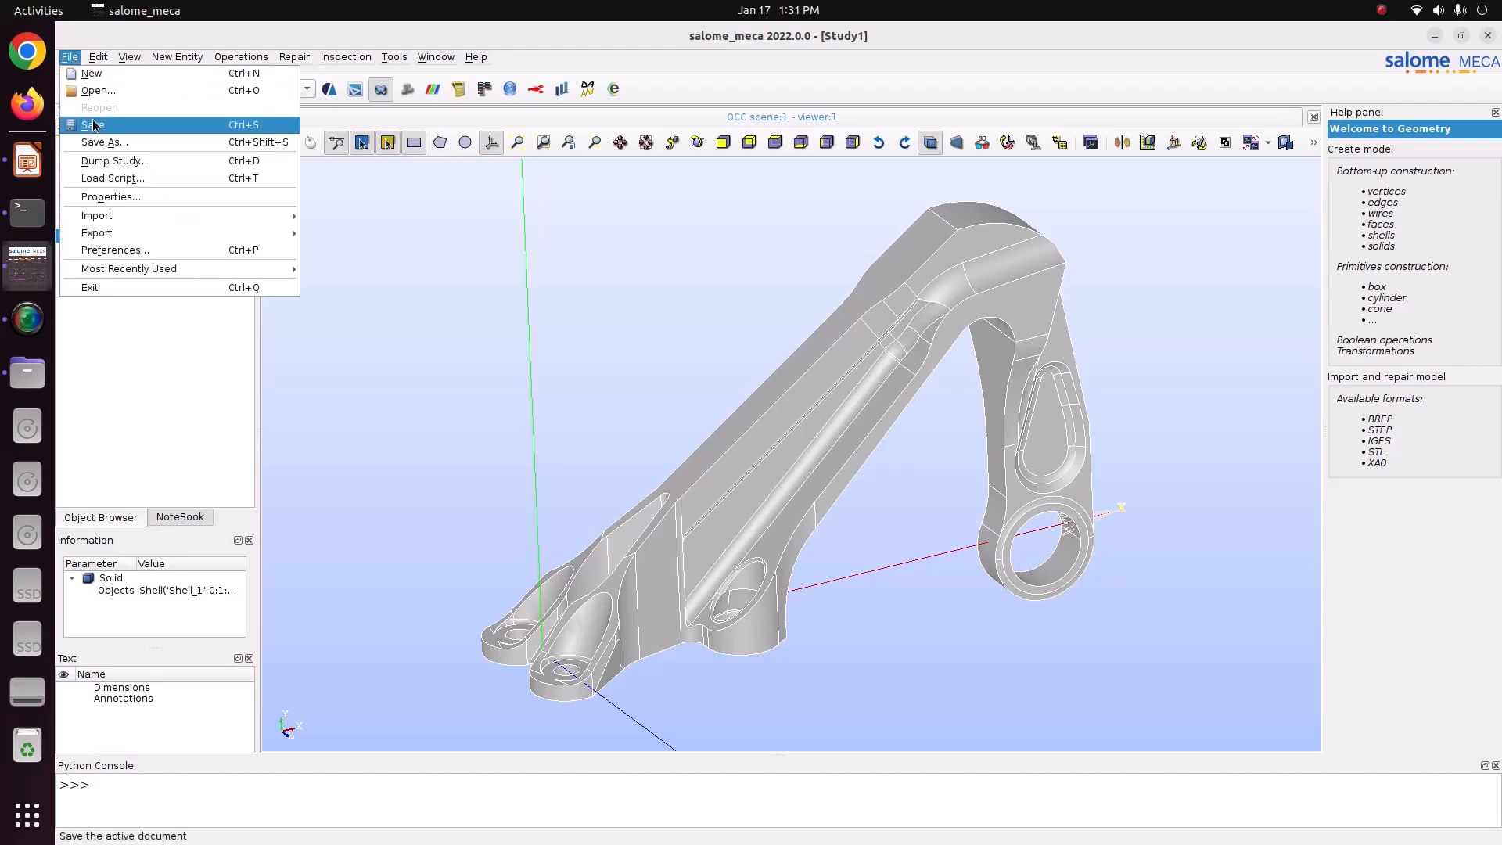
pyautogui.click(105, 145)
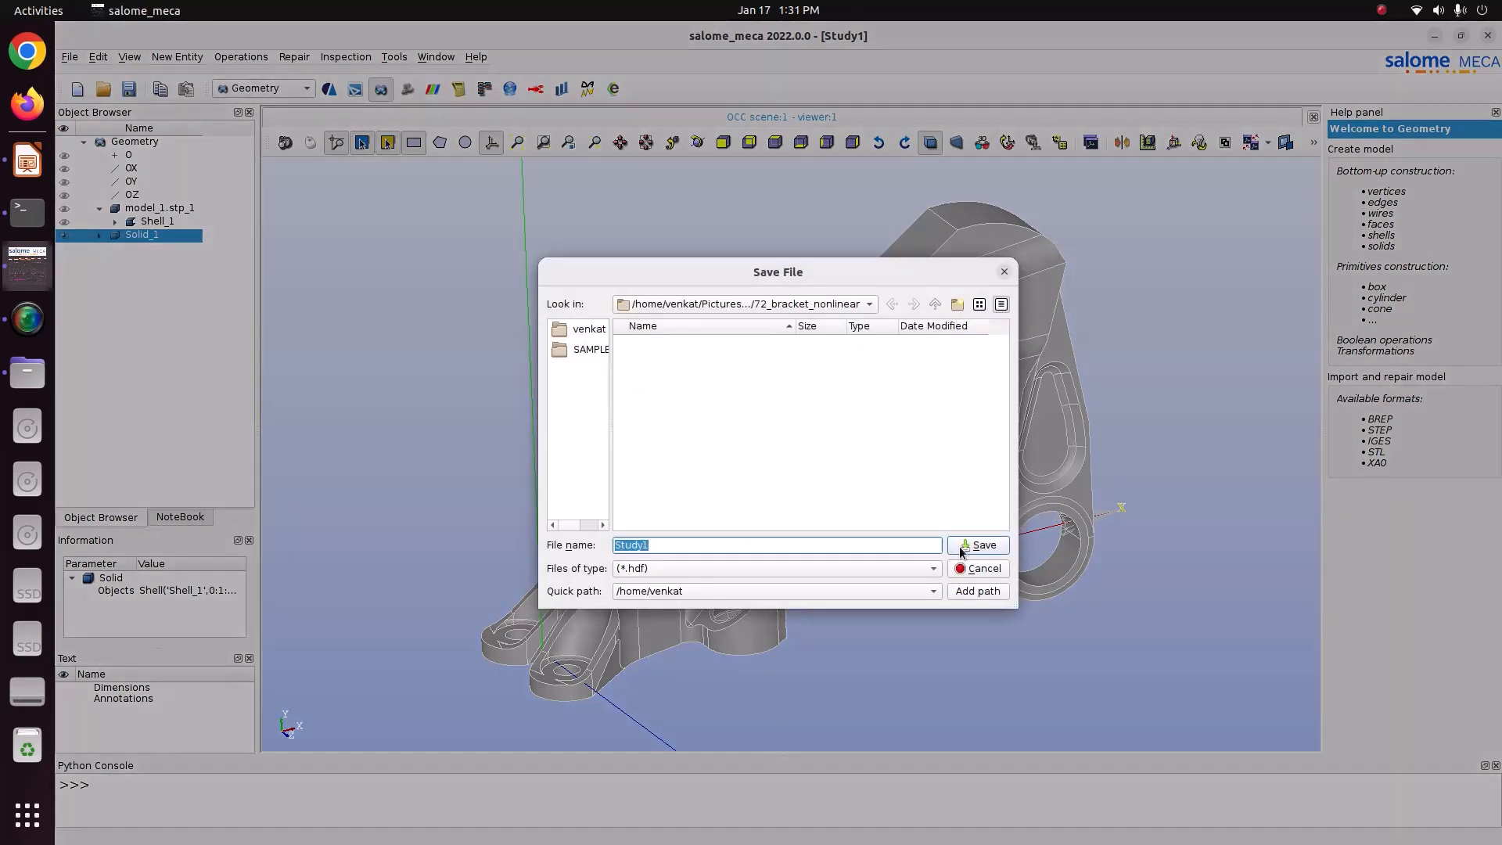
pyautogui.click(960, 546)
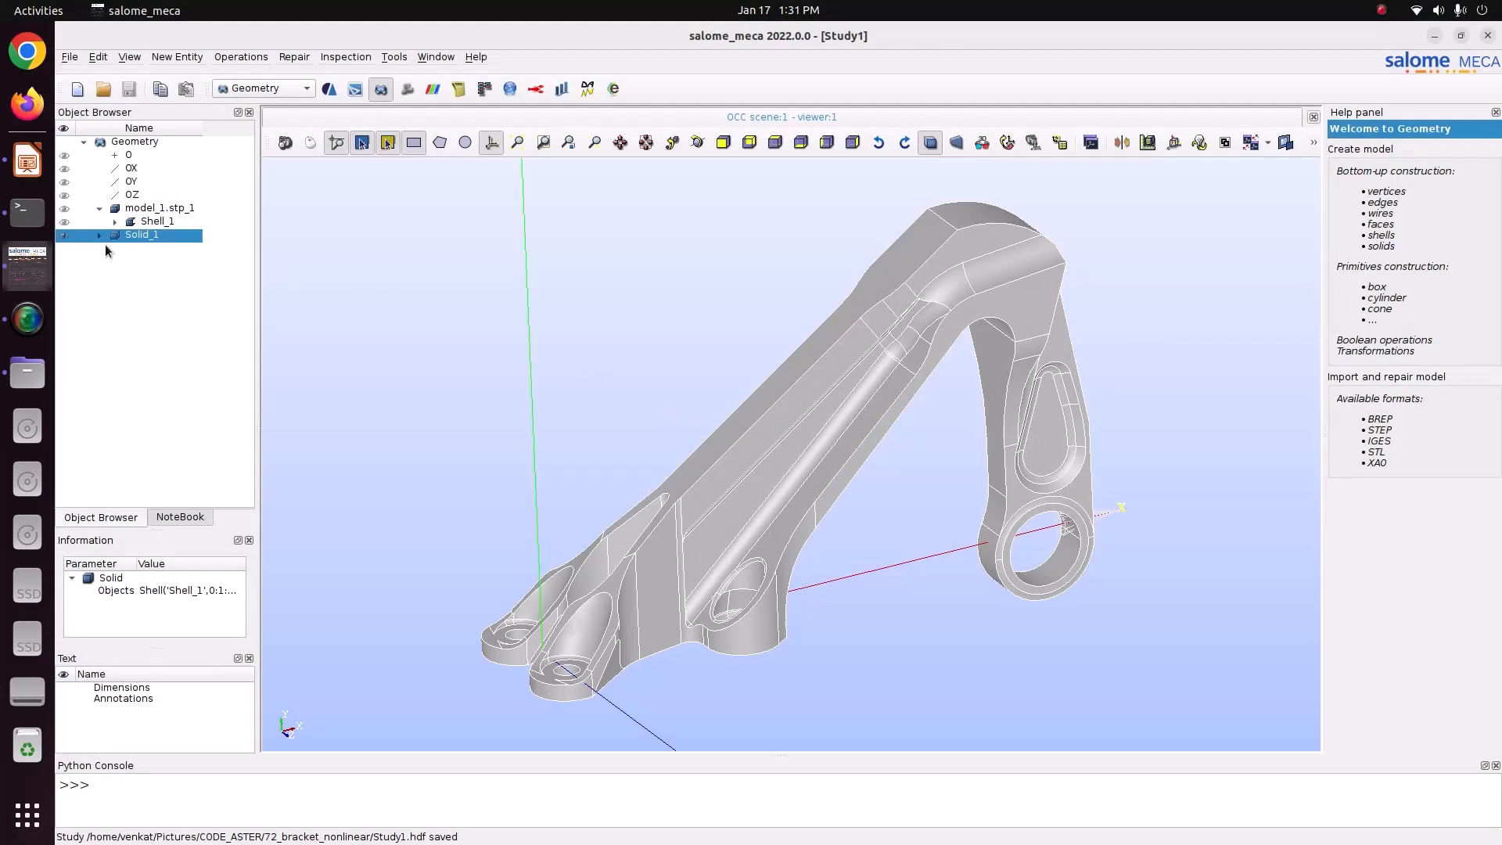
# Create a face group named Fix on Solid_1 from the flat mounting face around the four bolt holes.
pyautogui.rightClick(144, 234)
pyautogui.click(224, 270)
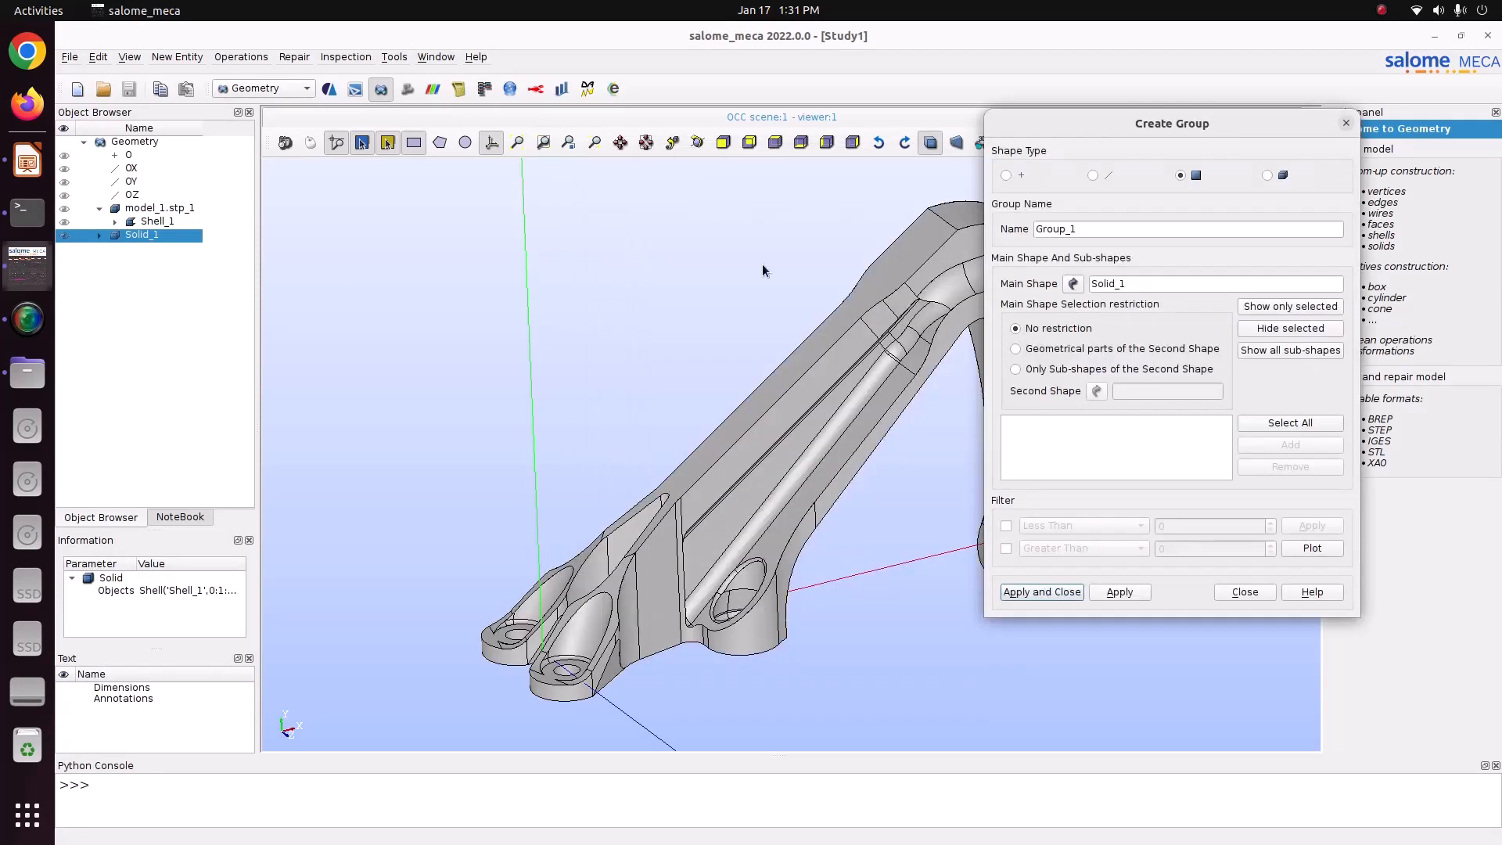
pyautogui.click(698, 142)
pyautogui.moveTo(716, 397); pyautogui.dragTo(714, 540)
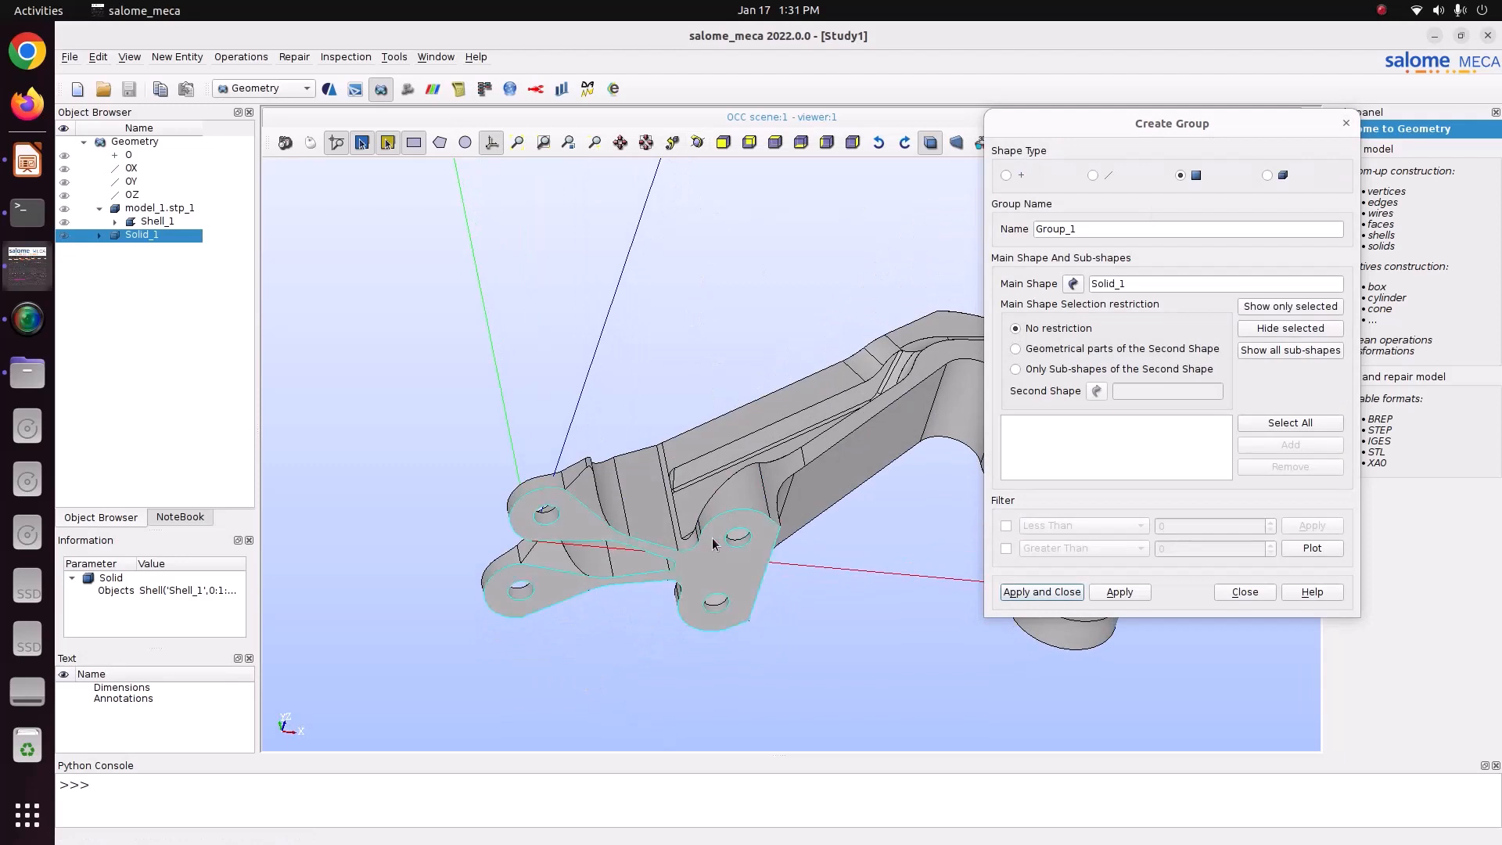
pyautogui.click(713, 542)
pyautogui.click(1278, 444)
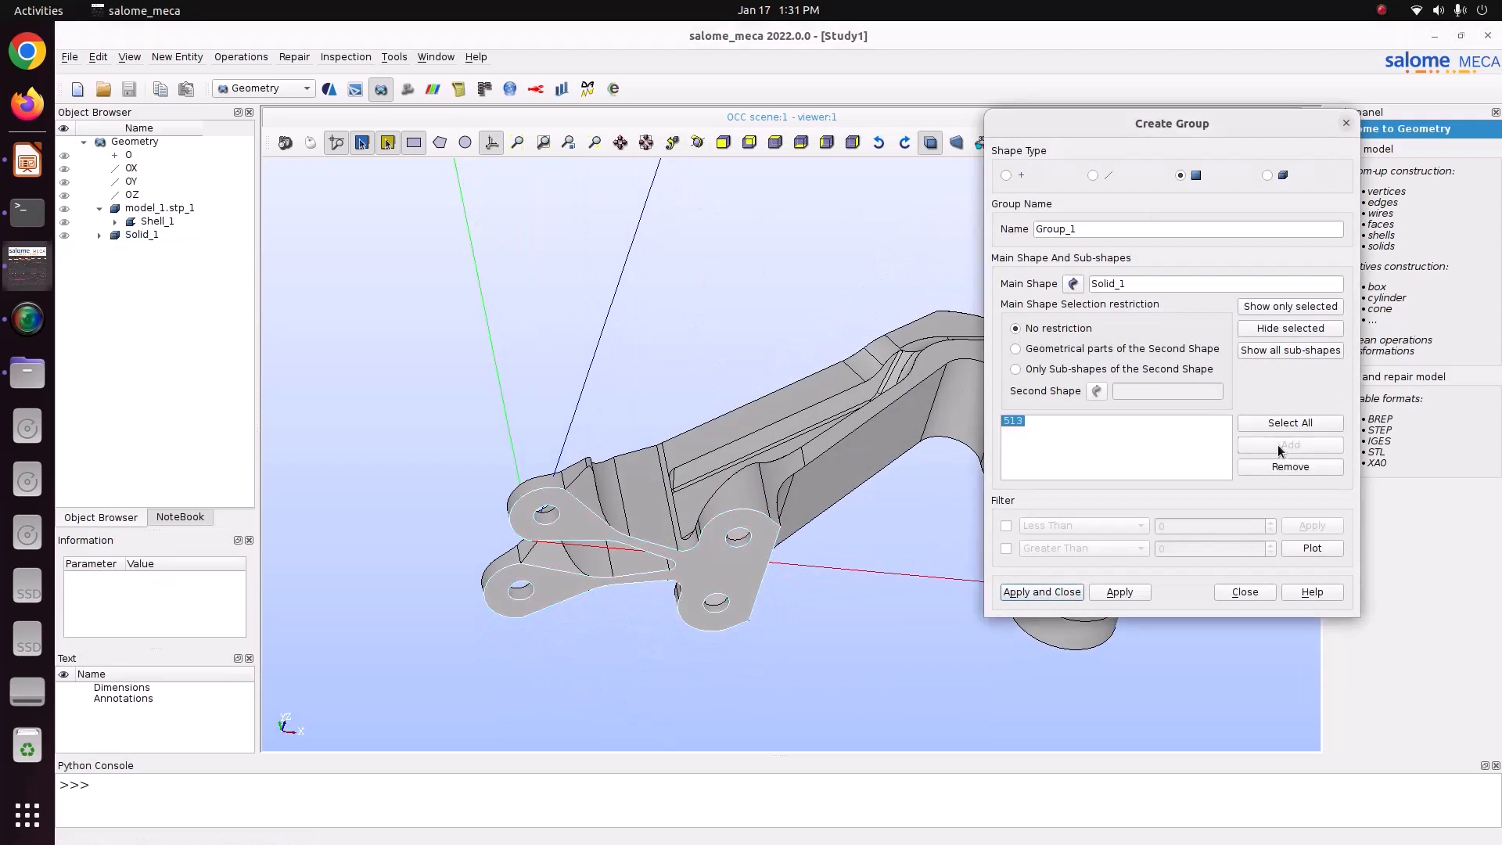
pyautogui.doubleClick(1129, 228)
pyautogui.write('F')
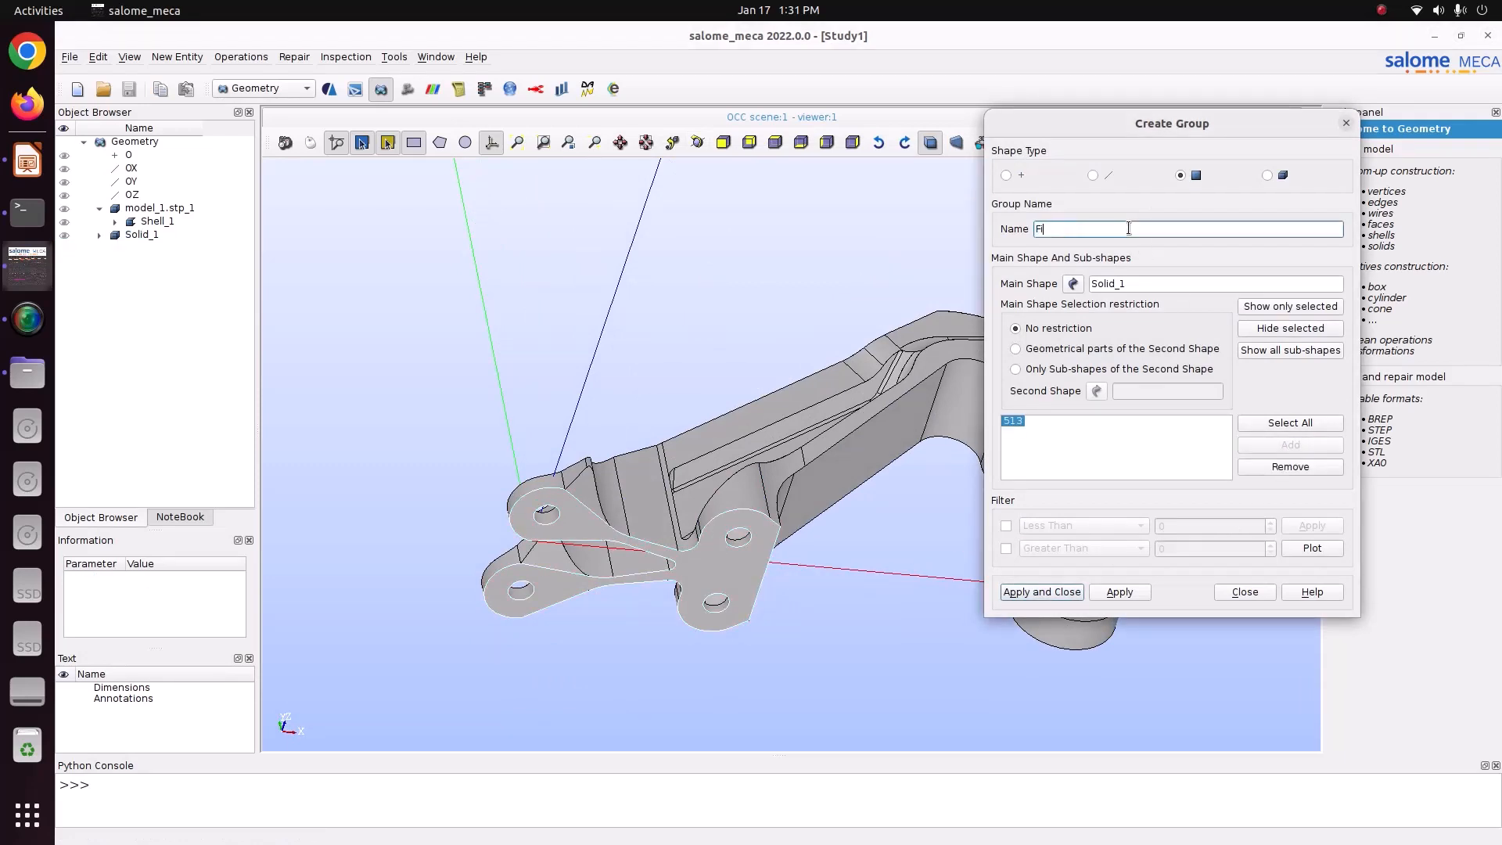
pyautogui.write('ix')
pyautogui.click(1120, 592)
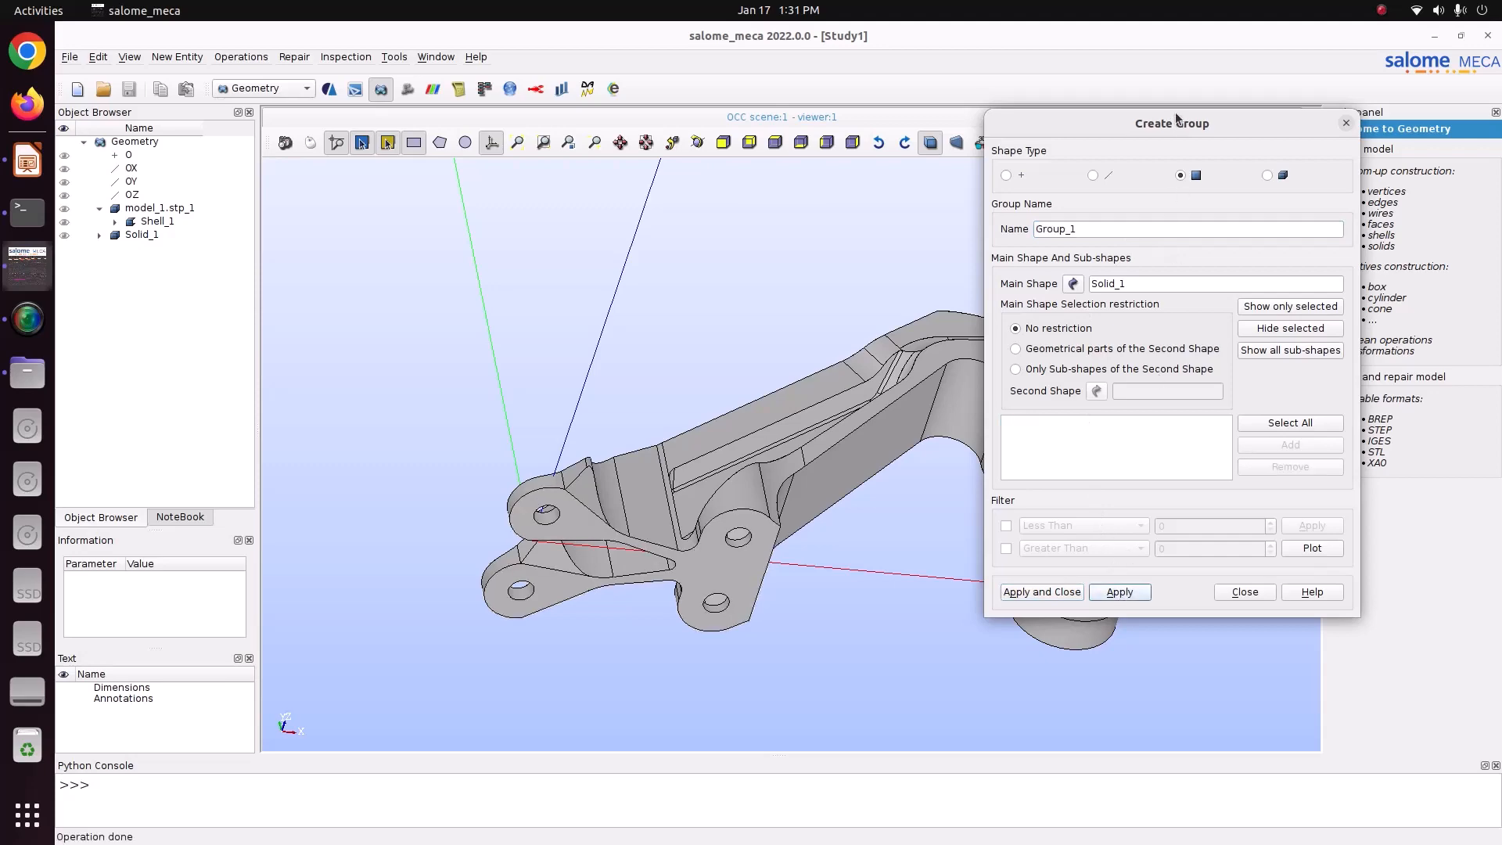
# Create a face group named load on Solid_1 from the inner cylindrical face of the ring end, and save the study.
pyautogui.moveTo(1179, 120); pyautogui.dragTo(1084, 634)
pyautogui.click(697, 141)
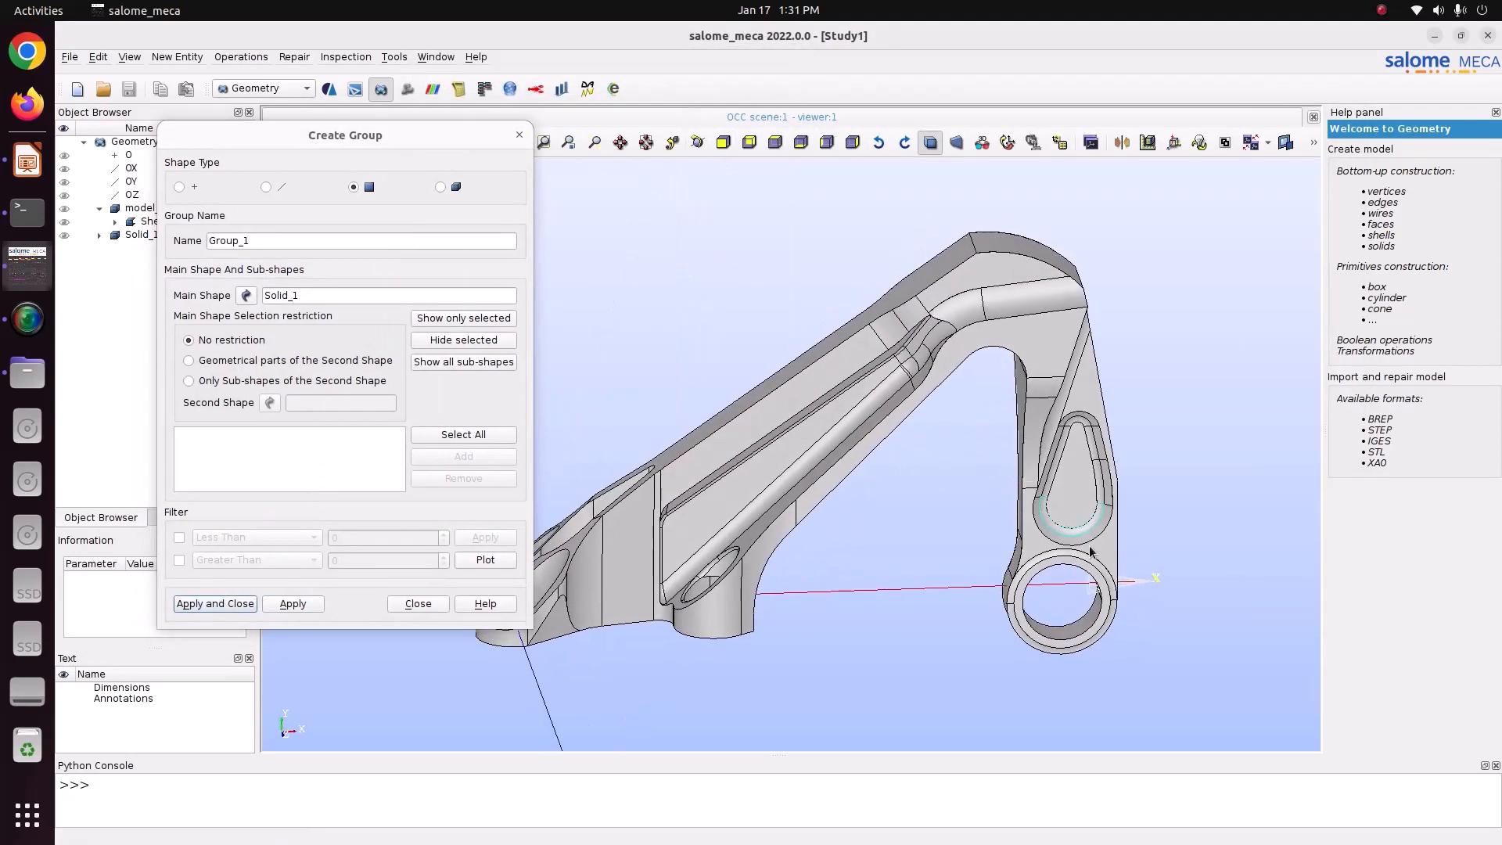
pyautogui.click(1083, 632)
pyautogui.click(499, 456)
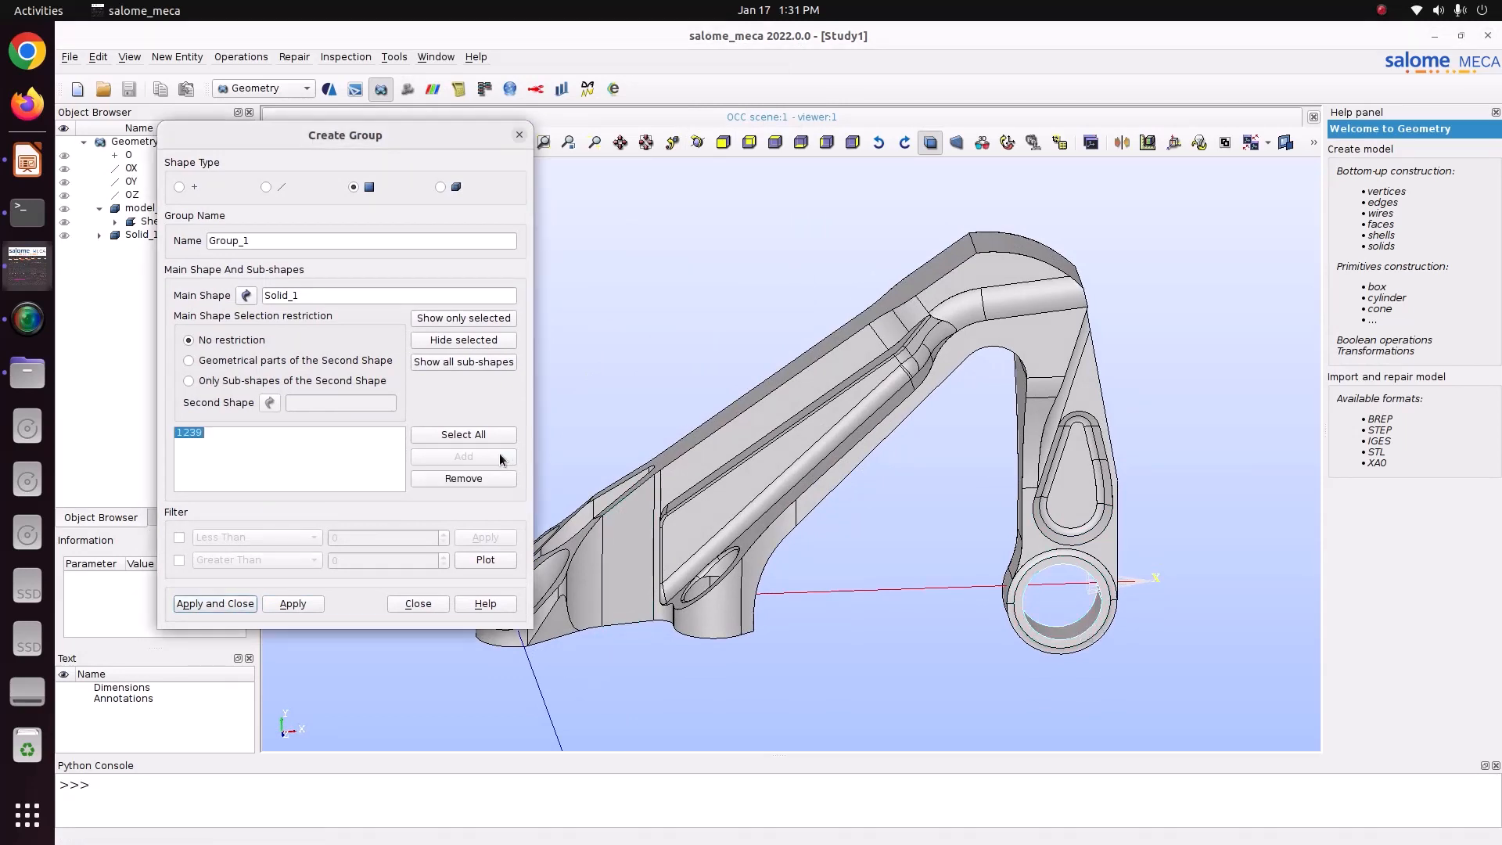
pyautogui.doubleClick(338, 240)
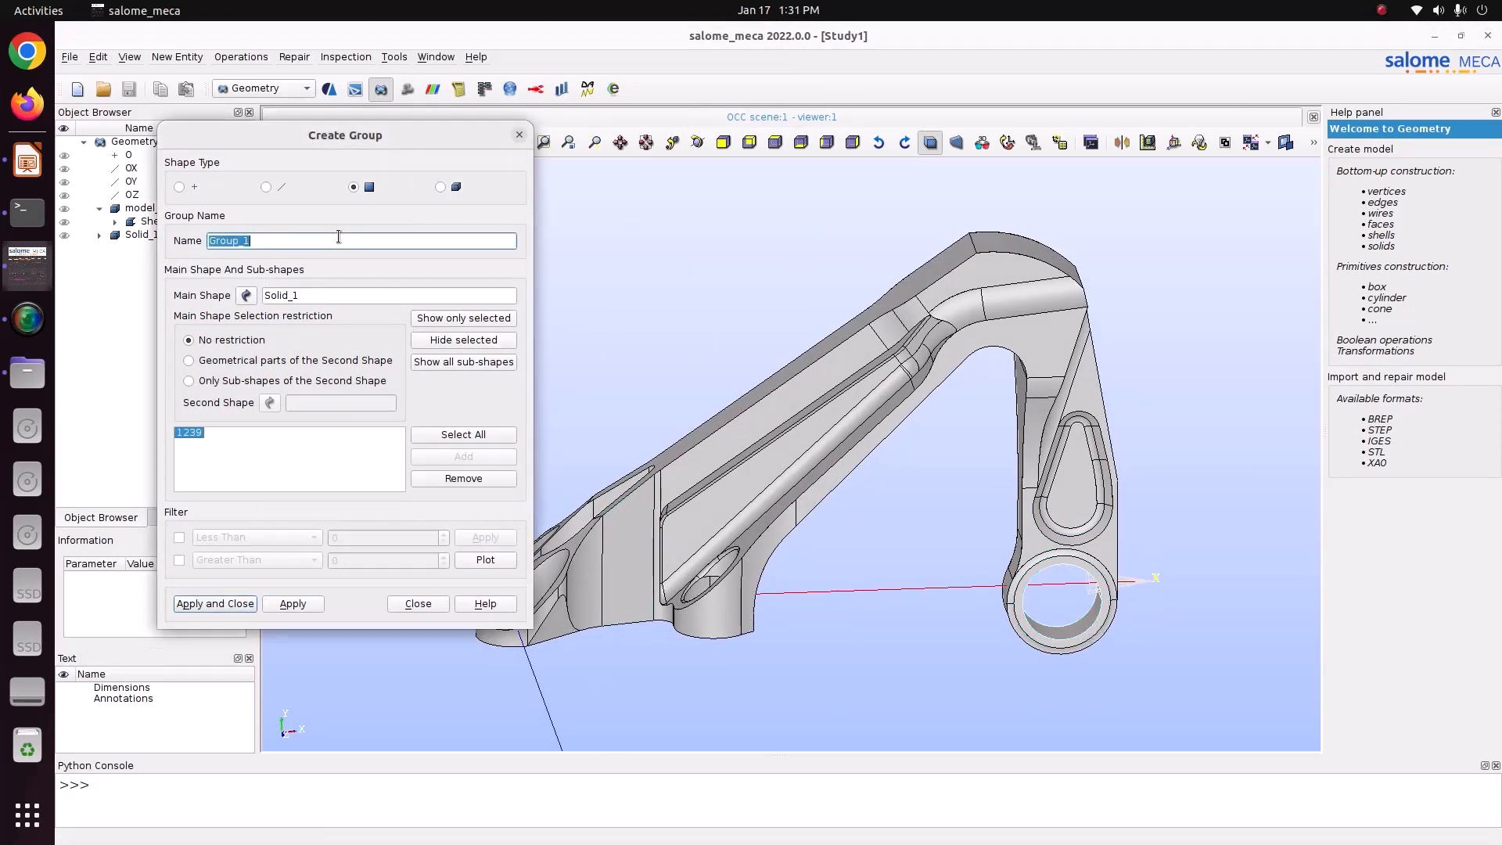
pyautogui.write('load')
pyautogui.click(209, 601)
pyautogui.hotkey('ctrl', 's')
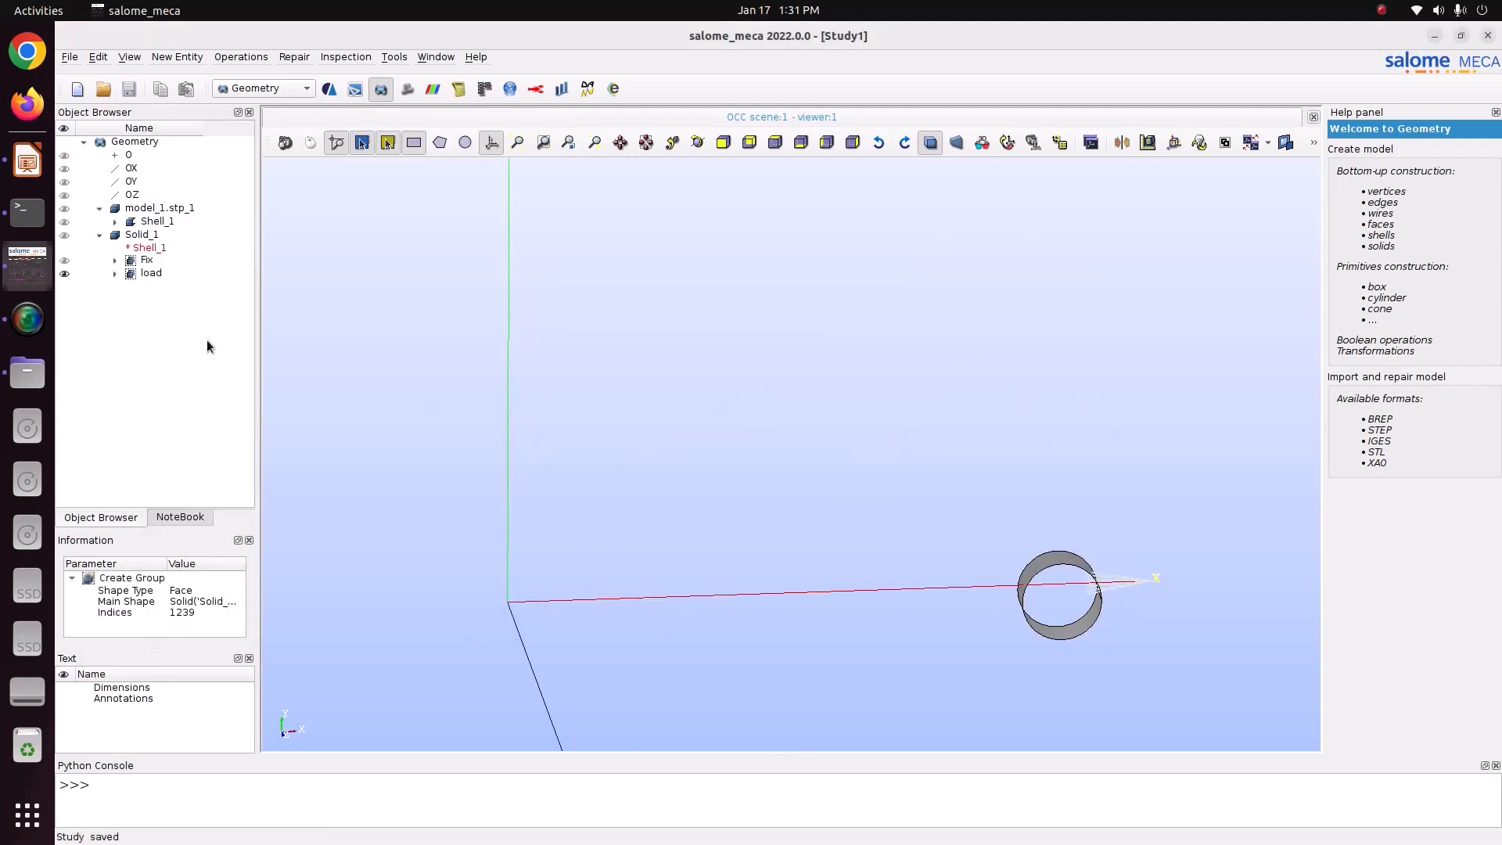
# Switch to the Mesh module and start a mesh on Solid_1 with NETGEN 1D-2D-3D as the 3D algorithm.
pyautogui.click(305, 88)
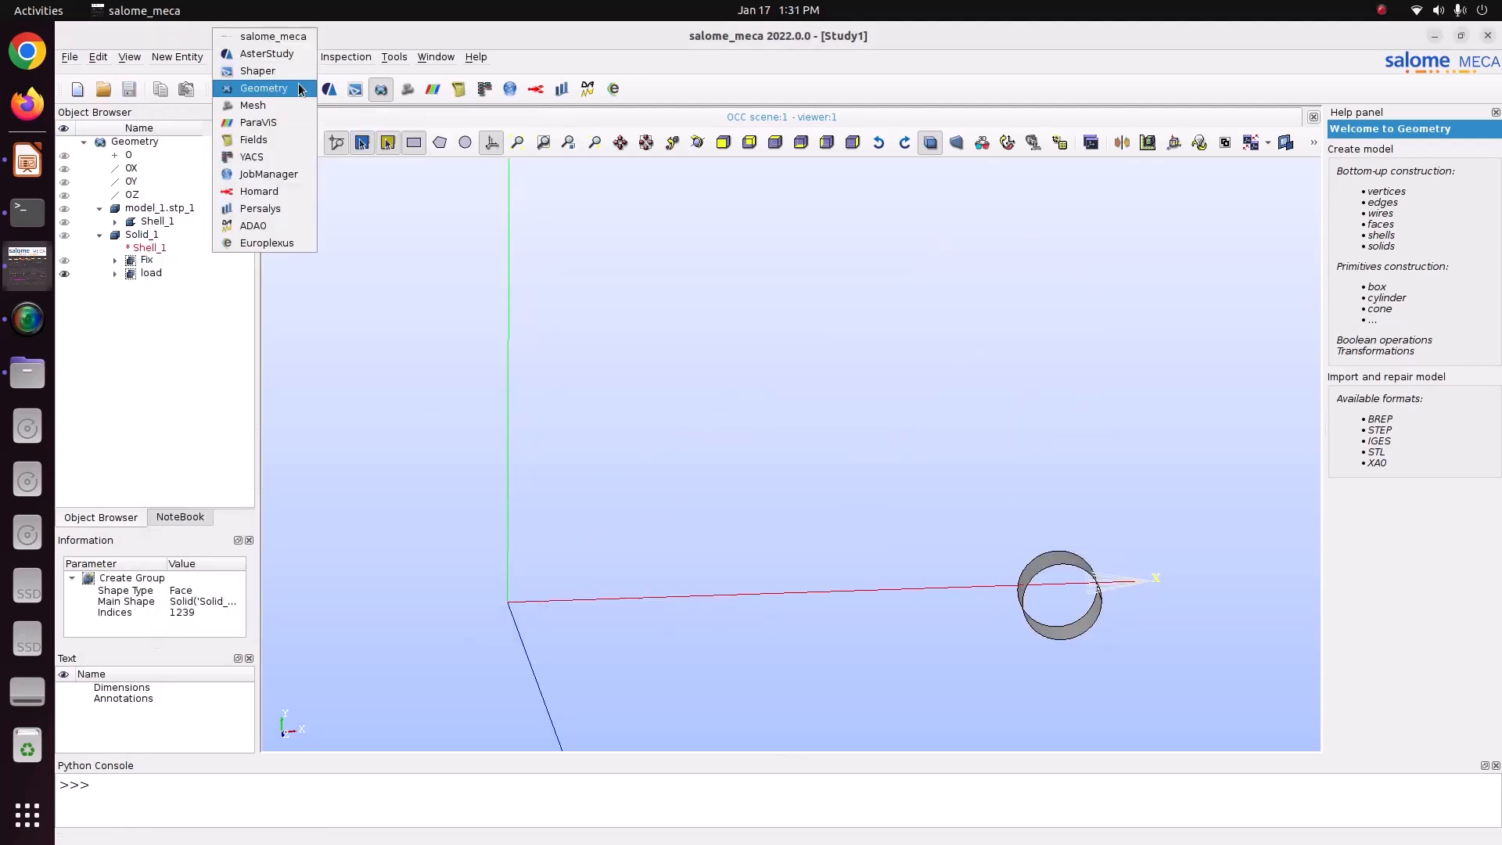
pyautogui.click(298, 104)
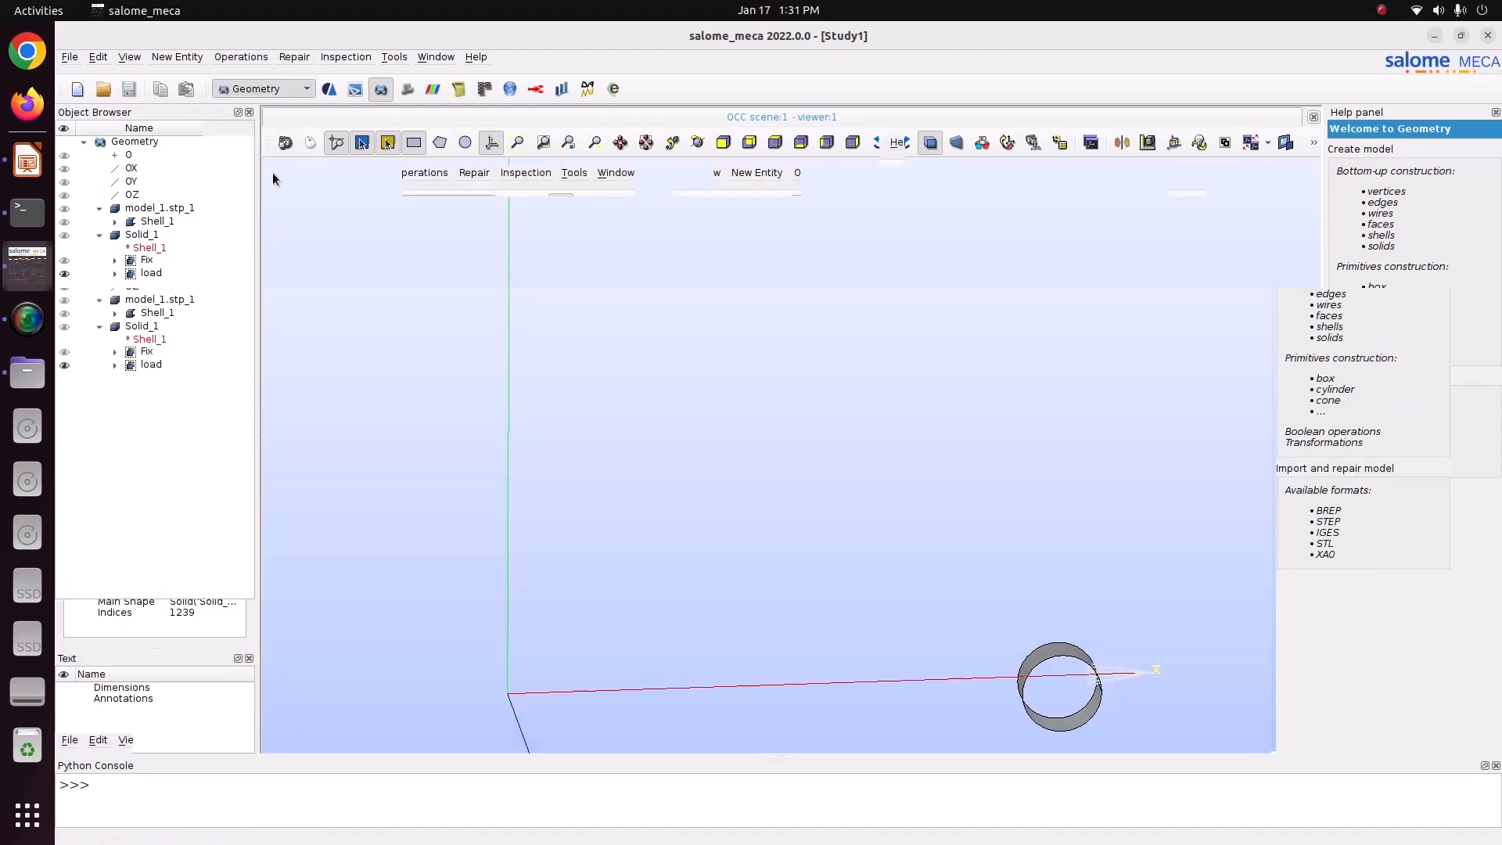
pyautogui.click(141, 329)
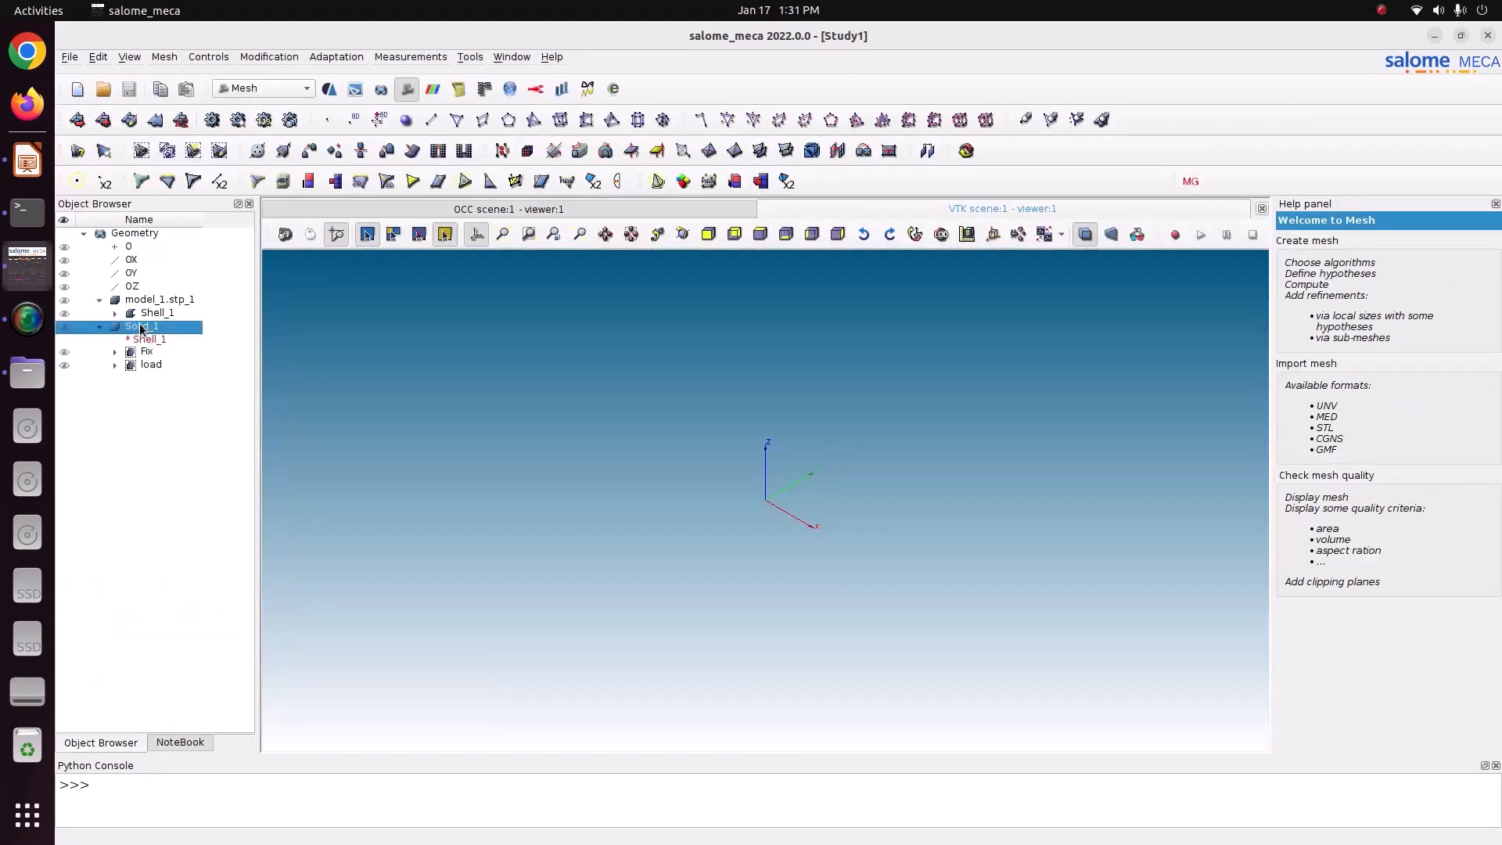
pyautogui.click(164, 56)
pyautogui.click(177, 73)
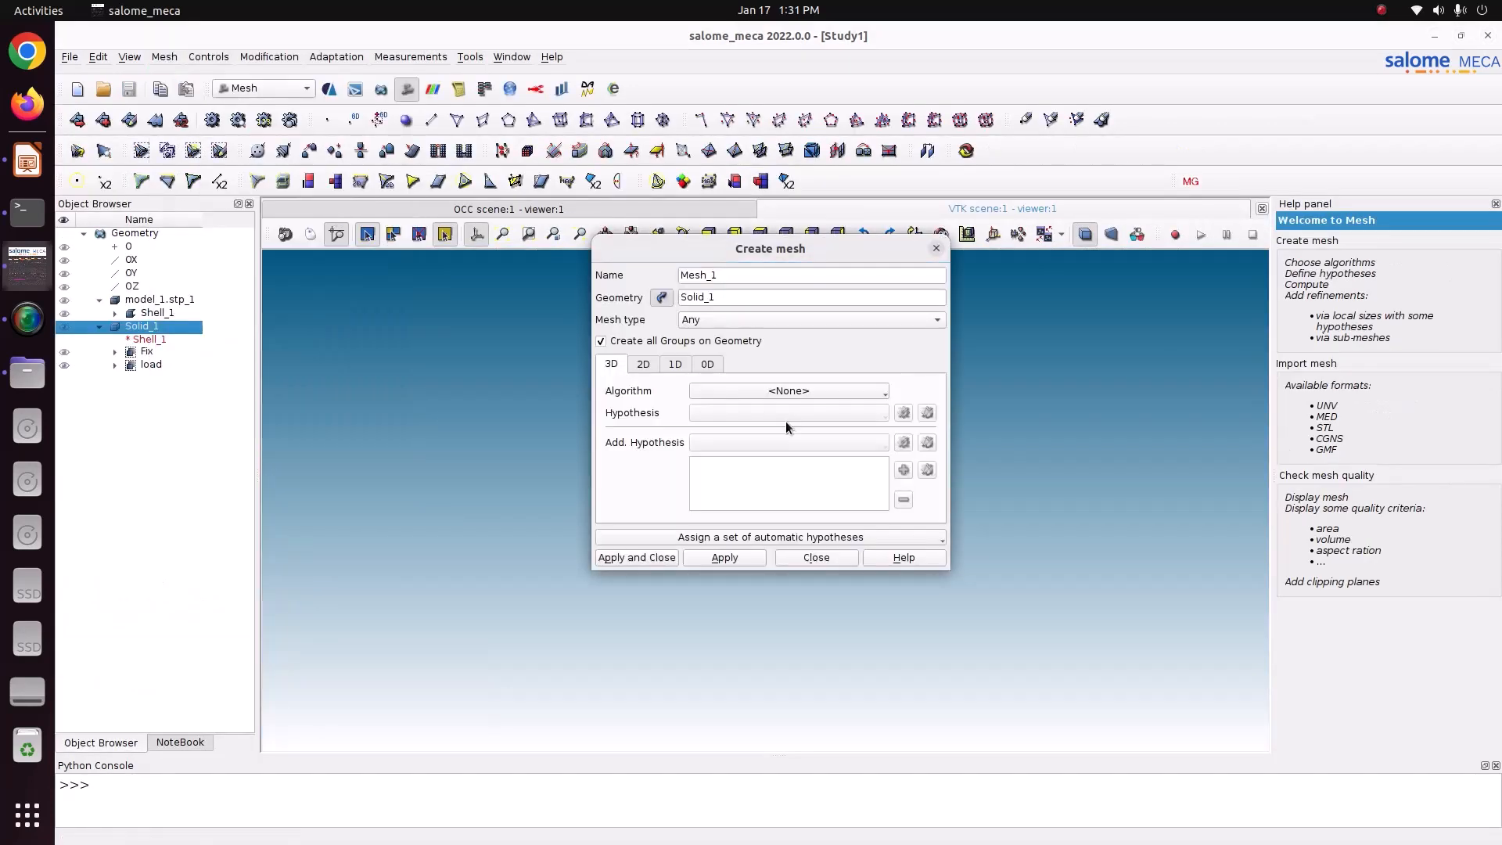
pyautogui.click(767, 388)
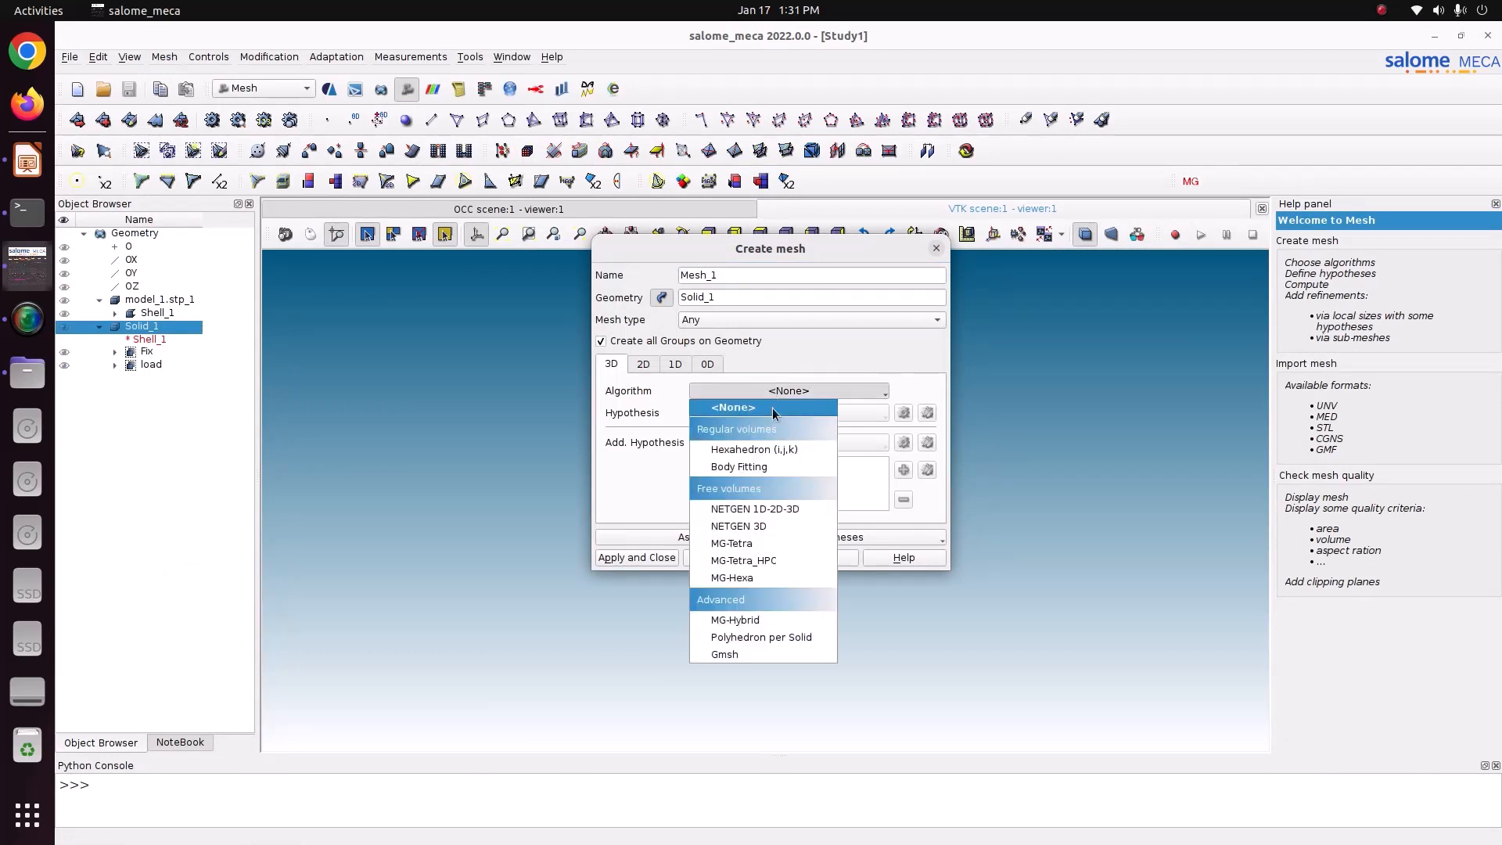
pyautogui.click(756, 509)
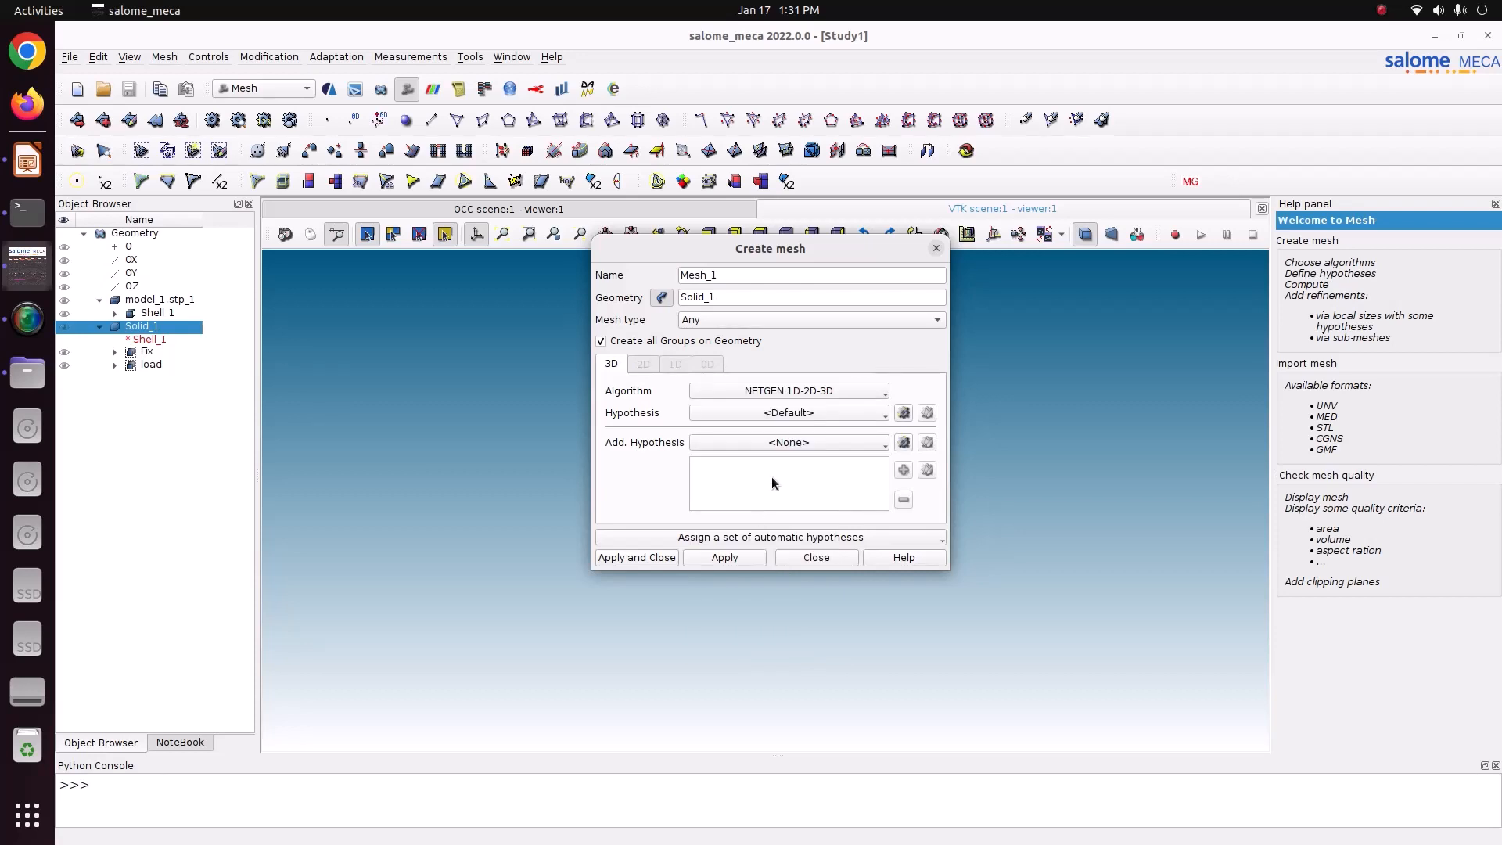
pyautogui.click(902, 415)
pyautogui.click(901, 436)
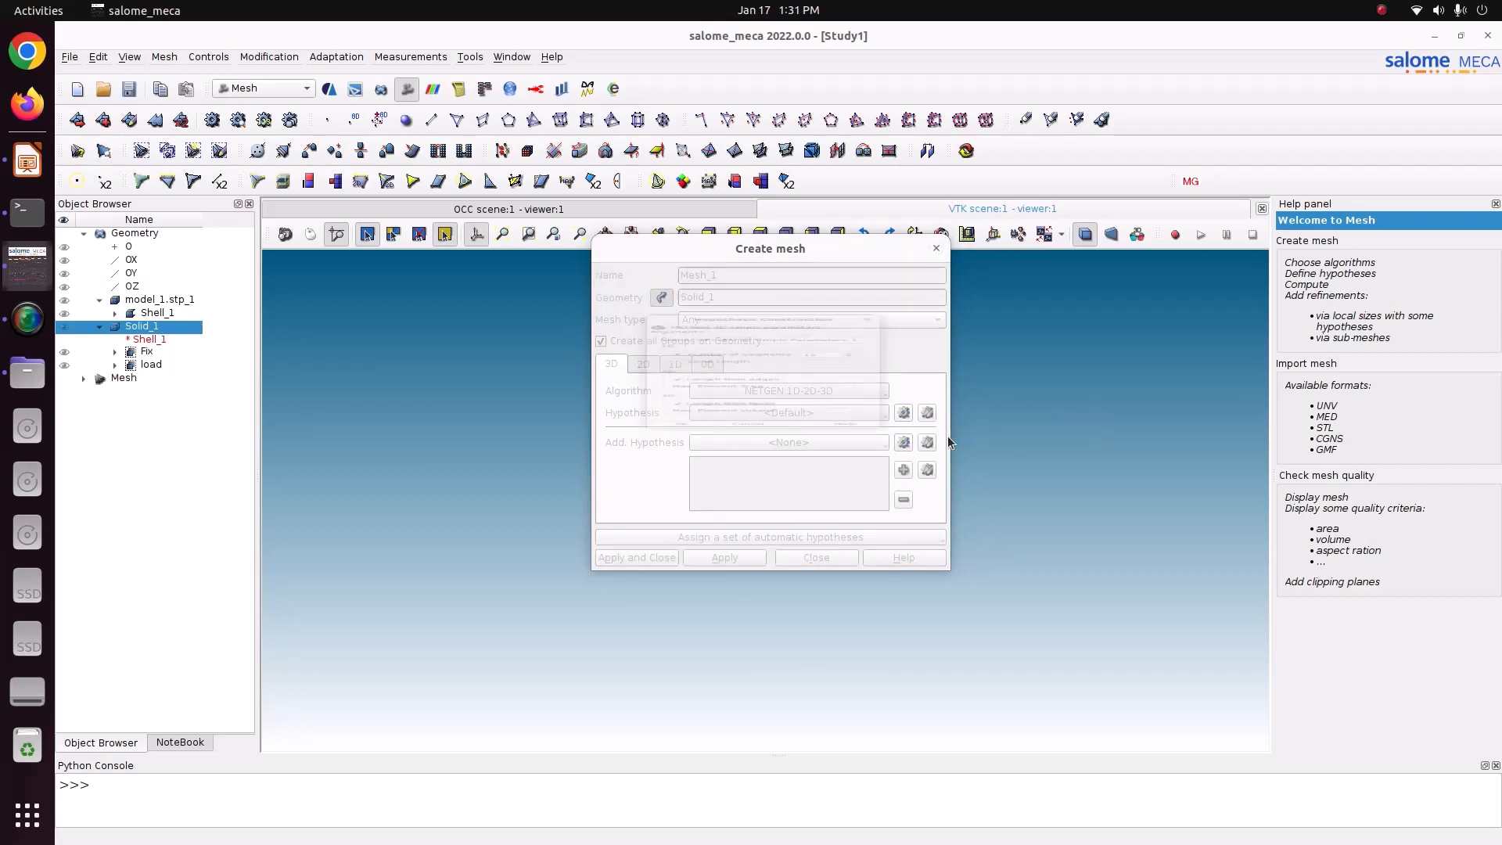
pyautogui.click(867, 204)
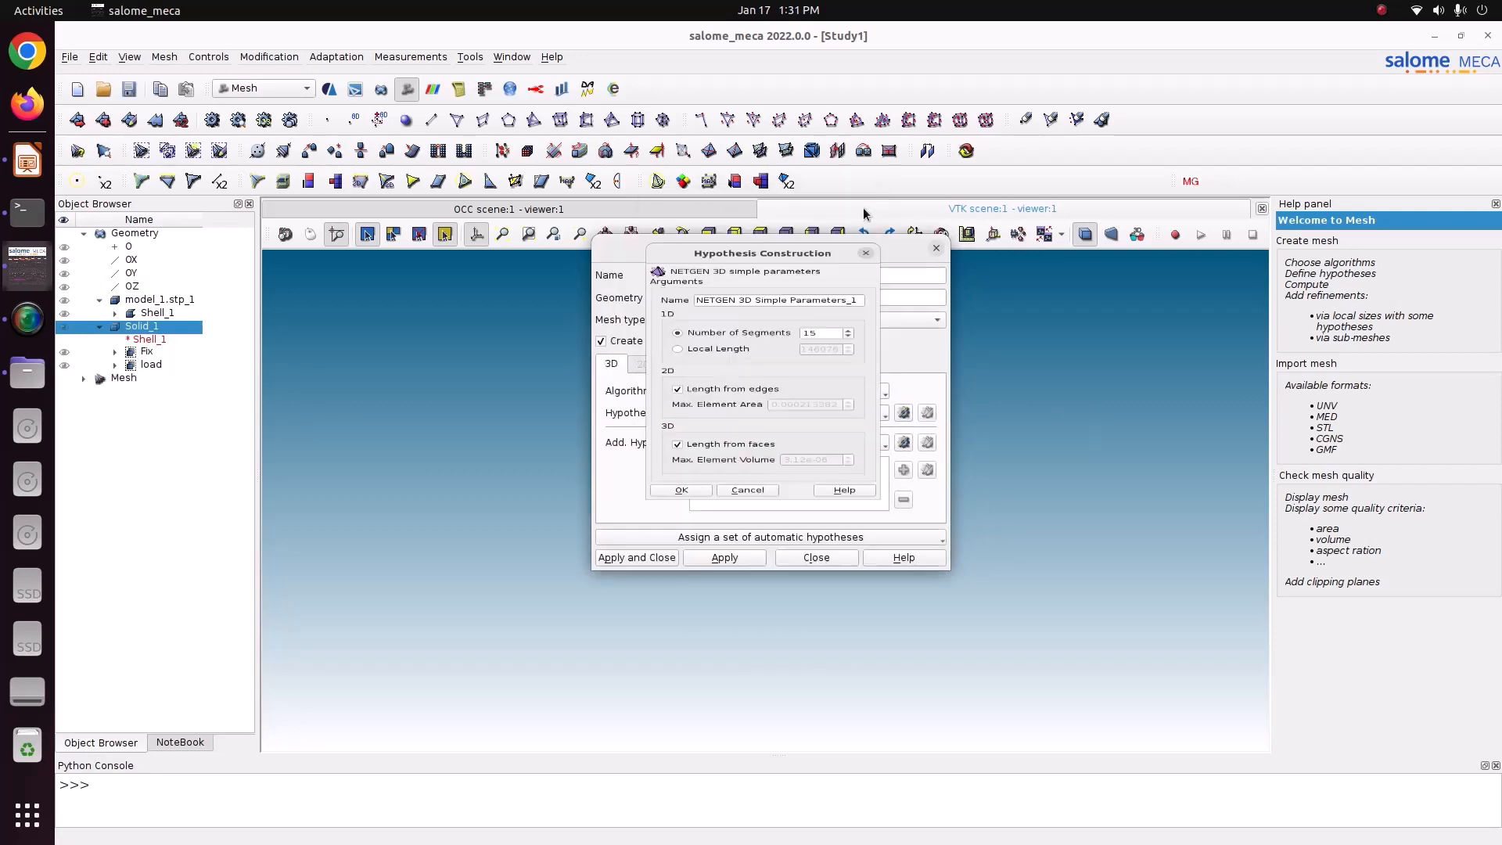
# Assign a NETGEN 3D Parameters hypothesis to Mesh_1, choose its fineness, and create the mesh definition.
pyautogui.click(903, 414)
pyautogui.click(941, 415)
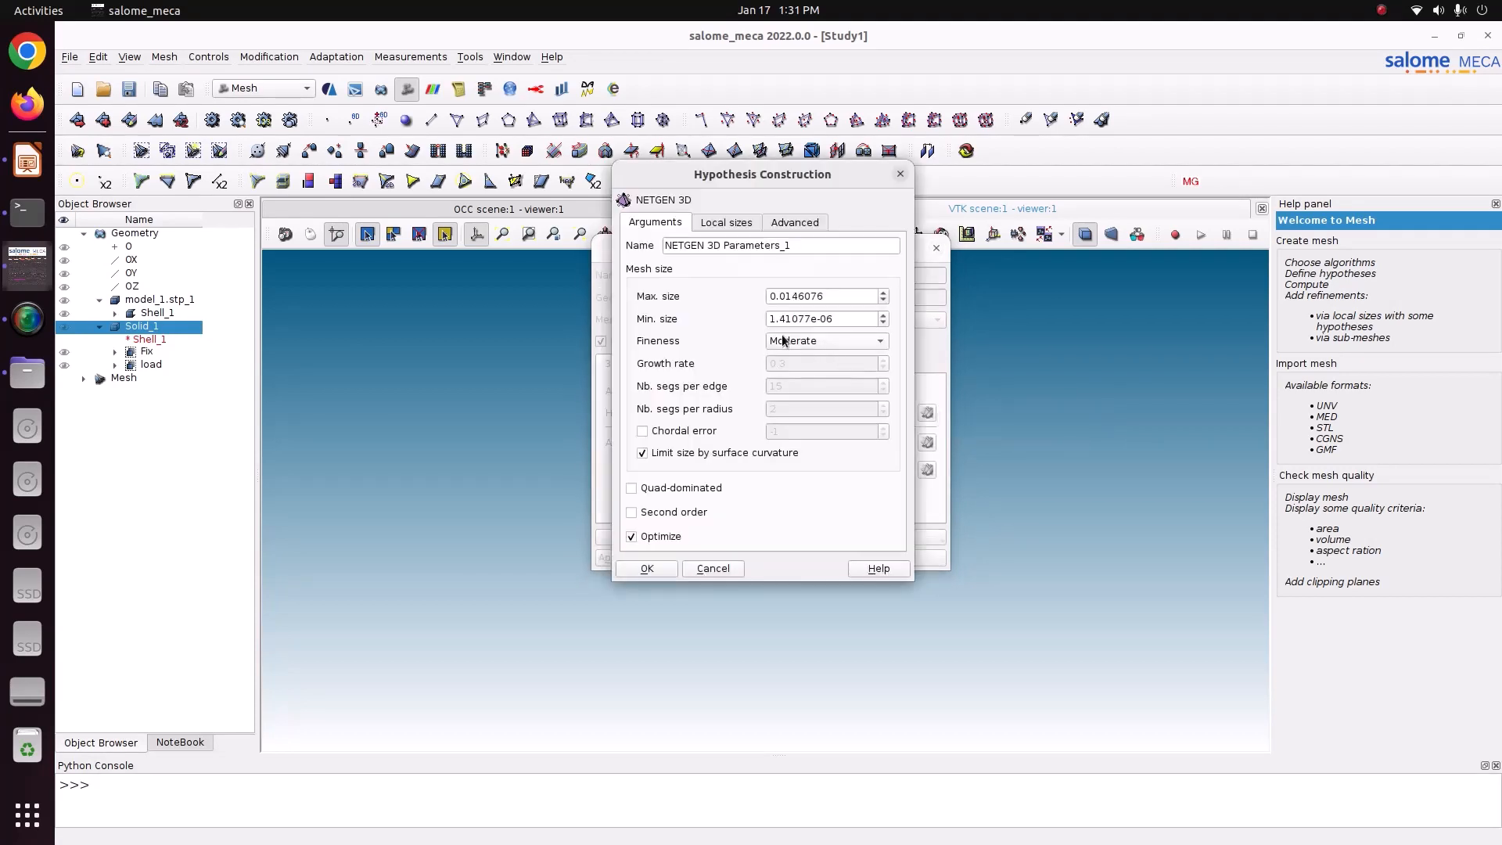
pyautogui.click(788, 342)
pyautogui.click(807, 329)
pyautogui.click(649, 568)
pyautogui.click(646, 560)
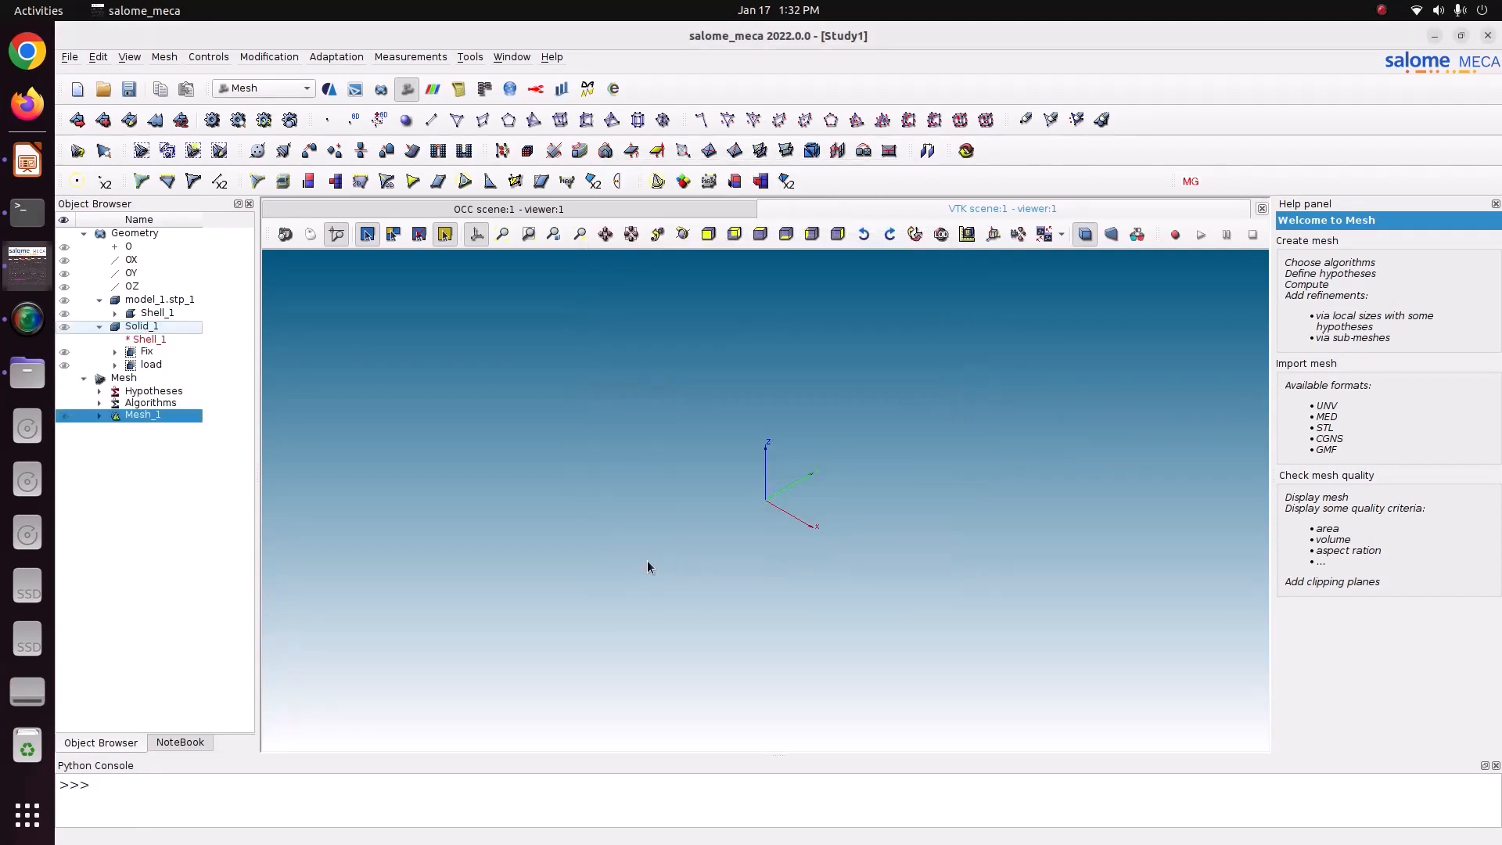
# Compute Mesh_1 and dismiss the computation summary.
pyautogui.rightClick(190, 416)
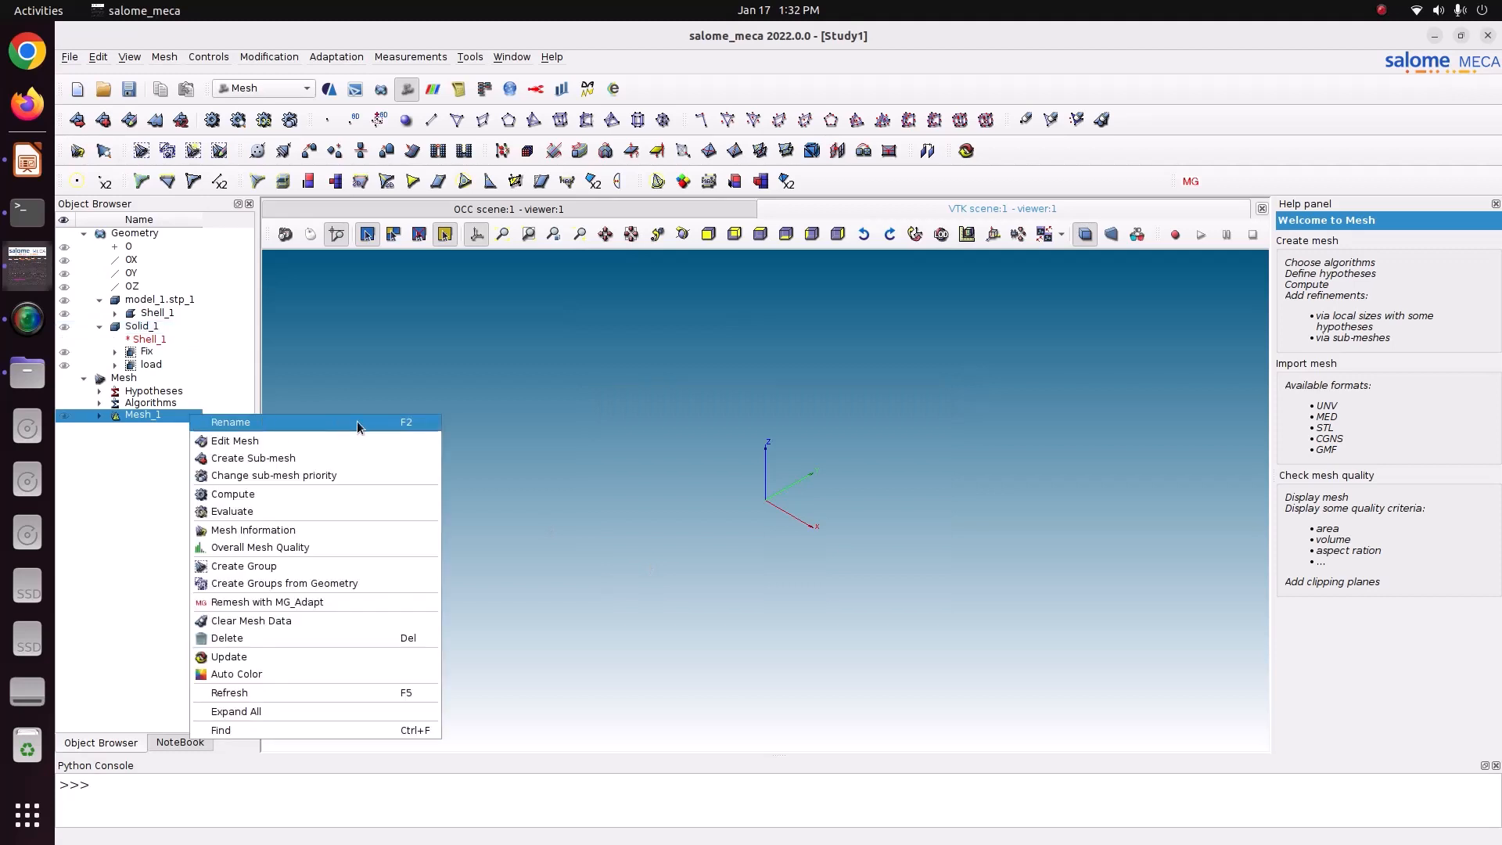
pyautogui.click(317, 496)
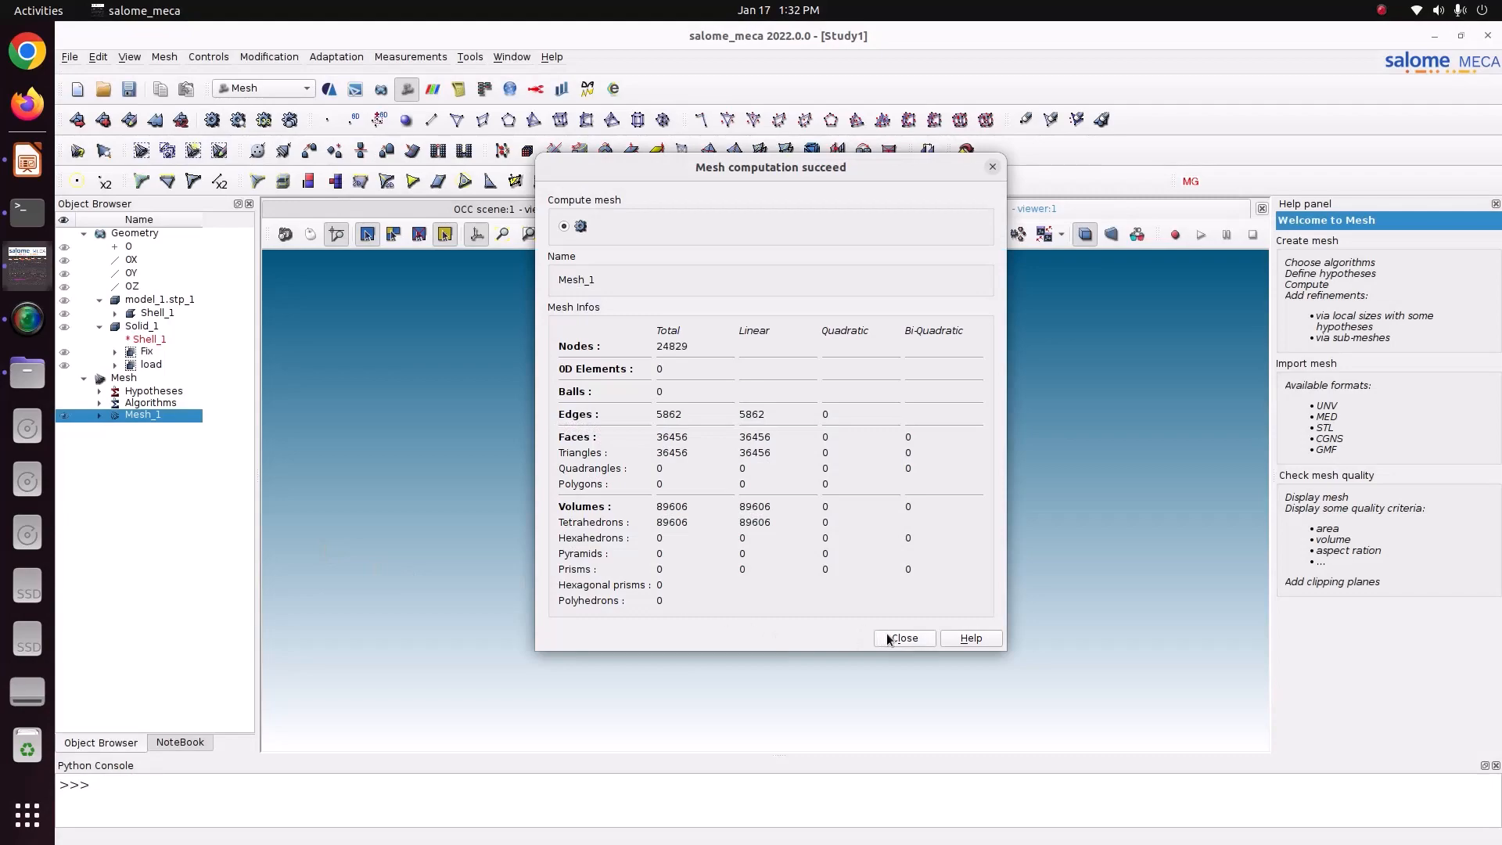
pyautogui.click(898, 640)
# Examine the computed bracket mesh from several angles, including the arm, the mounting end and the ring end.
pyautogui.keyDown('ctrl'); pyautogui.moveTo(951, 594); pyautogui.dragTo(688, 350, button='right'); pyautogui.keyUp('ctrl')
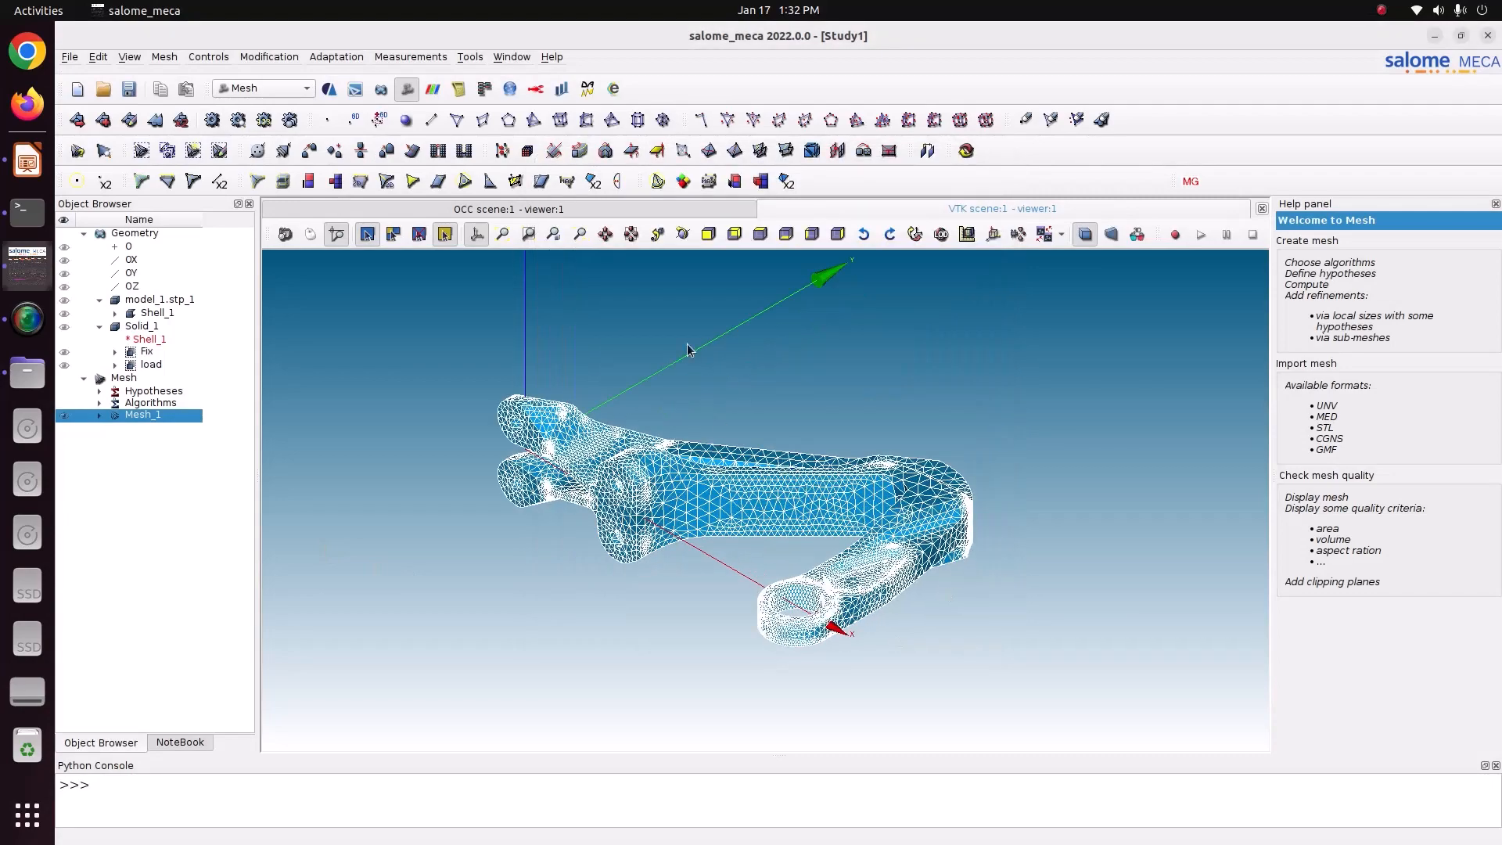
pyautogui.click(683, 237)
pyautogui.moveTo(782, 595); pyautogui.dragTo(891, 384)
pyautogui.scroll(2, 880, 407)
pyautogui.scroll(2, 650, 526)
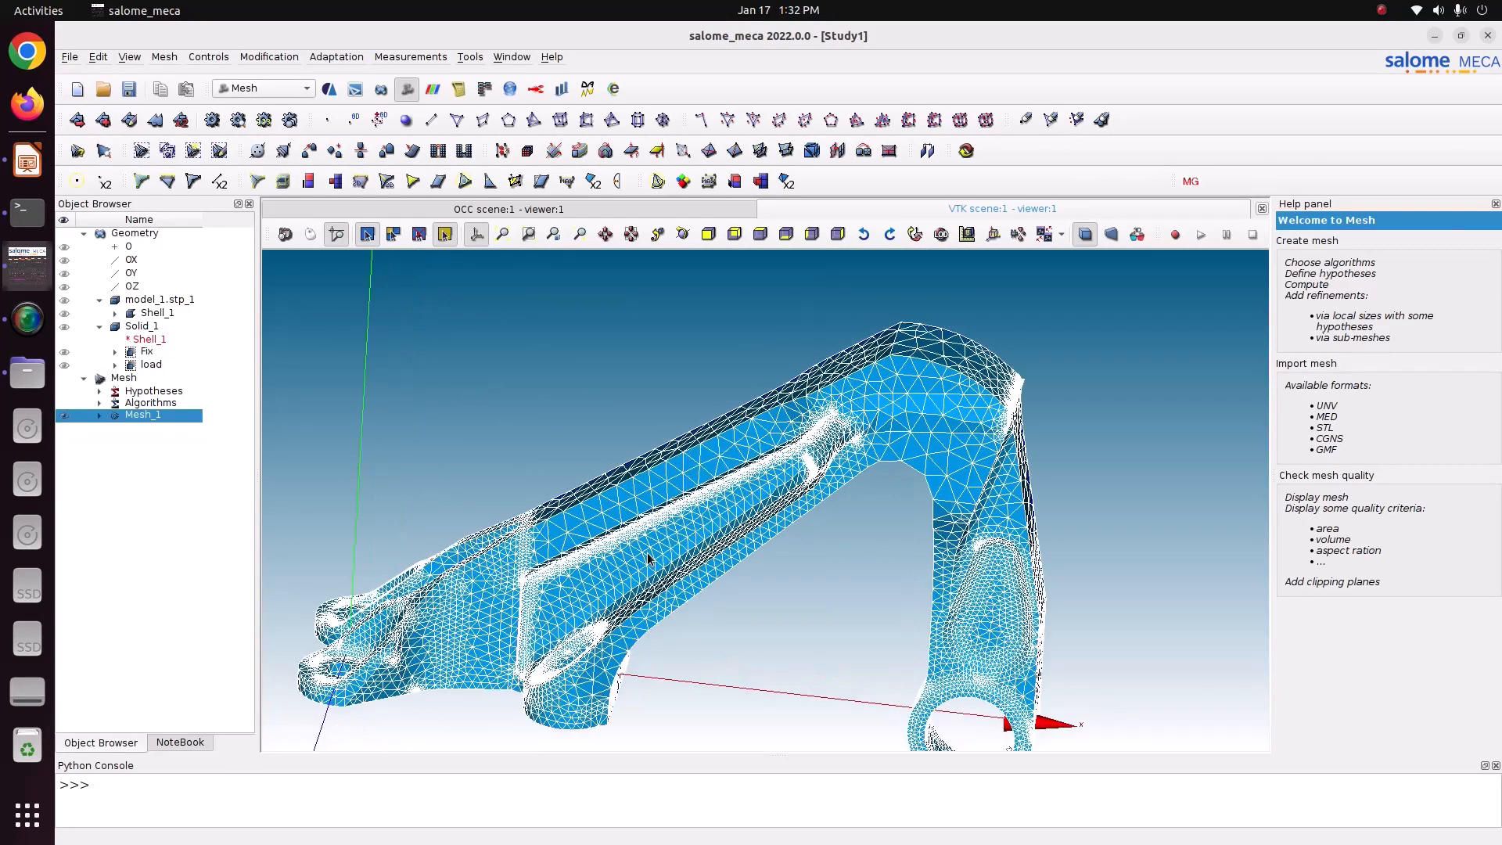
pyautogui.scroll(2, 659, 521)
pyautogui.click(683, 234)
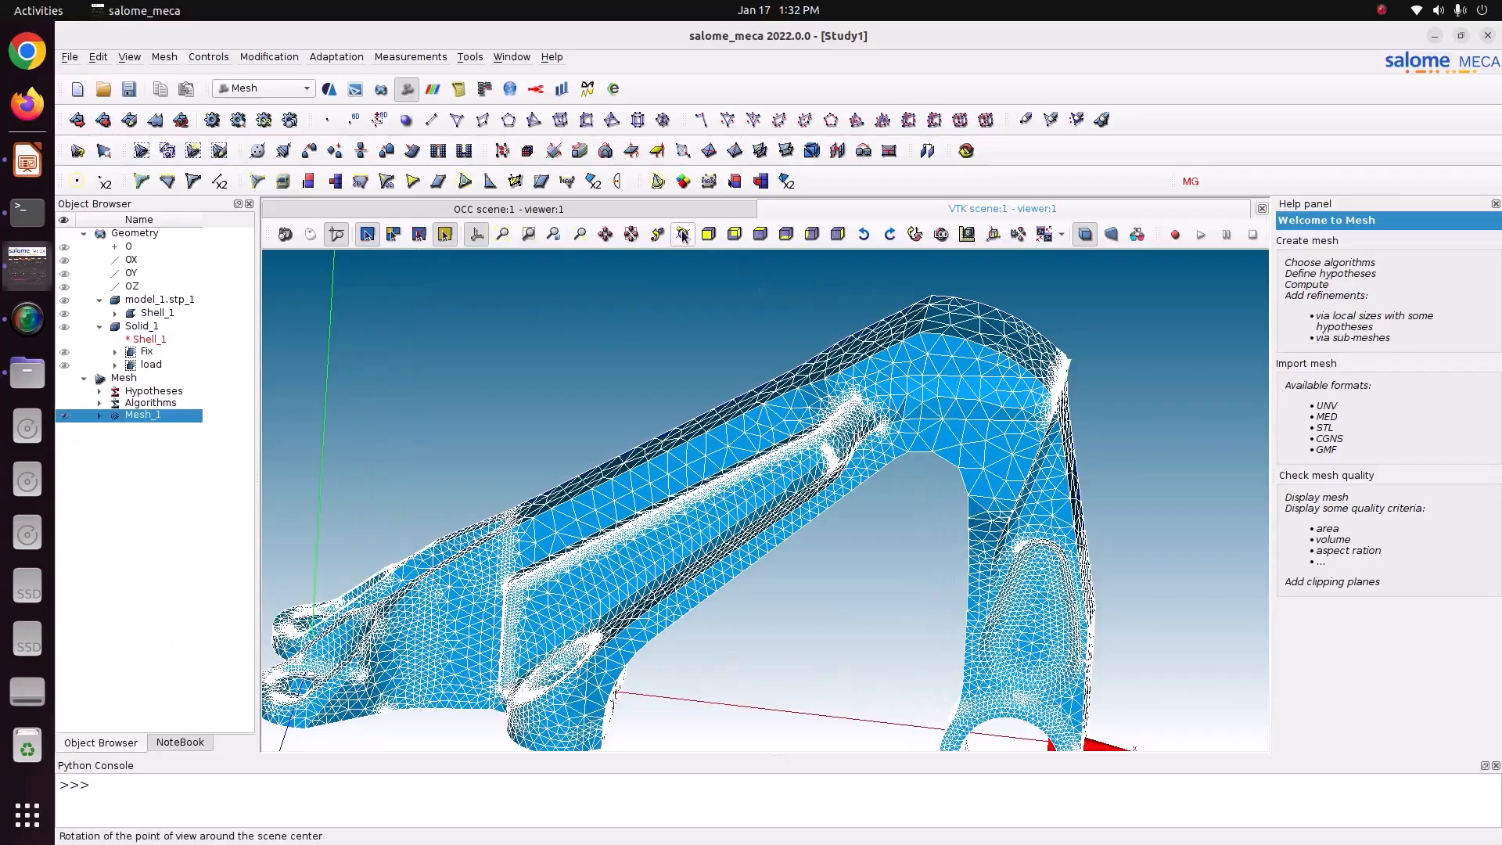
pyautogui.moveTo(700, 262); pyautogui.dragTo(535, 366)
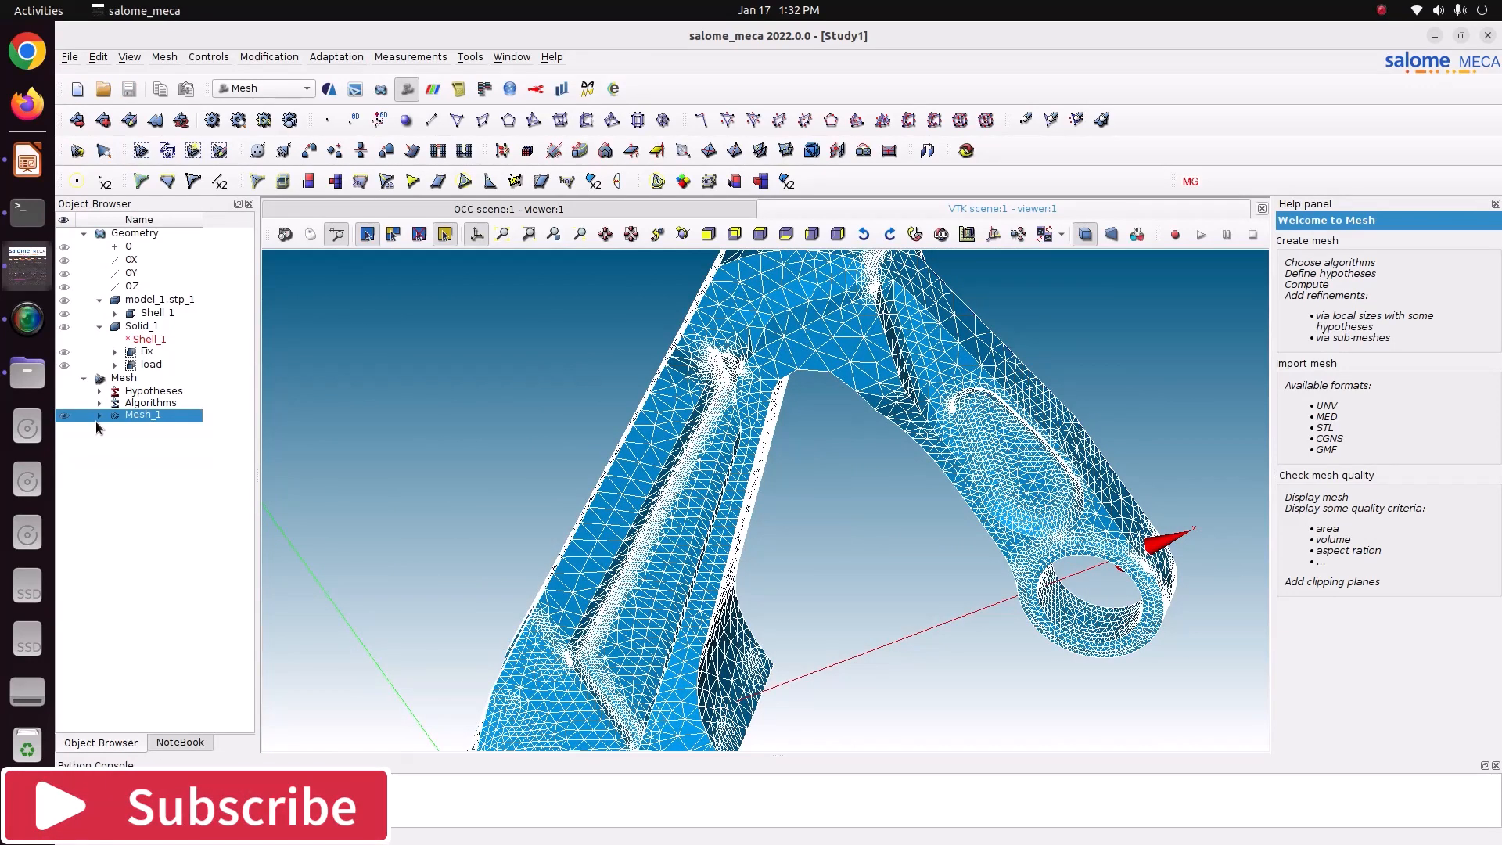
# Switch to the AsterStudy module using the stable code_aster version.
pyautogui.click(256, 92)
pyautogui.click(264, 88)
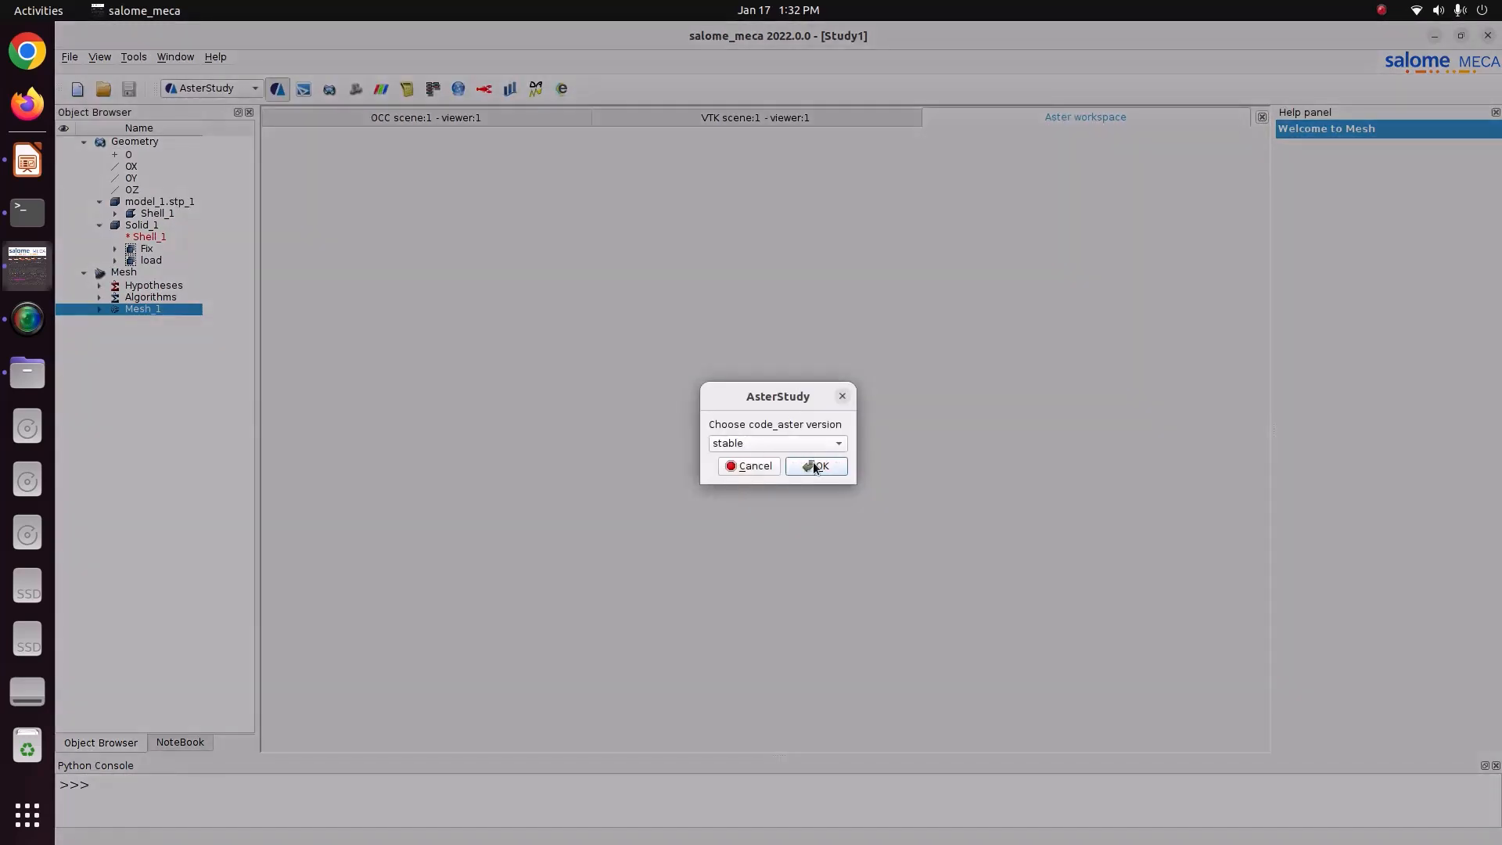
pyautogui.click(814, 466)
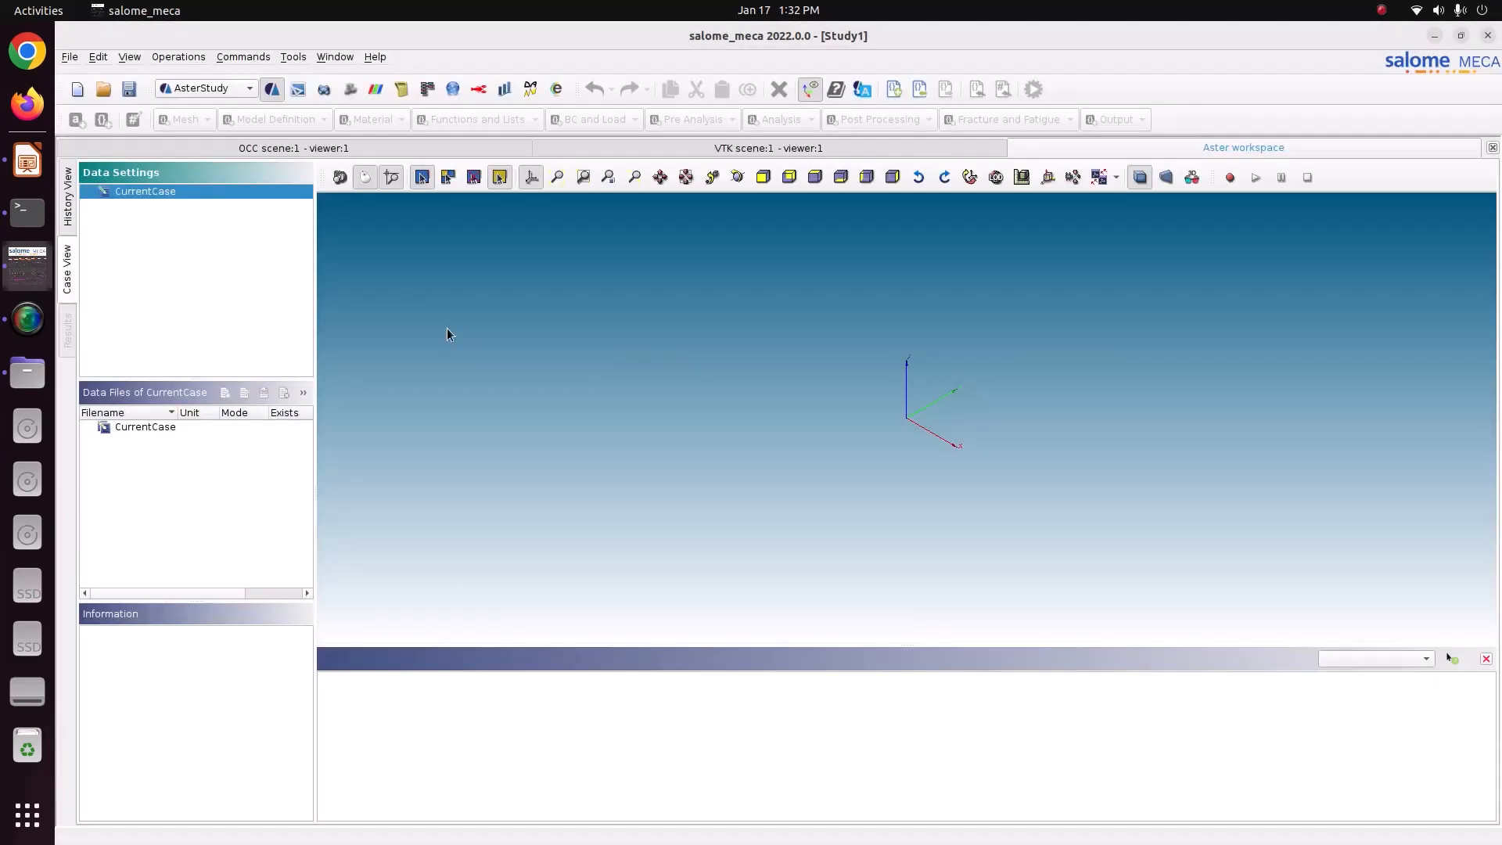
# Switch to LibreOffice Impress, review both slides of bracket.pptx for the analysis data, and return to Salome-Meca.
pyautogui.click(27, 160)
pyautogui.click(137, 206)
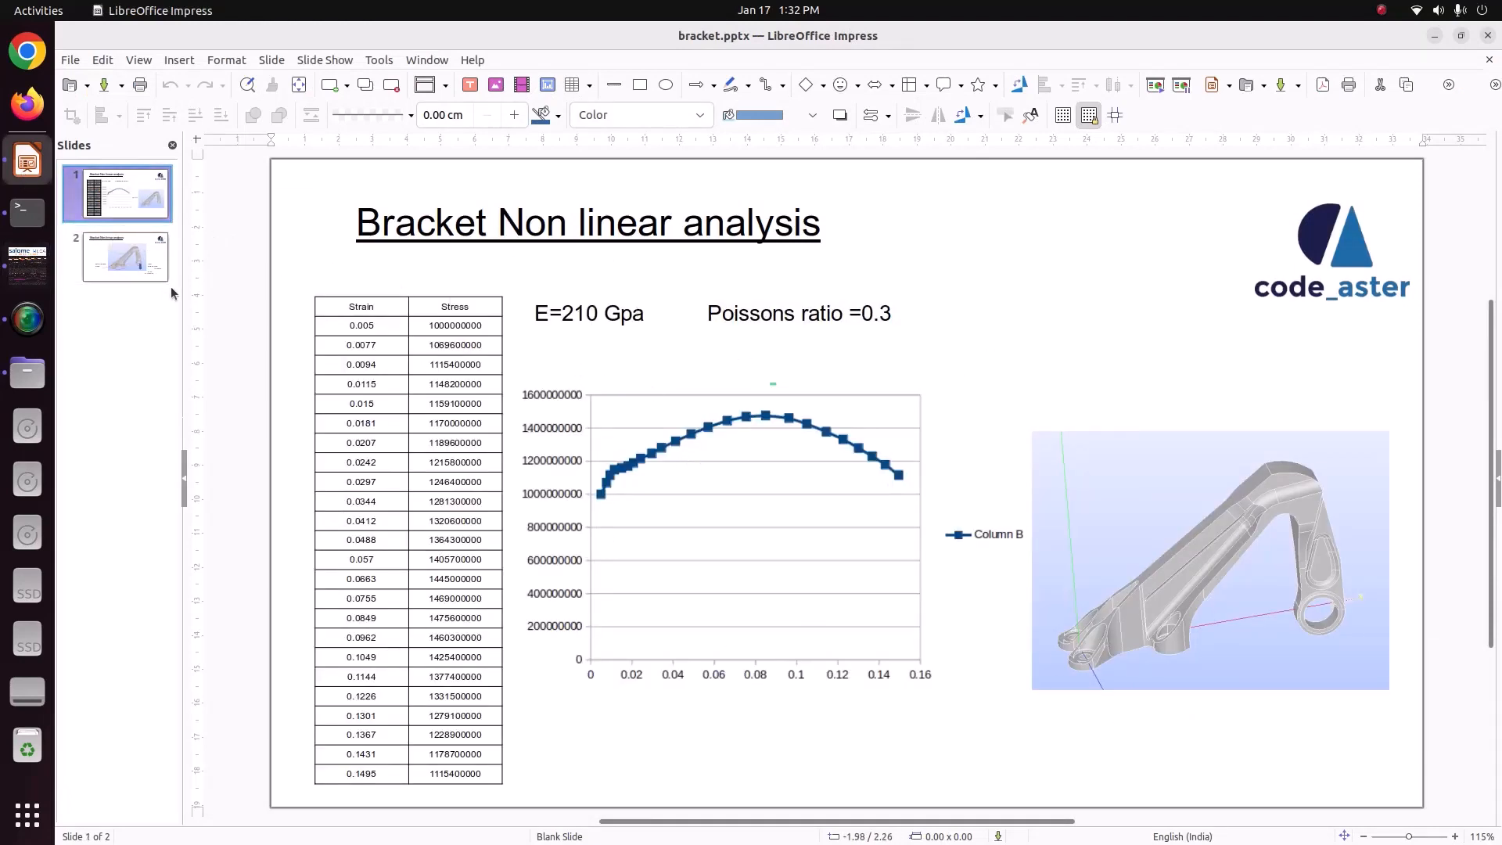
pyautogui.click(131, 262)
pyautogui.click(39, 250)
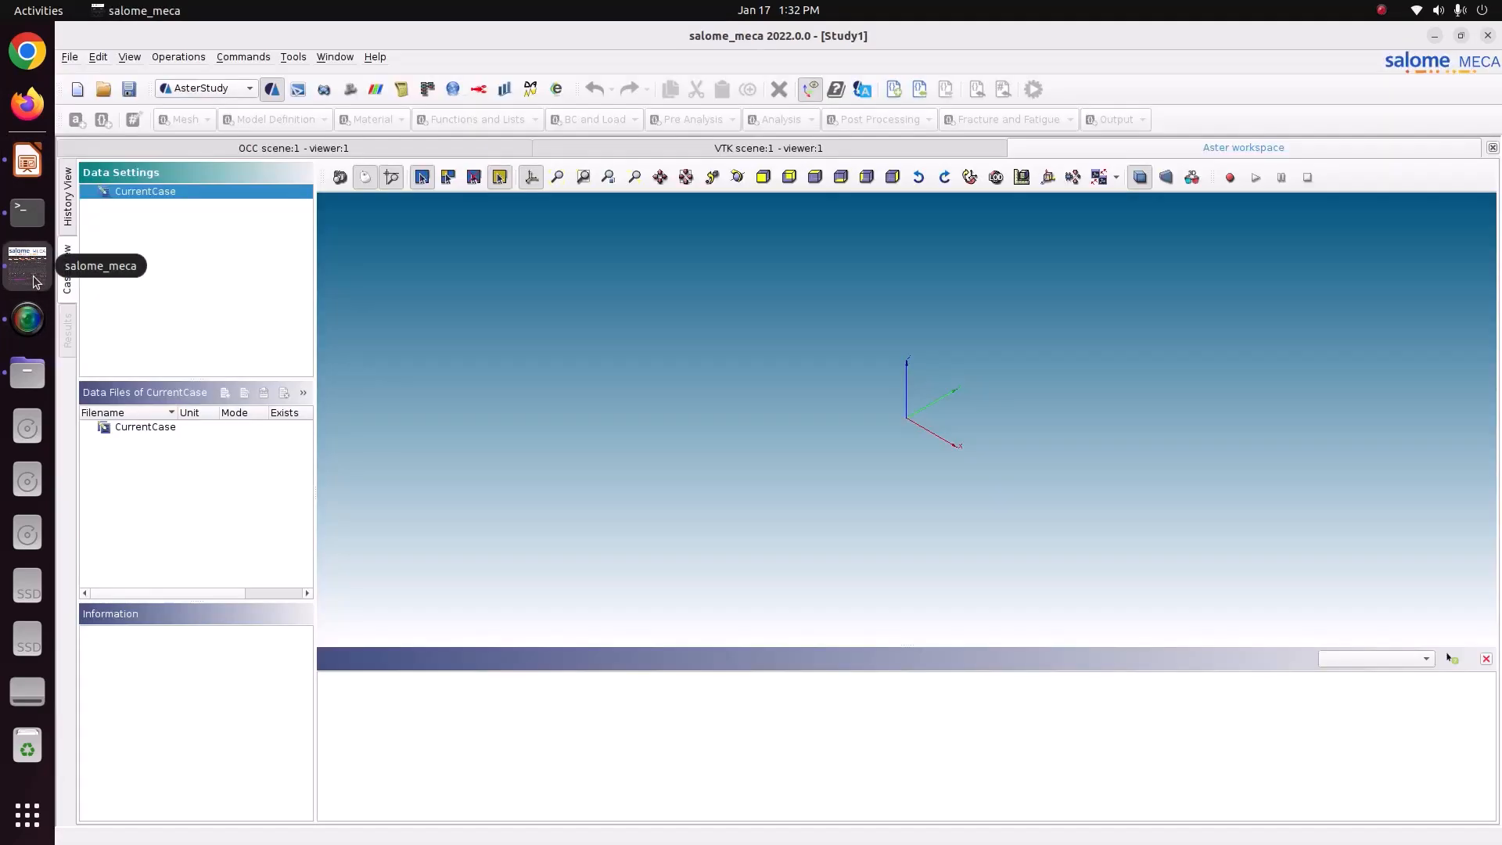
# Add a stage to CurrentCase with the isotropic linear elasticity assistant, using Mesh_1, a 3D model and the default material properties.
pyautogui.rightClick(164, 198)
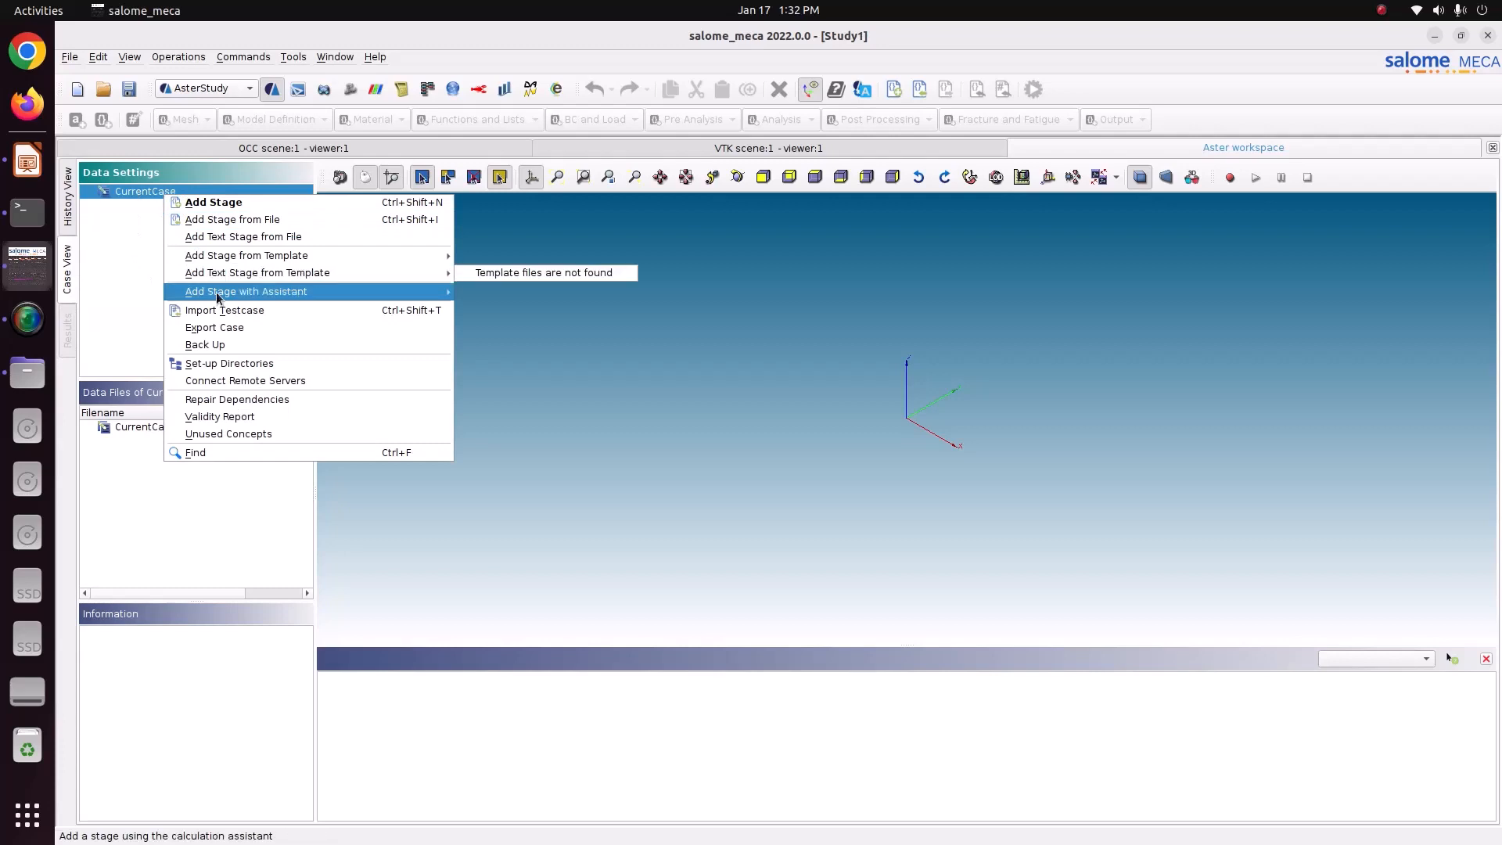
pyautogui.moveTo(218, 296)
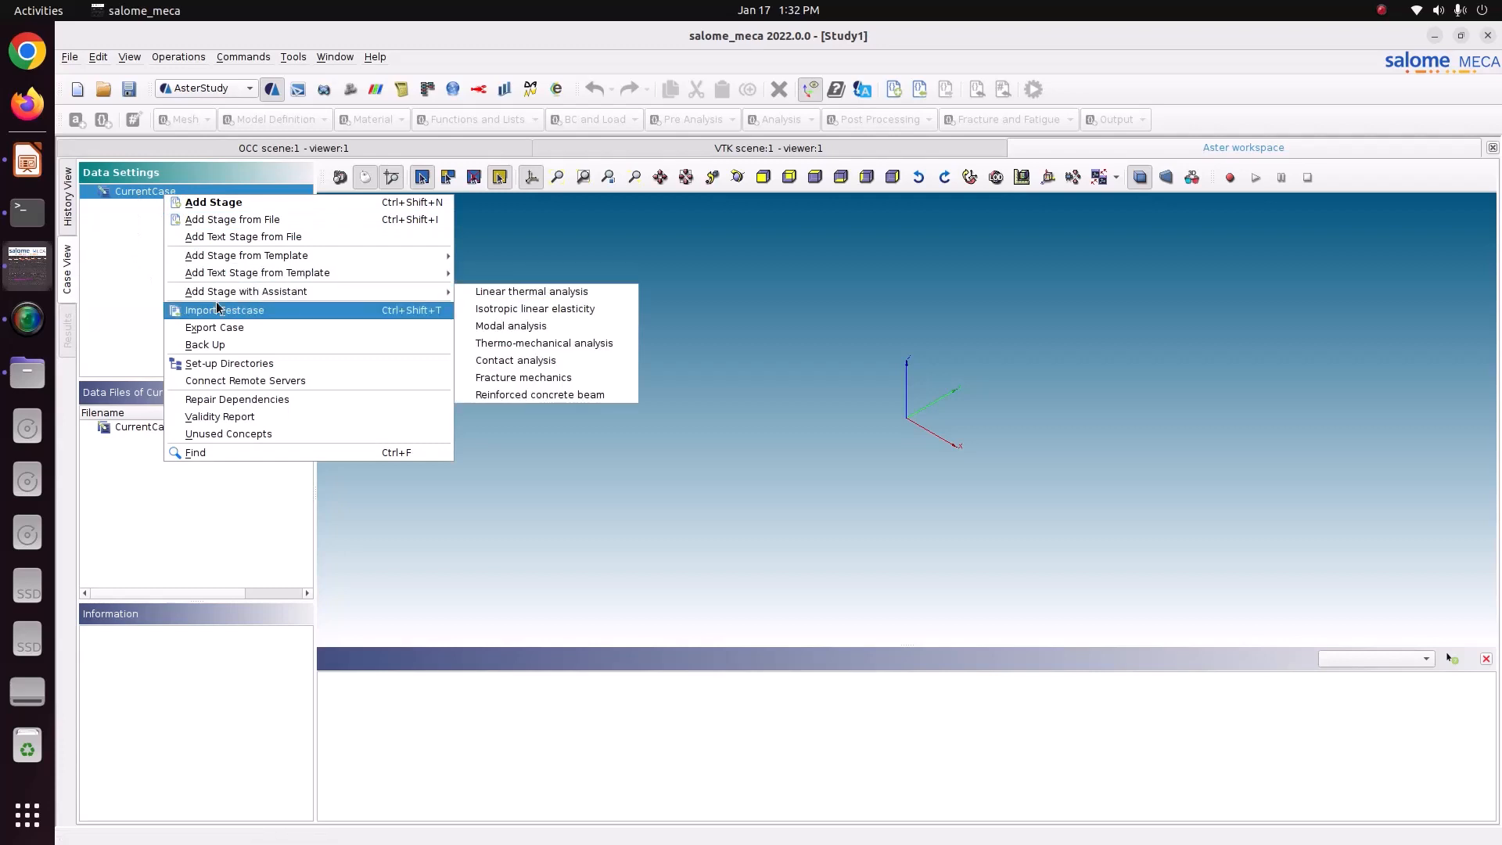
pyautogui.click(494, 314)
pyautogui.click(889, 576)
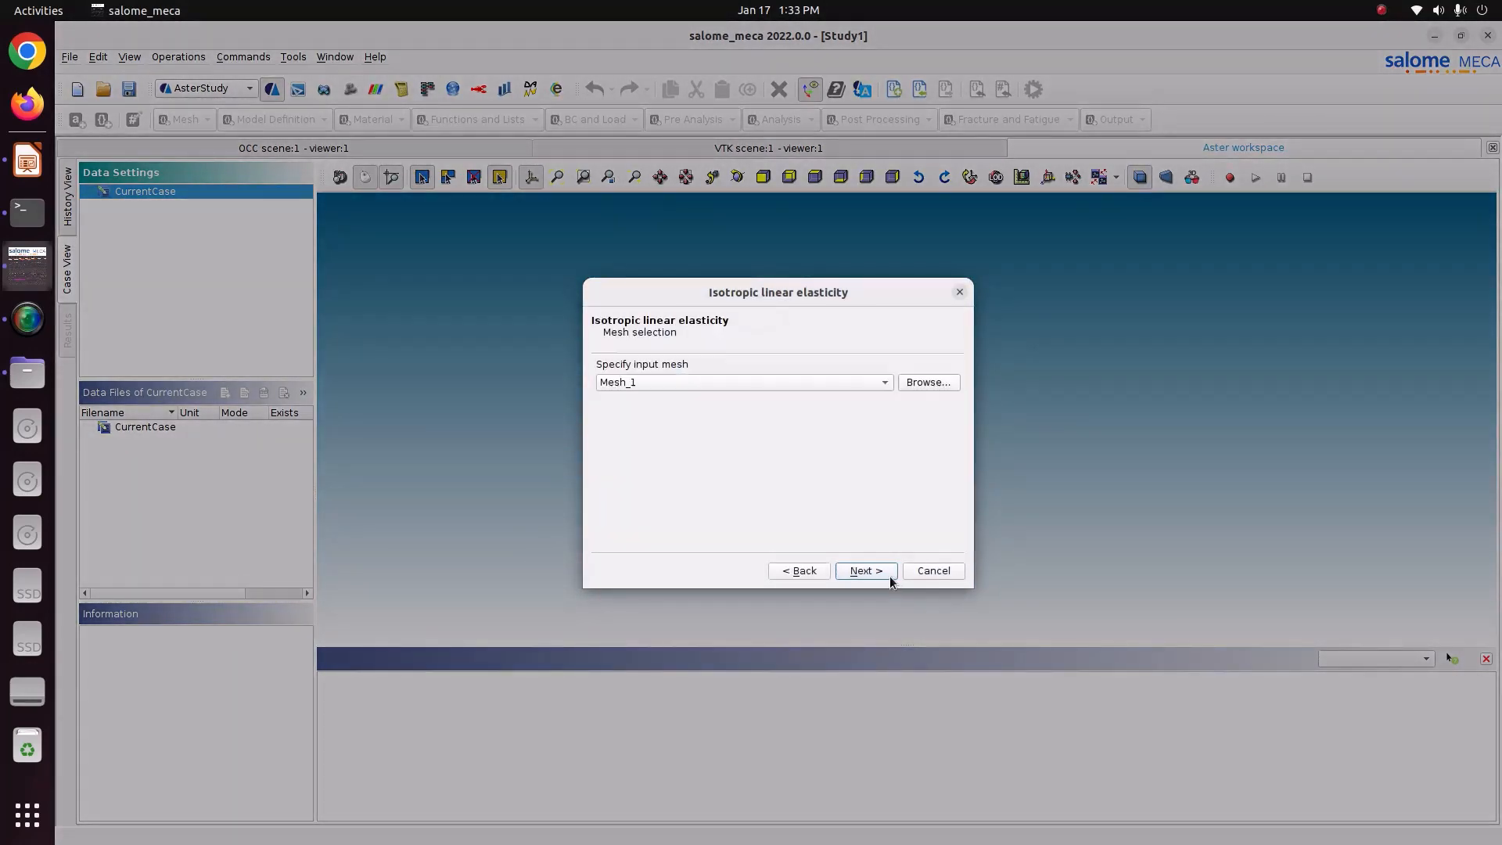
pyautogui.click(887, 574)
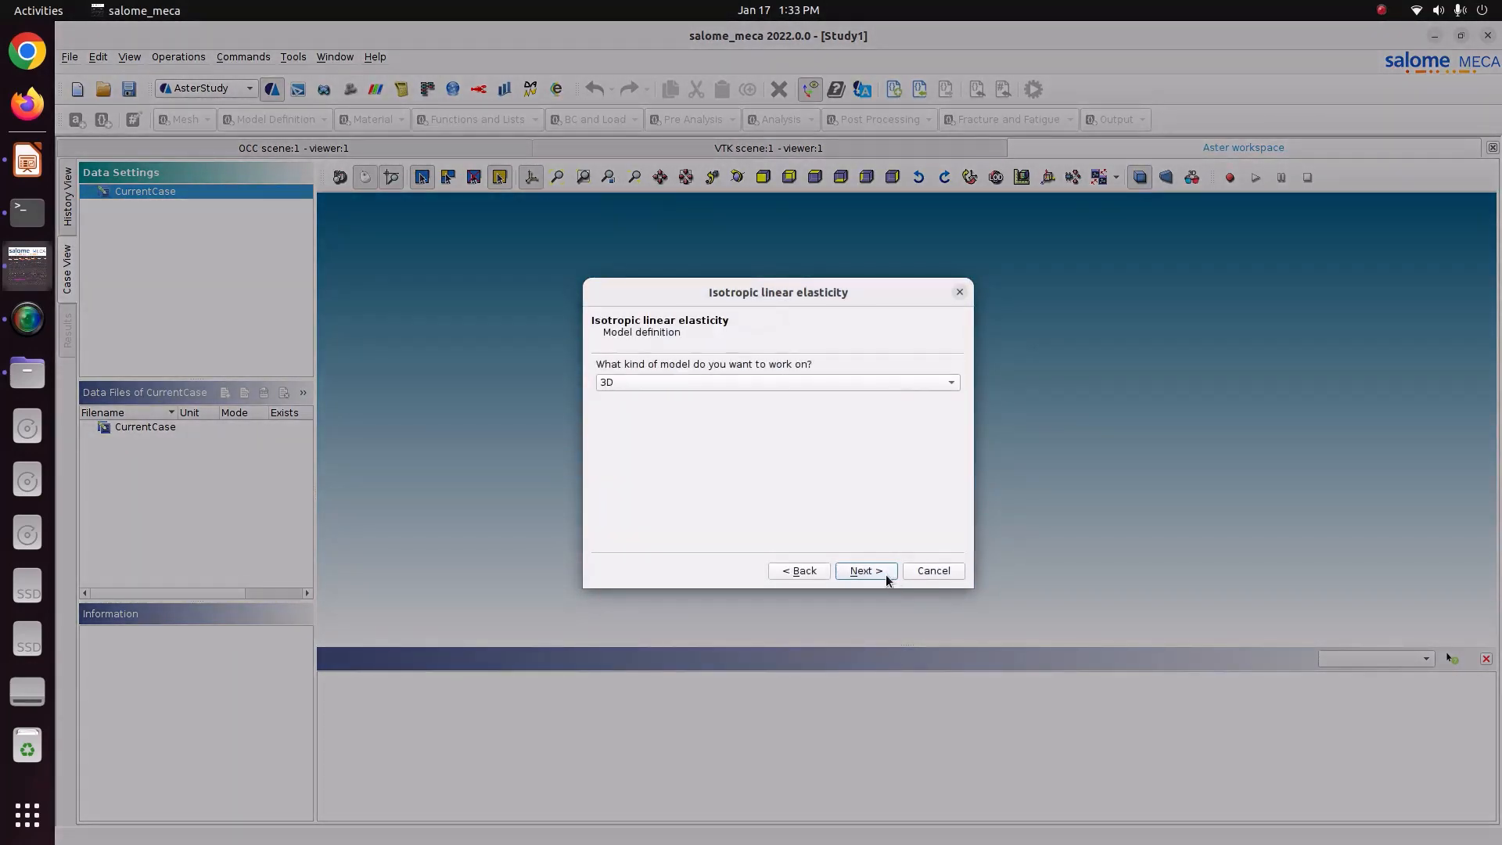
pyautogui.click(886, 575)
pyautogui.click(884, 575)
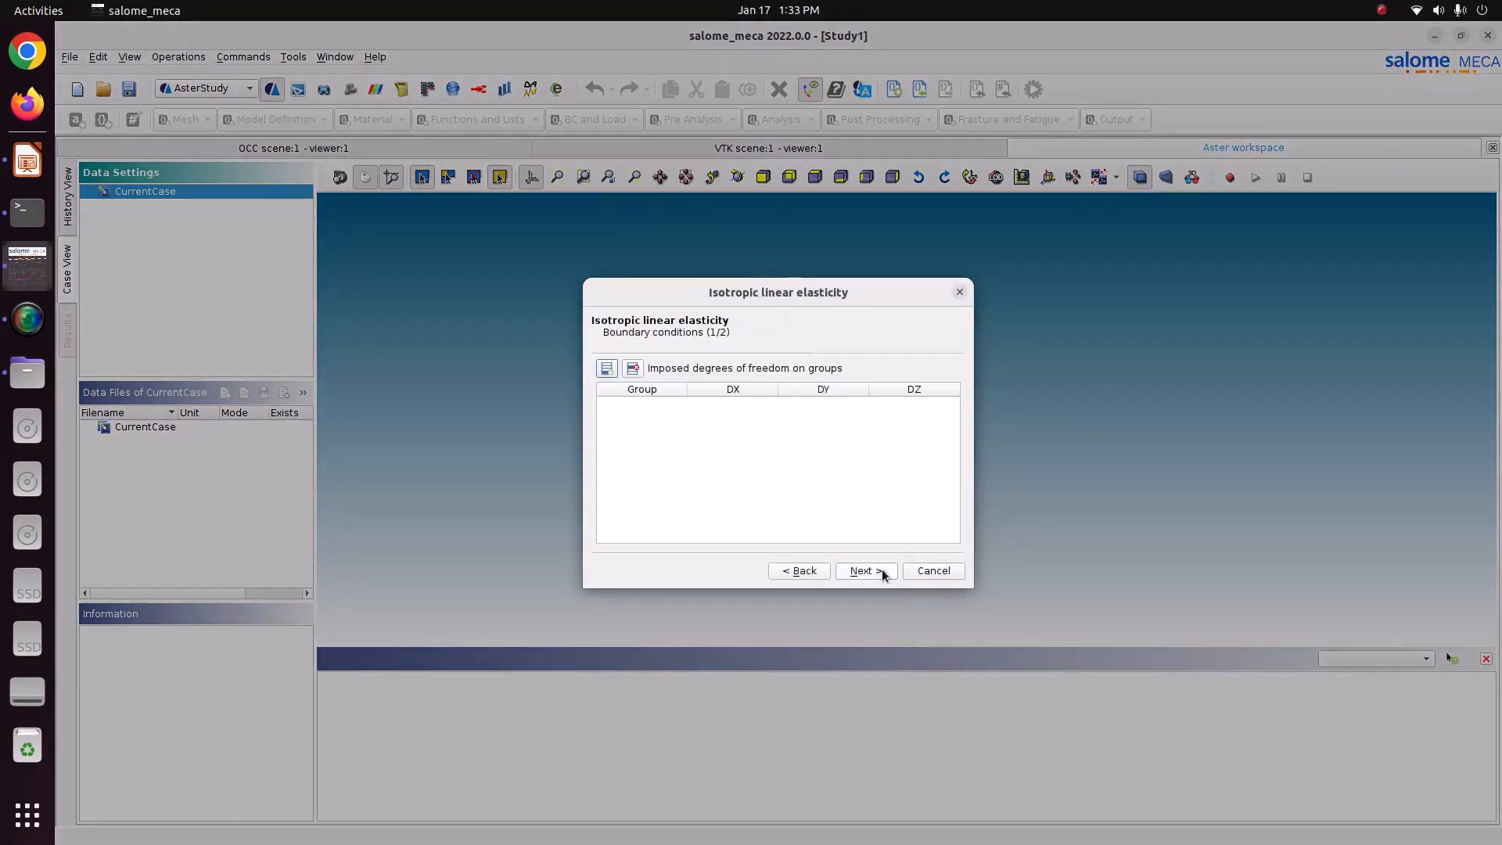
# Constrain the Fix group with imposed displacements DX, DY and DZ of 0.
pyautogui.click(607, 368)
pyautogui.click(623, 407)
pyautogui.click(688, 371)
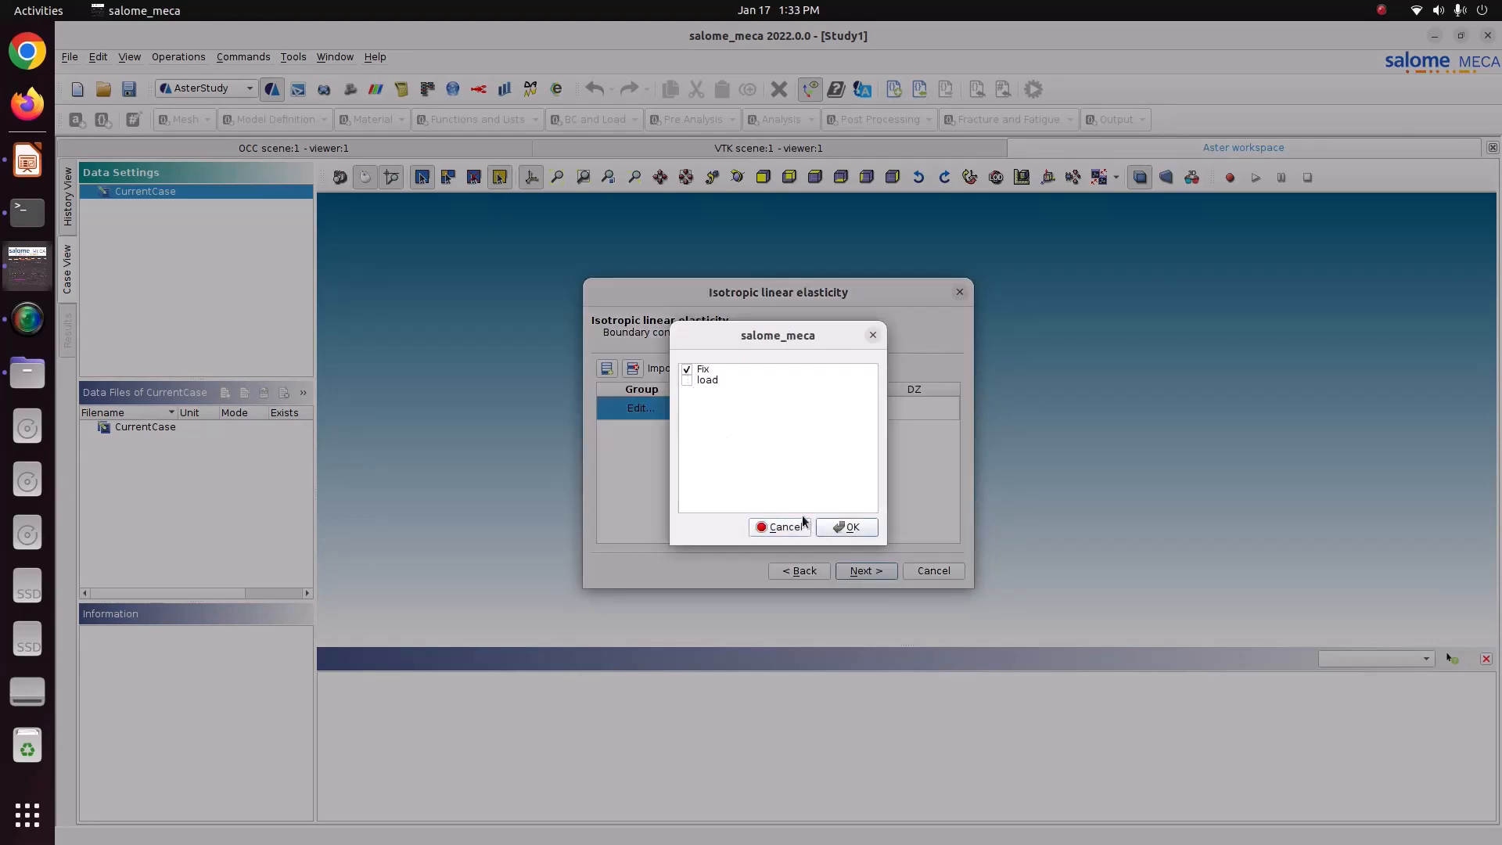
pyautogui.click(848, 527)
pyautogui.click(761, 414)
pyautogui.write('0')
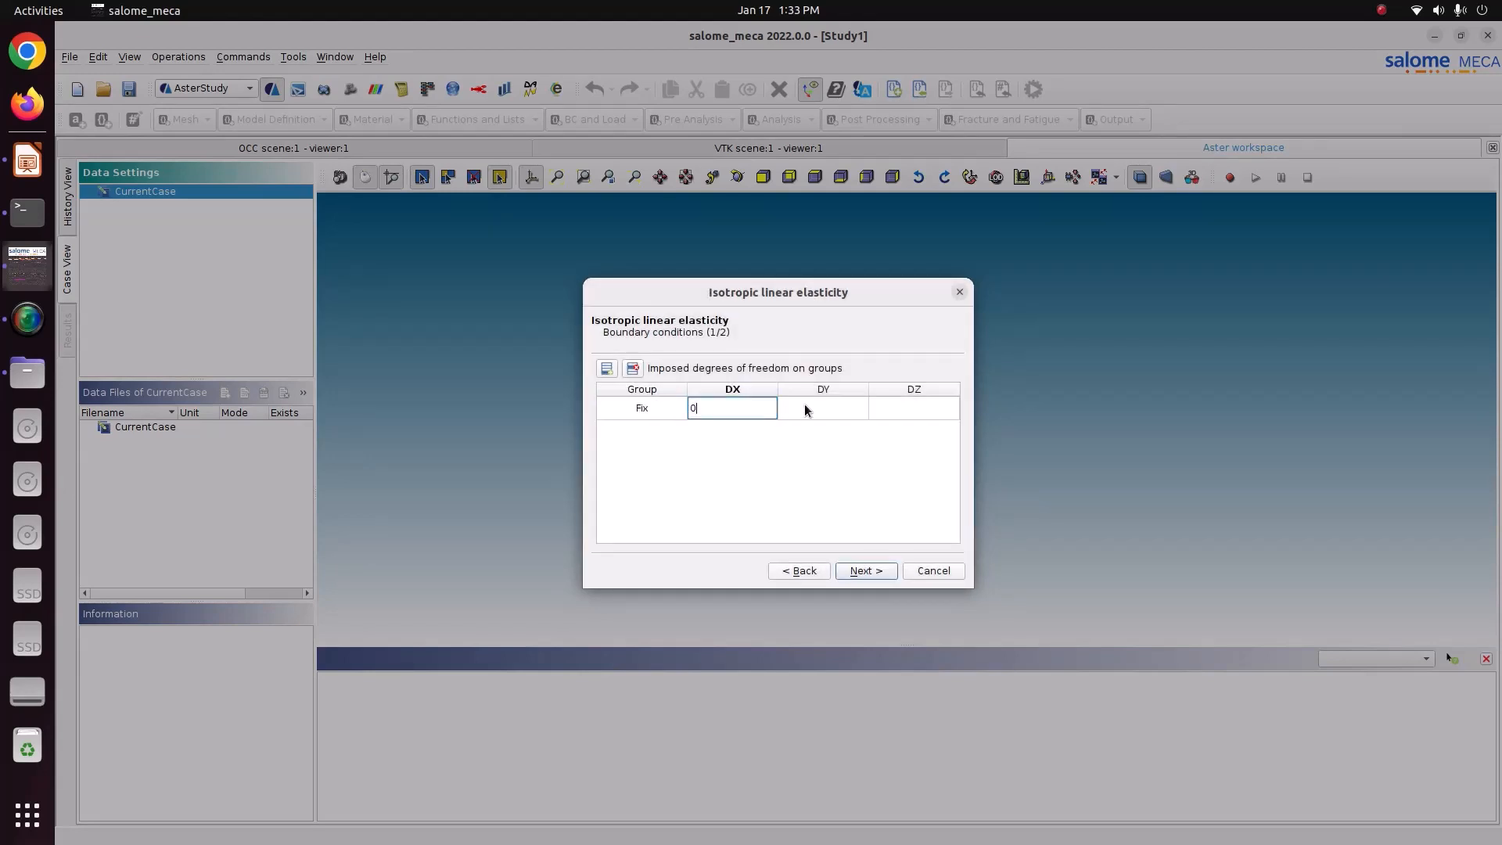
pyautogui.press('Tab')
pyautogui.write('0')
pyautogui.press('Tab')
pyautogui.write('0')
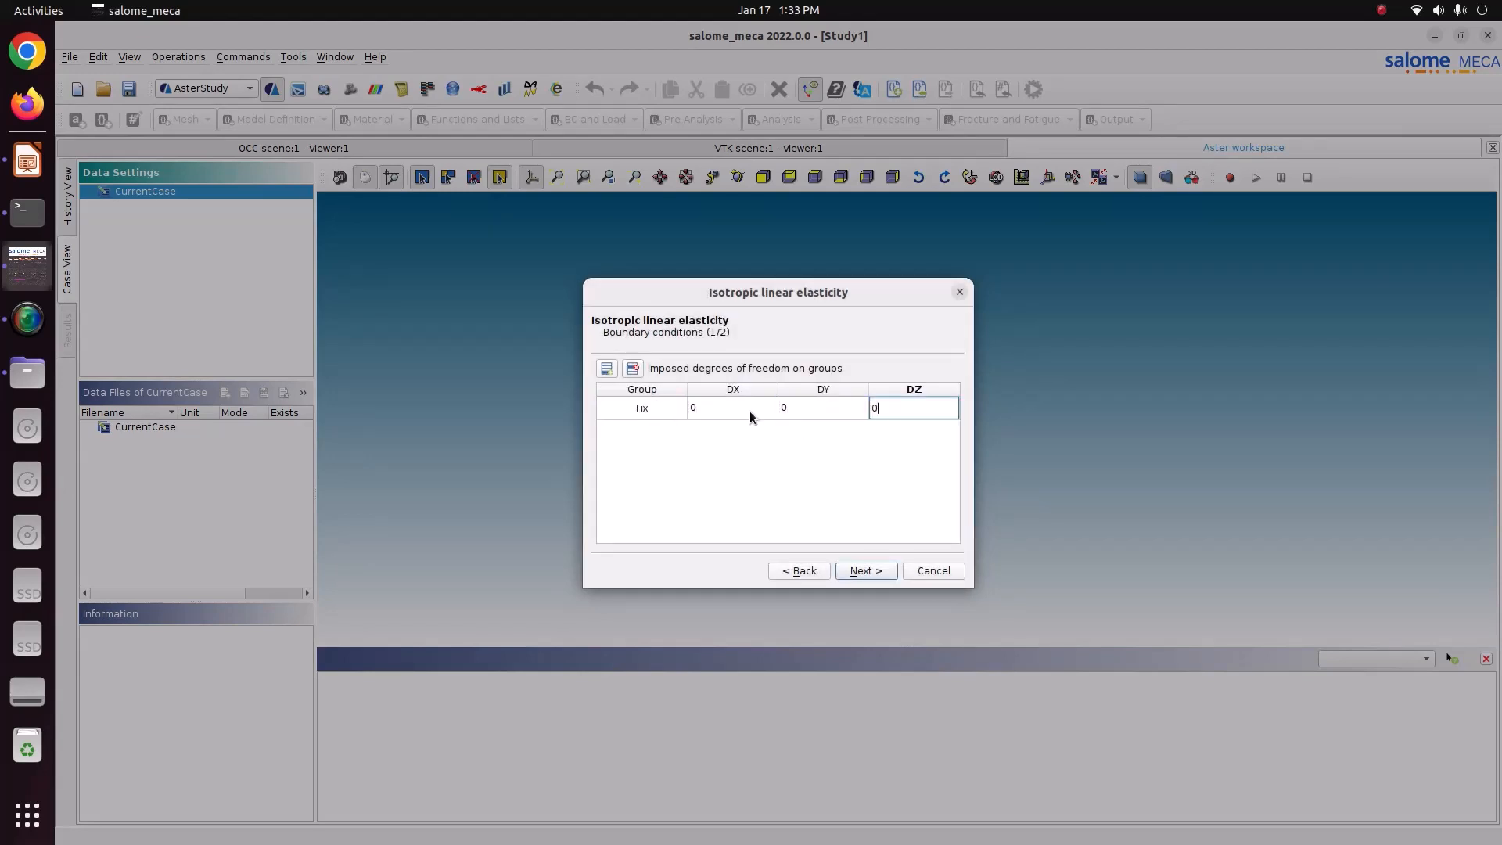
pyautogui.click(866, 571)
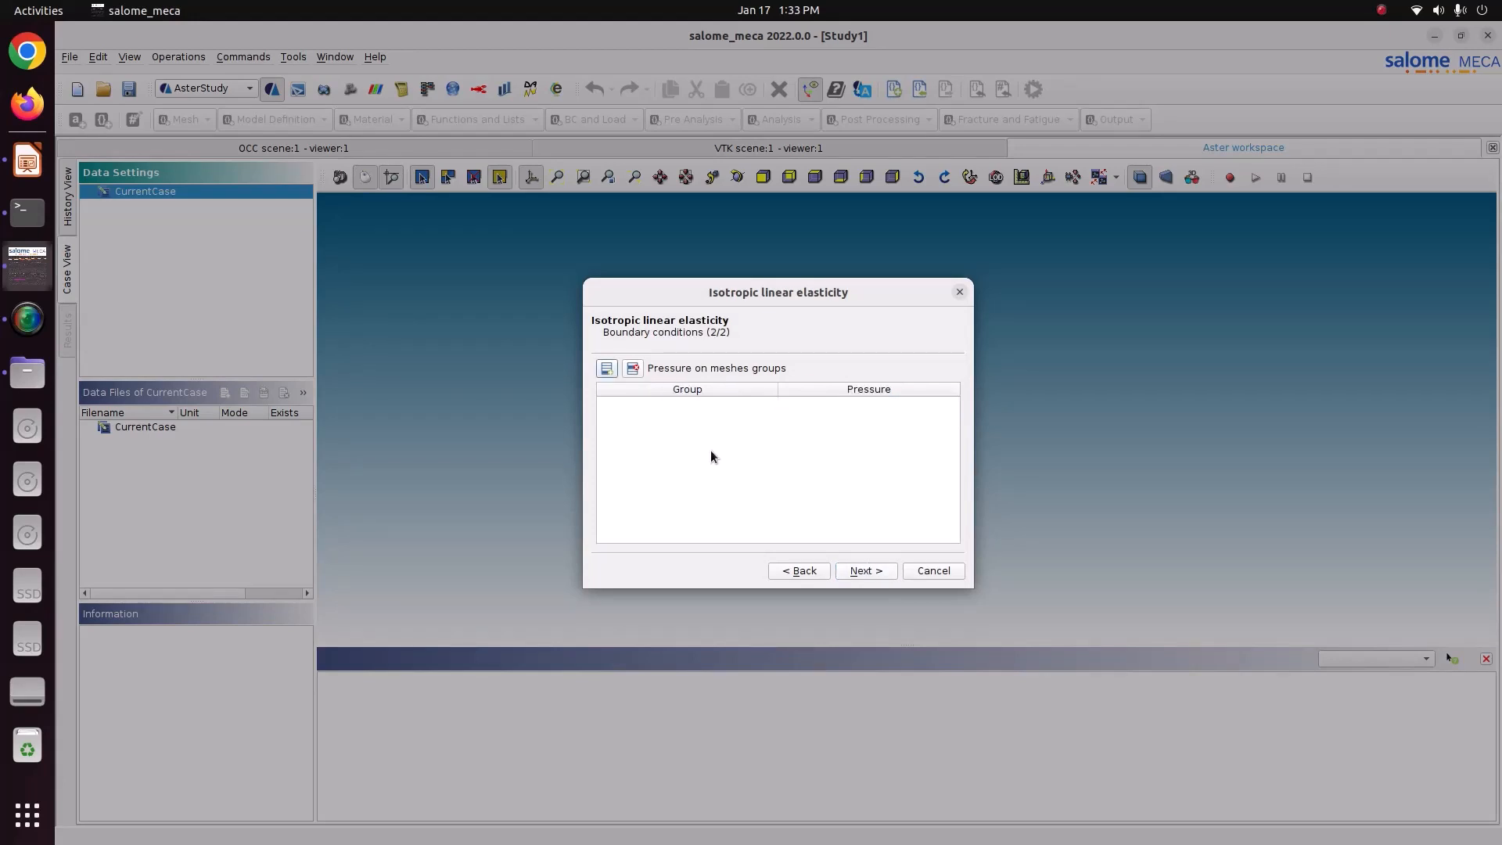
# Apply a pressure of 1 to the load group.
pyautogui.click(608, 371)
pyautogui.click(651, 408)
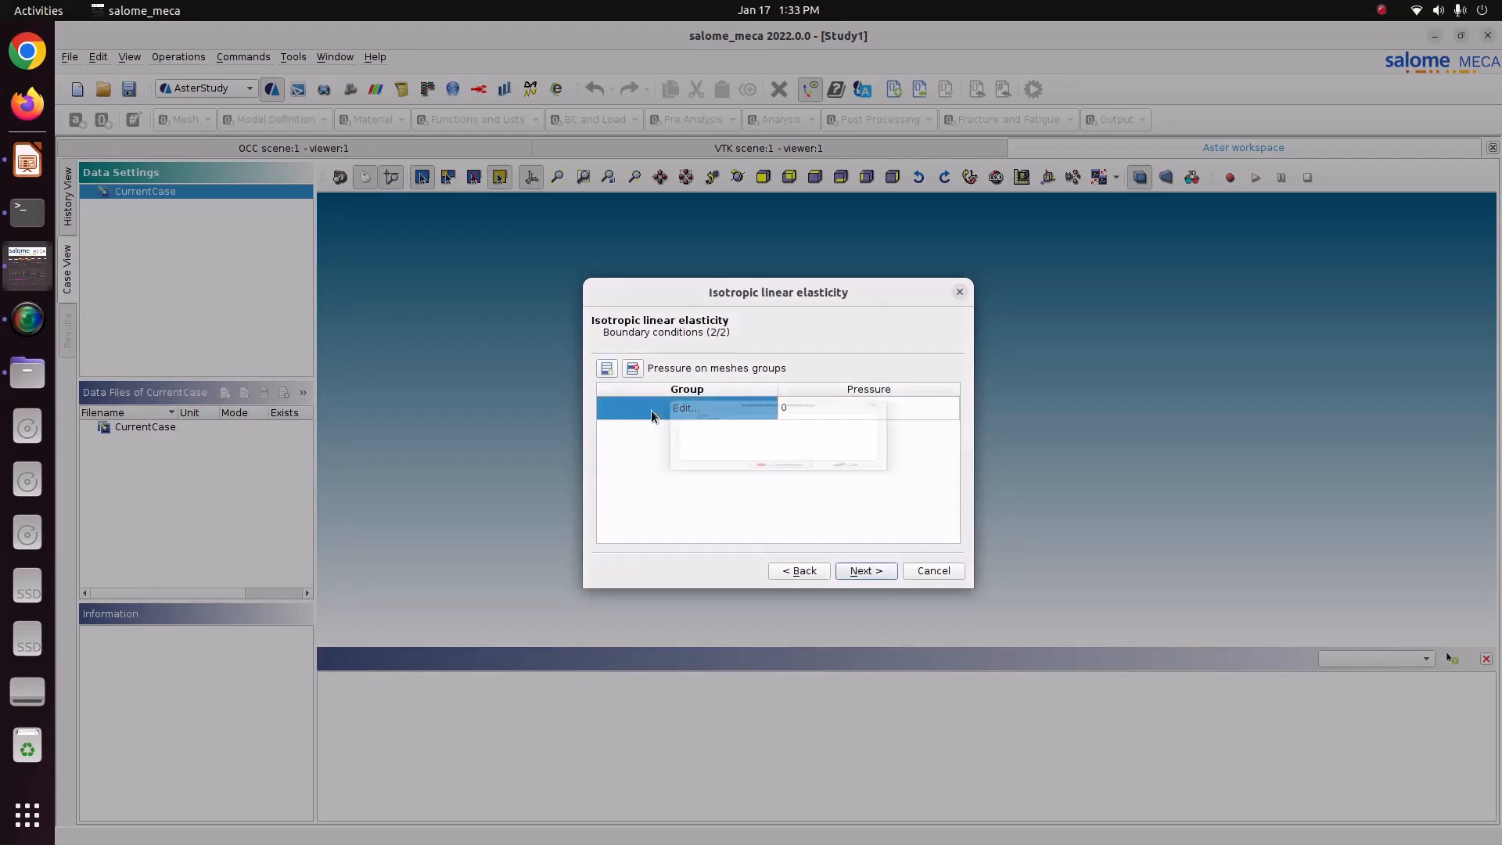
pyautogui.click(687, 381)
pyautogui.click(849, 527)
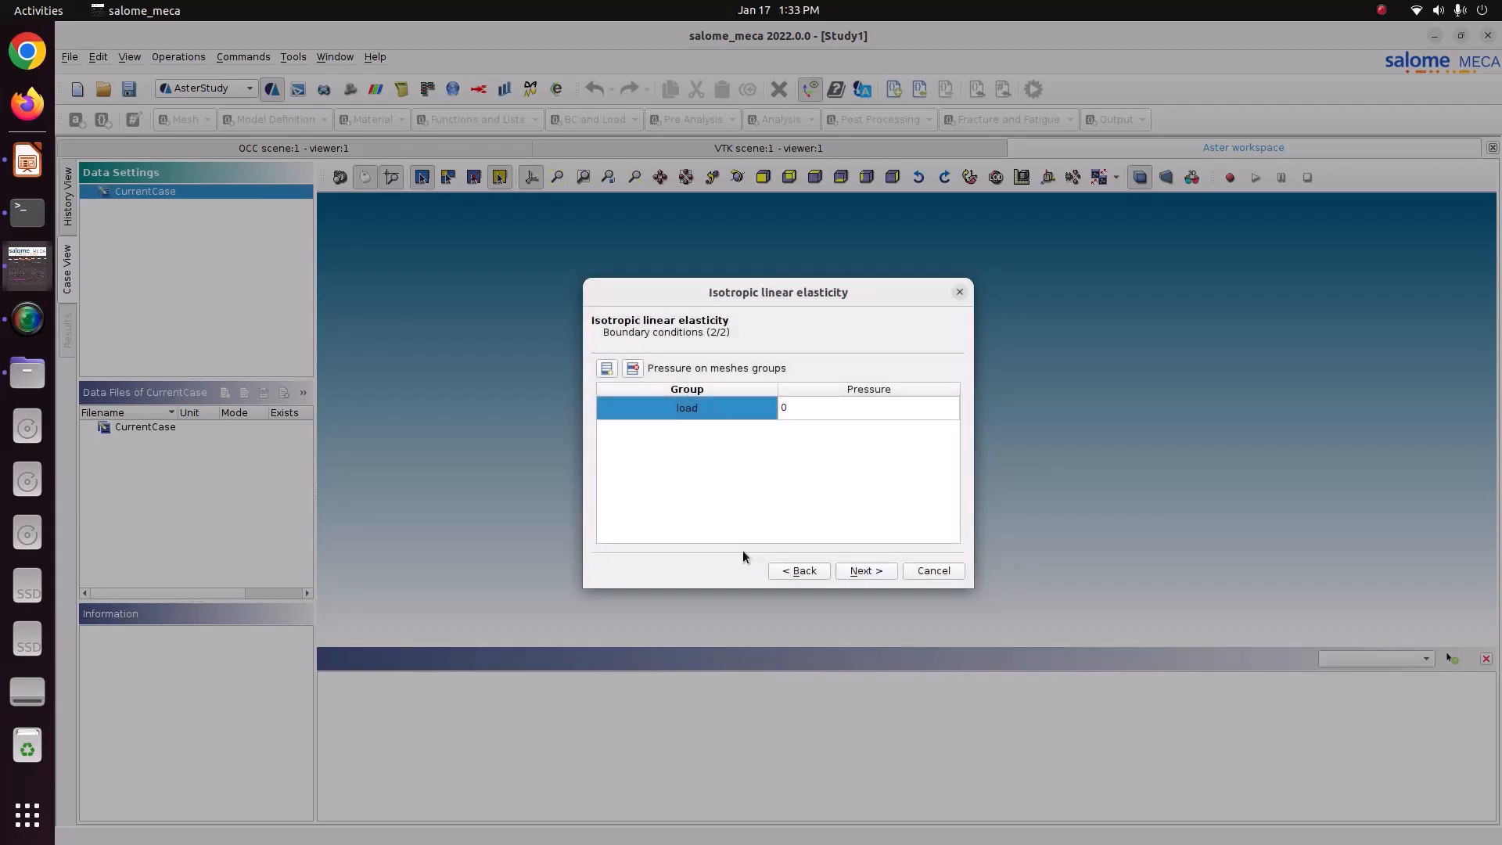
pyautogui.click(825, 415)
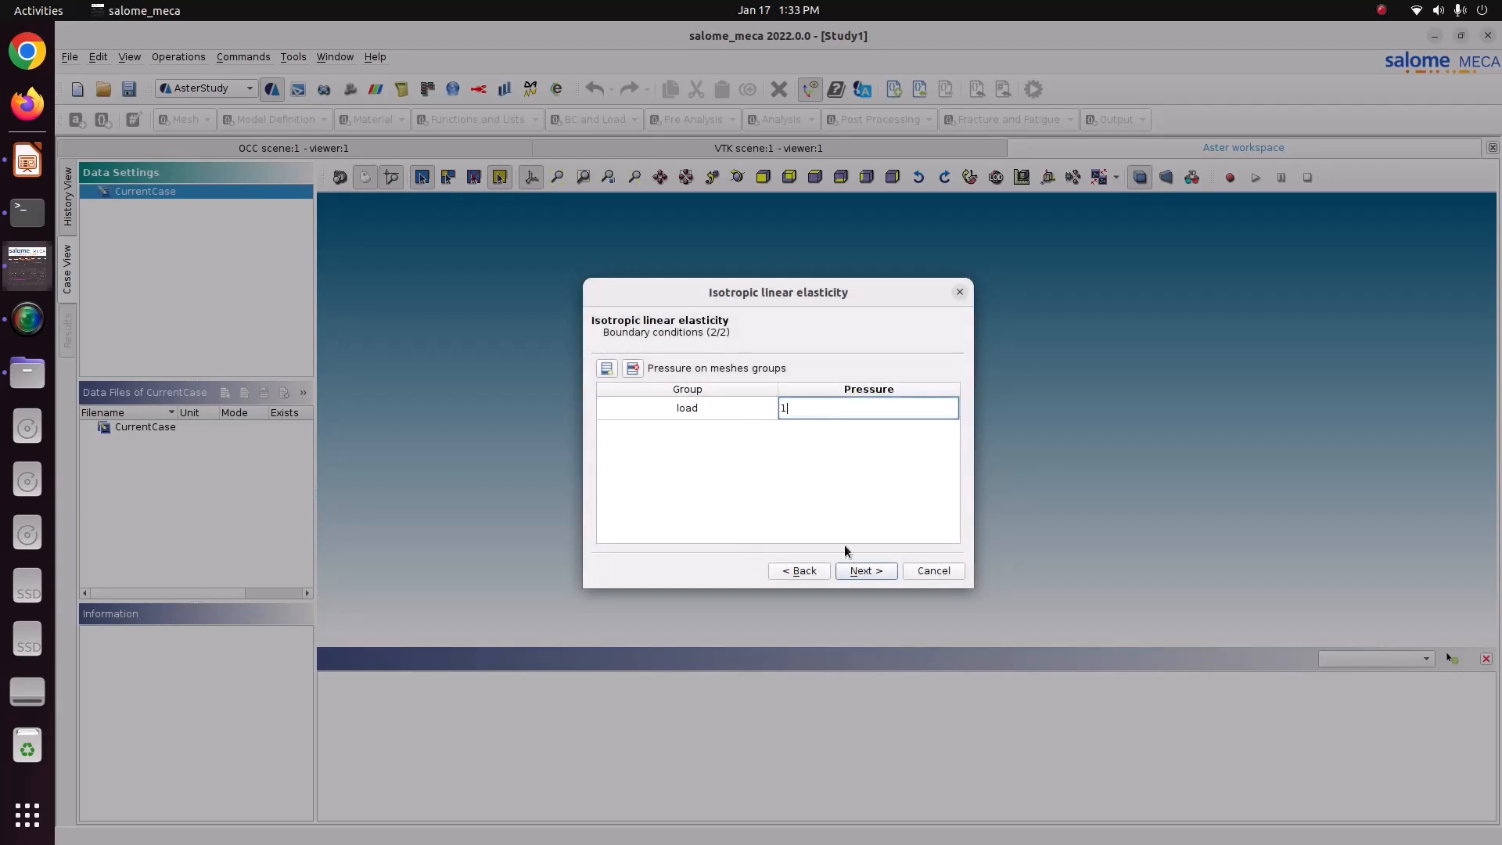
pyautogui.click(861, 572)
# Set the output result file to result.rmed in the 72_bracket_nonlinear folder and finish the assistant.
pyautogui.click(929, 383)
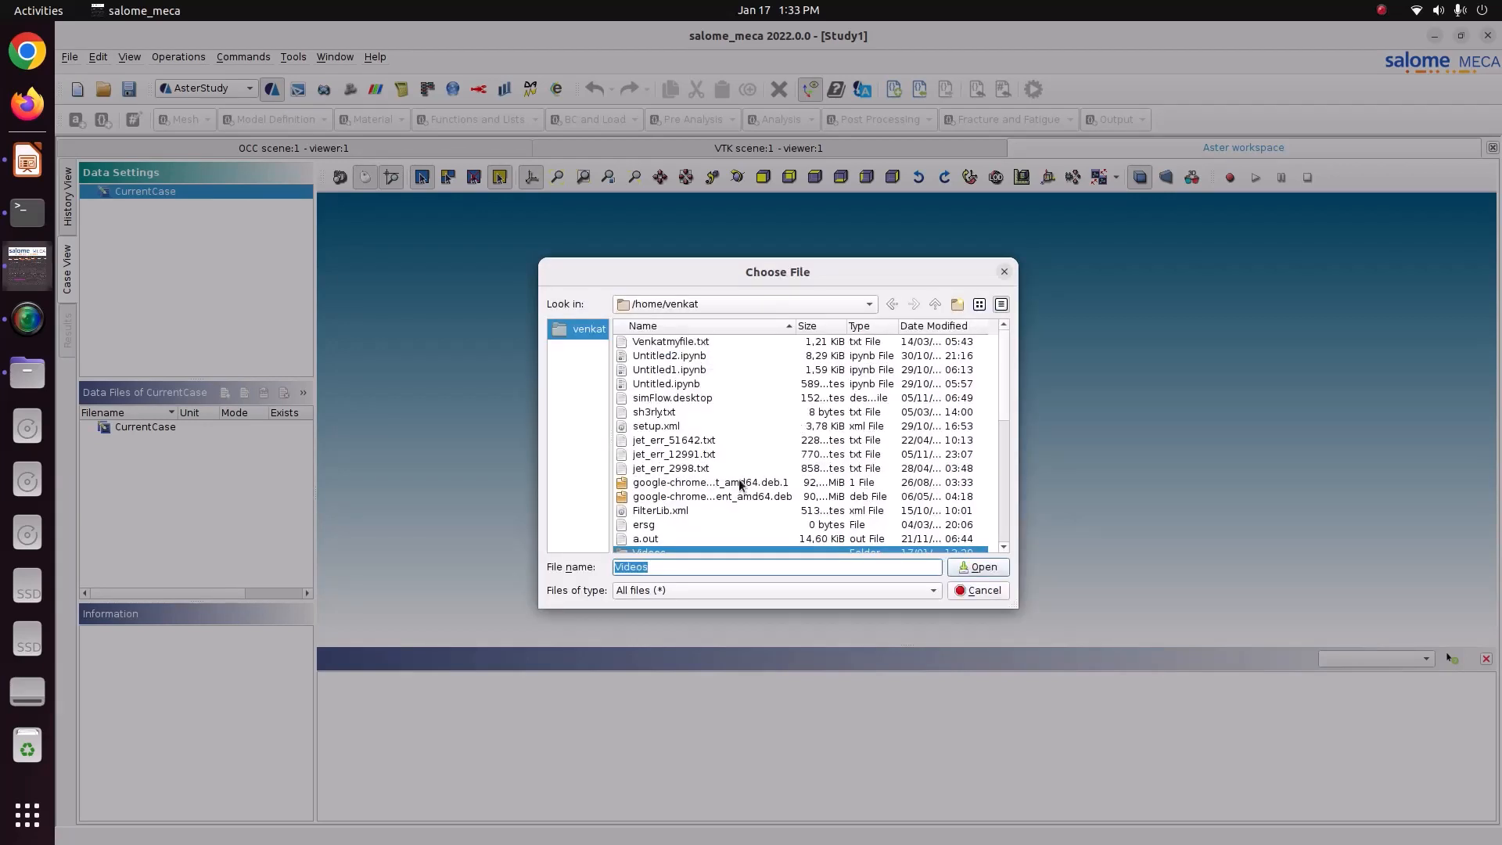
pyautogui.scroll(-2, 712, 525)
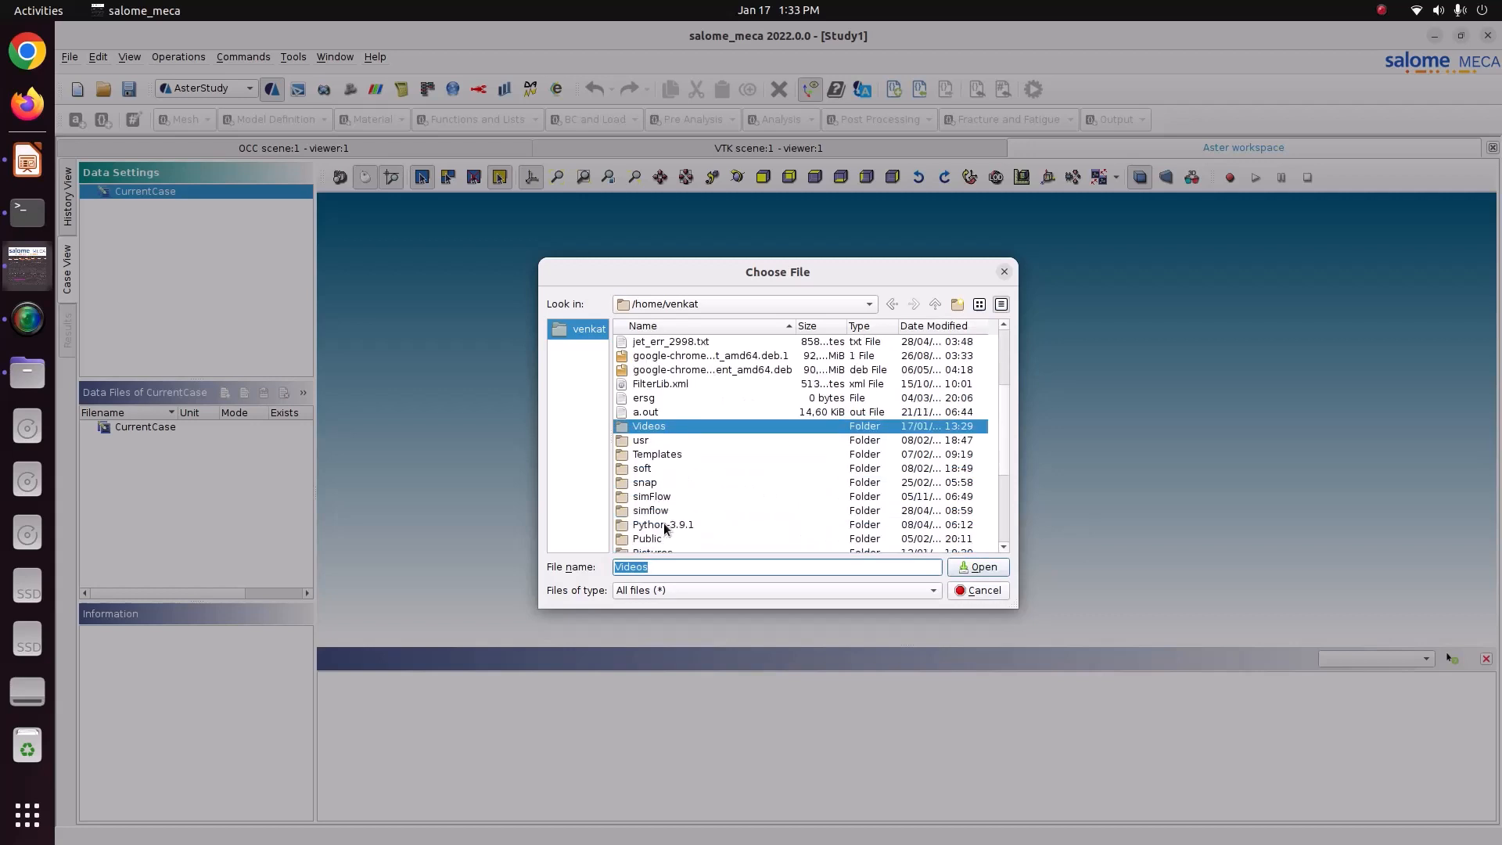
pyautogui.scroll(-1, 674, 548)
pyautogui.doubleClick(664, 513)
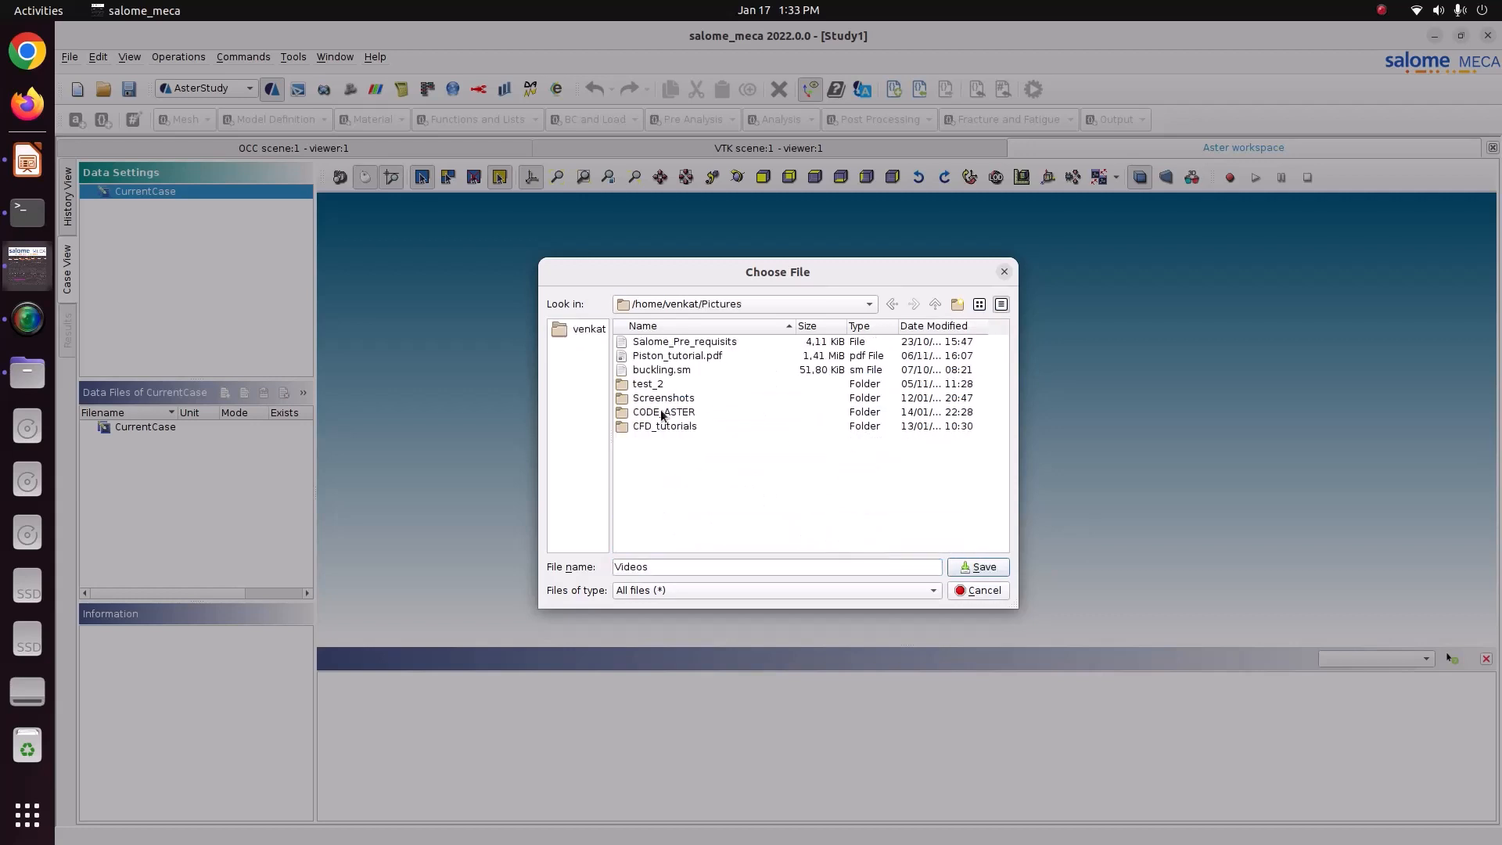
pyautogui.doubleClick(663, 414)
pyautogui.doubleClick(675, 470)
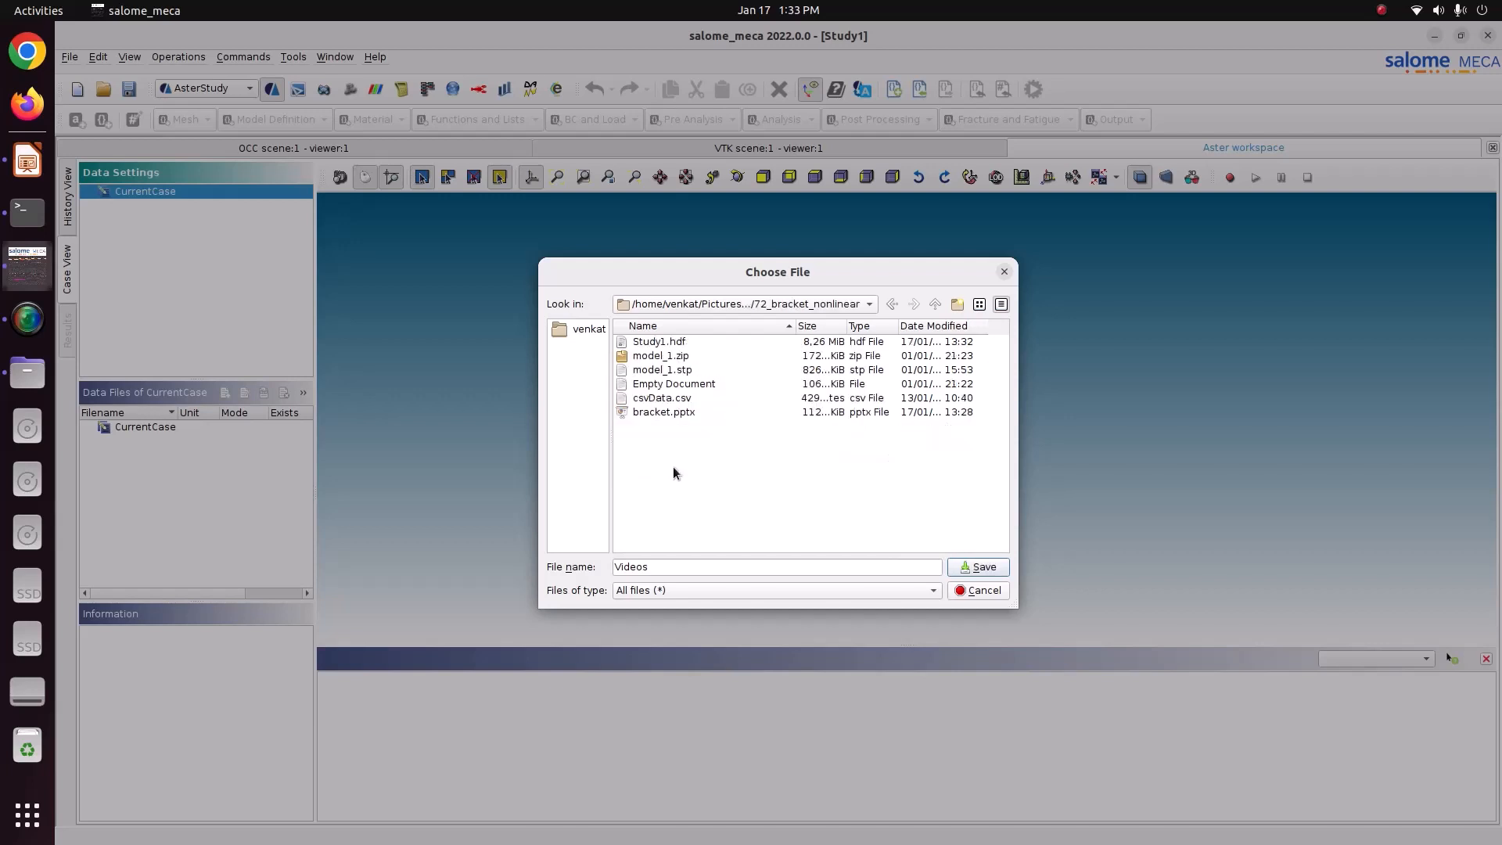
pyautogui.doubleClick(665, 566)
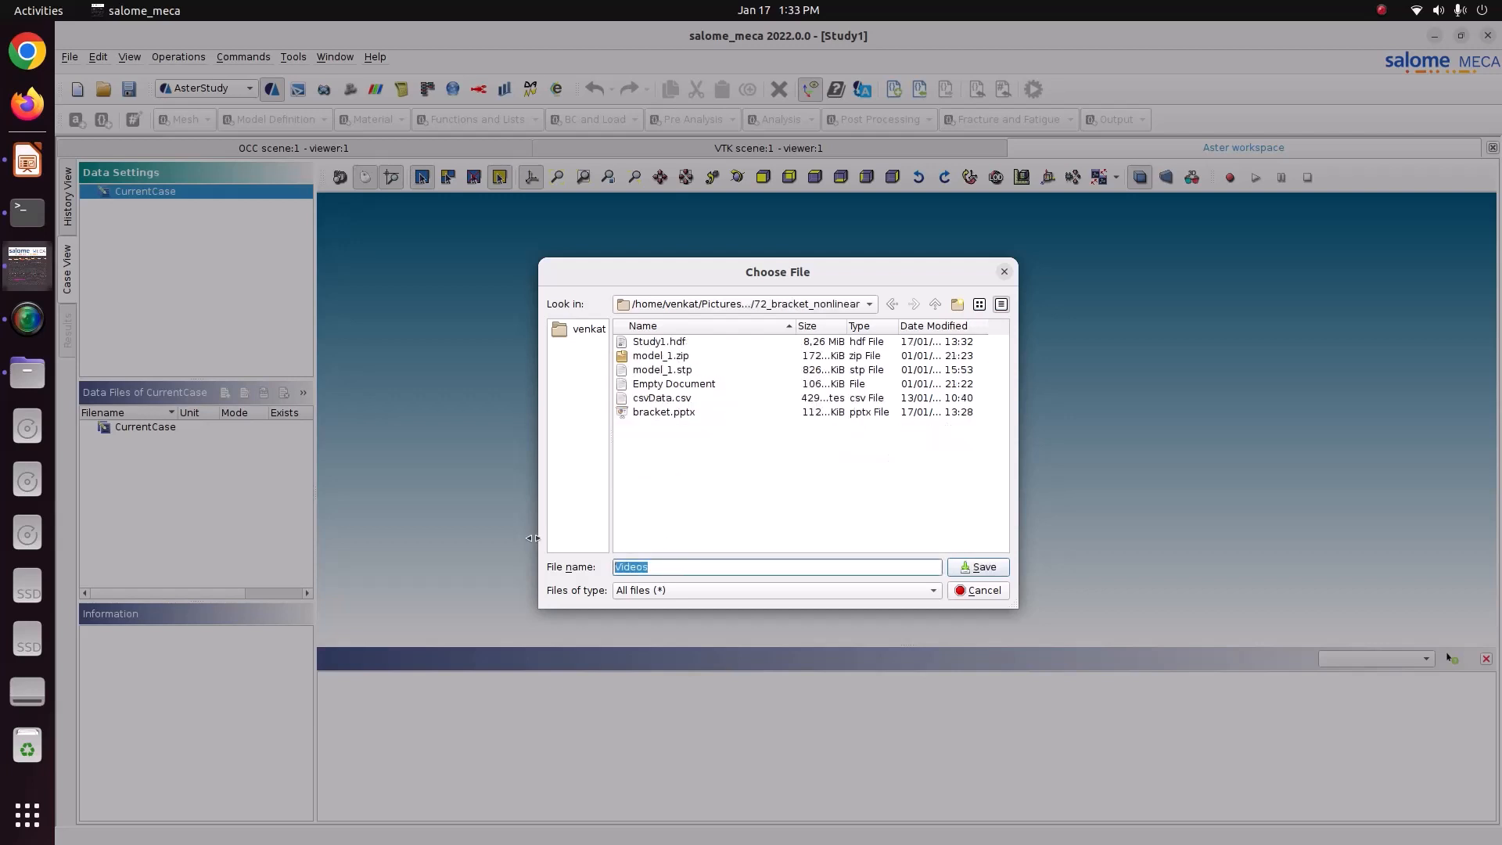
pyautogui.write('result.rmed')
pyautogui.click(992, 568)
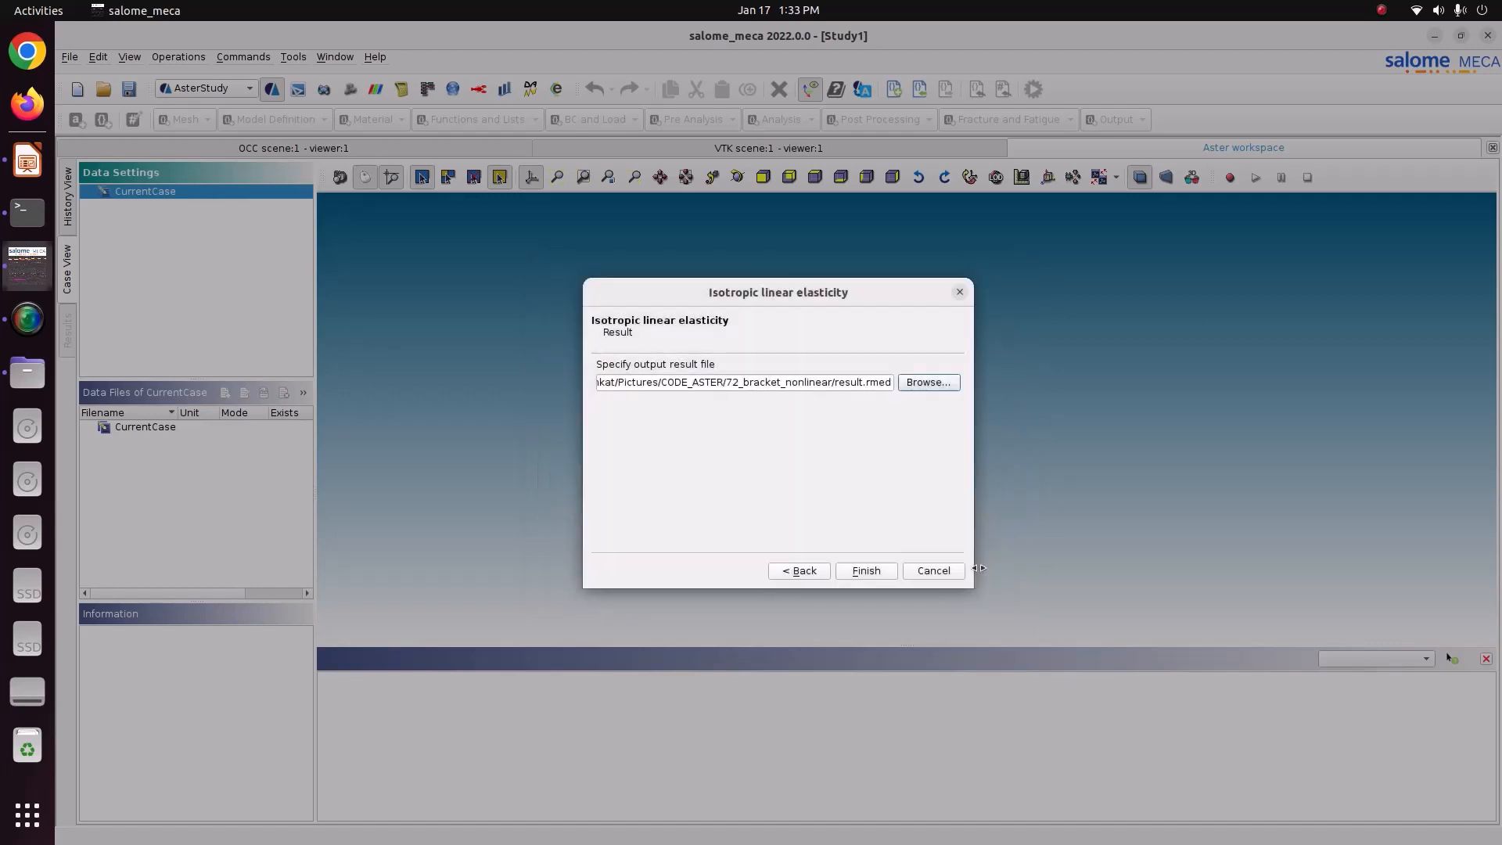
pyautogui.click(866, 571)
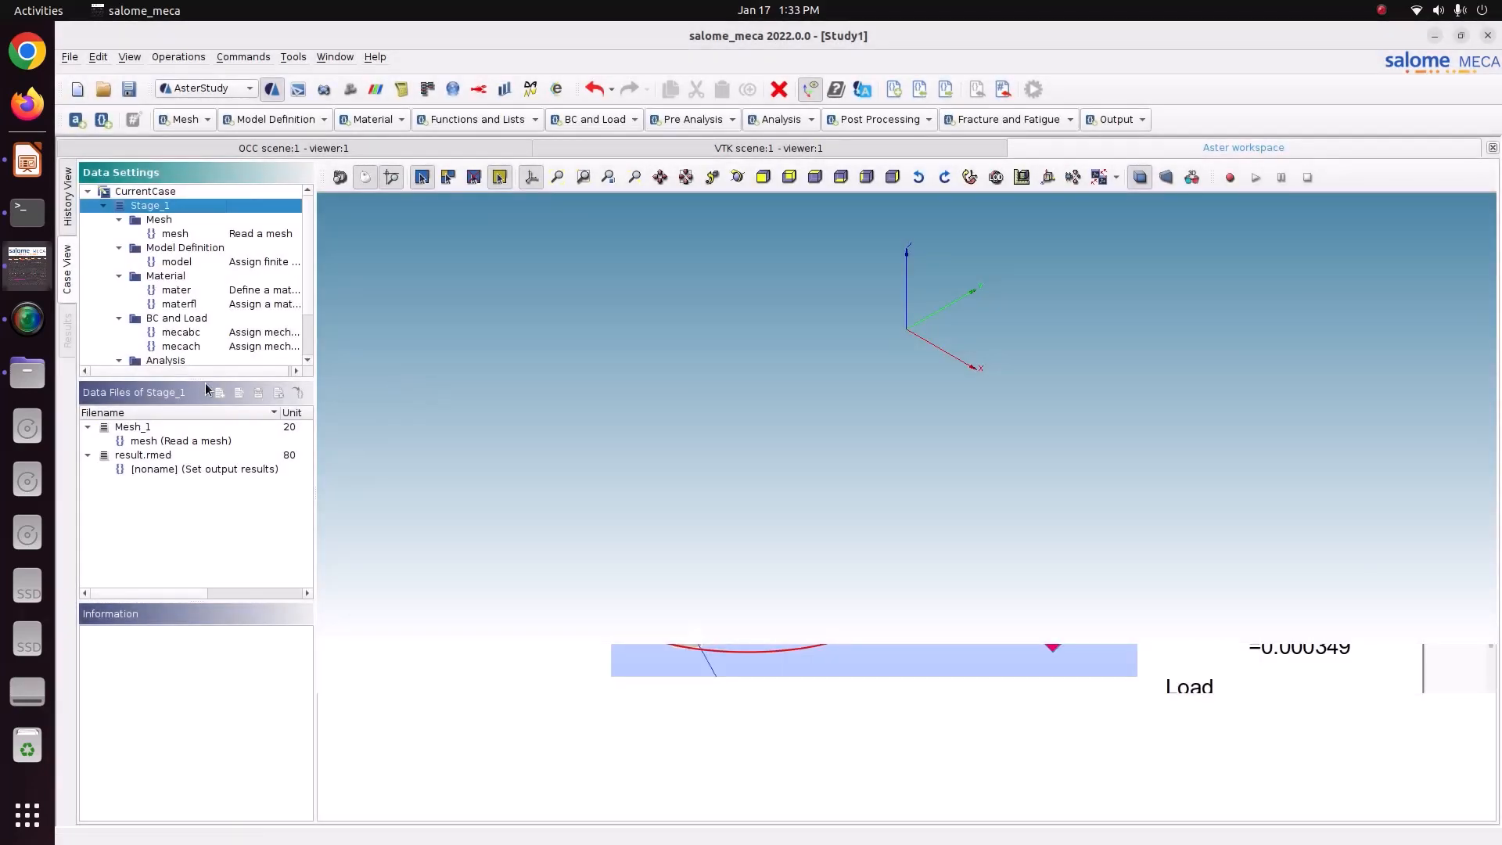
# Enlarge the Data Settings tree and review the stage's mesh, model and mater command definitions.
pyautogui.moveTo(205, 383); pyautogui.dragTo(206, 480)
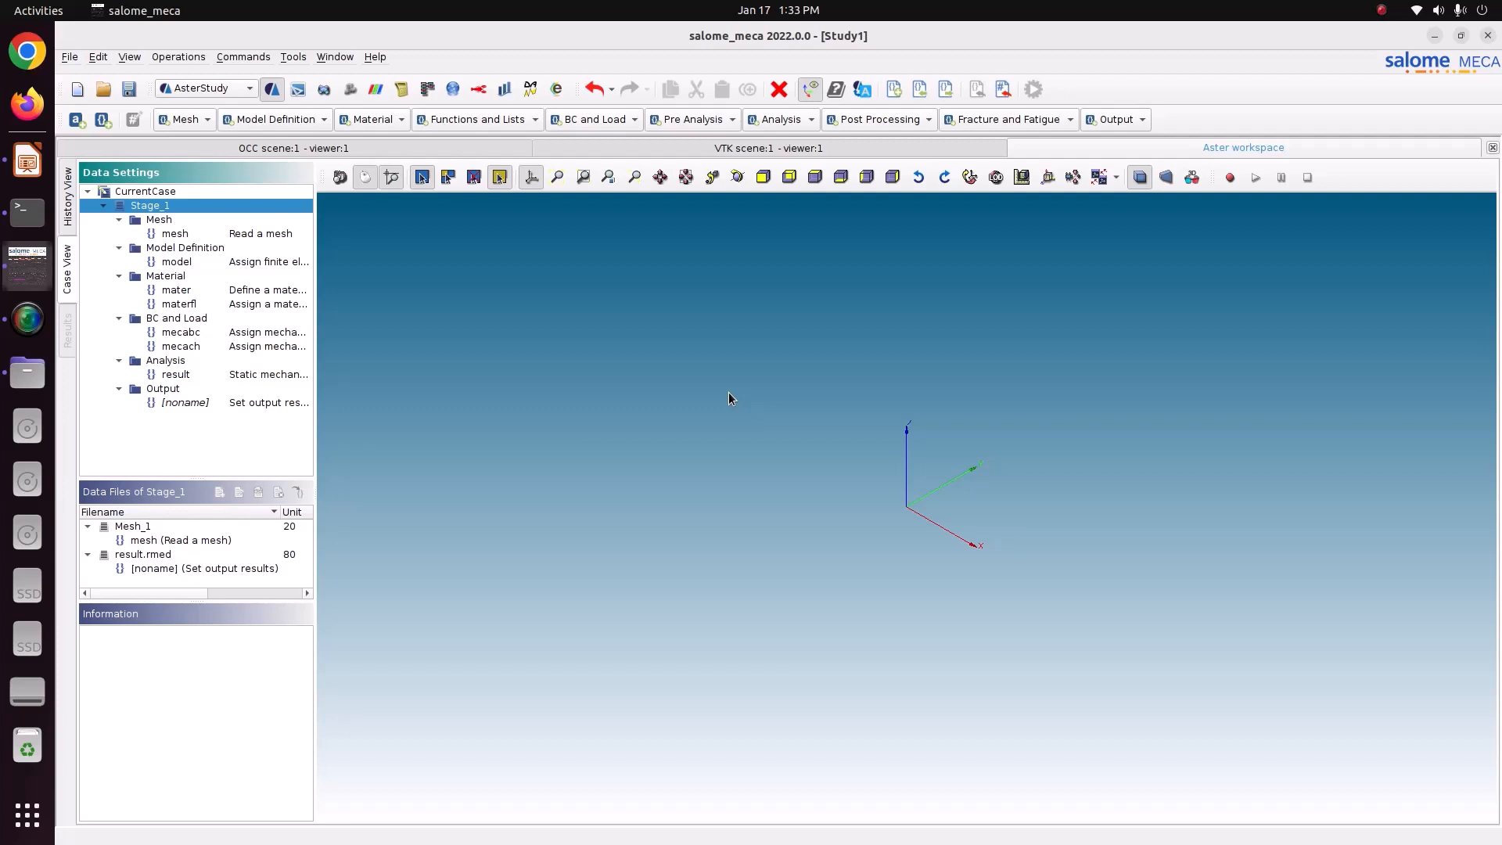
pyautogui.click(176, 233)
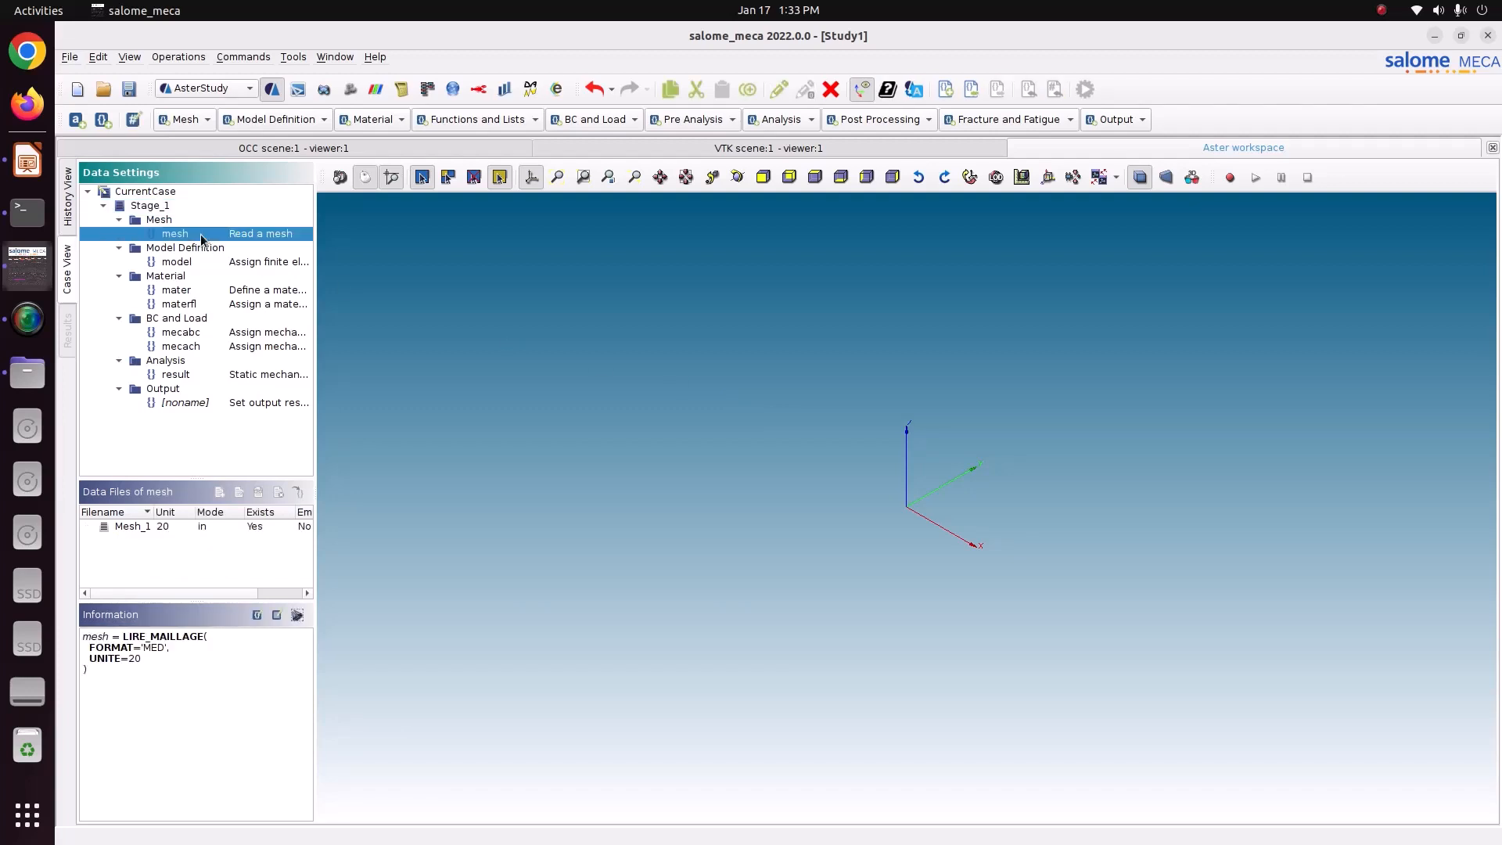
pyautogui.click(208, 261)
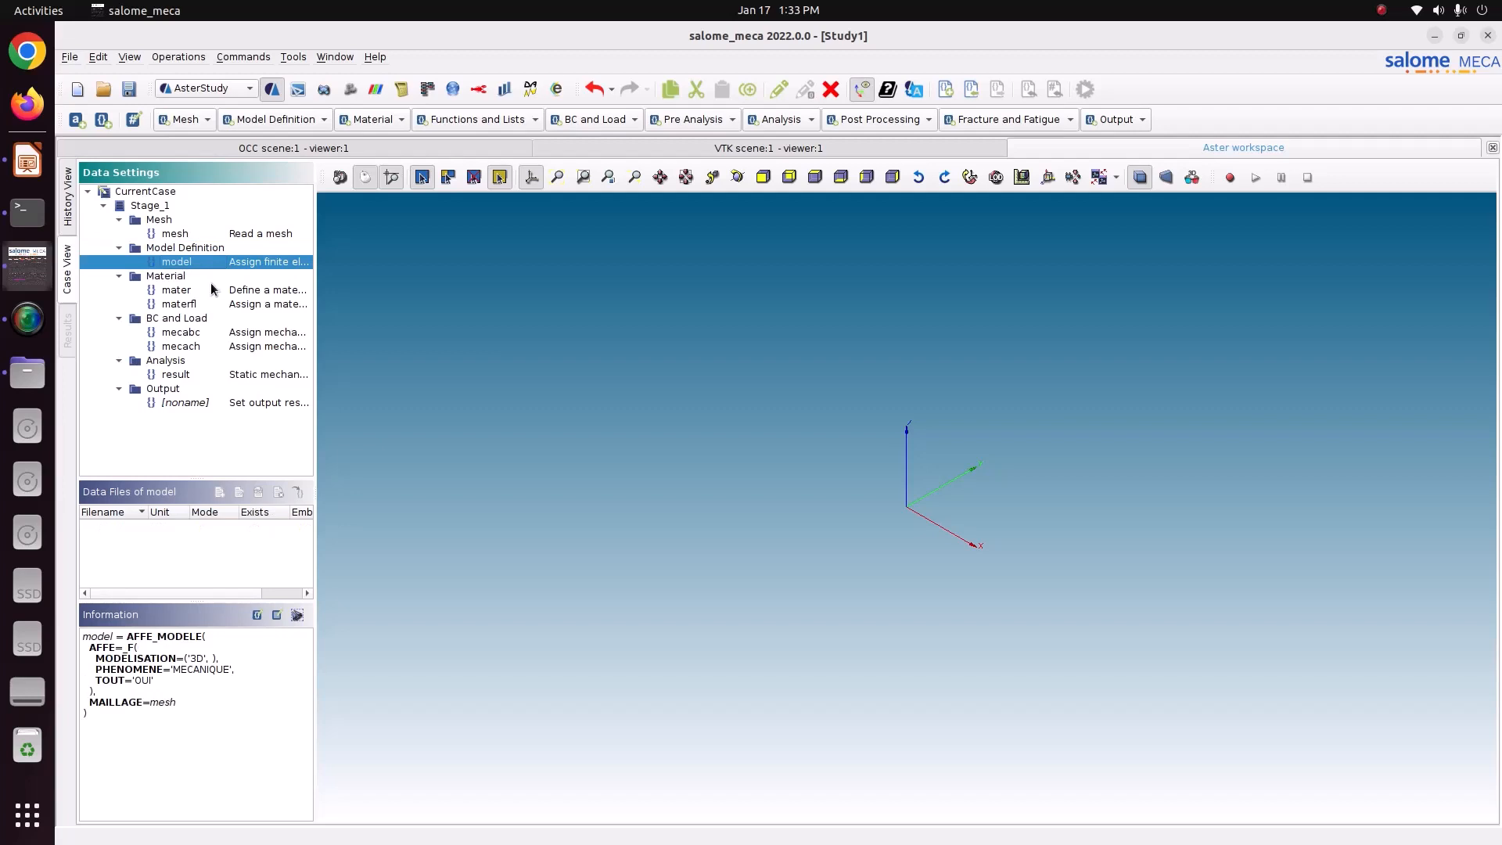
pyautogui.click(210, 290)
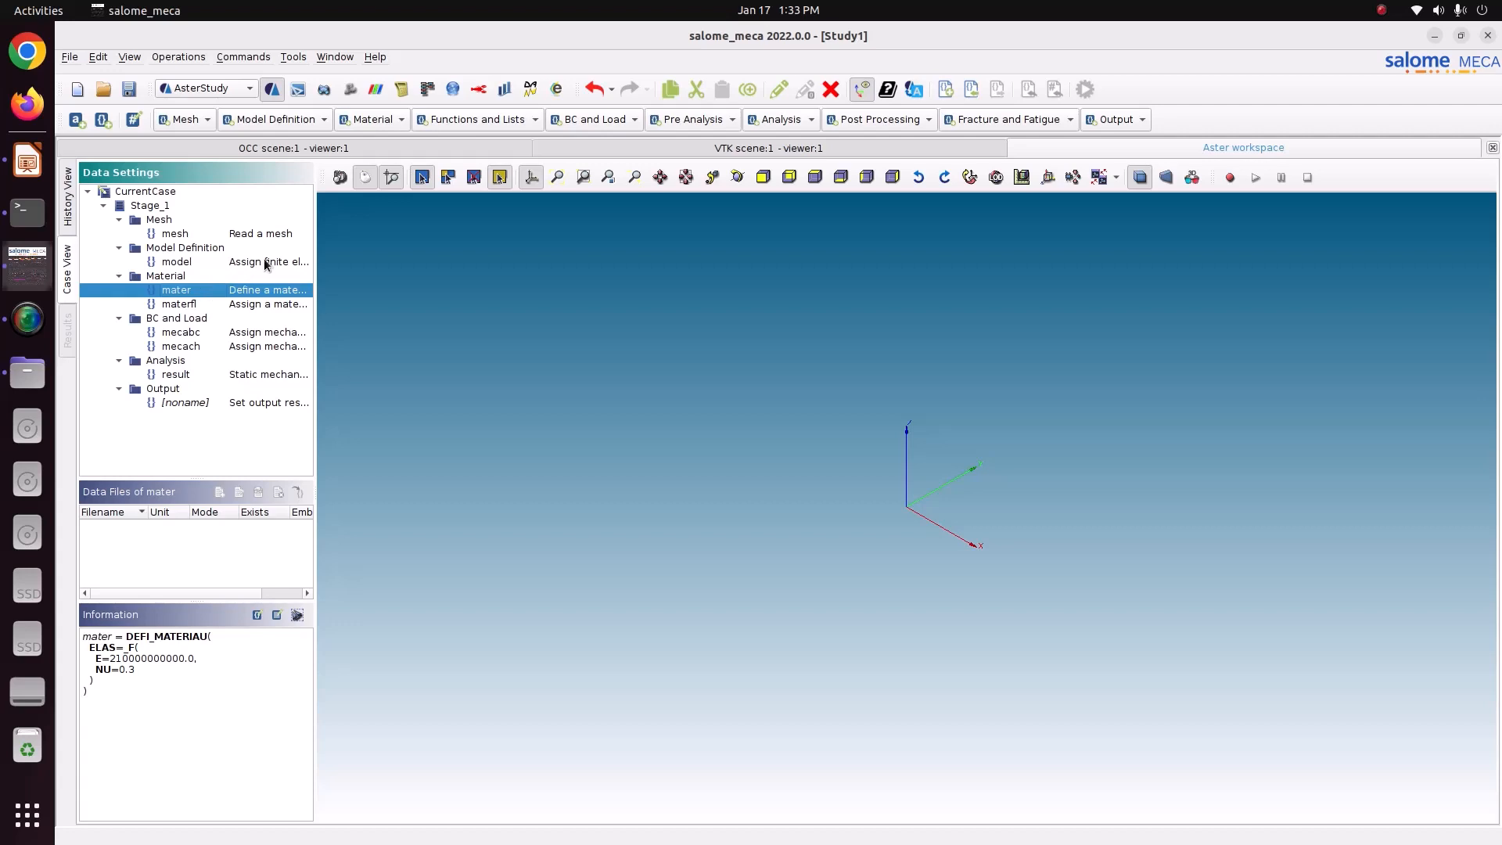
# Add a Define function command named STRESS_STRAIN with parameter EPSI and Coordinates as its data, and open the coordinates table.
pyautogui.click(493, 119)
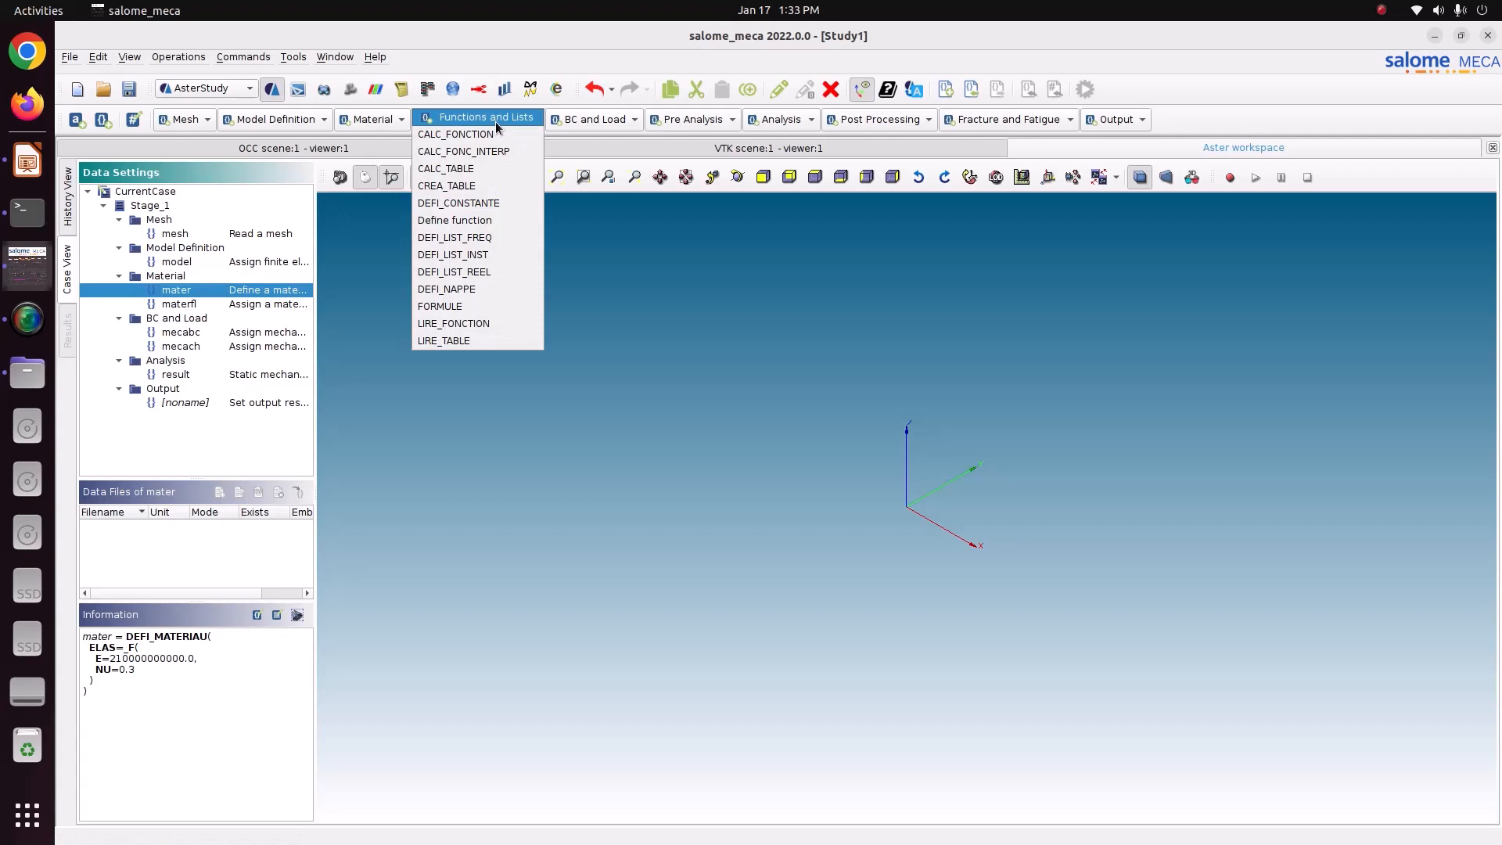
pyautogui.click(474, 221)
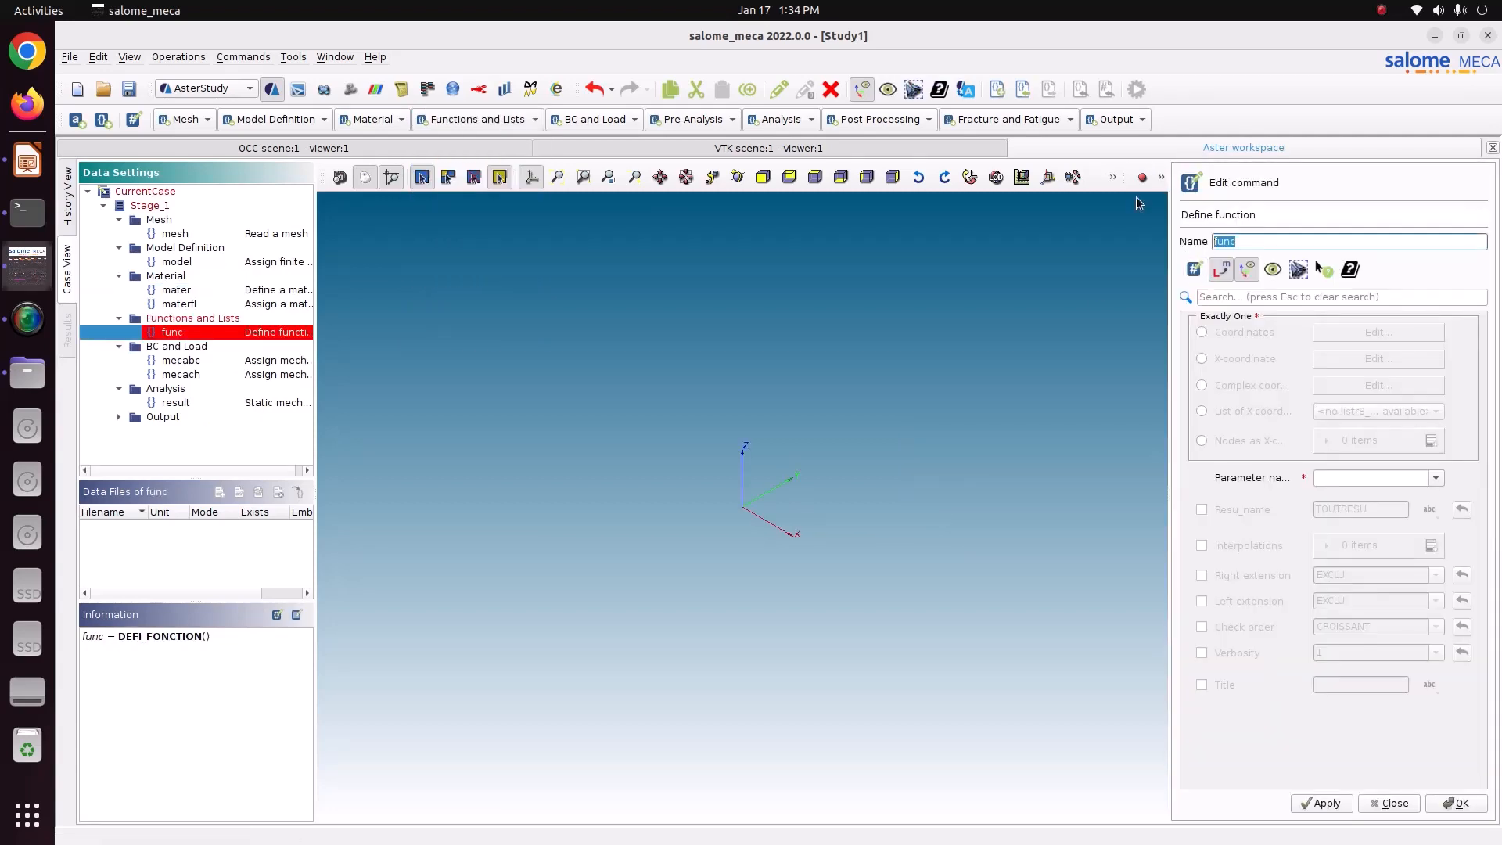
pyautogui.write('STRESS_STRAIN')
pyautogui.click(1244, 332)
pyautogui.click(1437, 476)
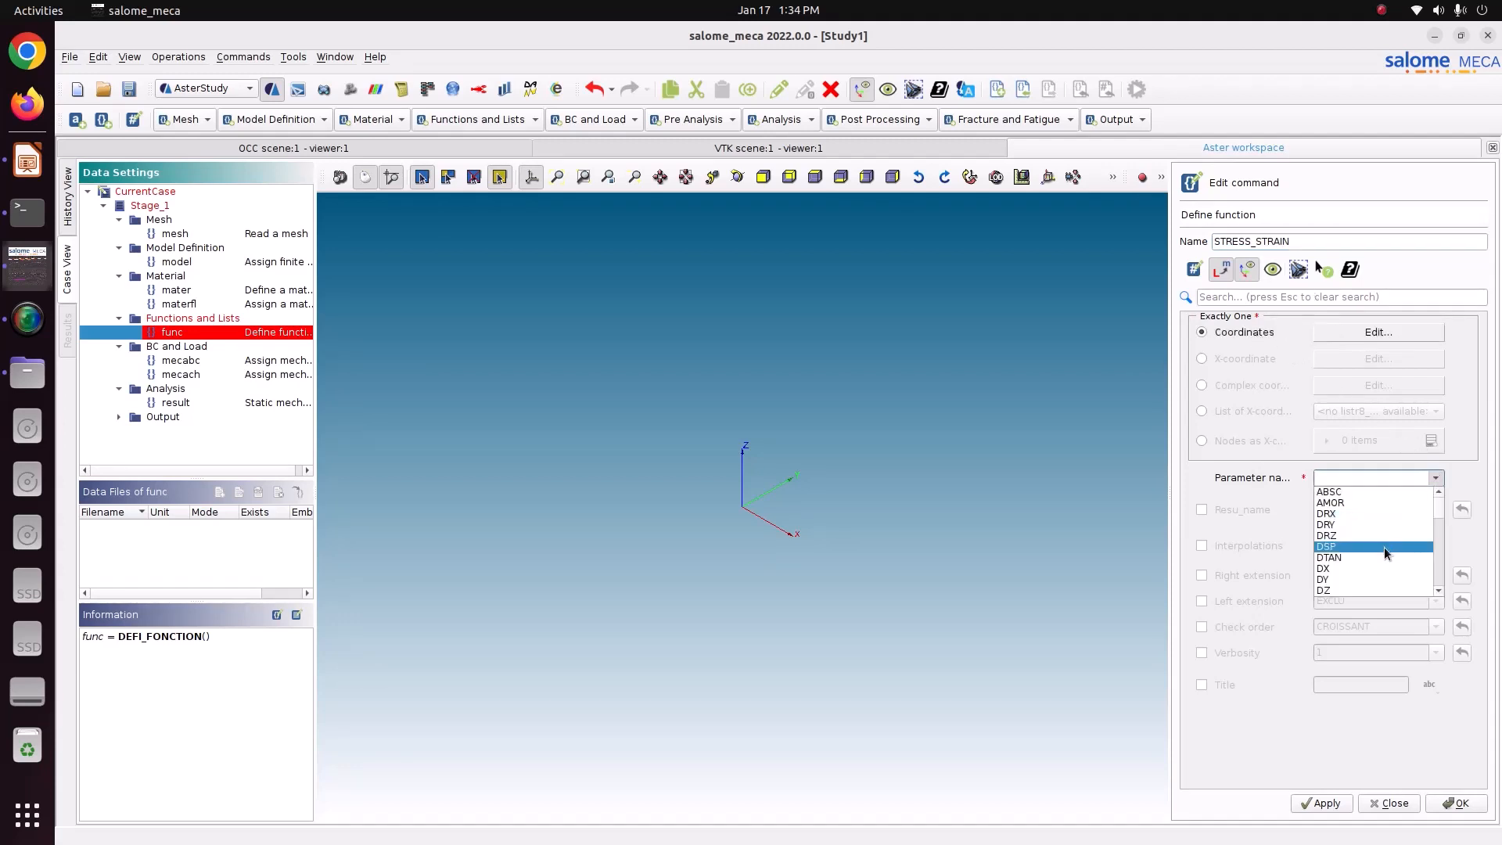
pyautogui.scroll(-3, 1377, 556)
pyautogui.click(1356, 589)
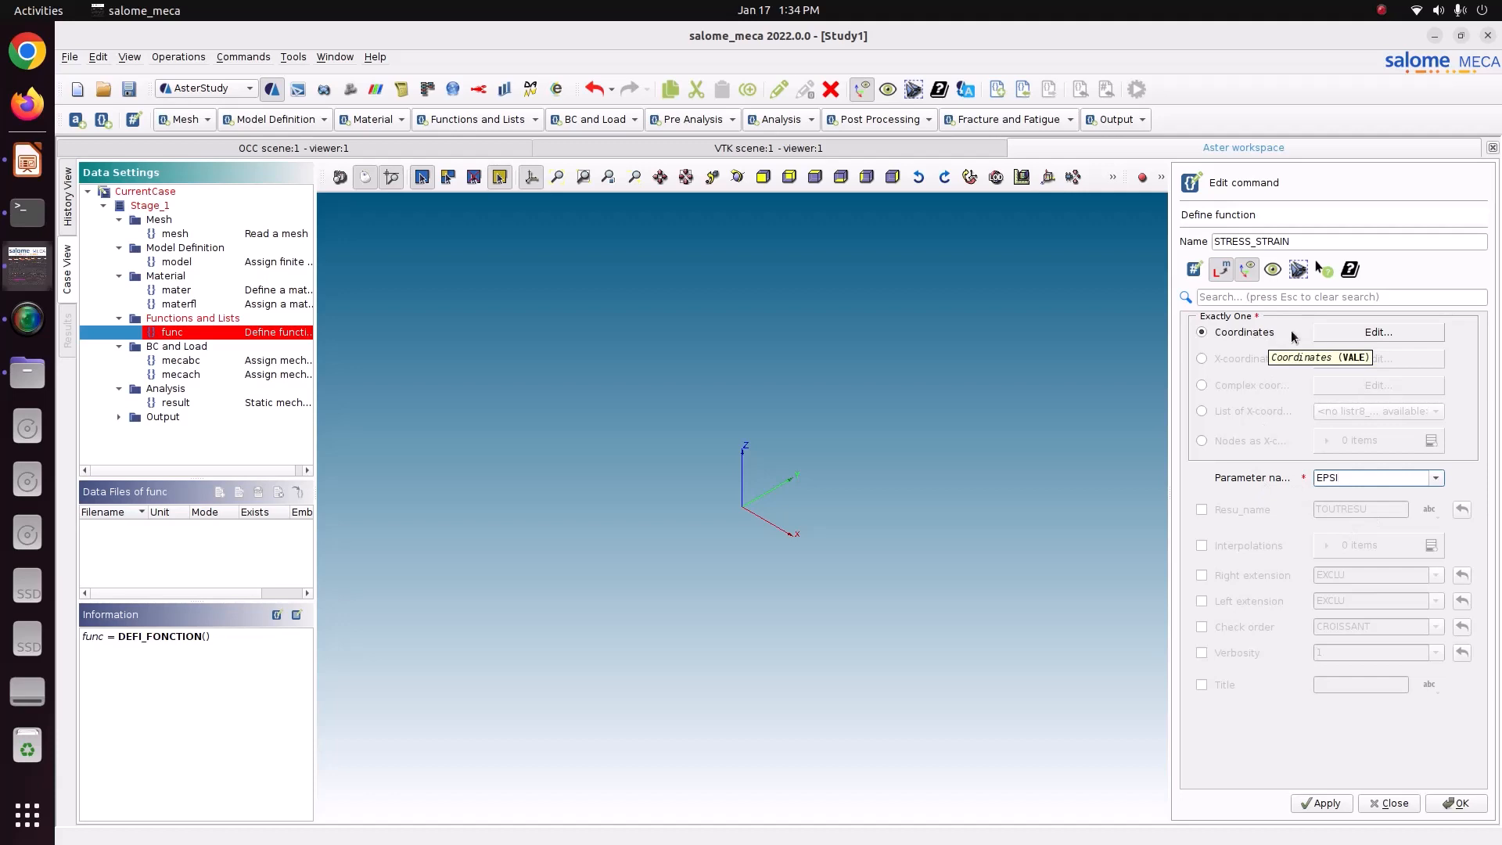
pyautogui.click(1275, 471)
pyautogui.click(1362, 331)
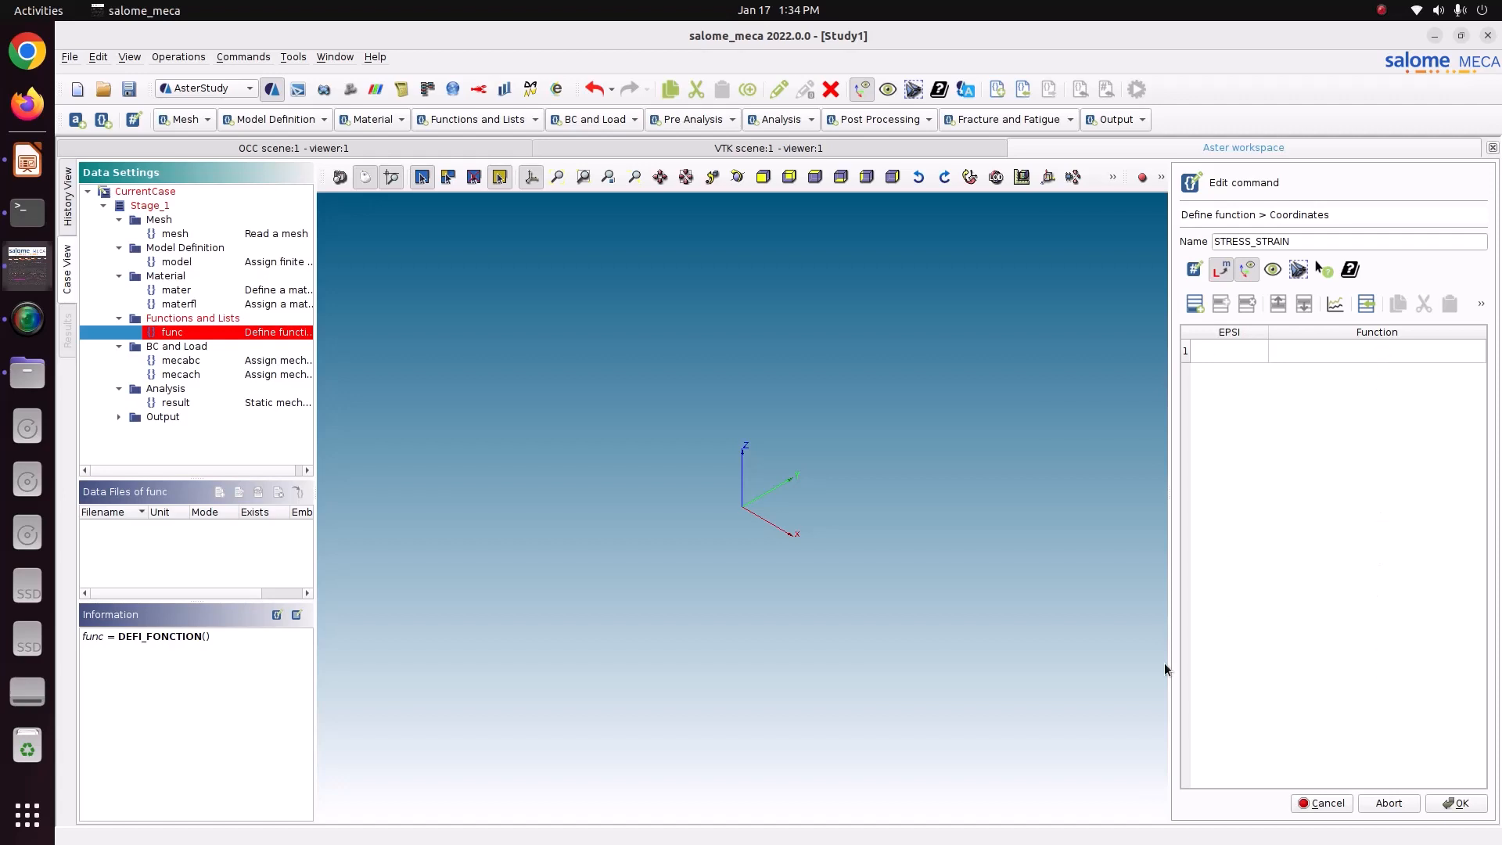
# Switch to LibreOffice Impress to check the strain and stress table on slide 1 of bracket.pptx, and return to Salome-Meca.
pyautogui.click(27, 161)
pyautogui.click(133, 207)
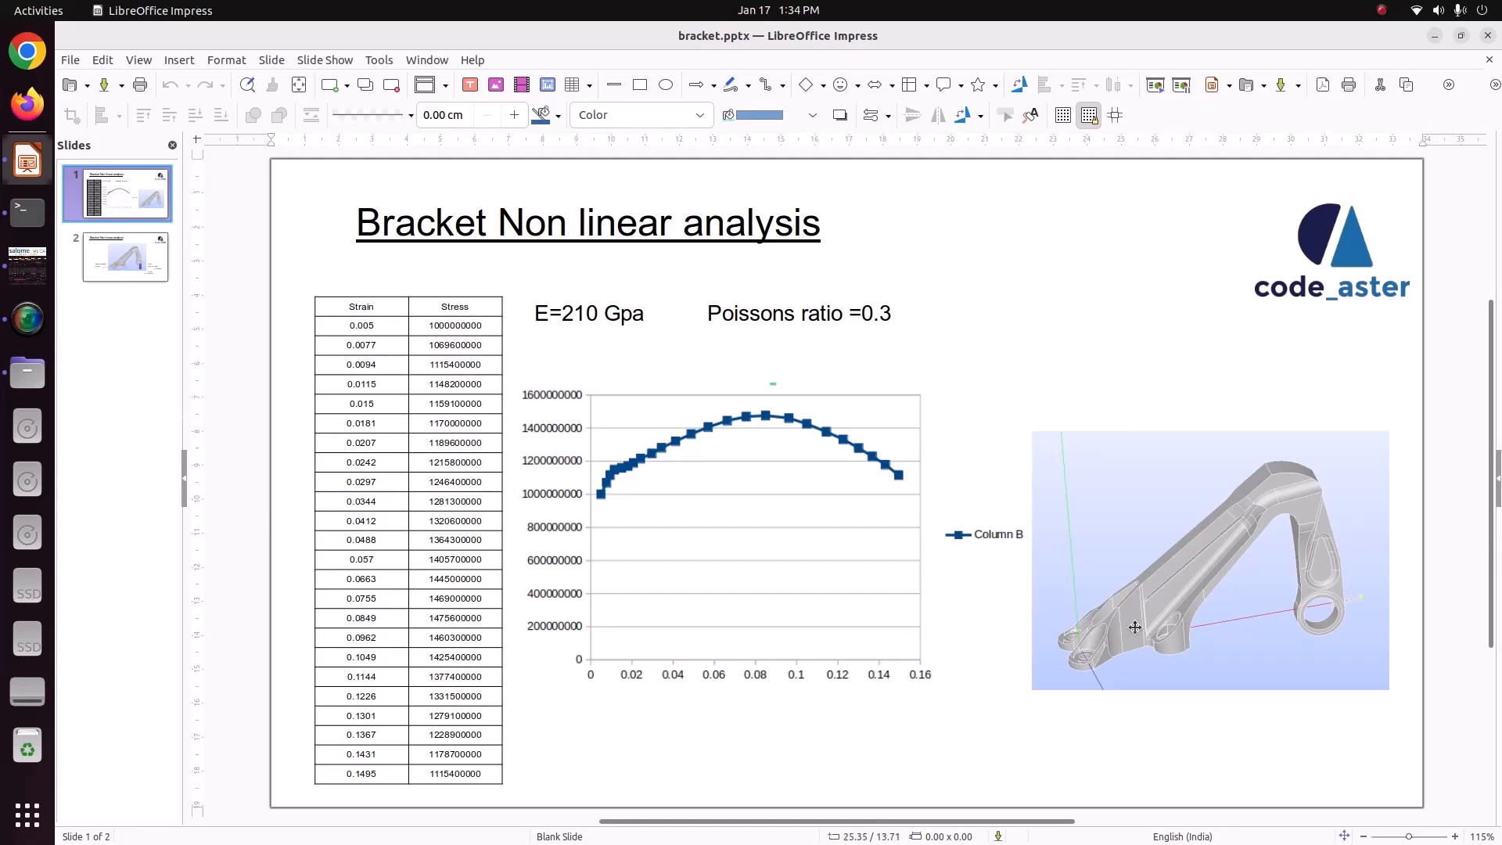
pyautogui.click(27, 264)
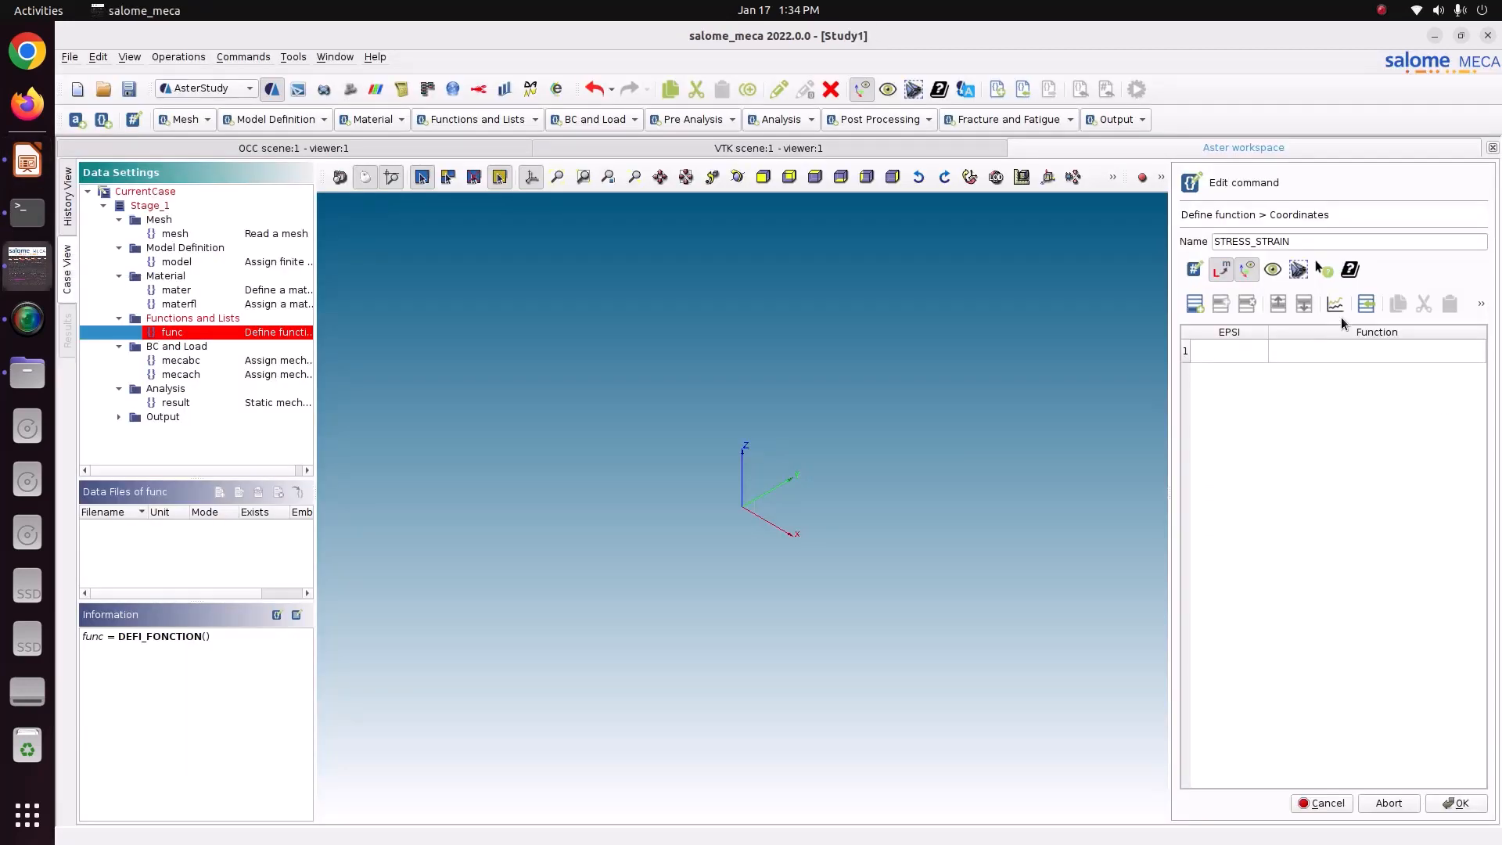
# Import csvData.csv from the Pictures/CODE_ASTER/72_bracket_nonlinear folder into the function's coordinates table.
pyautogui.click(1365, 304)
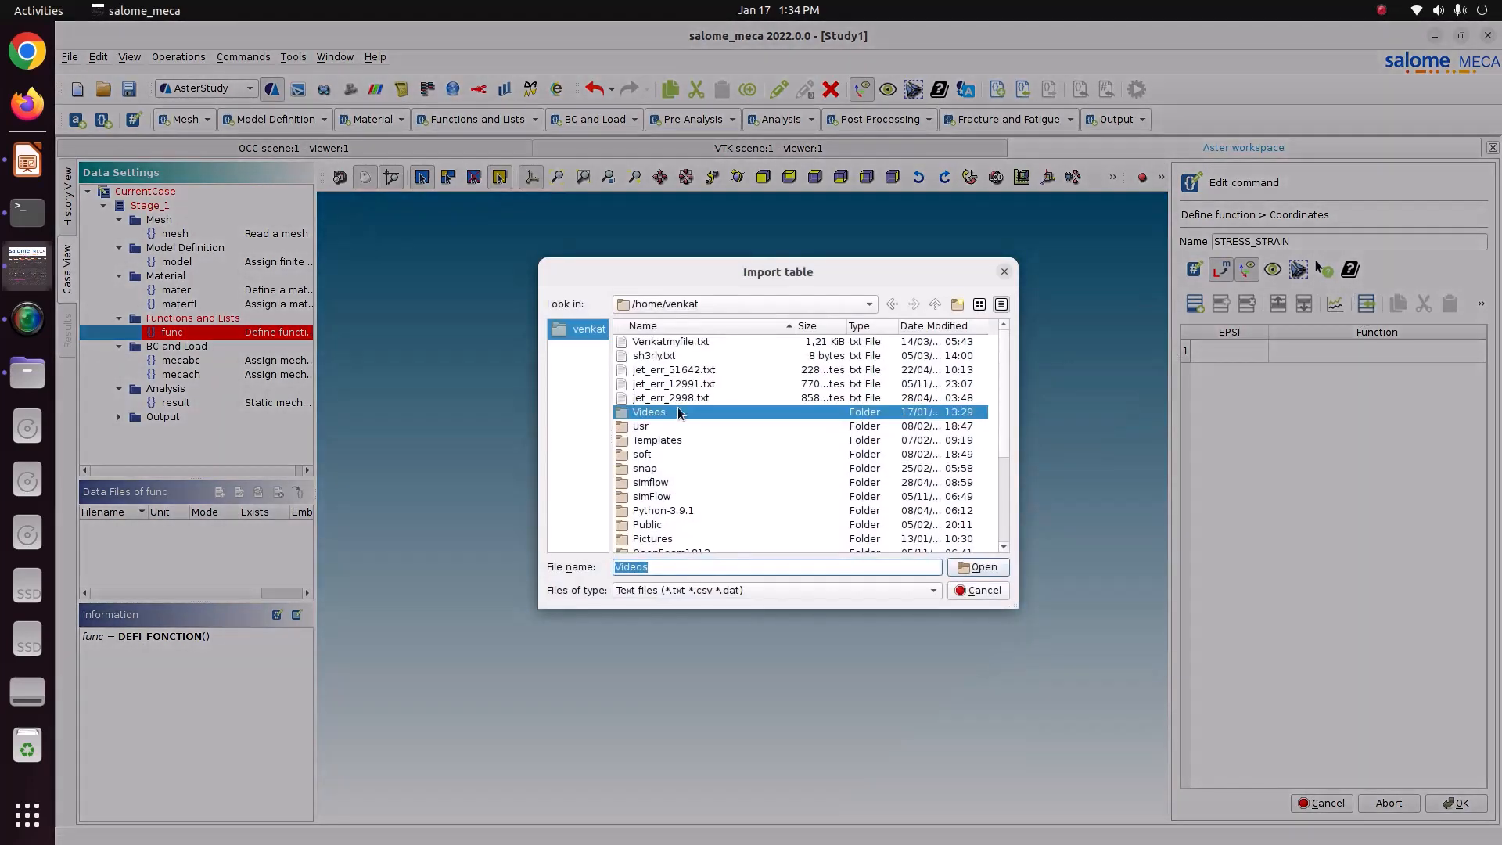
pyautogui.scroll(-3, 665, 468)
pyautogui.scroll(-1, 664, 532)
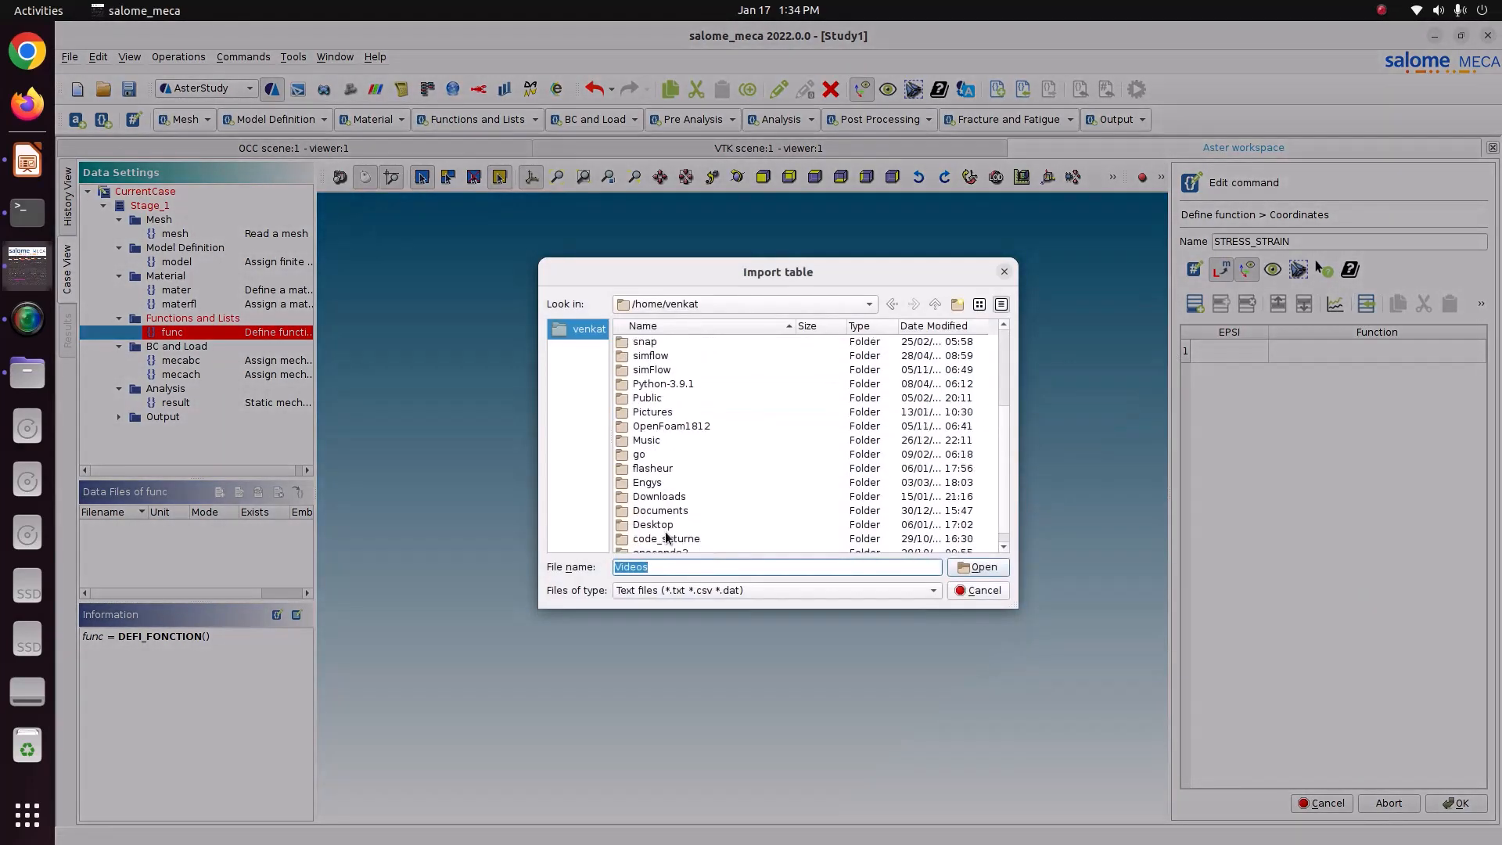
pyautogui.scroll(-1, 662, 493)
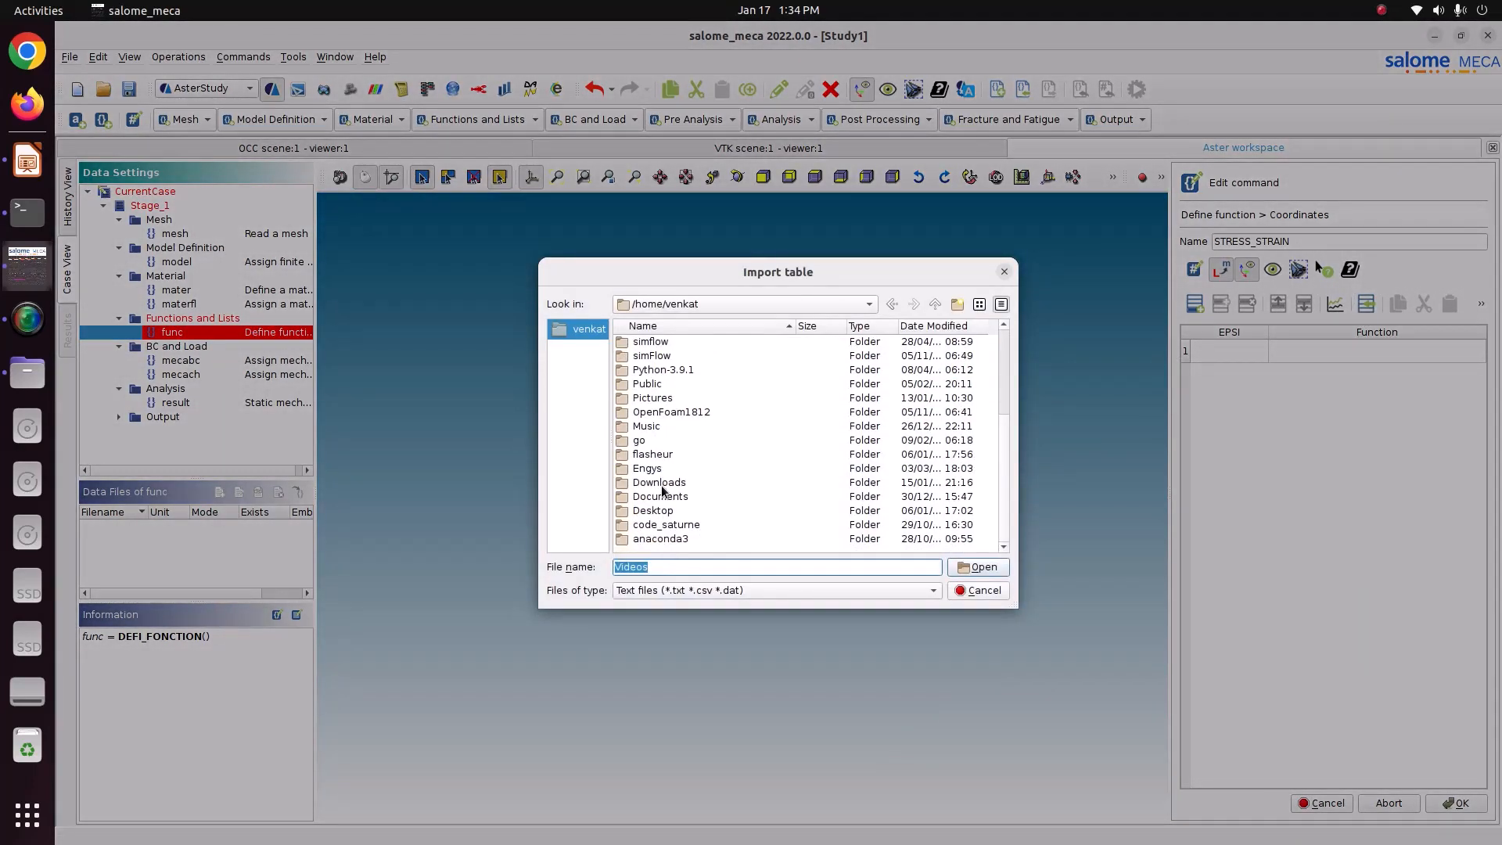
pyautogui.doubleClick(653, 399)
pyautogui.doubleClick(658, 369)
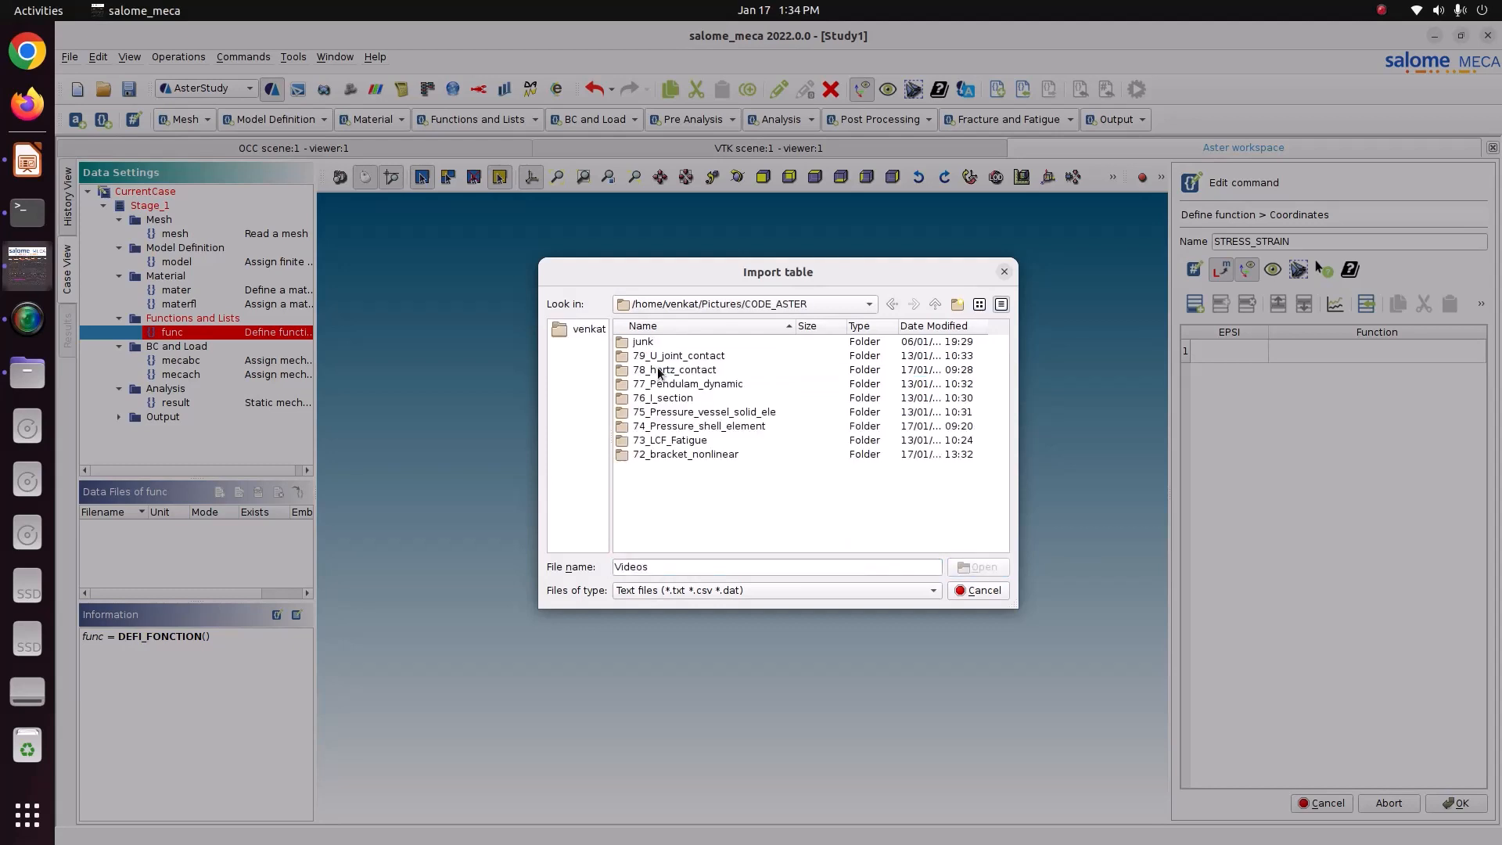
pyautogui.doubleClick(671, 456)
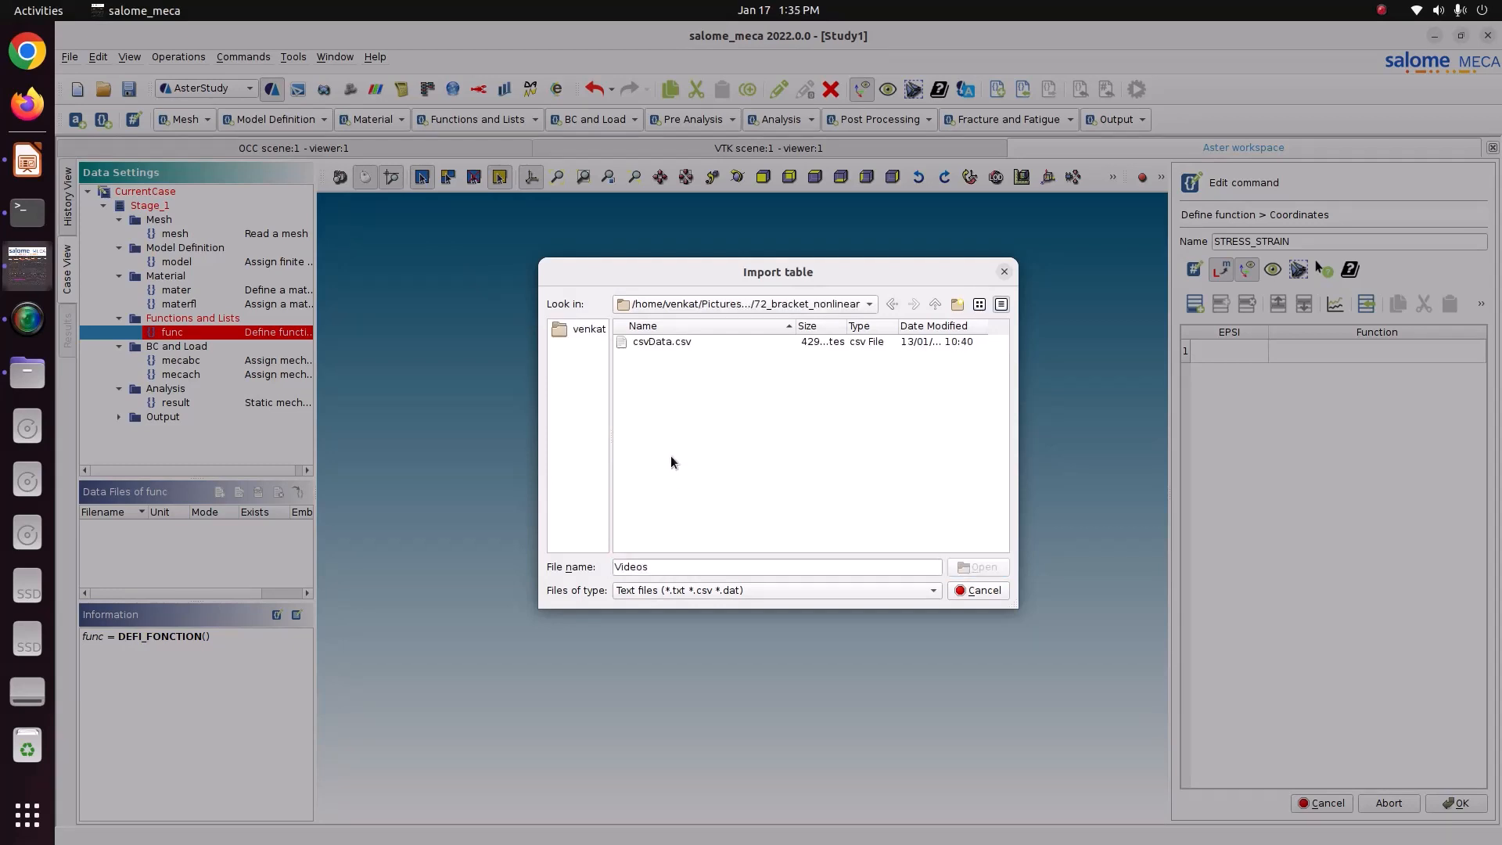
pyautogui.click(650, 344)
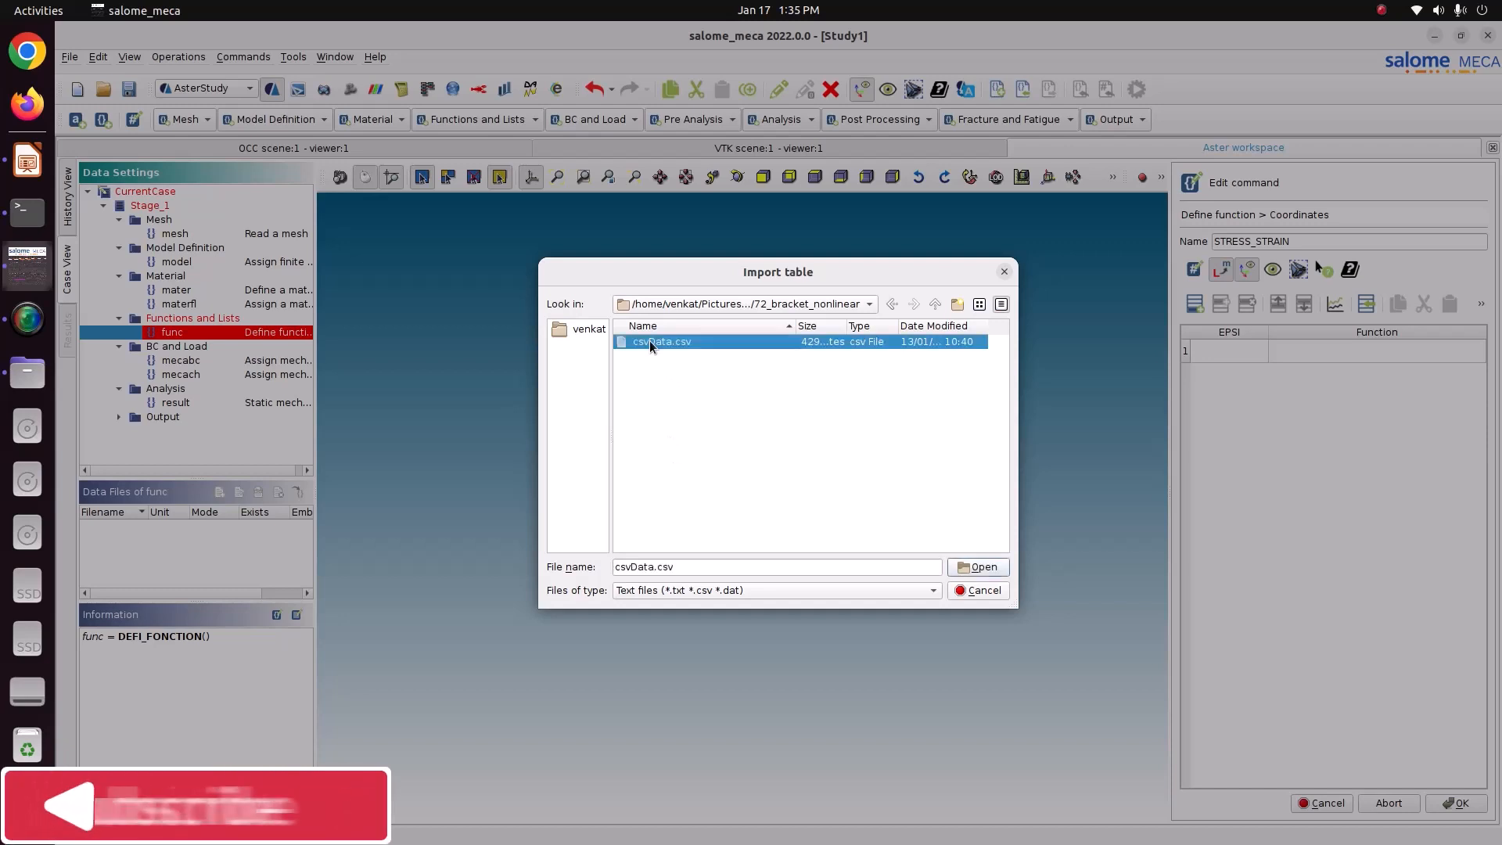
pyautogui.click(980, 567)
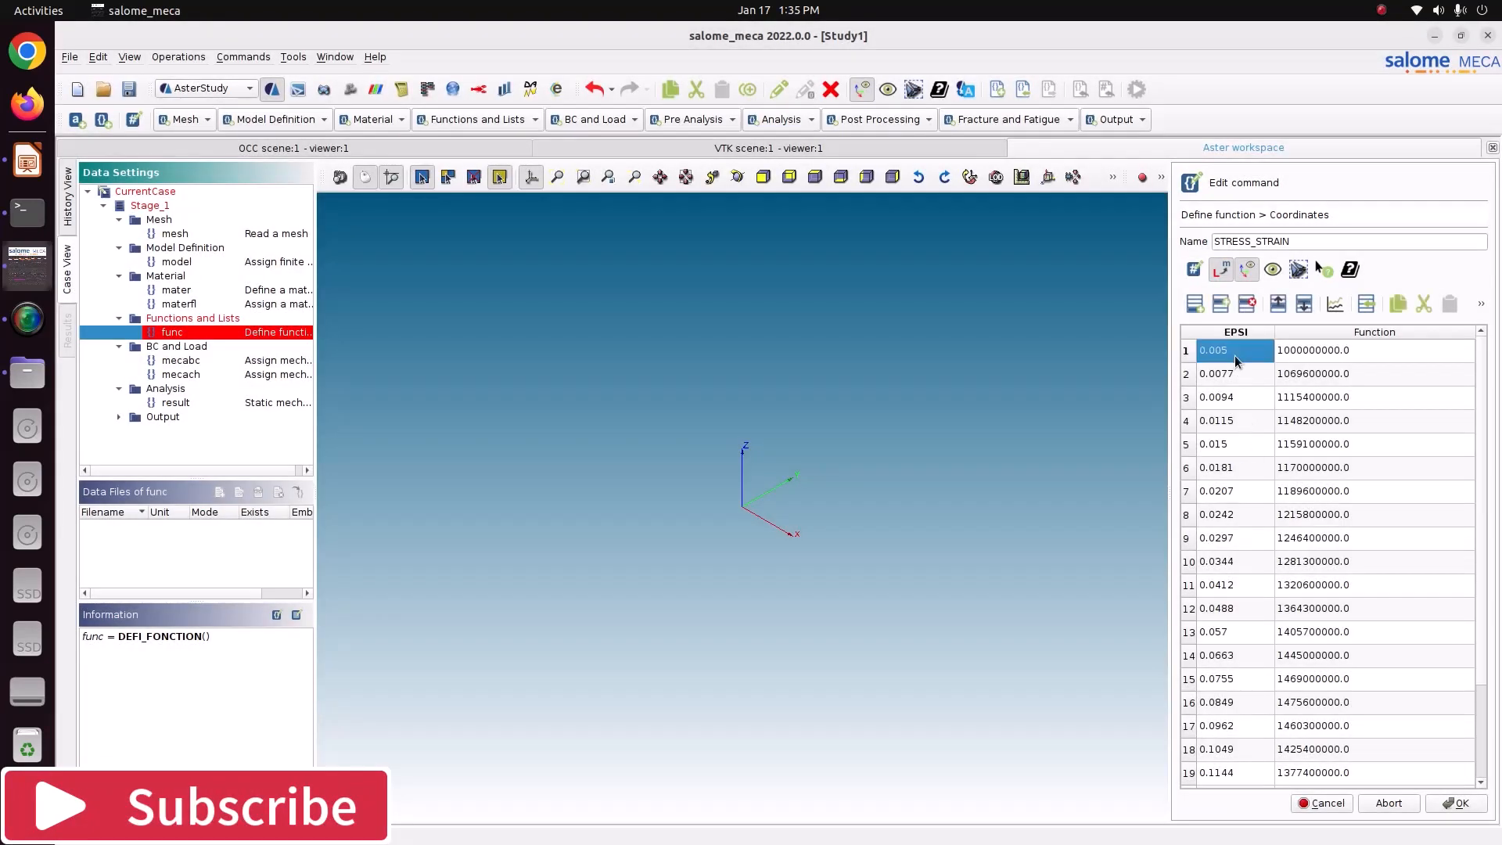
# Review all imported EPSI and Function rows and accept the coordinates table.
pyautogui.moveTo(1234, 352); pyautogui.dragTo(1218, 771)
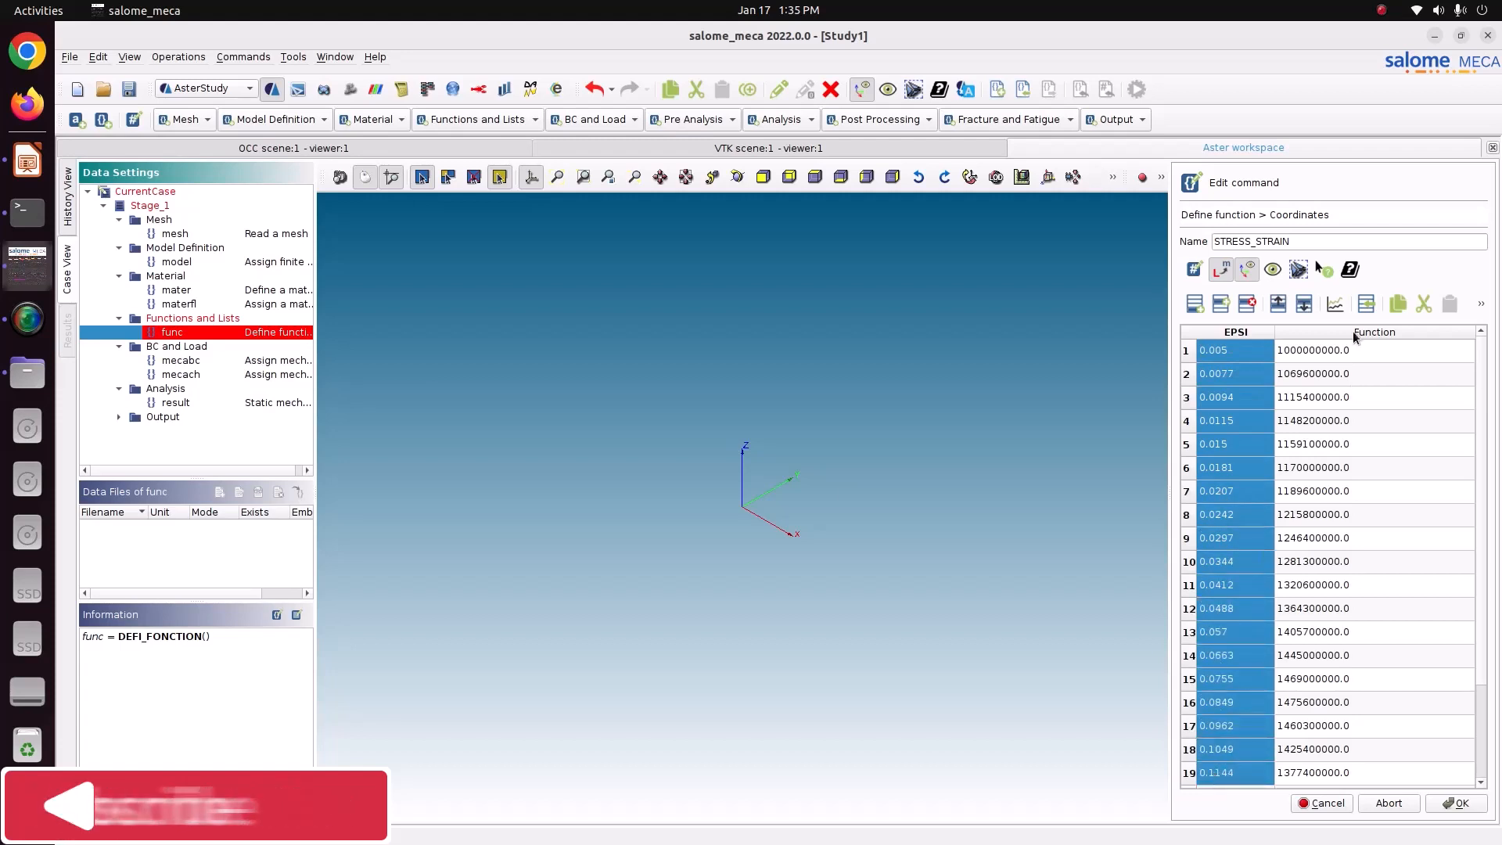
pyautogui.scroll(-2, 1312, 629)
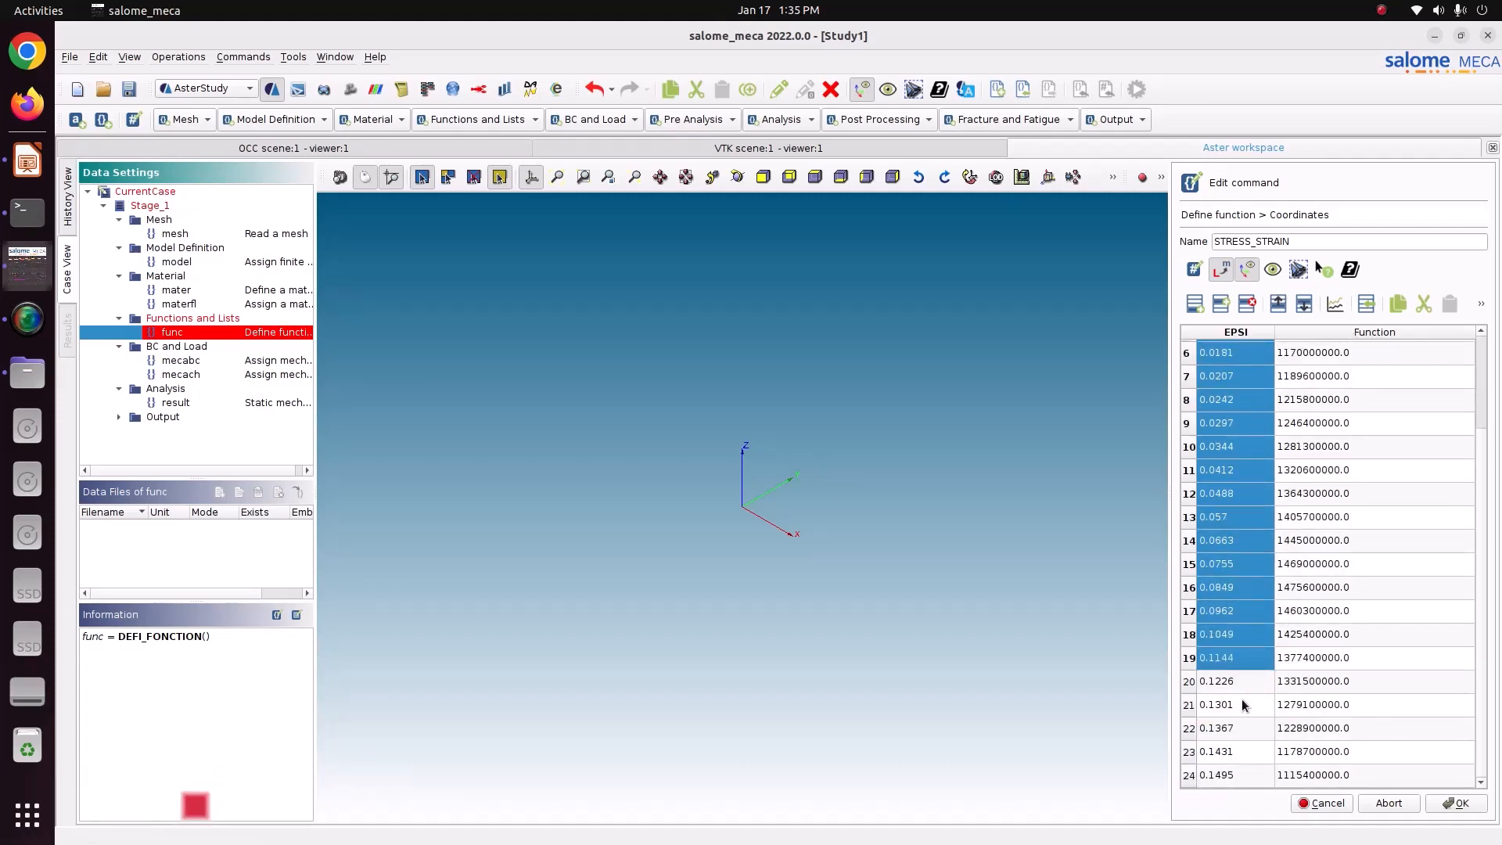
pyautogui.scroll(2, 1226, 713)
pyautogui.scroll(-2, 1224, 719)
pyautogui.scroll(2, 1244, 474)
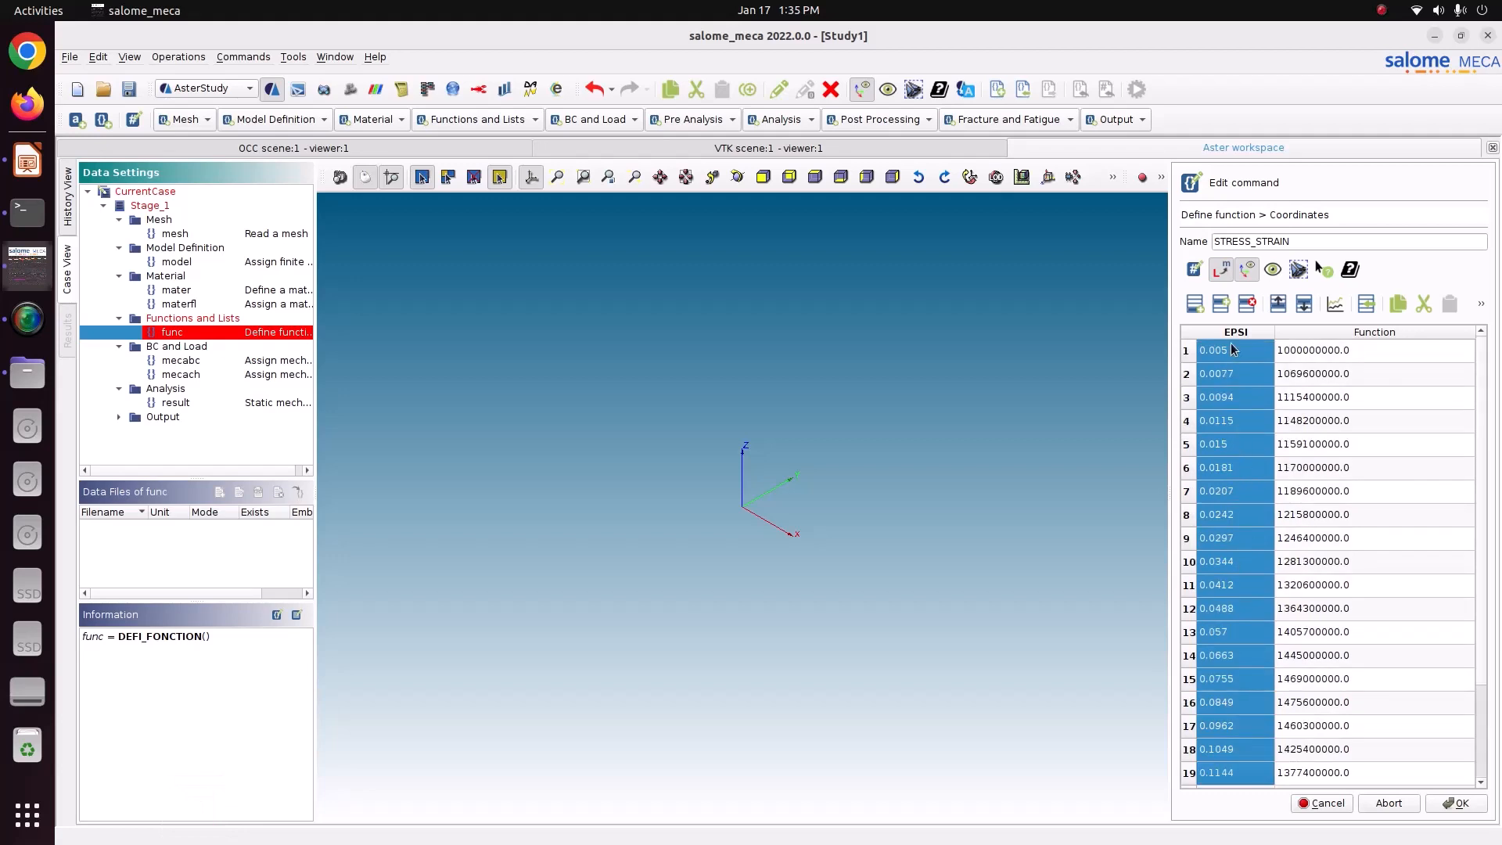
pyautogui.scroll(-2, 1222, 554)
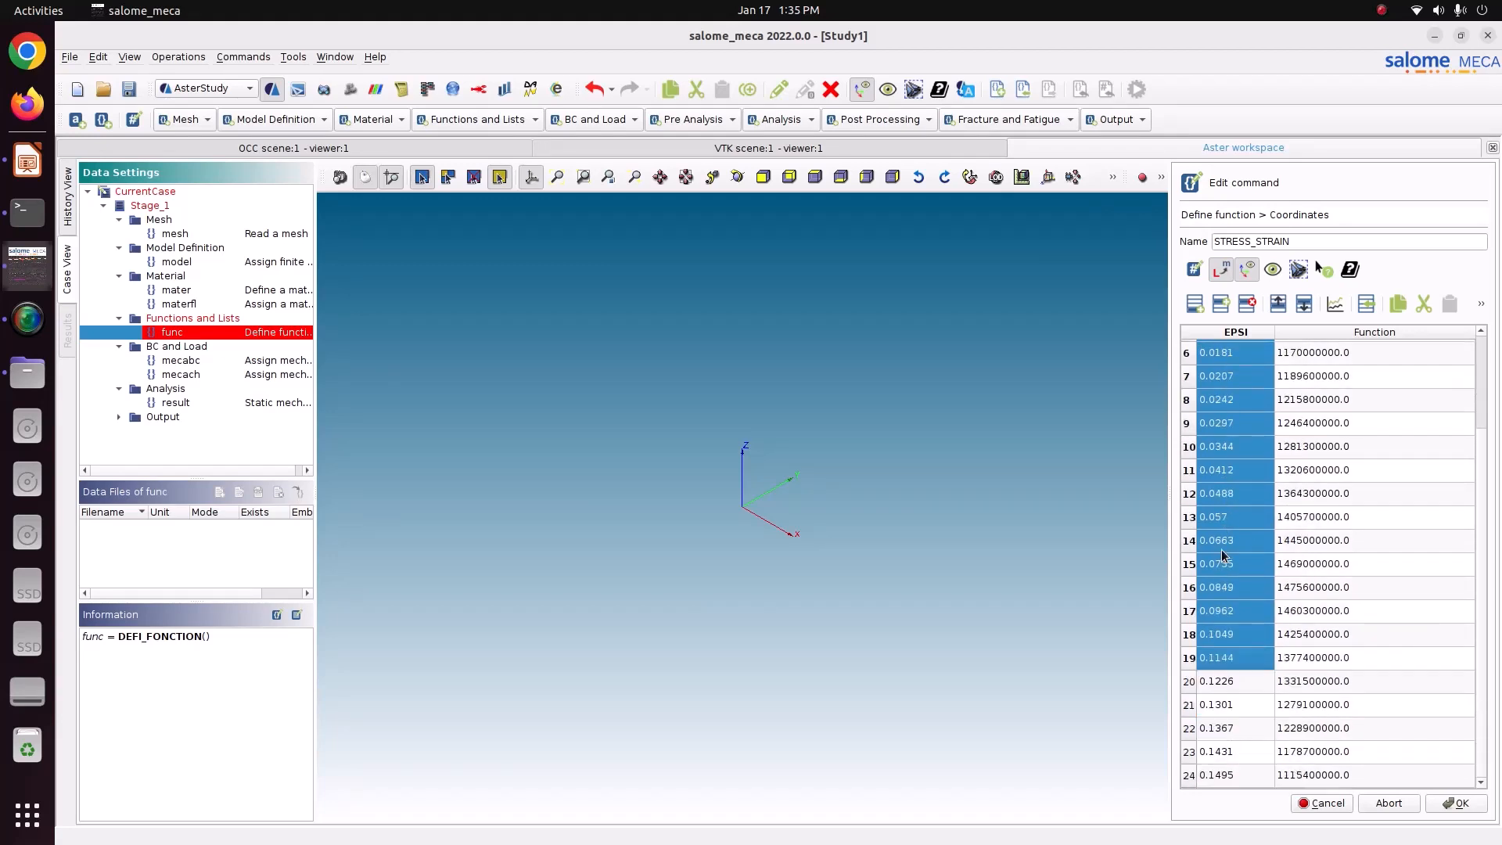
pyautogui.moveTo(1221, 785); pyautogui.dragTo(1236, 362)
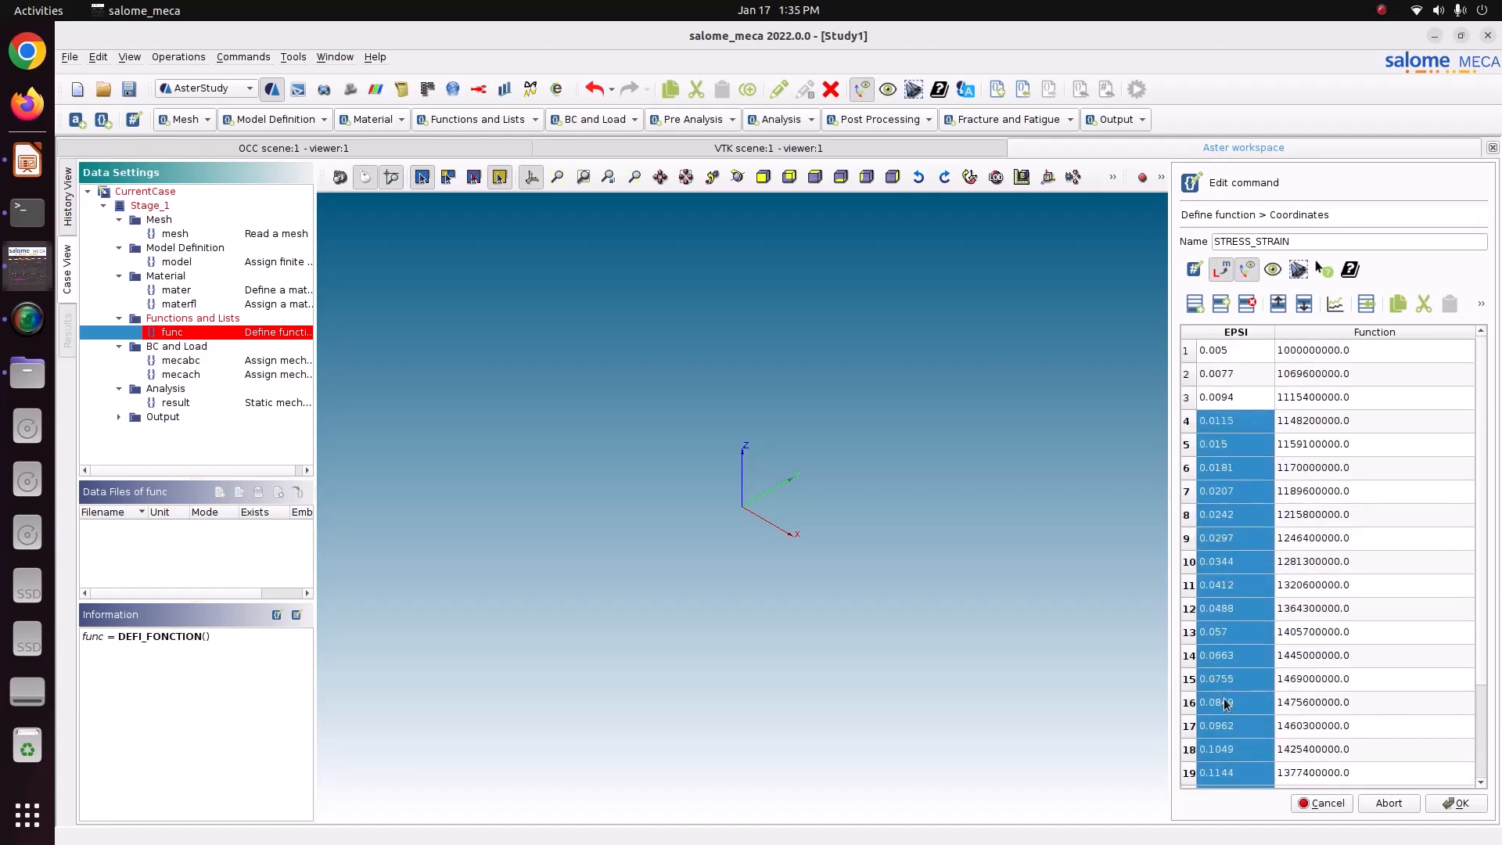
pyautogui.scroll(-2, 1251, 720)
pyautogui.click(1457, 803)
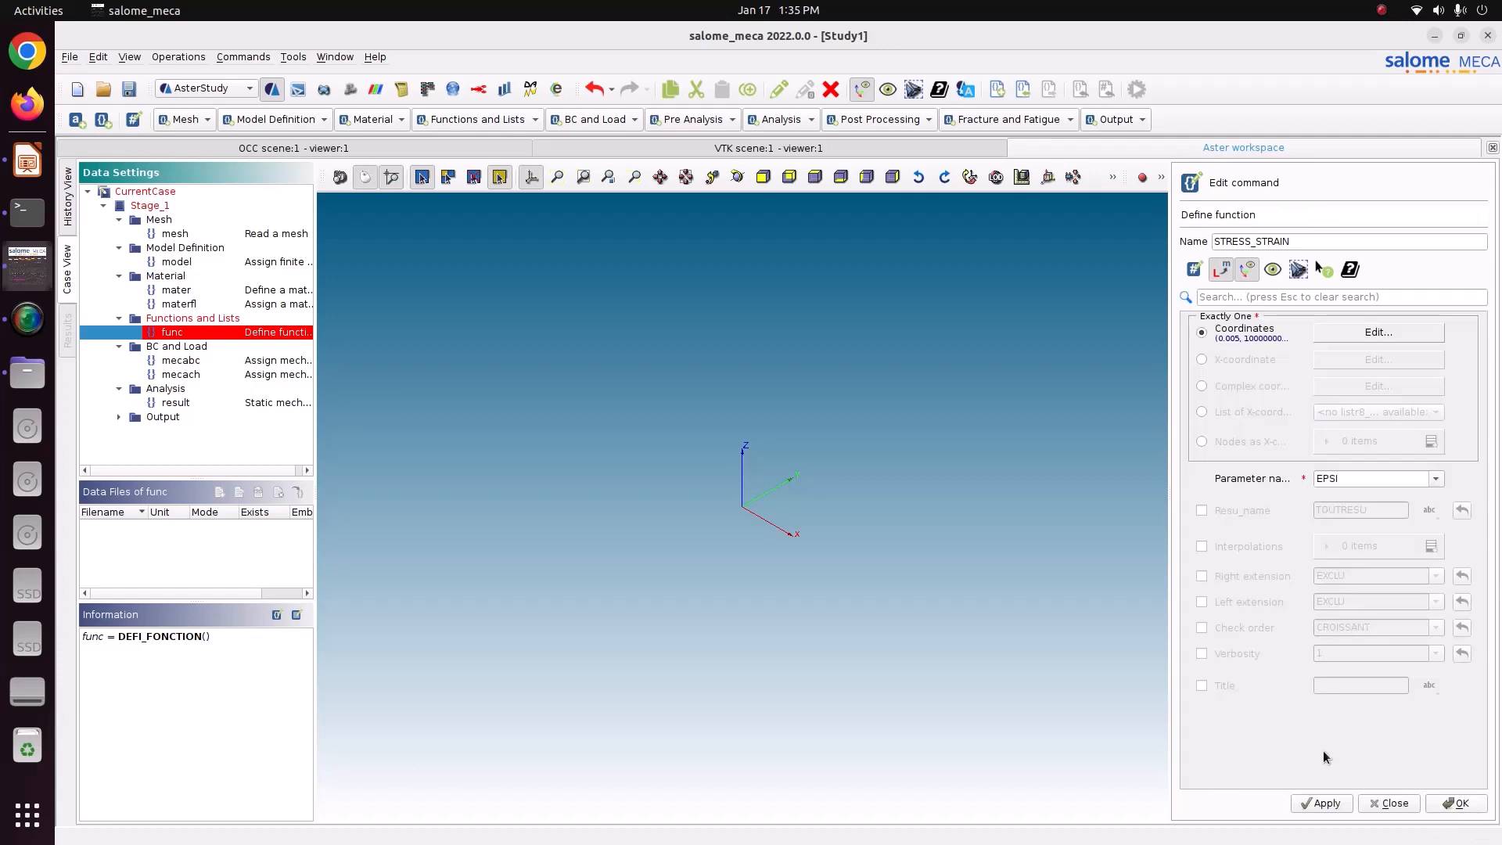
# Enable Resu_name with the value SIGM and add one LIN interpolation to the STRESS_STRAIN function.
pyautogui.click(1228, 510)
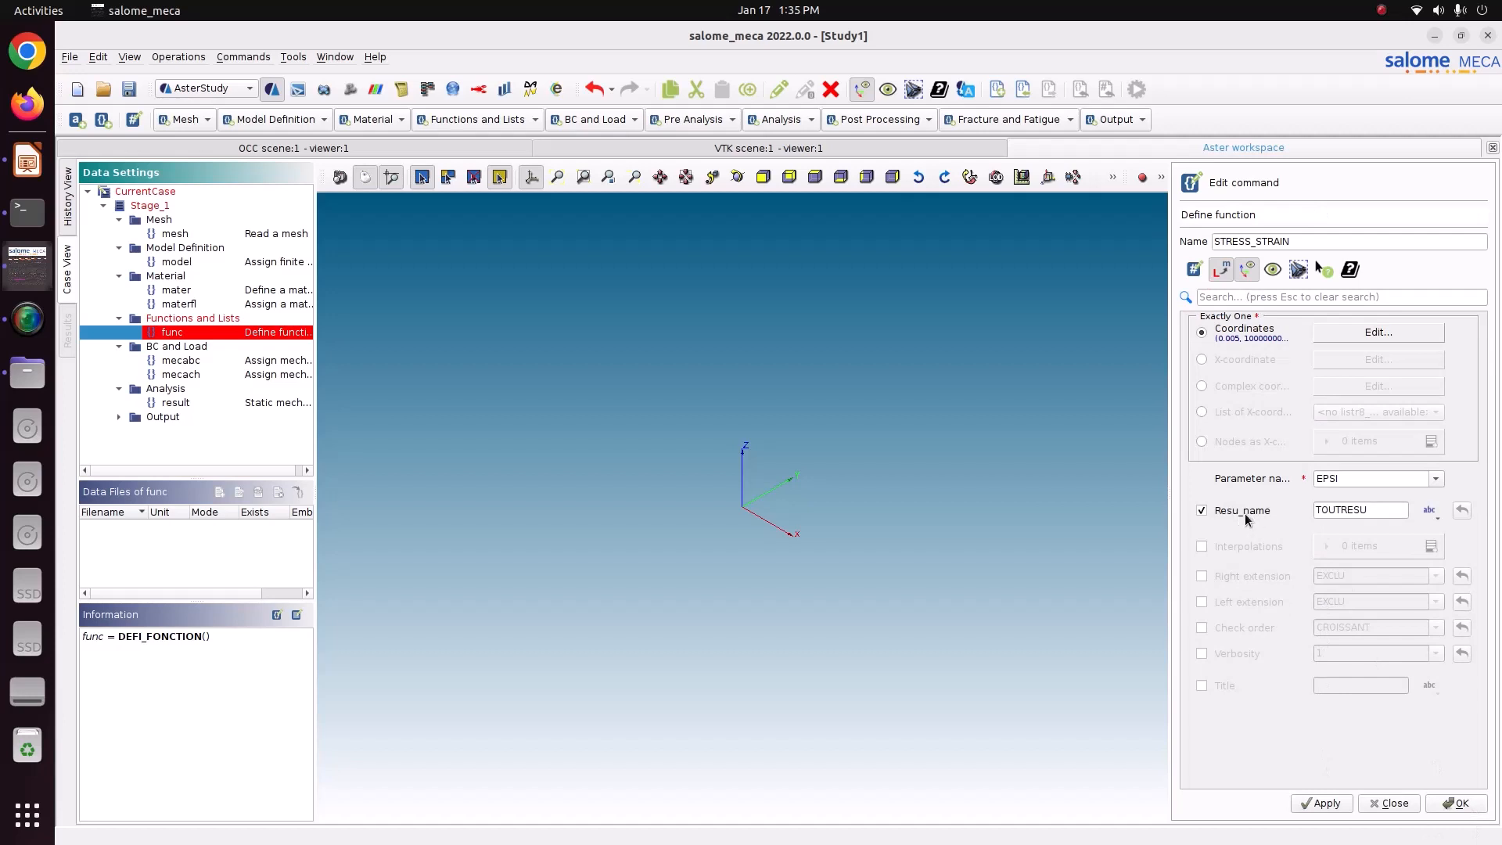
pyautogui.doubleClick(1376, 510)
pyautogui.write('SIGM')
pyautogui.click(1262, 549)
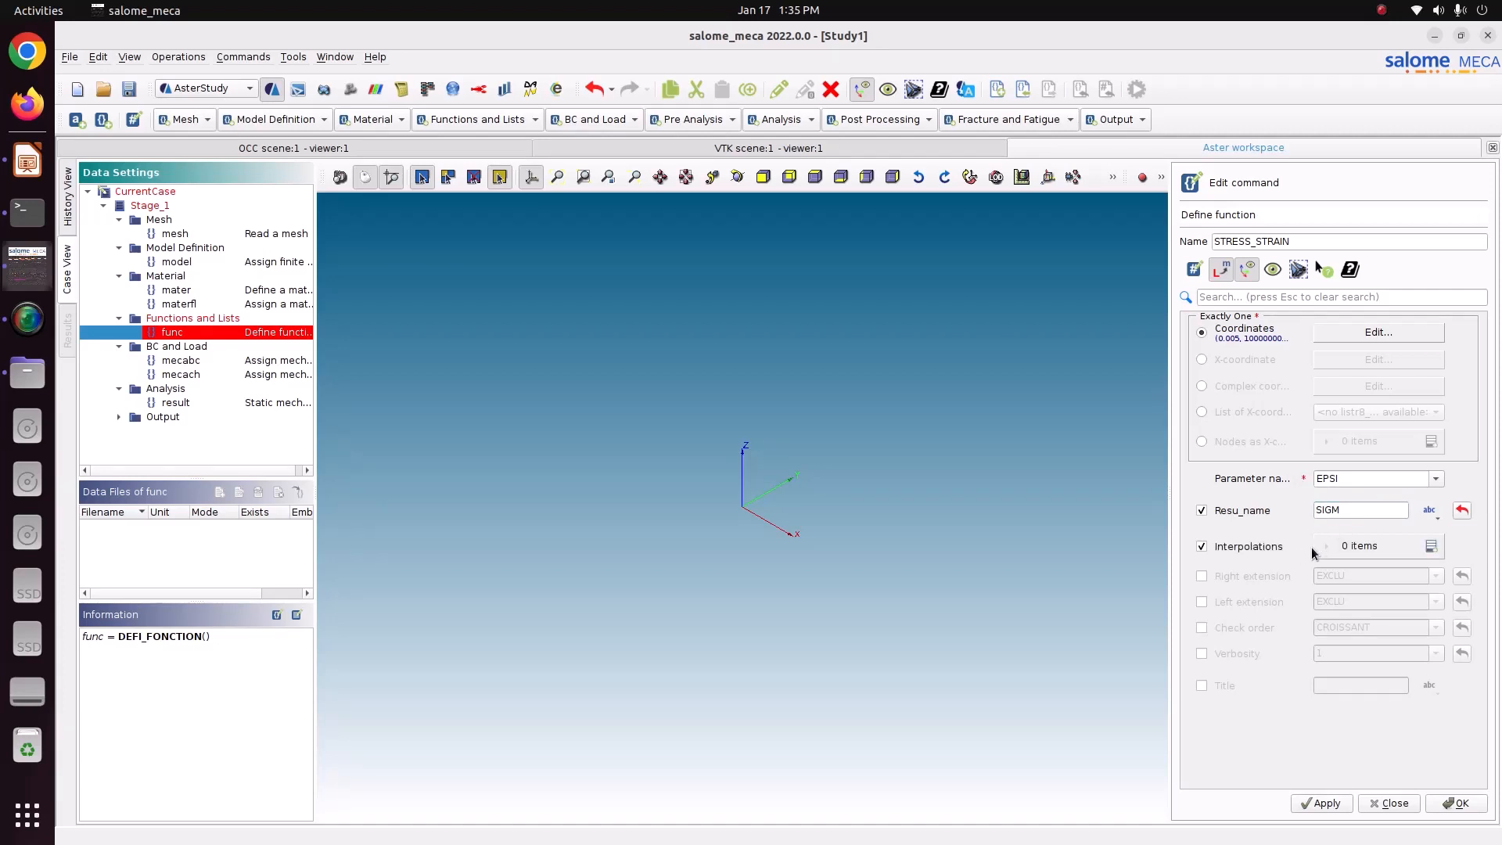
pyautogui.click(1431, 546)
# Enable the function's right extension and set it to LINEAIRE.
pyautogui.click(1272, 615)
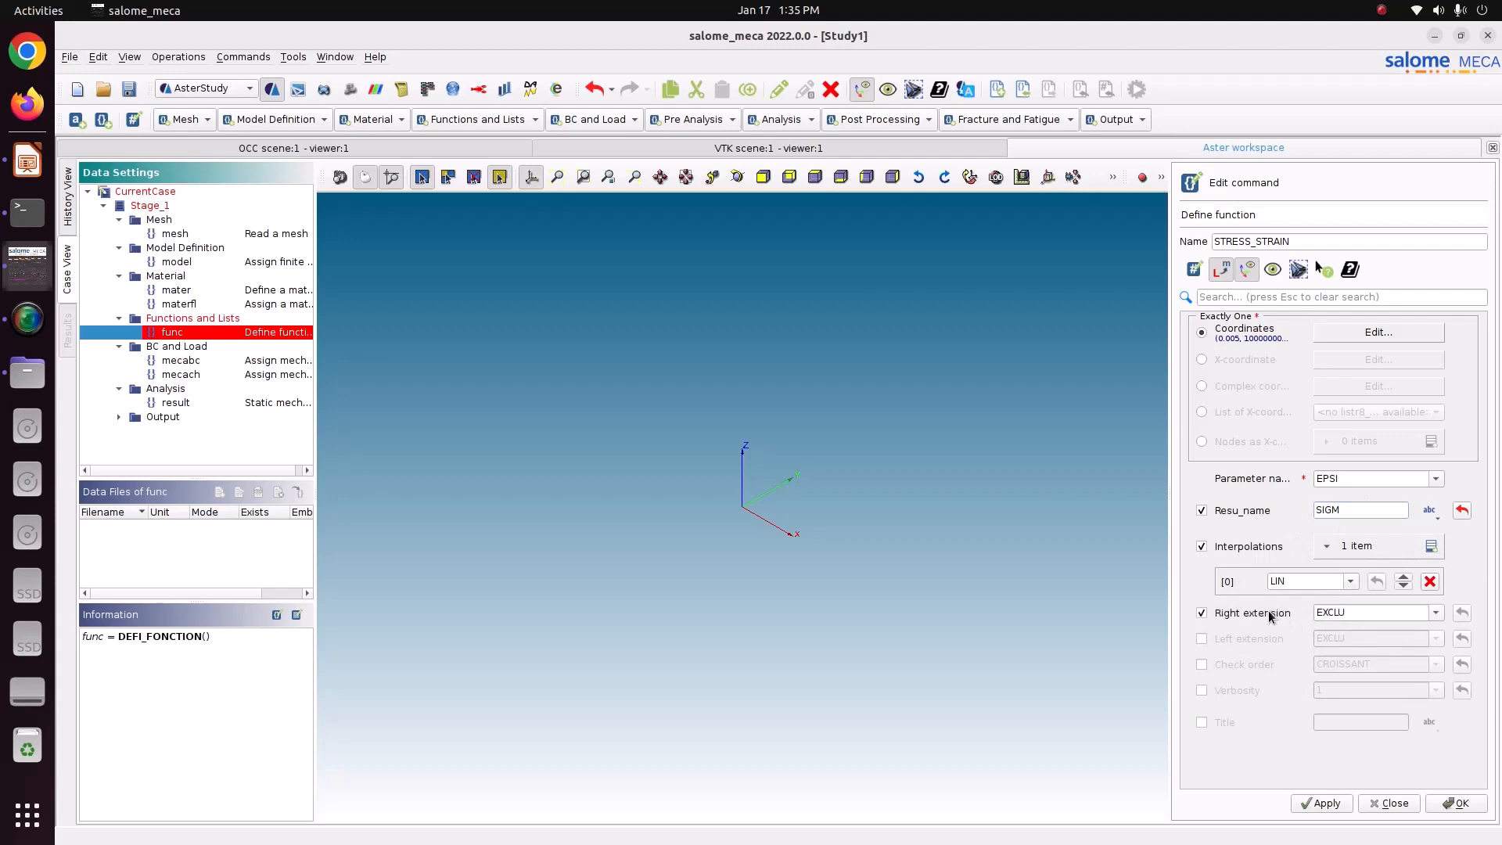
pyautogui.click(1436, 612)
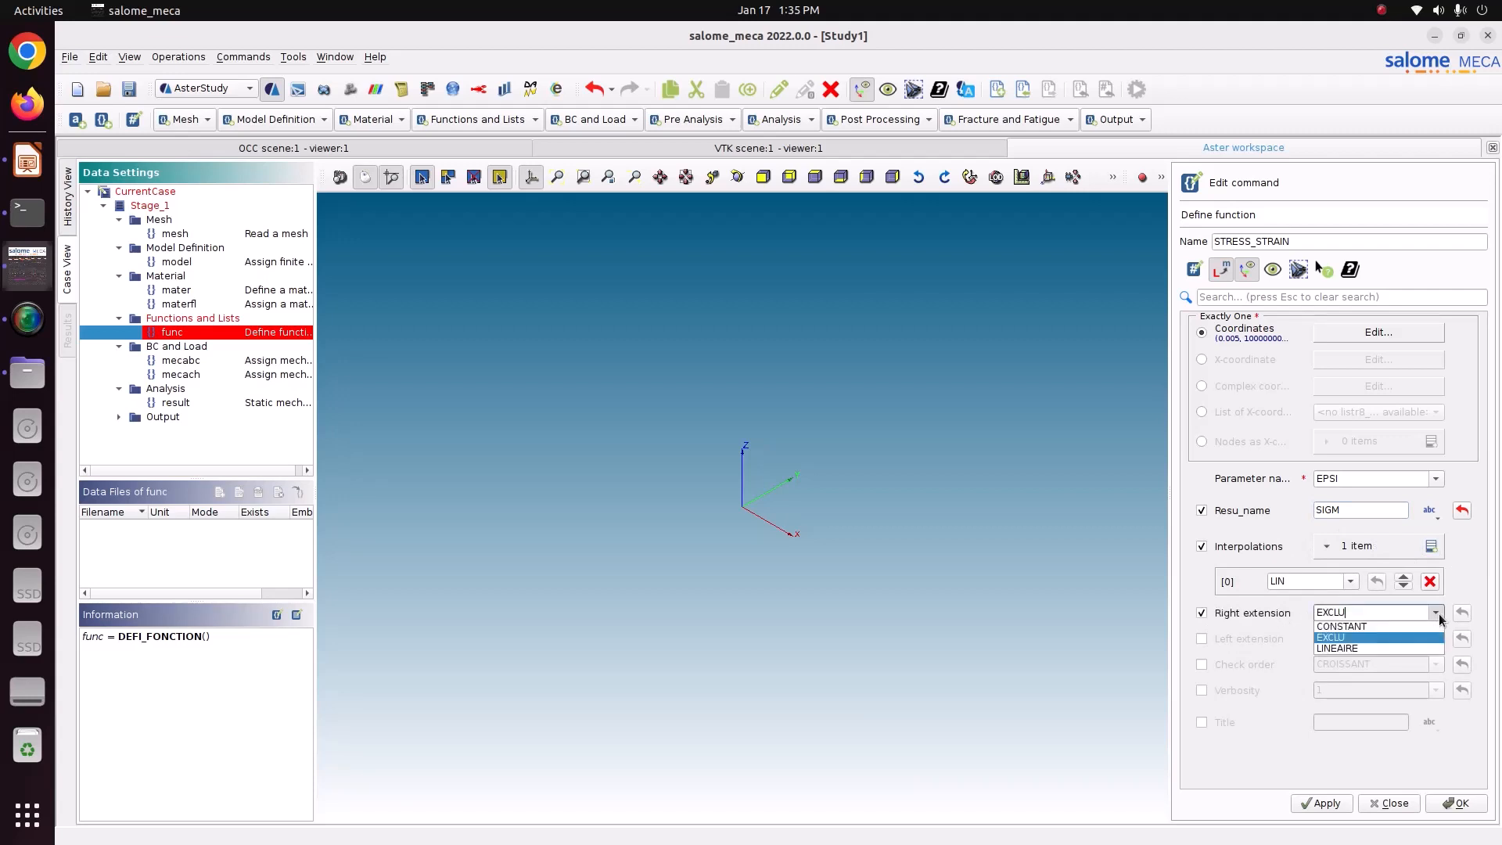
pyautogui.click(1376, 645)
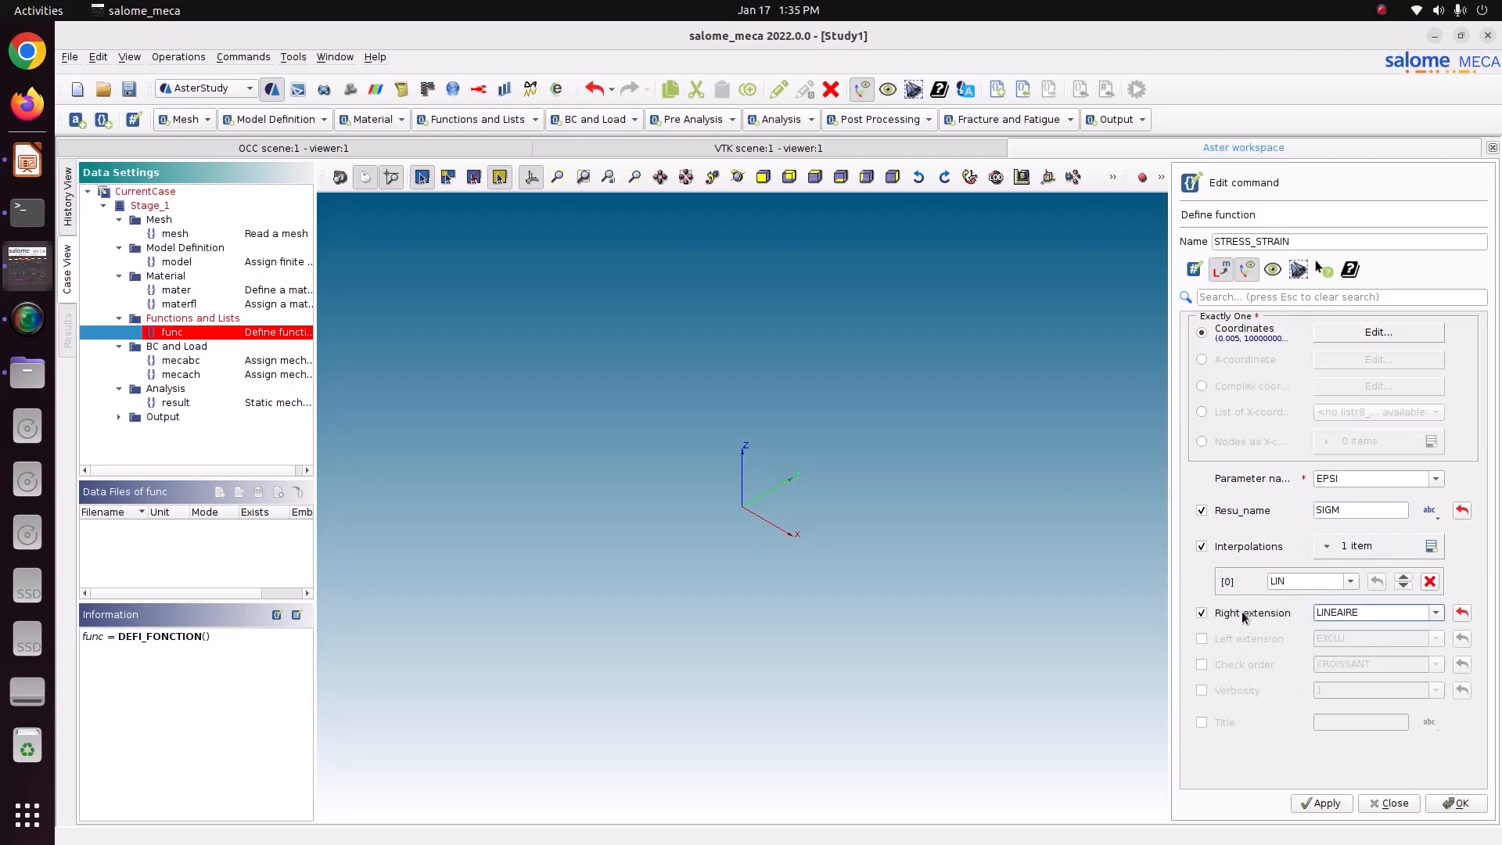
# Examine the stress-strain curve on the bracket.pptx slide in LibreOffice Impress against the function's extension settings in Salome-Meca.
pyautogui.click(28, 161)
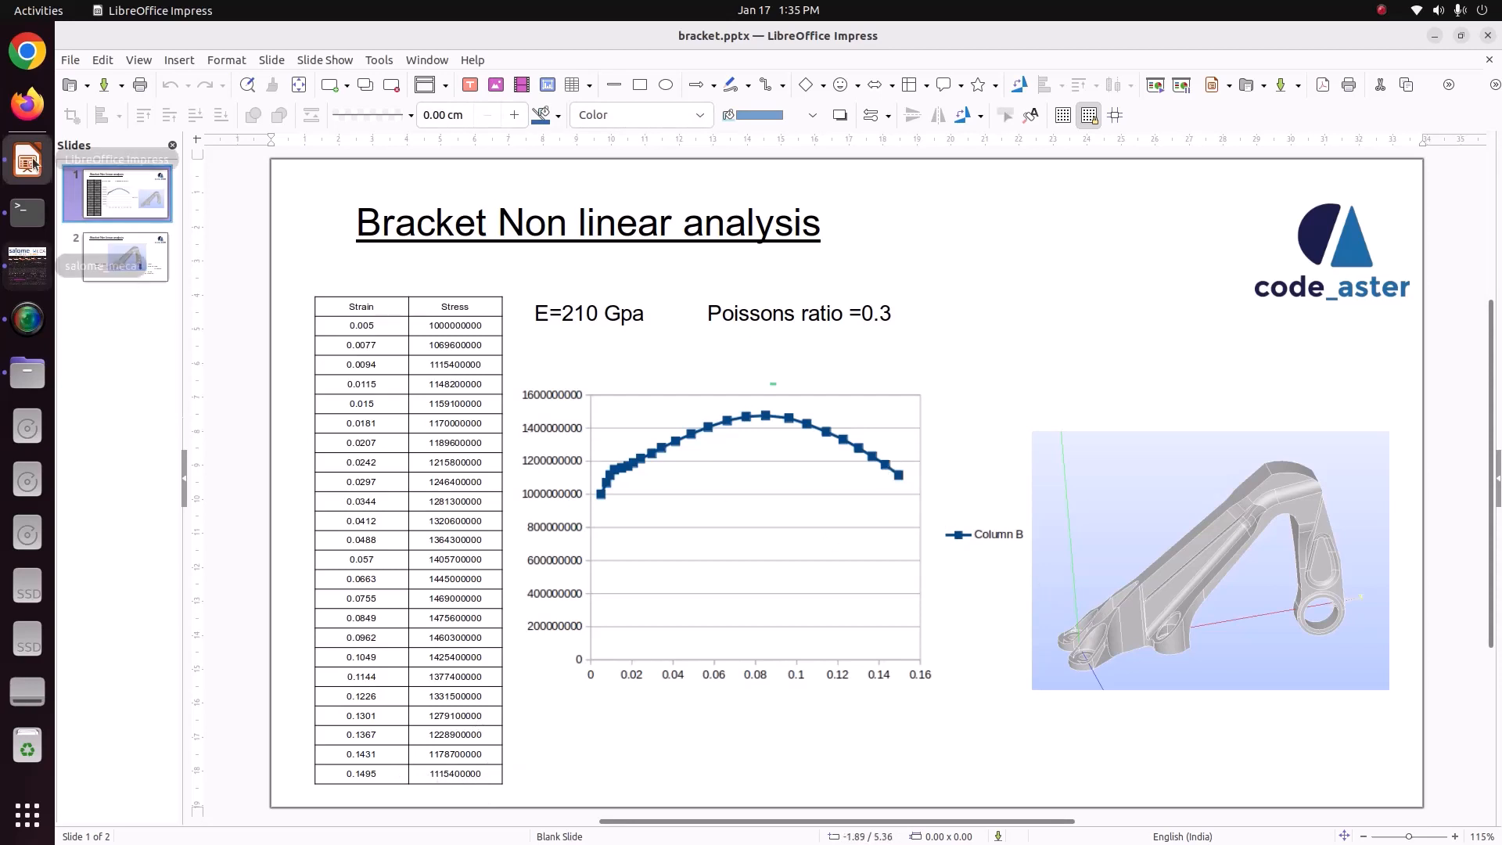
pyautogui.click(25, 274)
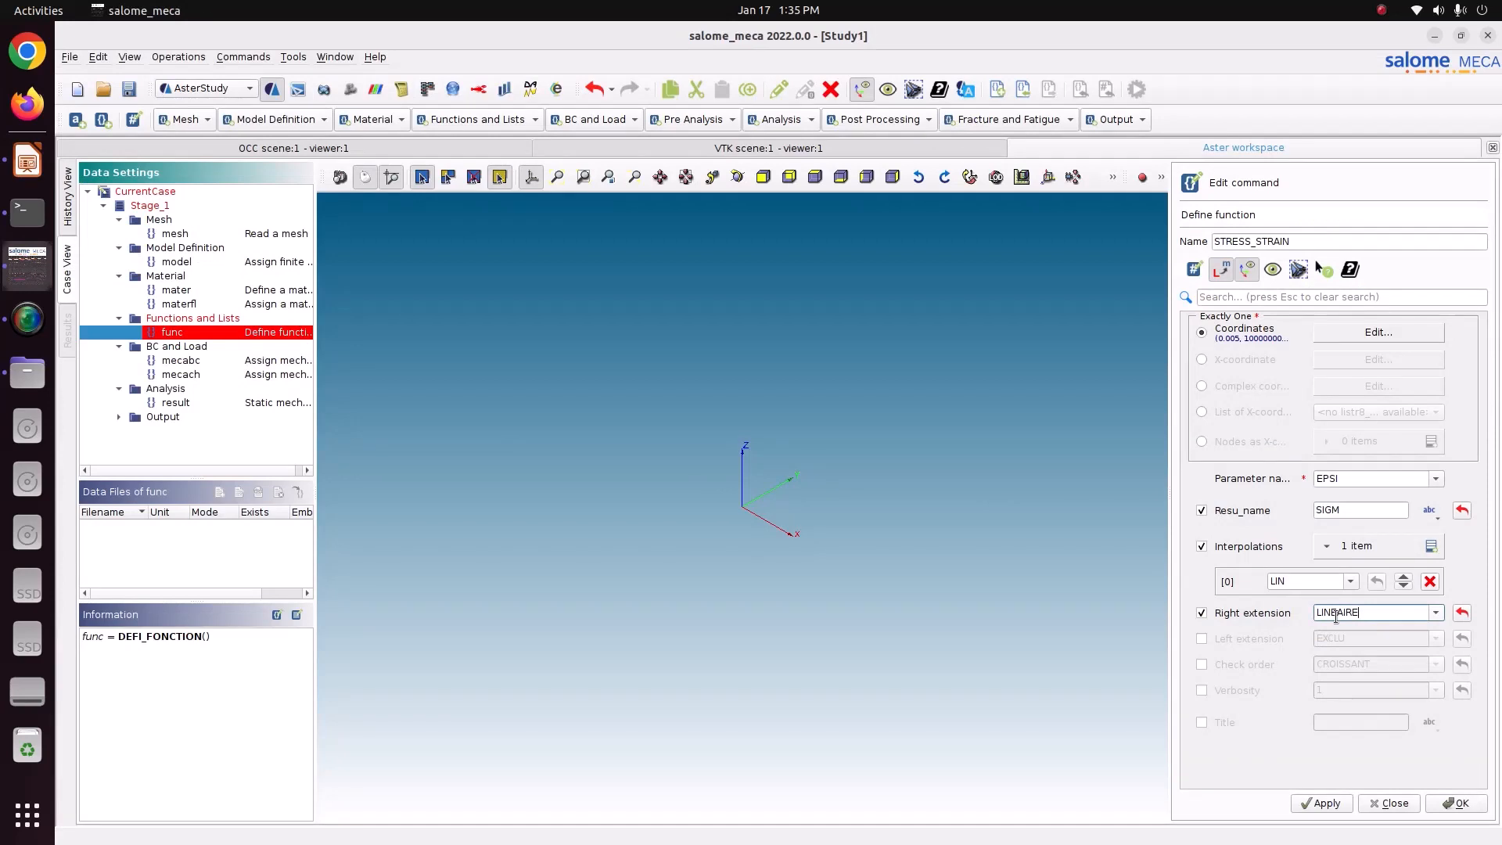
pyautogui.click(28, 160)
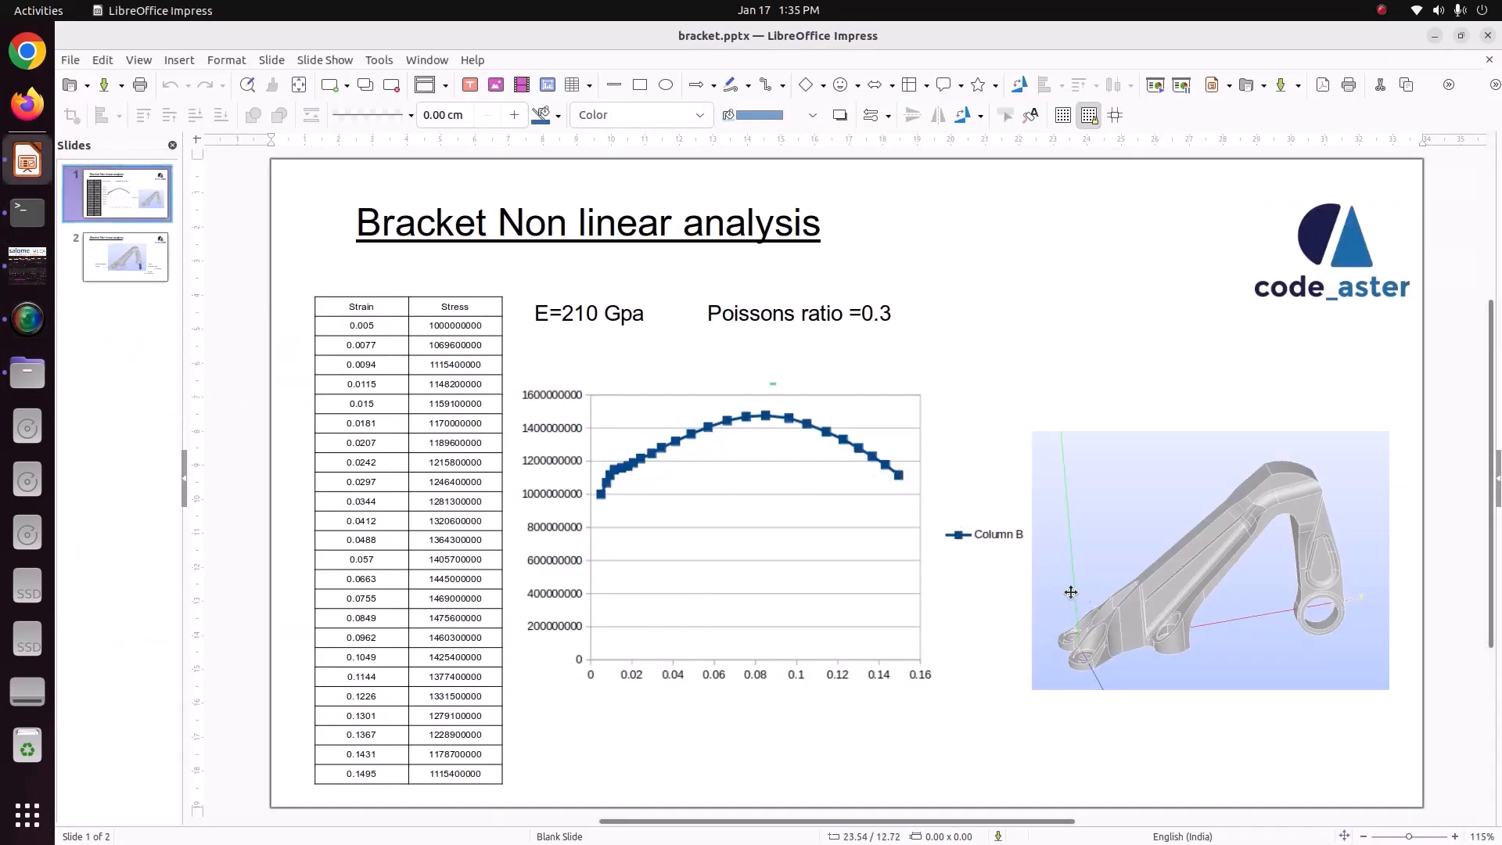
pyautogui.click(28, 264)
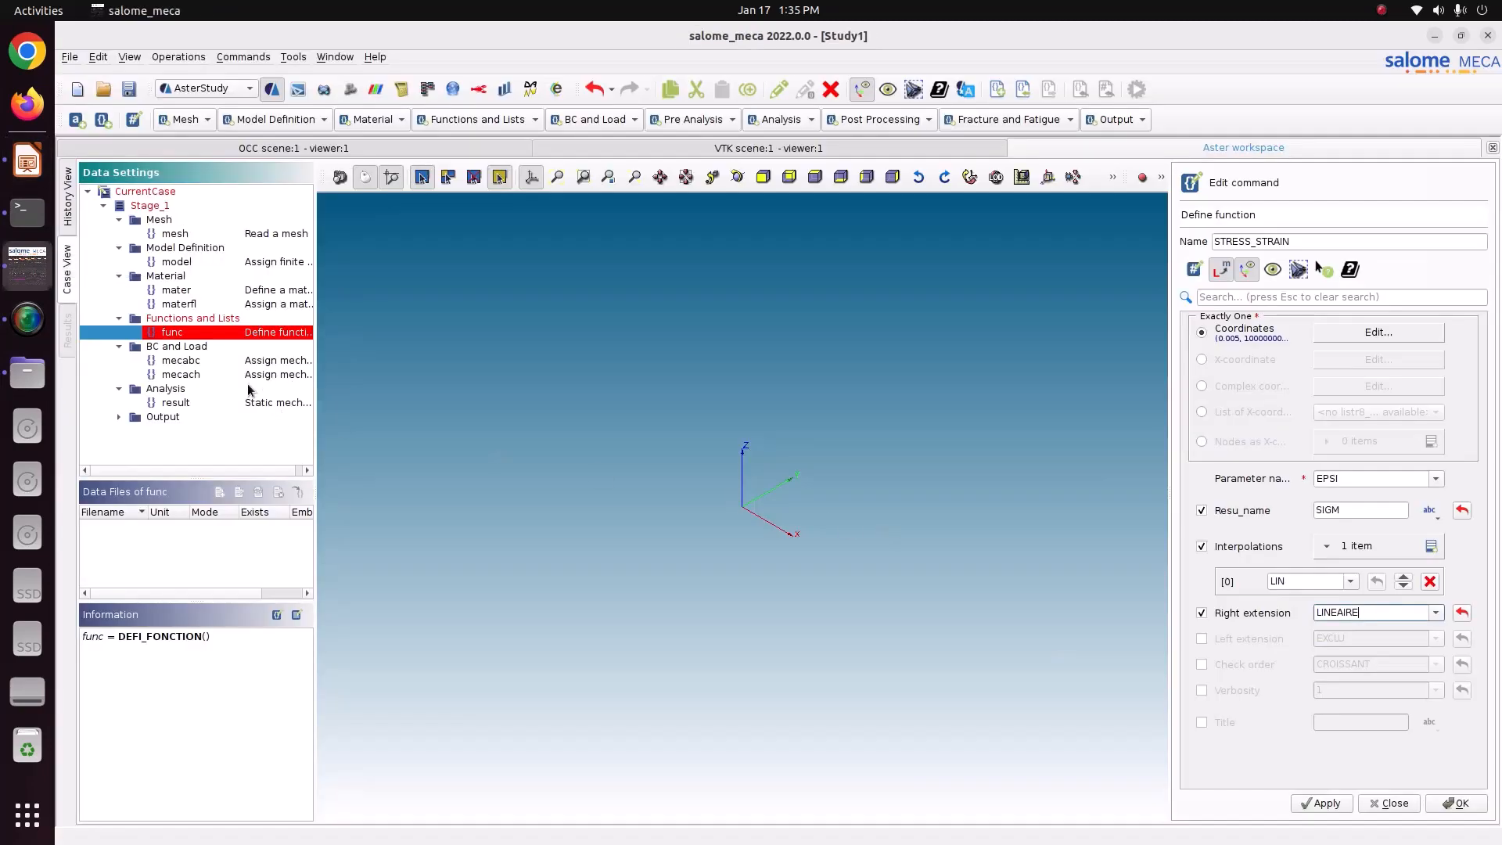
pyautogui.click(28, 161)
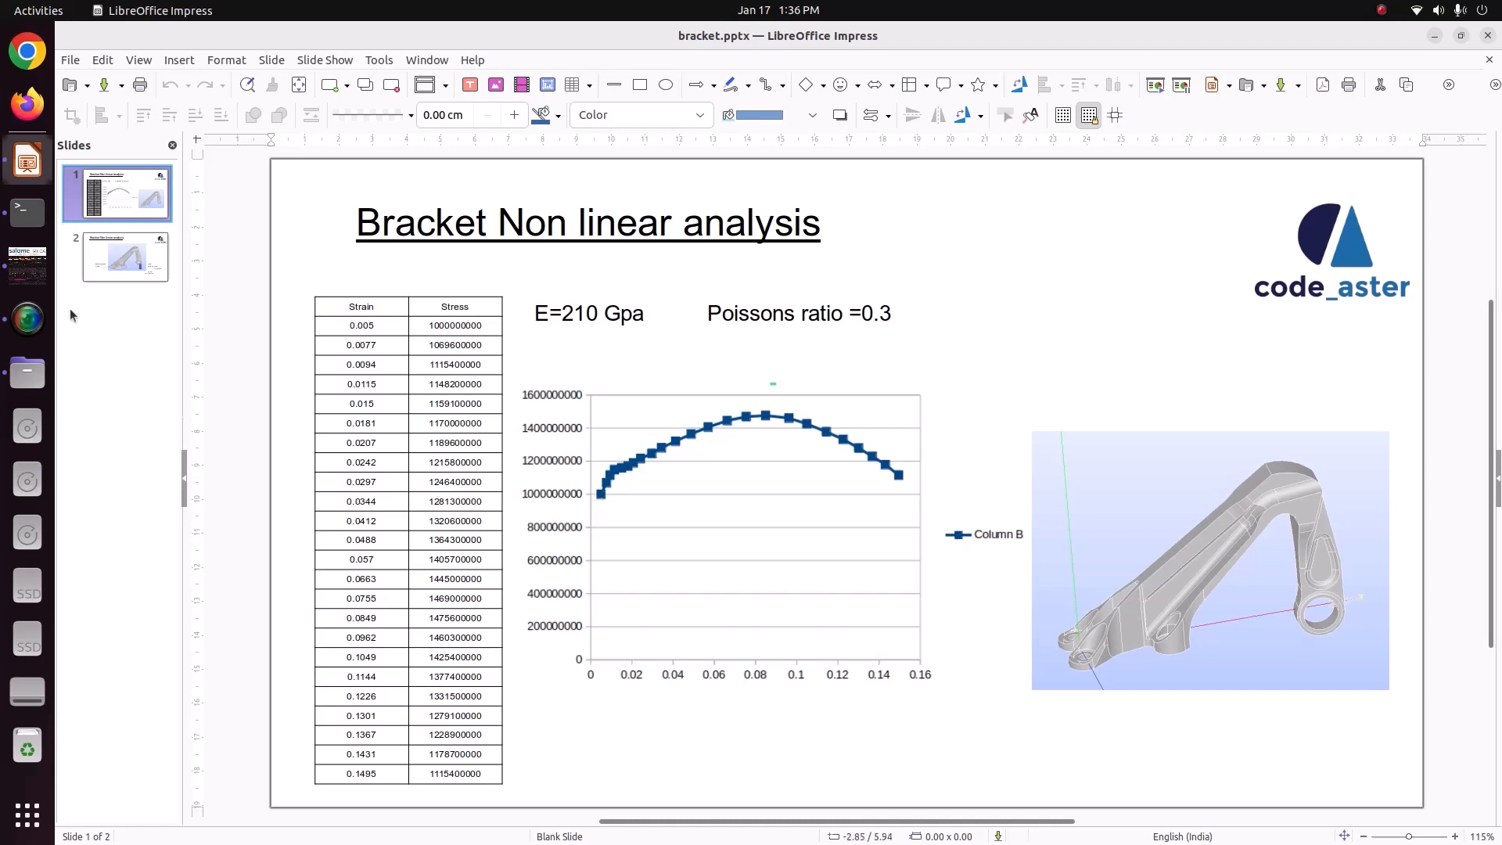
pyautogui.click(27, 265)
# Enable the STRESS_STRAIN function's left extension as EXCLU, save the function and widen the data settings tree.
pyautogui.click(1252, 639)
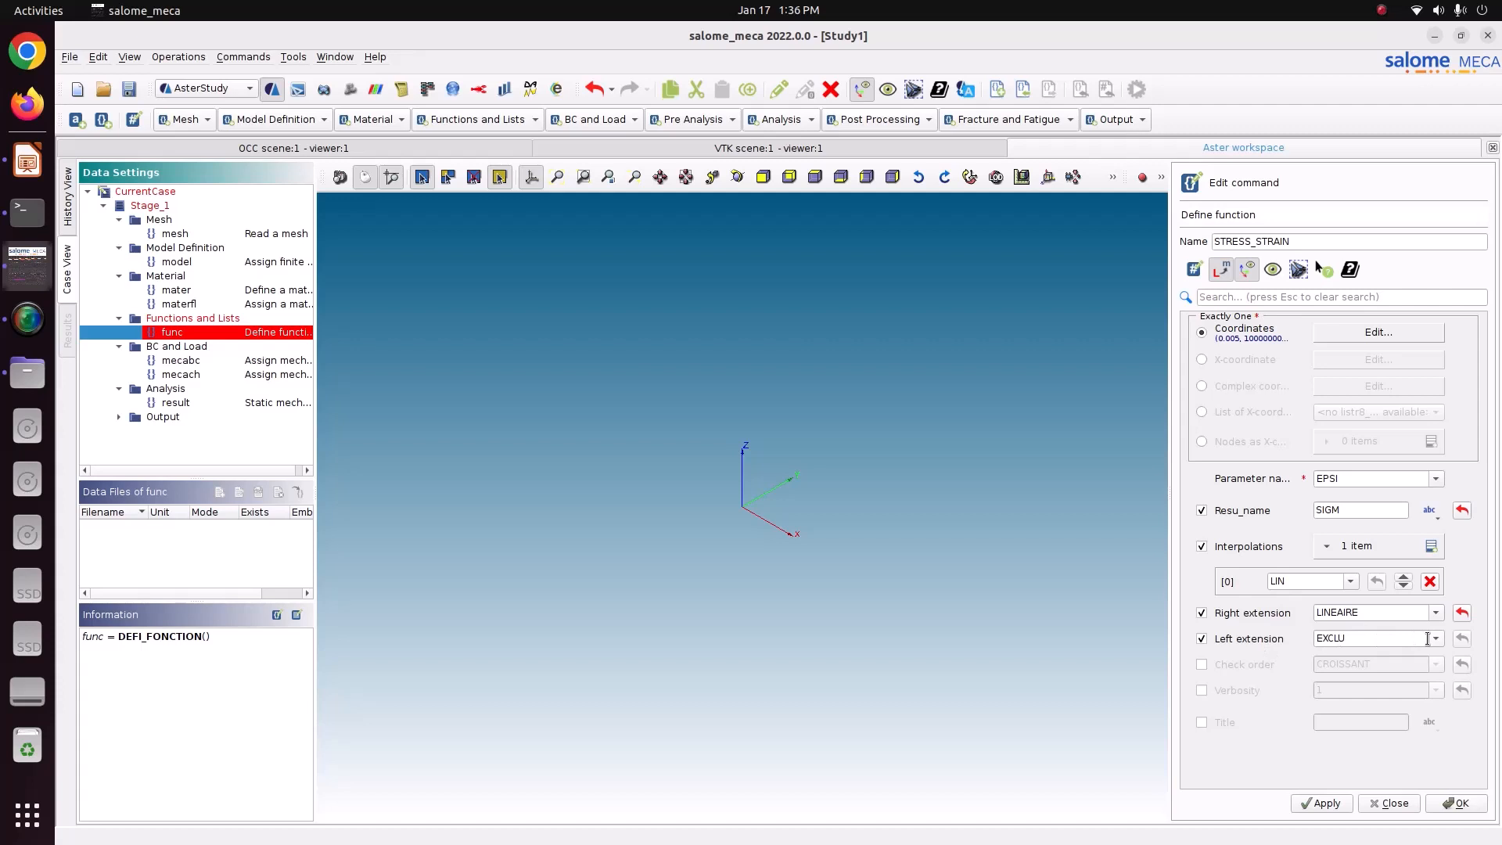
pyautogui.click(1319, 803)
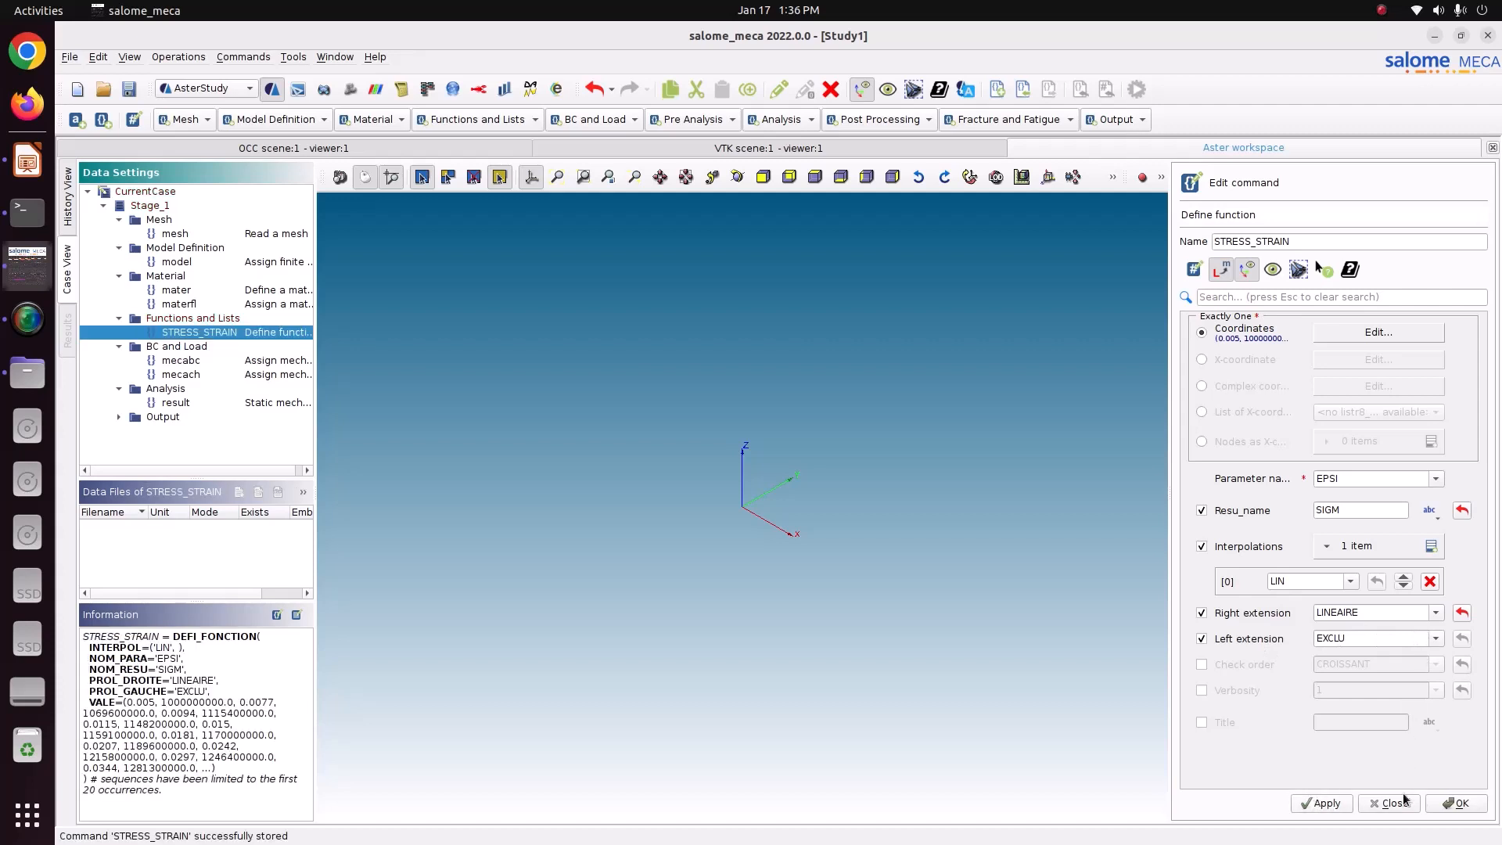
pyautogui.click(1473, 804)
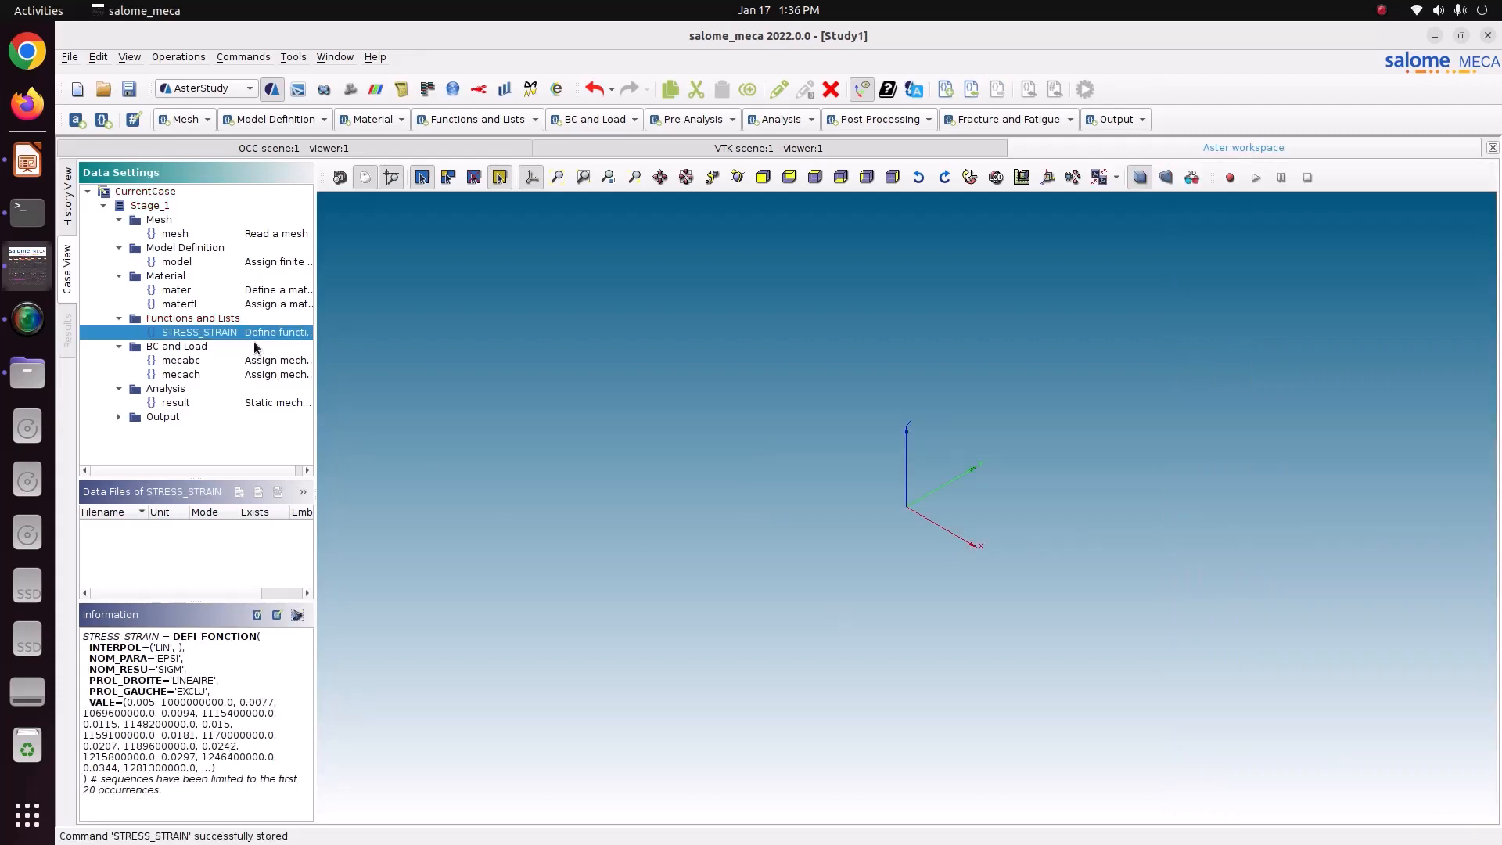
pyautogui.moveTo(315, 329); pyautogui.dragTo(380, 329)
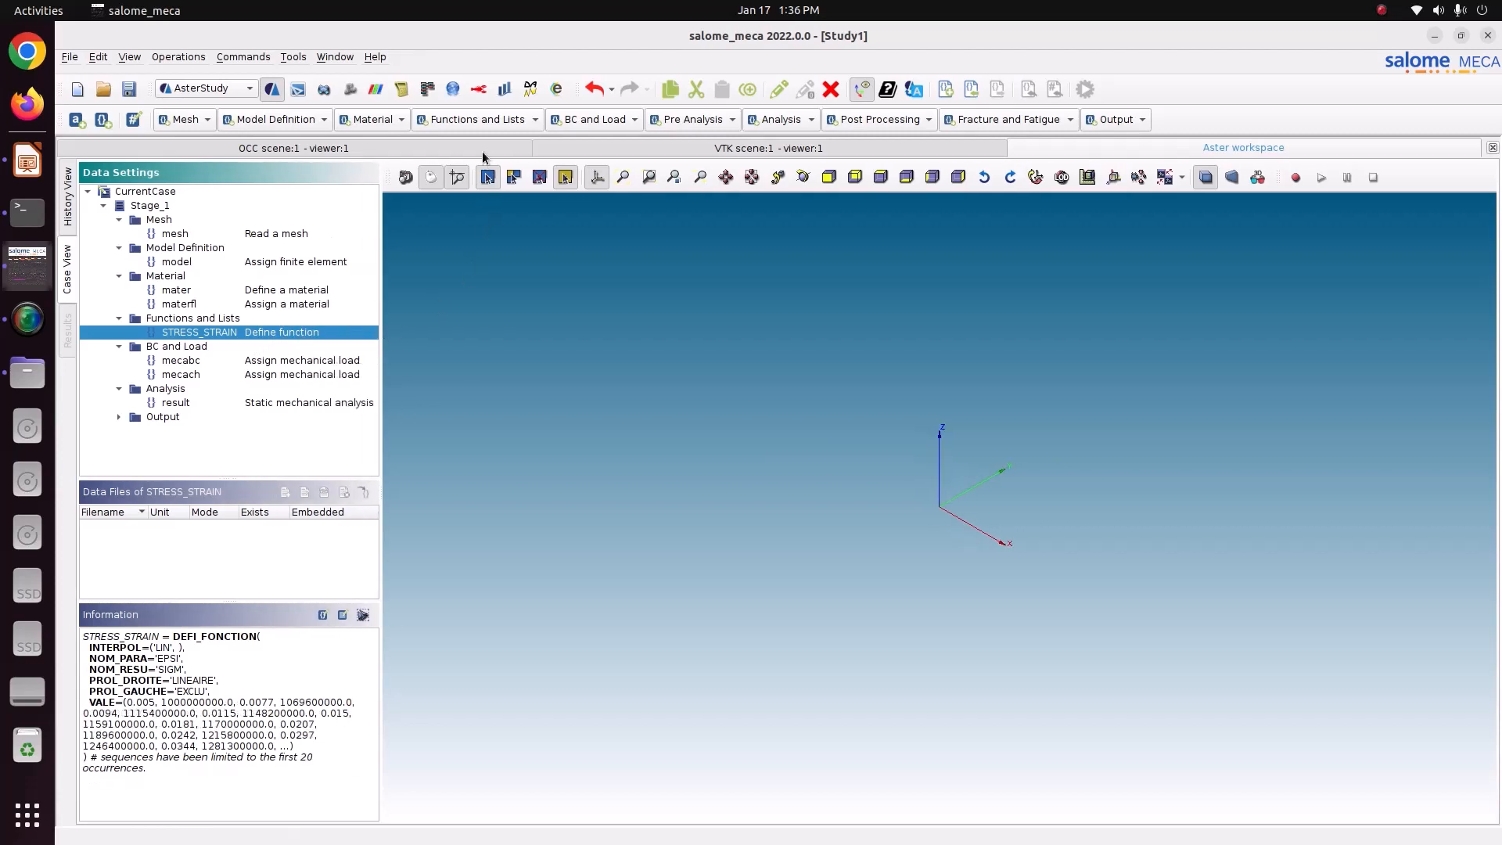
pyautogui.click(478, 119)
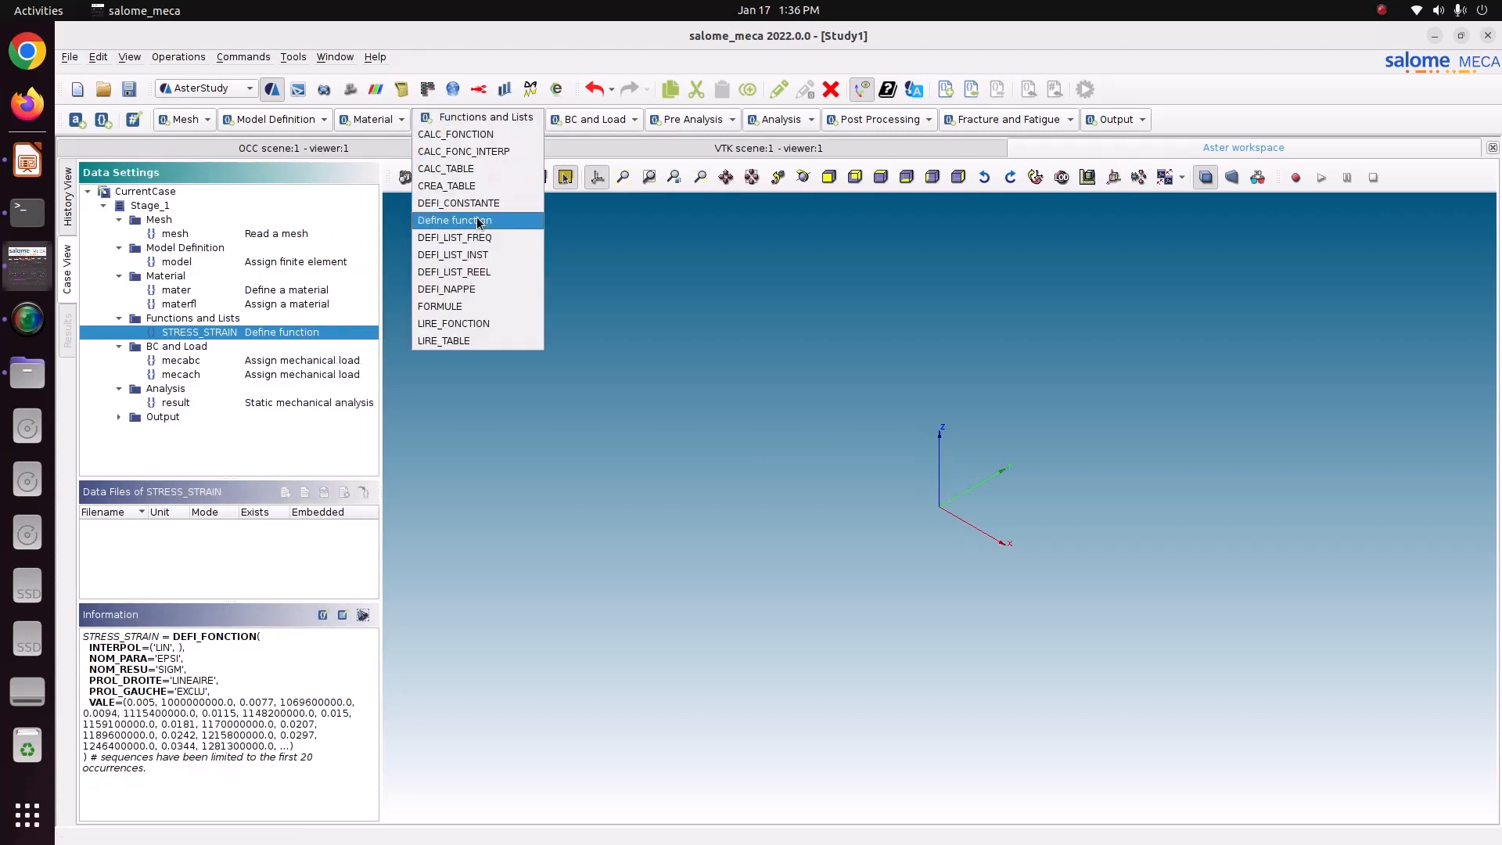
pyautogui.click(920, 304)
# Add the TRACTION property to the mater material with SIGM set to STRESS_STRAIN, check the definition and save it.
pyautogui.click(237, 294)
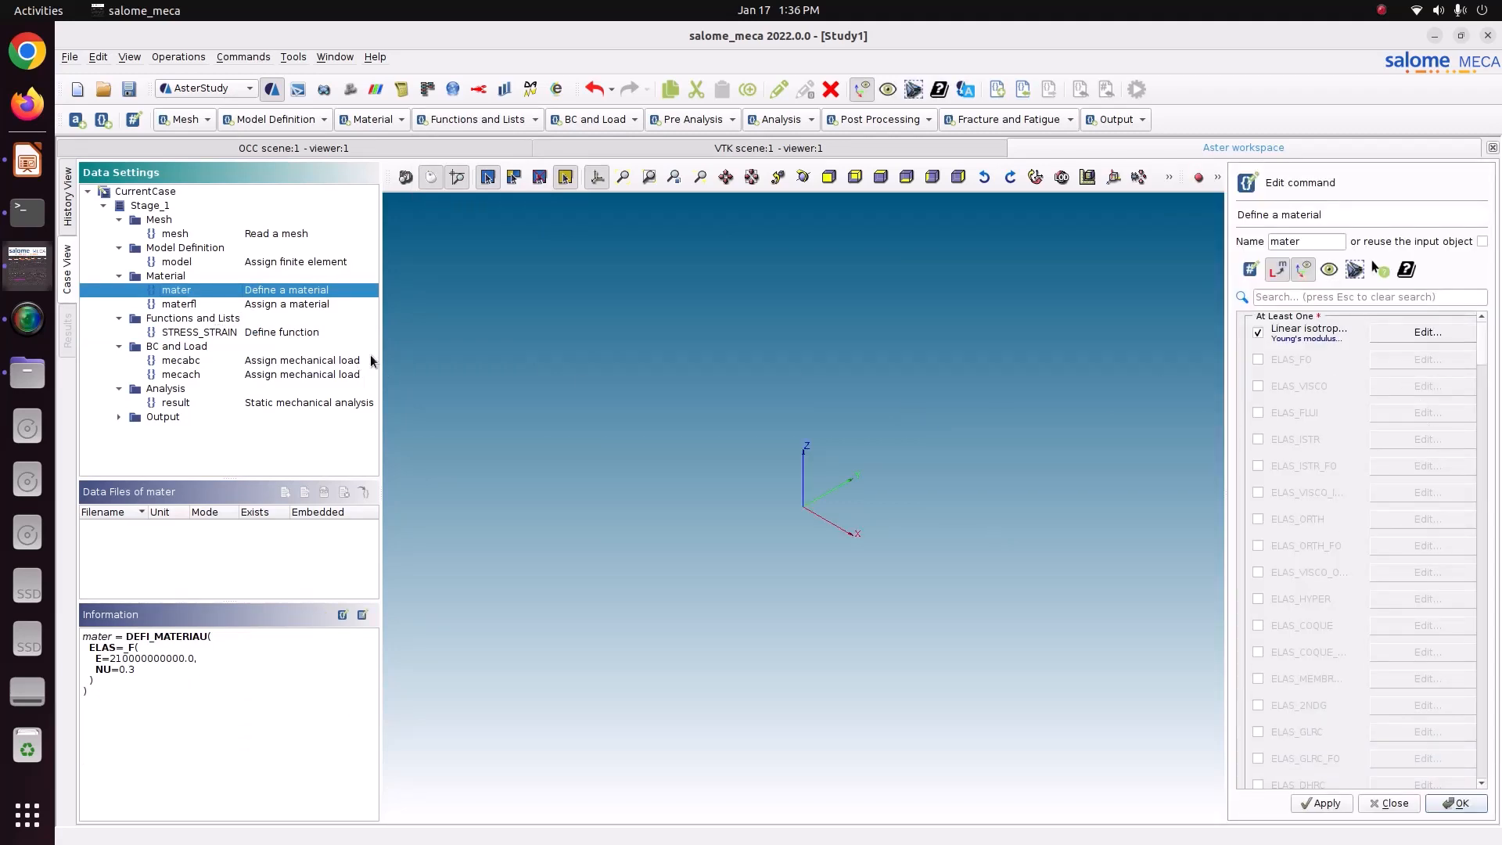
pyautogui.click(1315, 298)
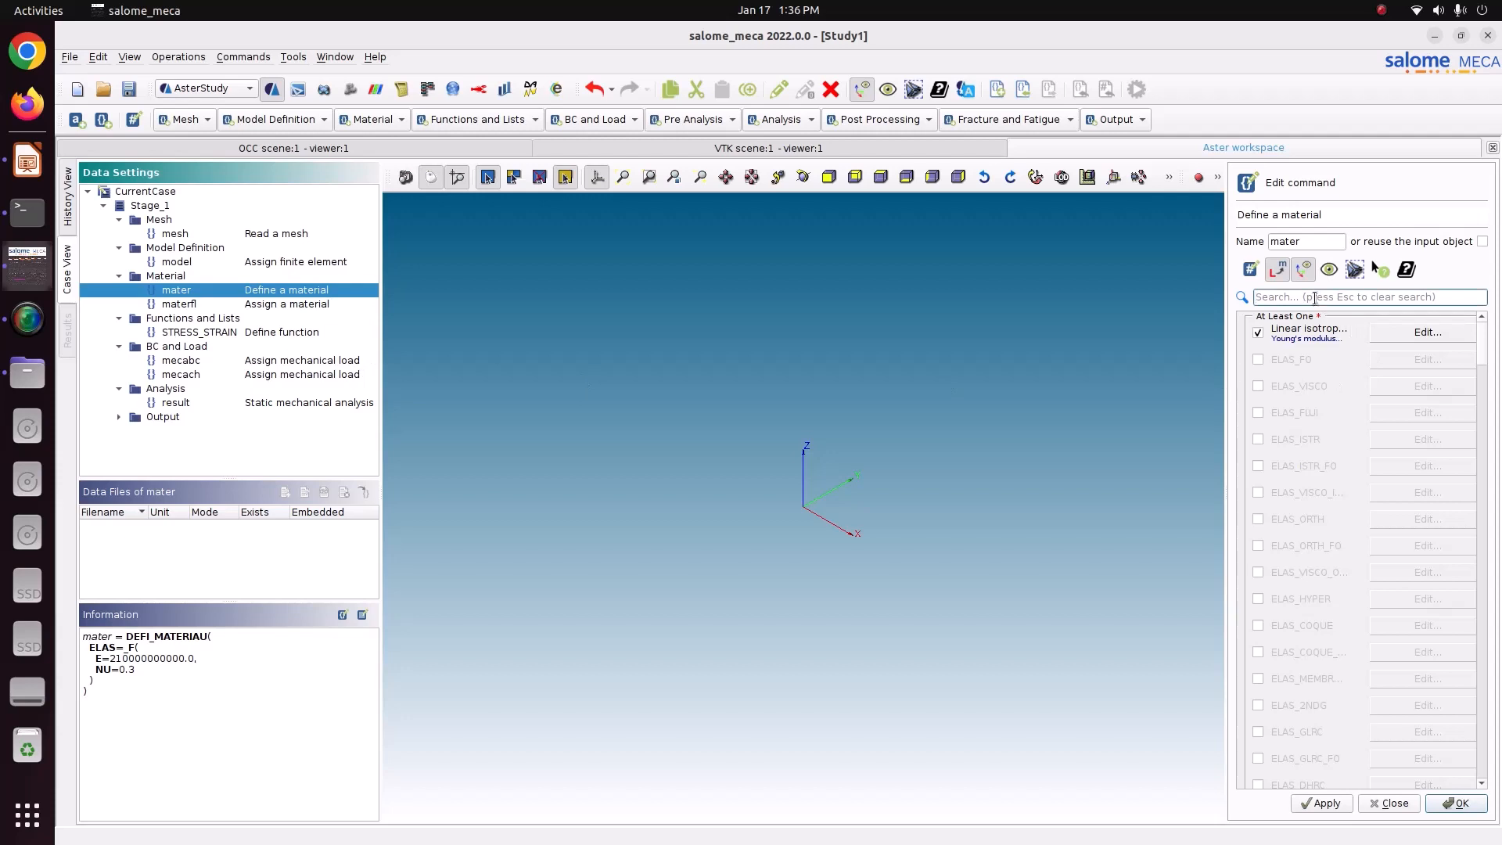
pyautogui.write('t')
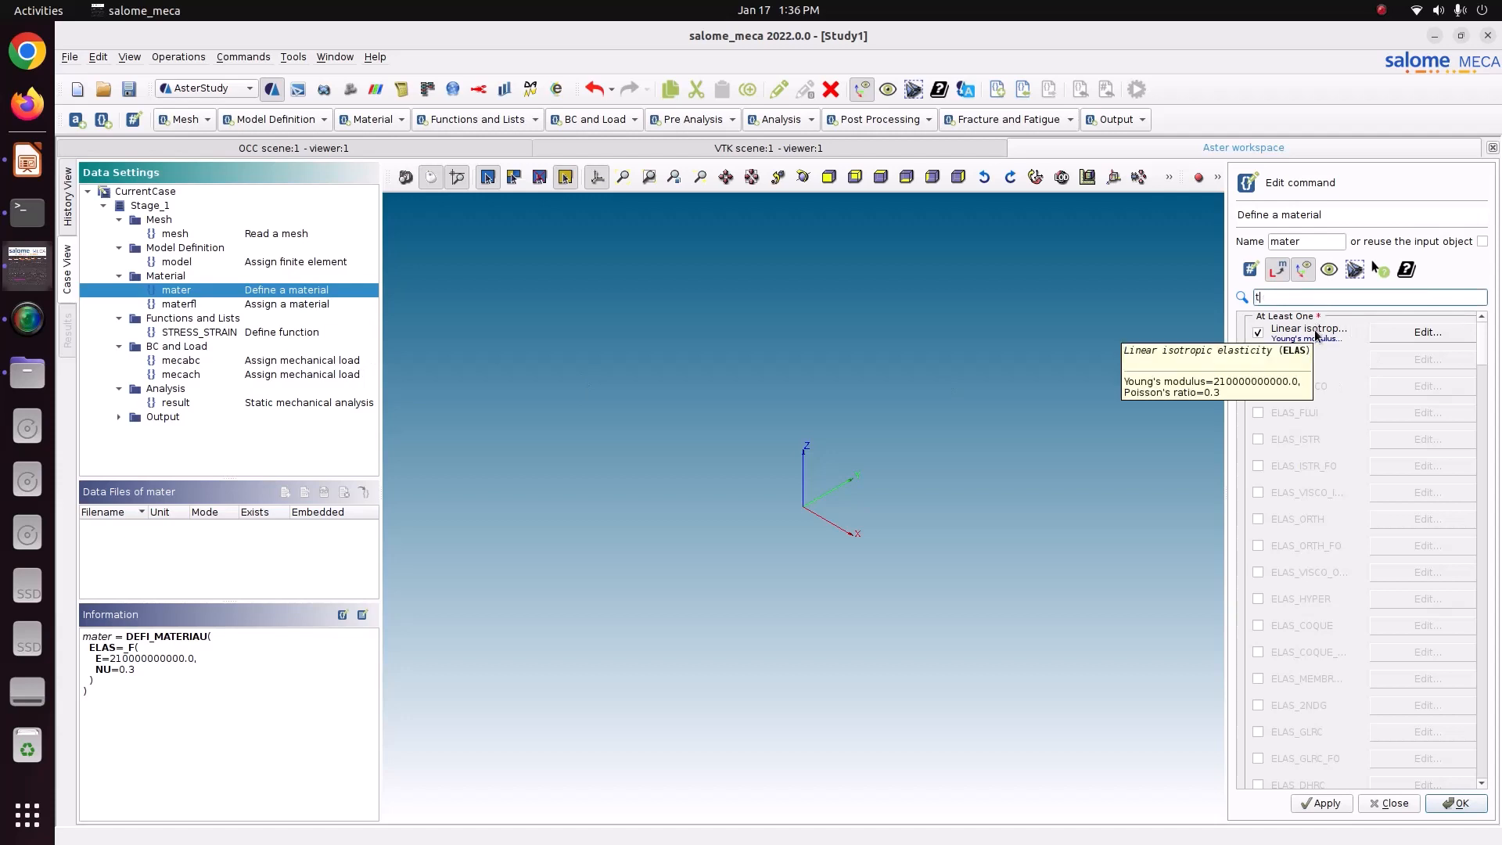
pyautogui.write('ra')
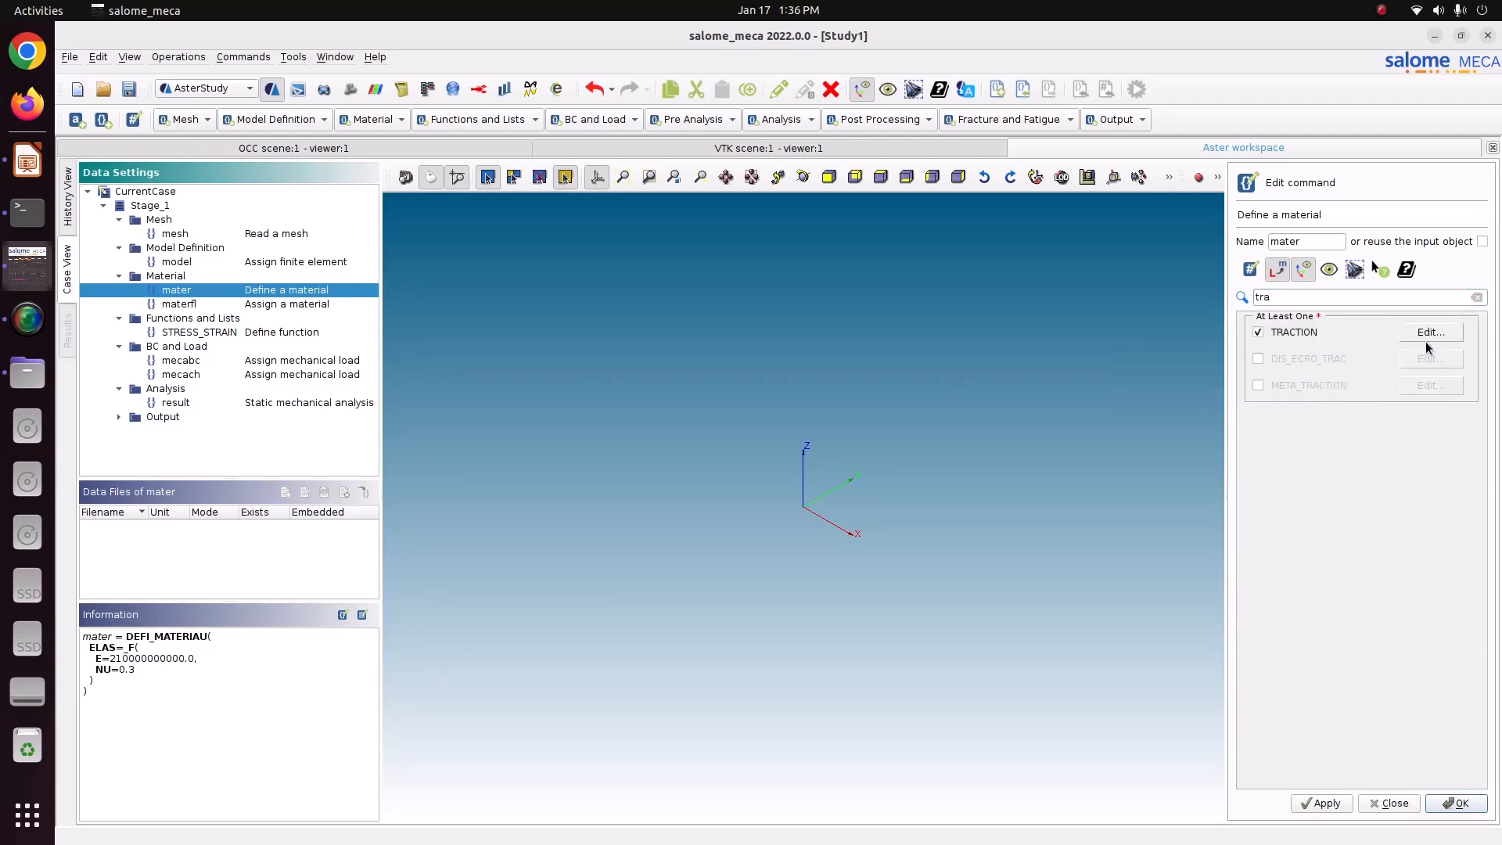
pyautogui.click(1420, 333)
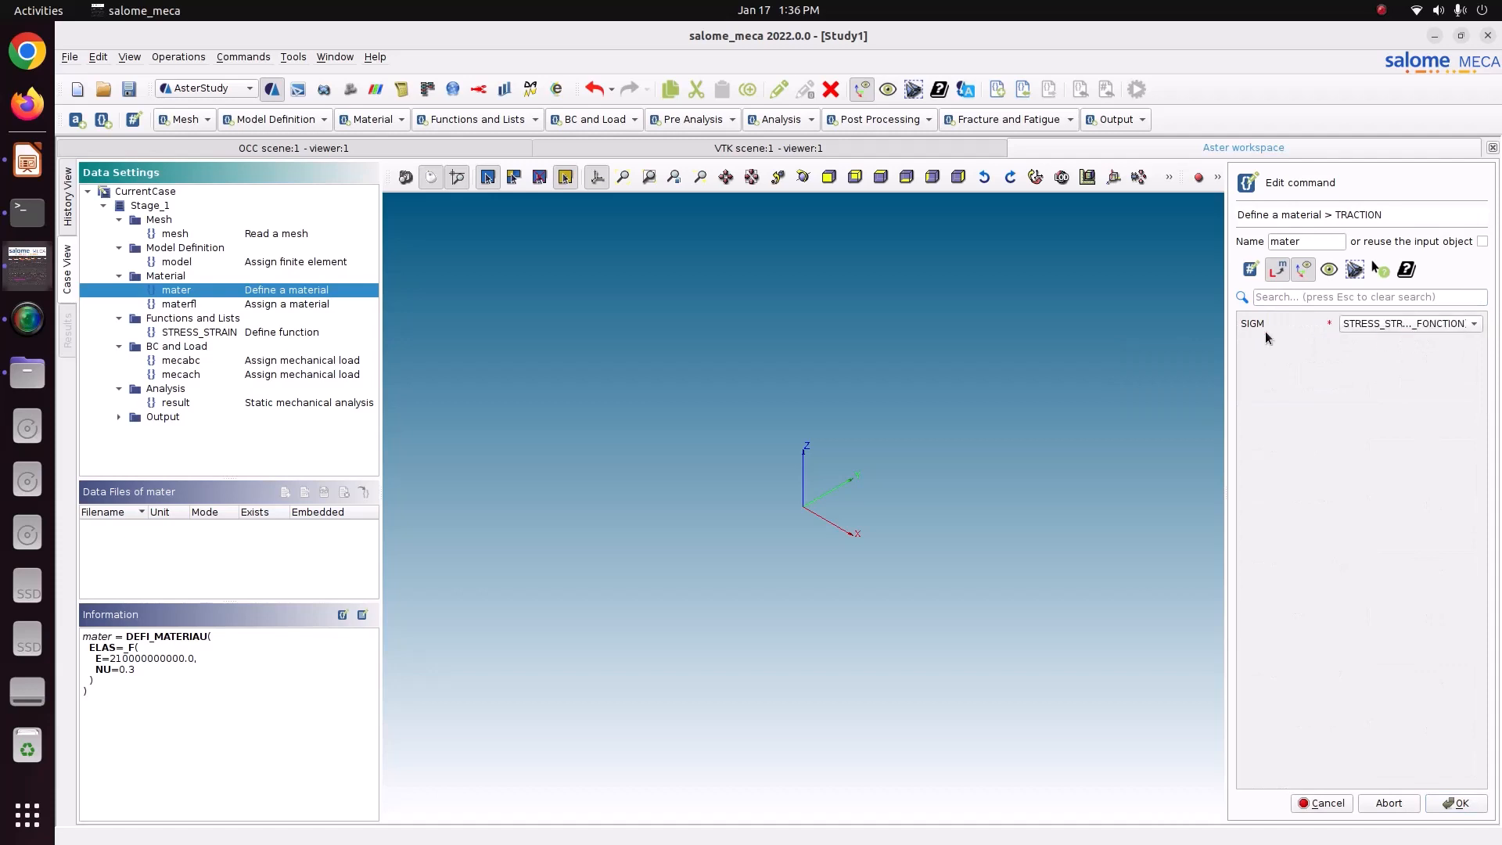
pyautogui.click(1454, 801)
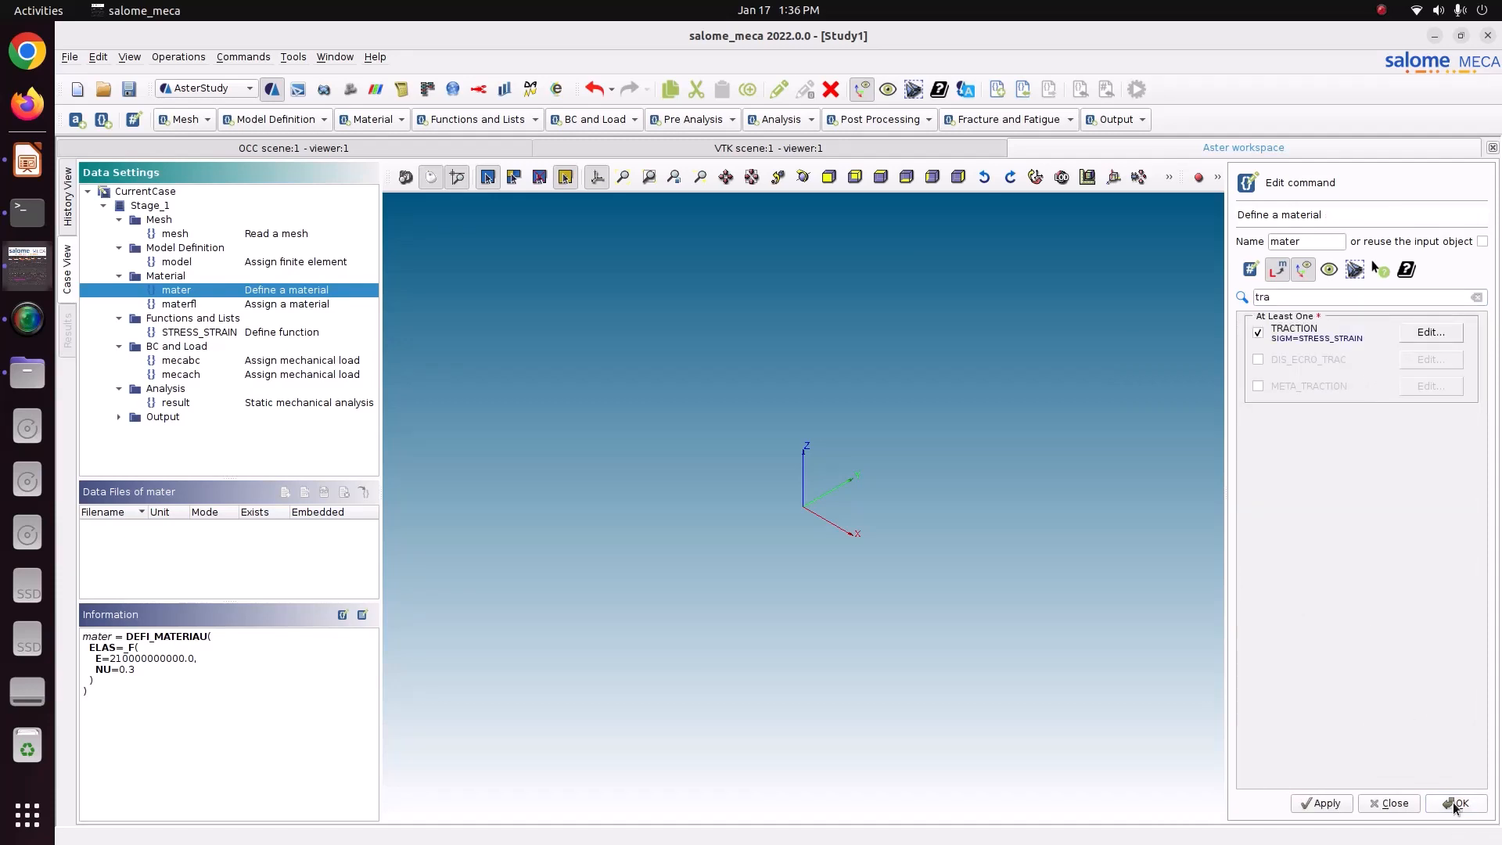
pyautogui.click(1320, 804)
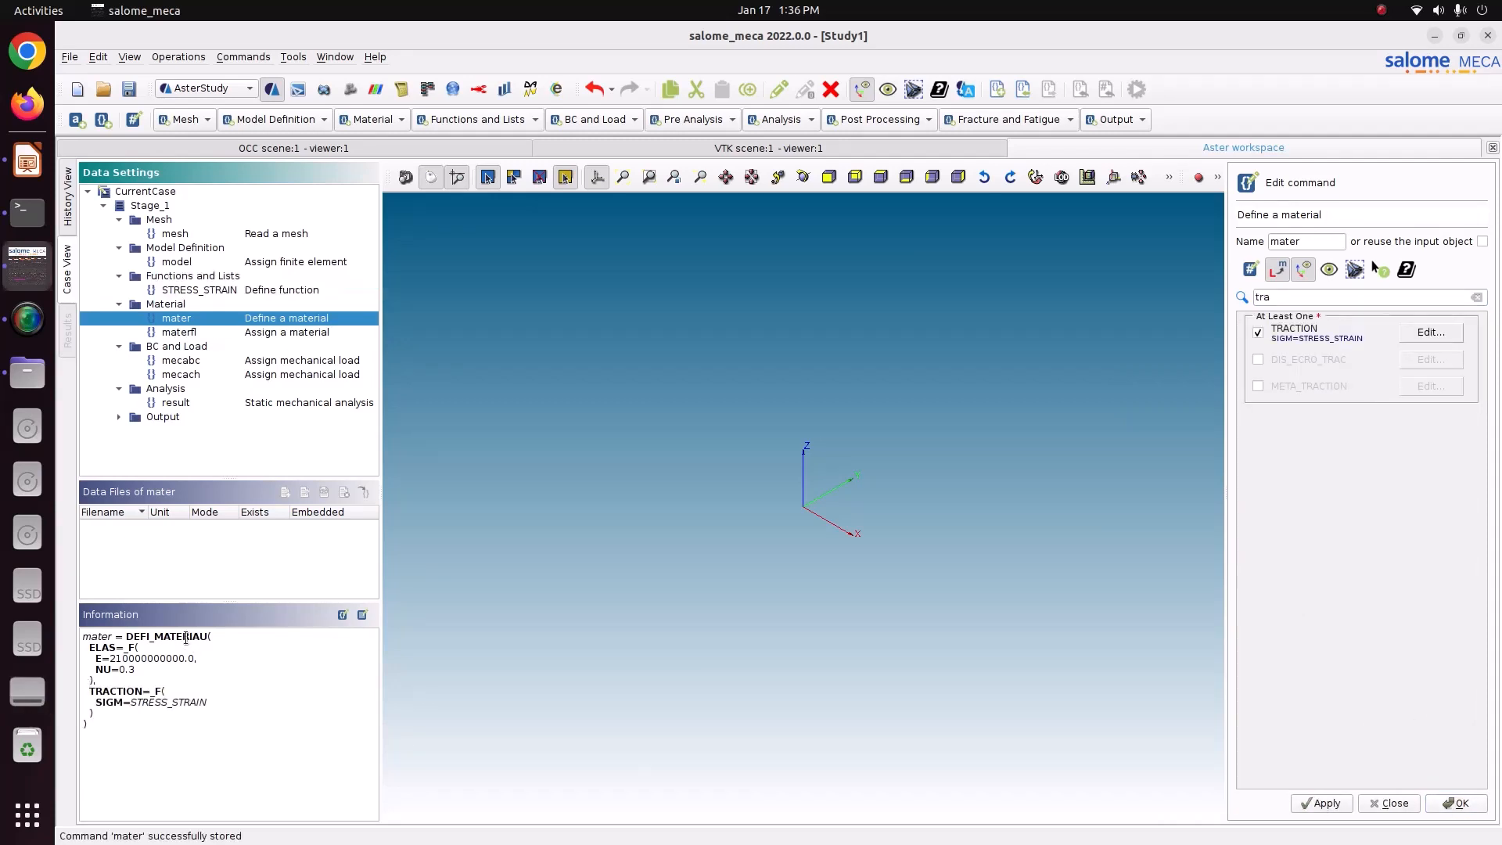
pyautogui.moveTo(96, 648); pyautogui.dragTo(144, 670)
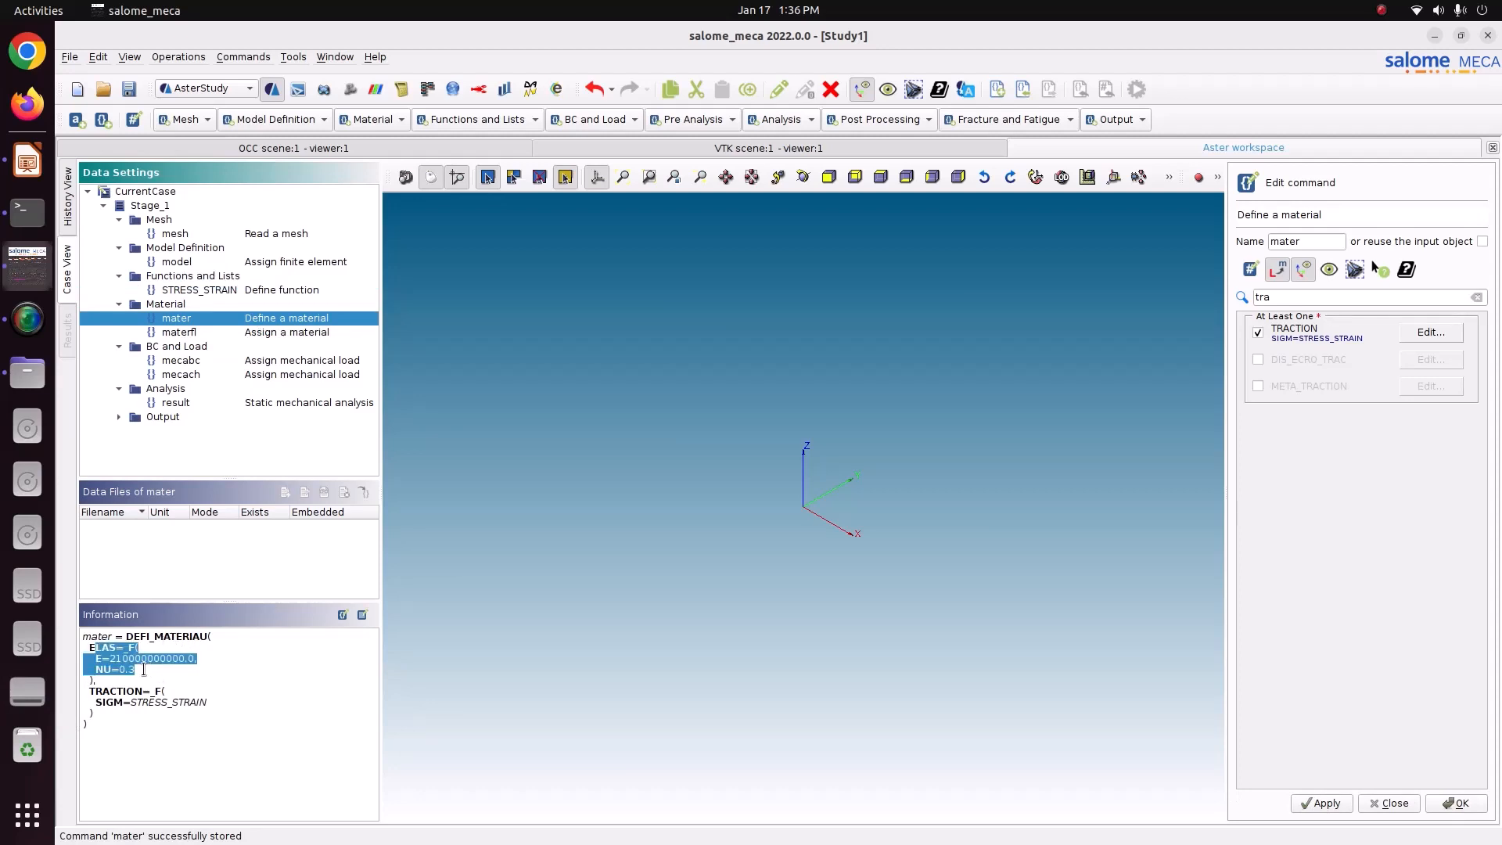
pyautogui.moveTo(90, 690); pyautogui.dragTo(229, 706)
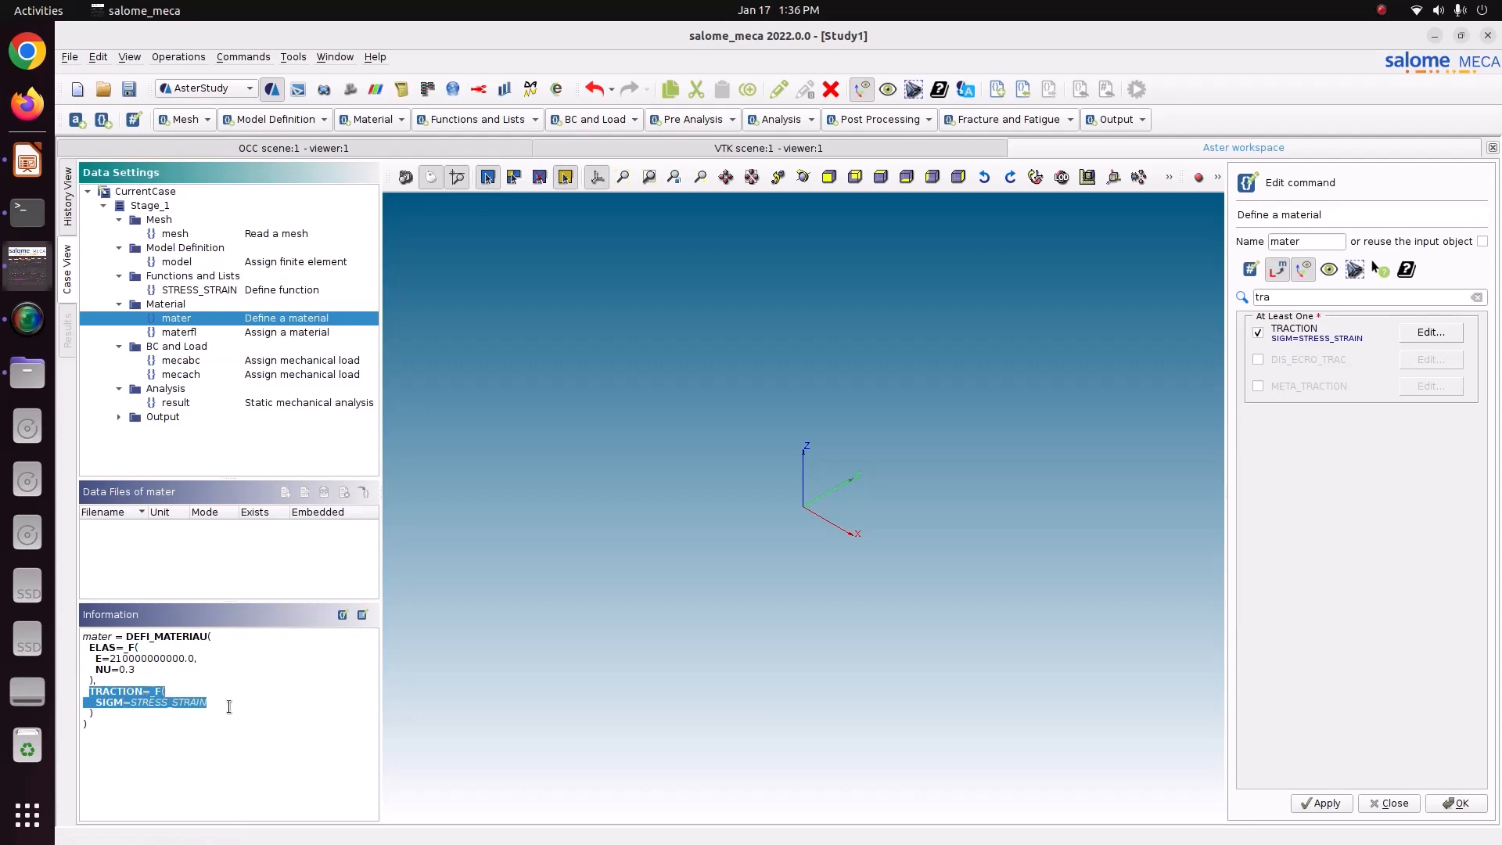
pyautogui.click(1462, 804)
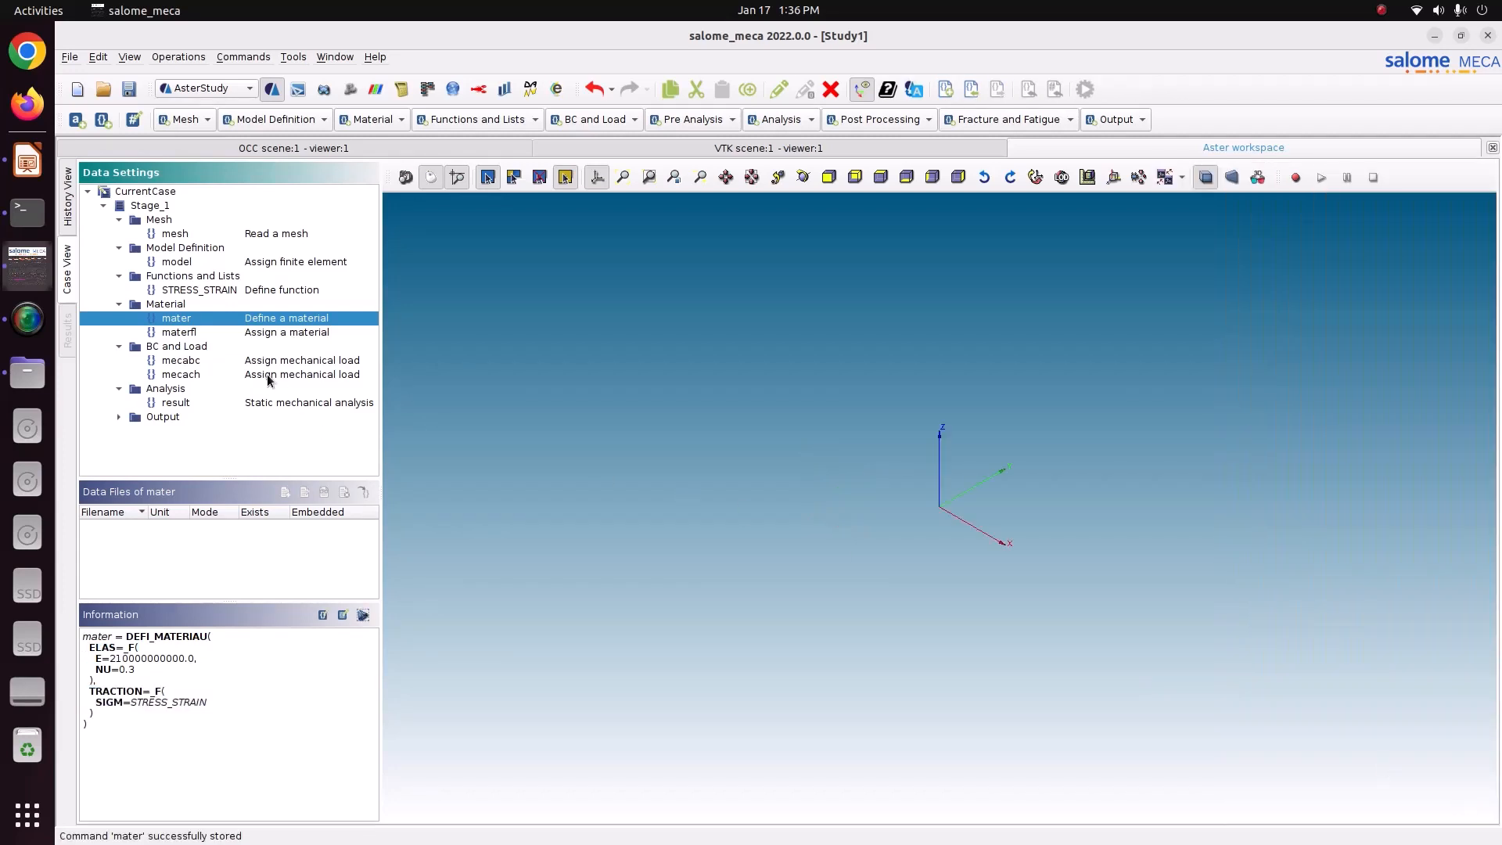
# Edit the mecach load, disabling PRES_REP and enabling FORCE_FACE with one item.
pyautogui.click(237, 336)
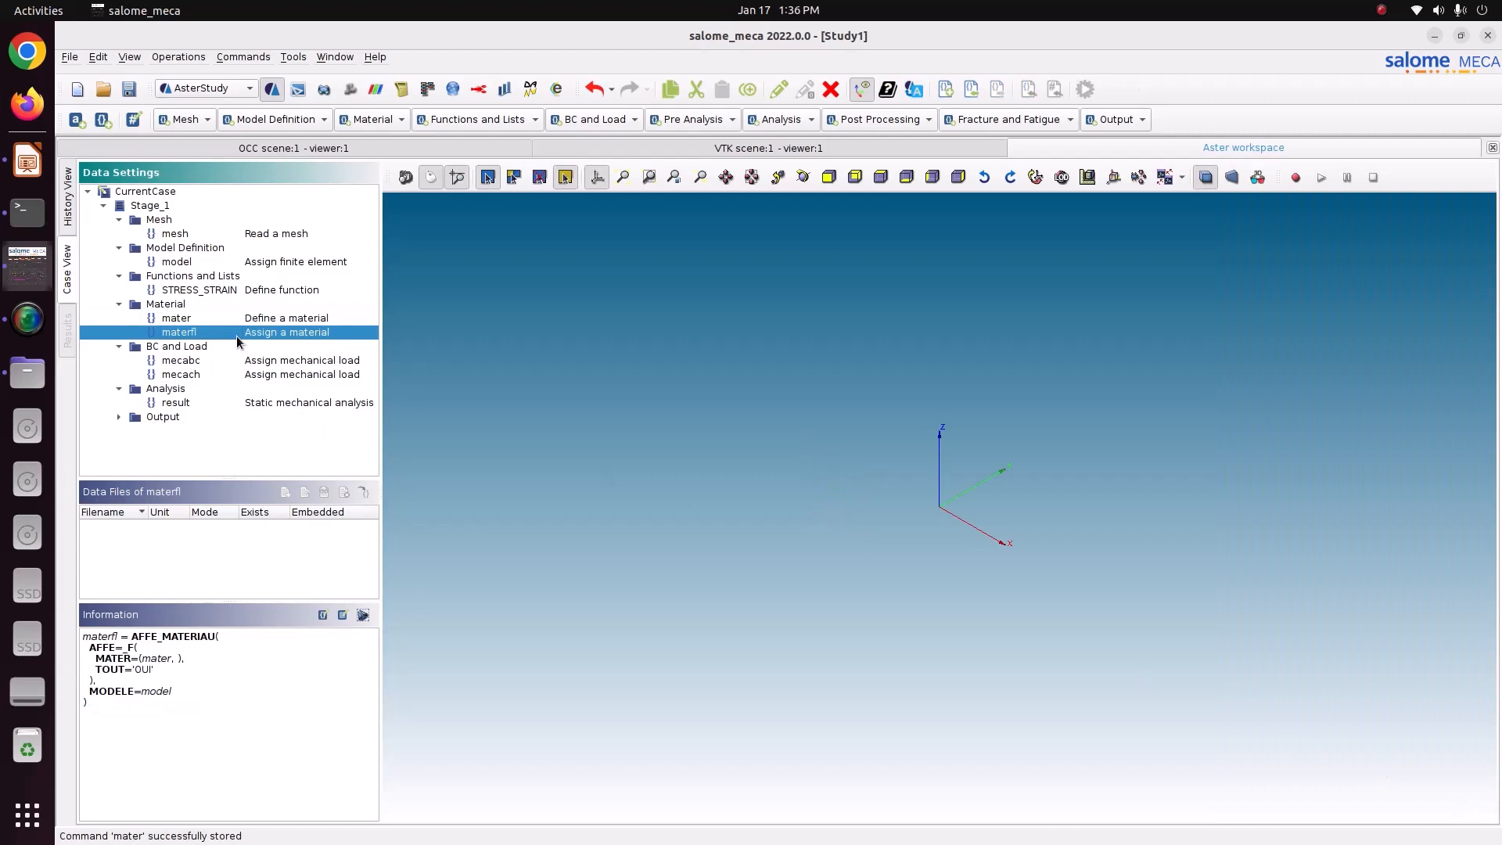
pyautogui.click(246, 362)
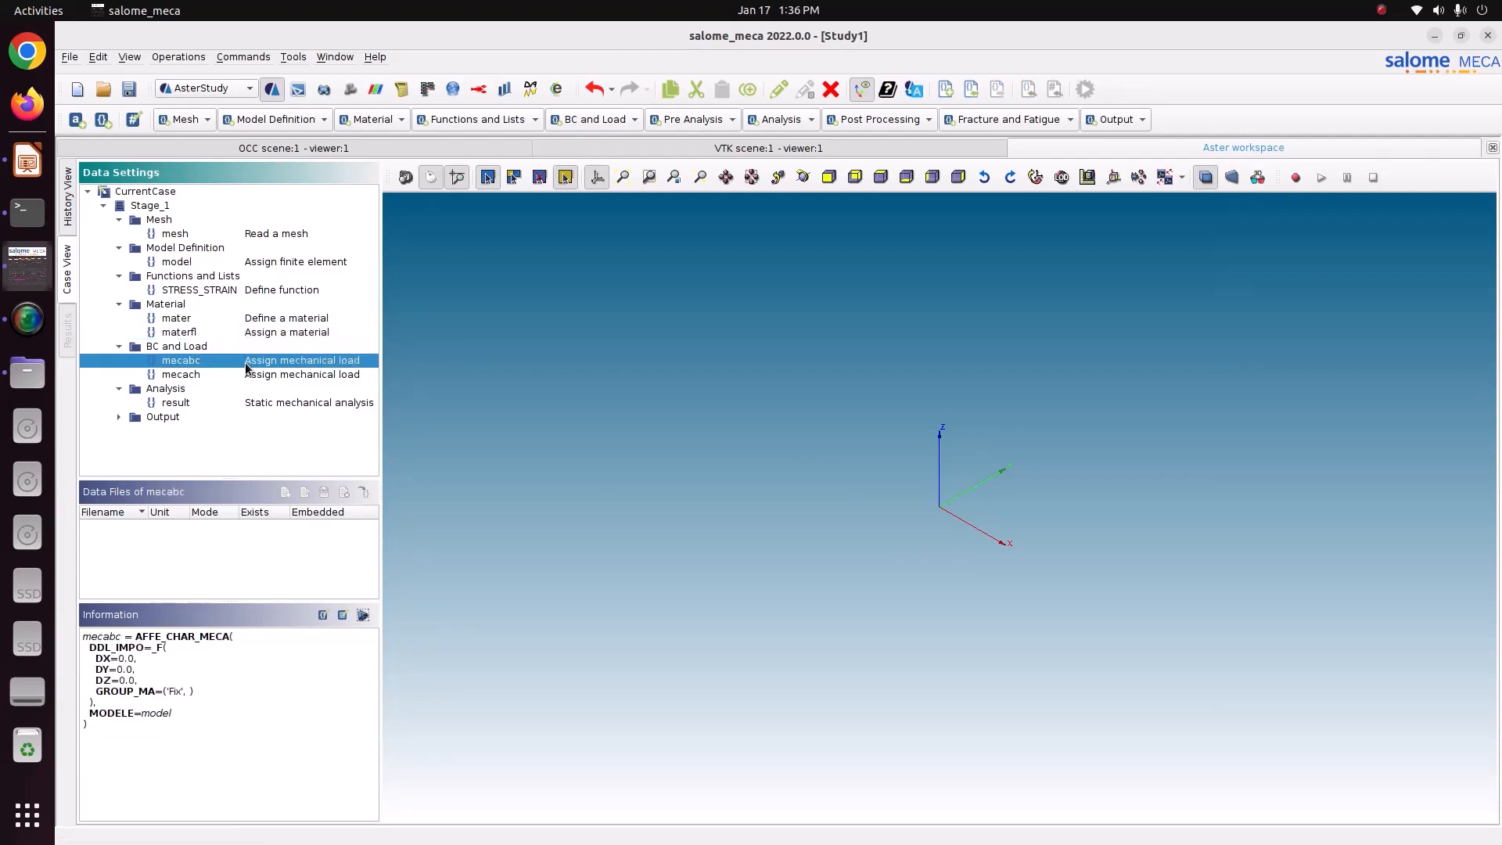
pyautogui.click(248, 377)
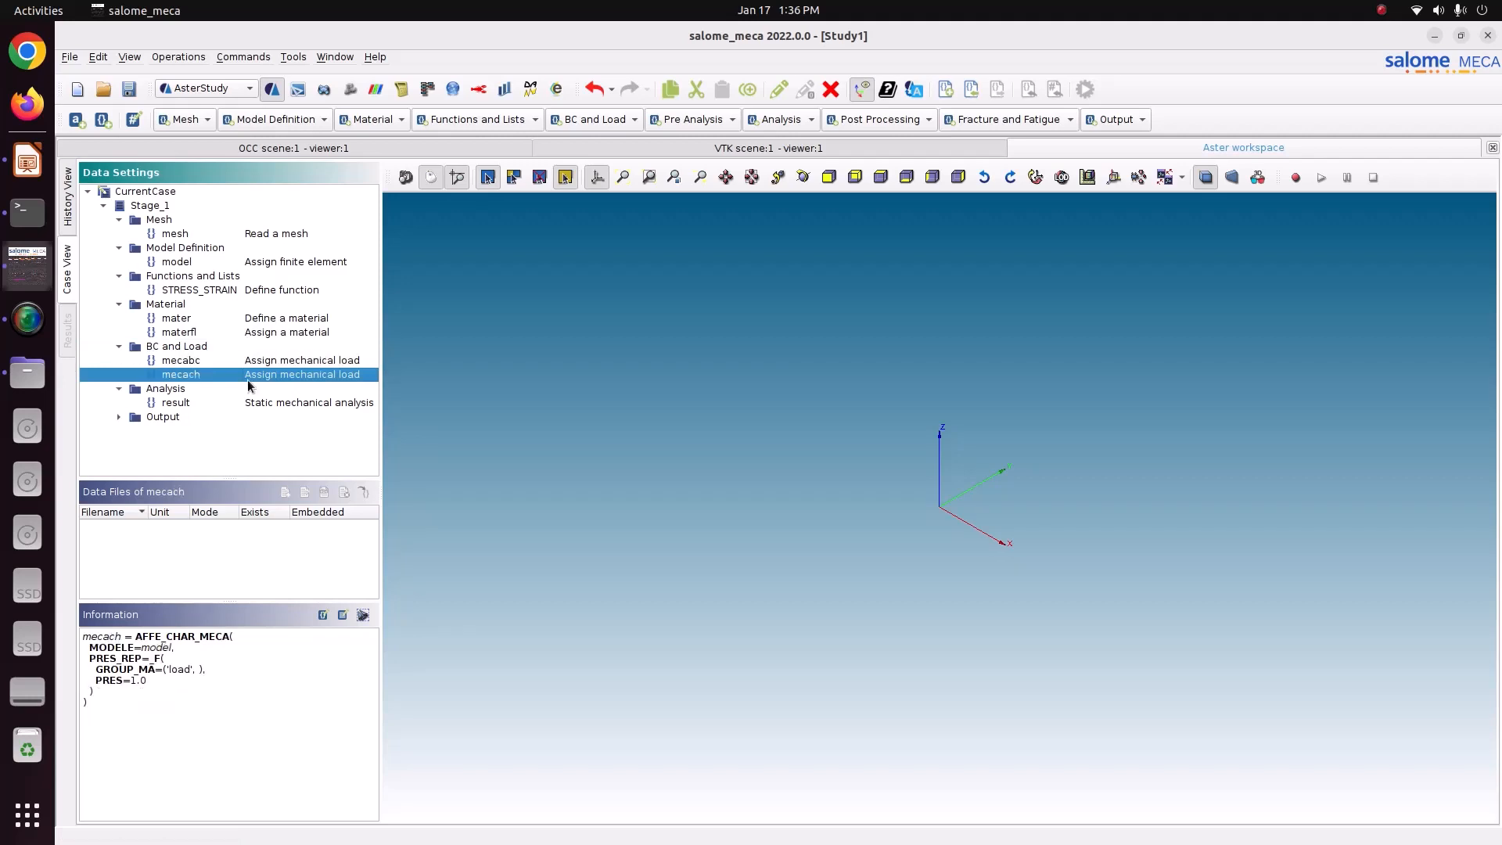
pyautogui.doubleClick(248, 381)
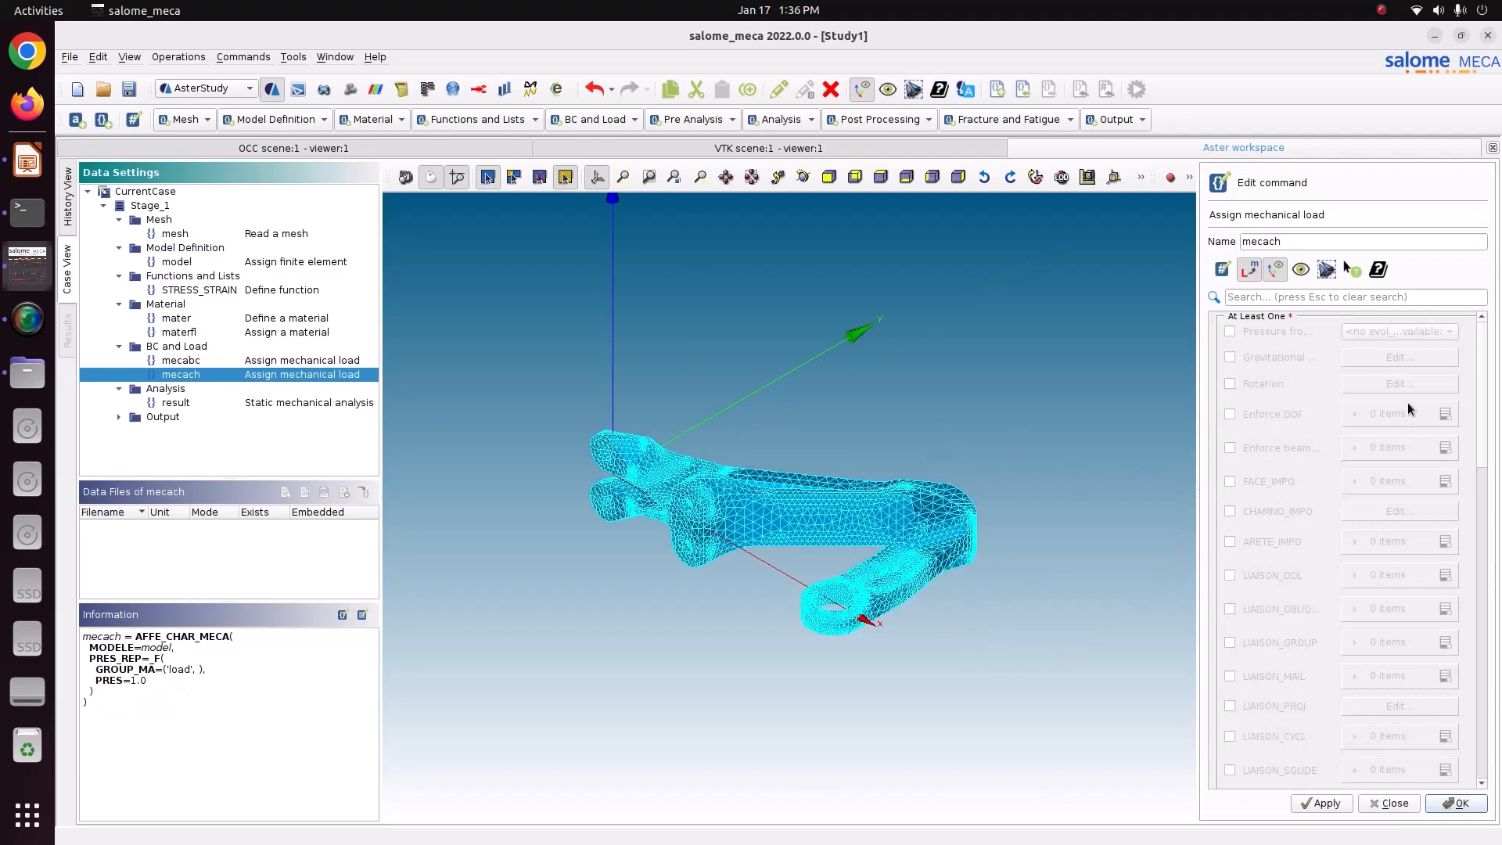
pyautogui.scroll(-5, 1257, 607)
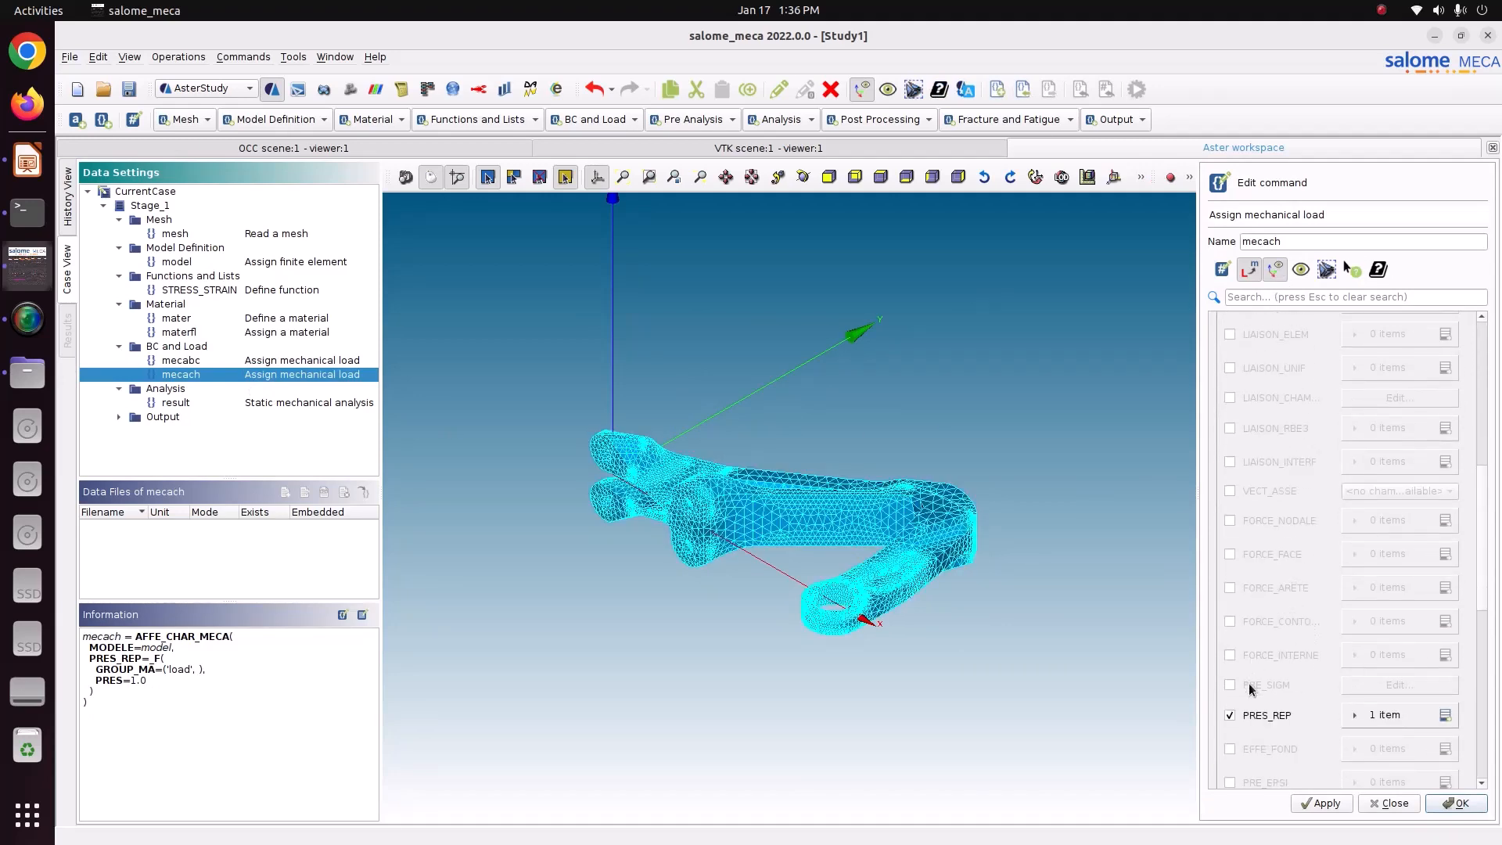
pyautogui.click(1251, 715)
pyautogui.click(1292, 556)
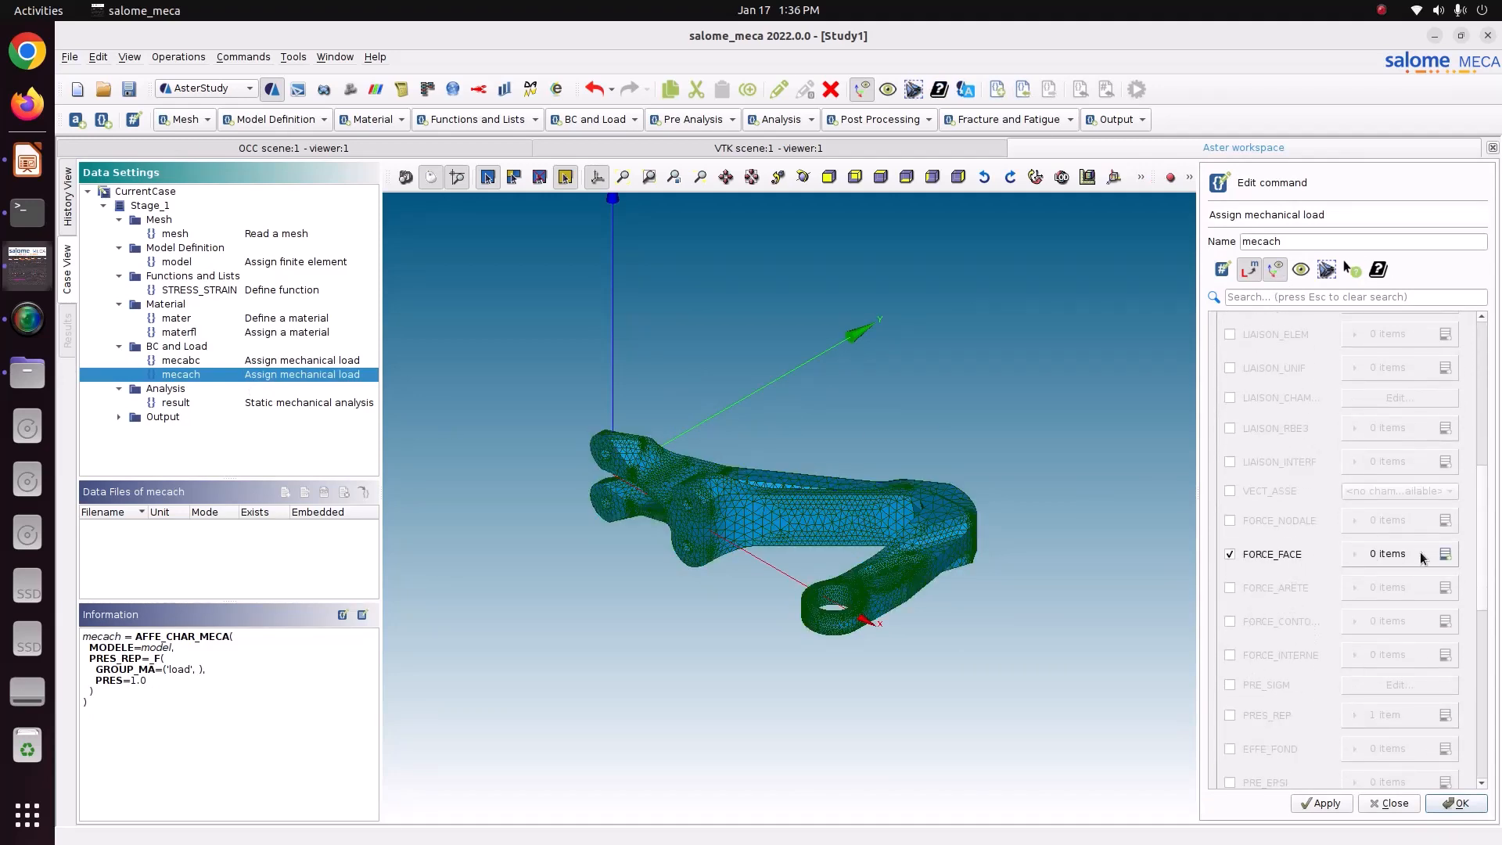
pyautogui.click(1445, 554)
# Assign the FORCE_FACE item to the load element group and enable its FY component.
pyautogui.click(1326, 585)
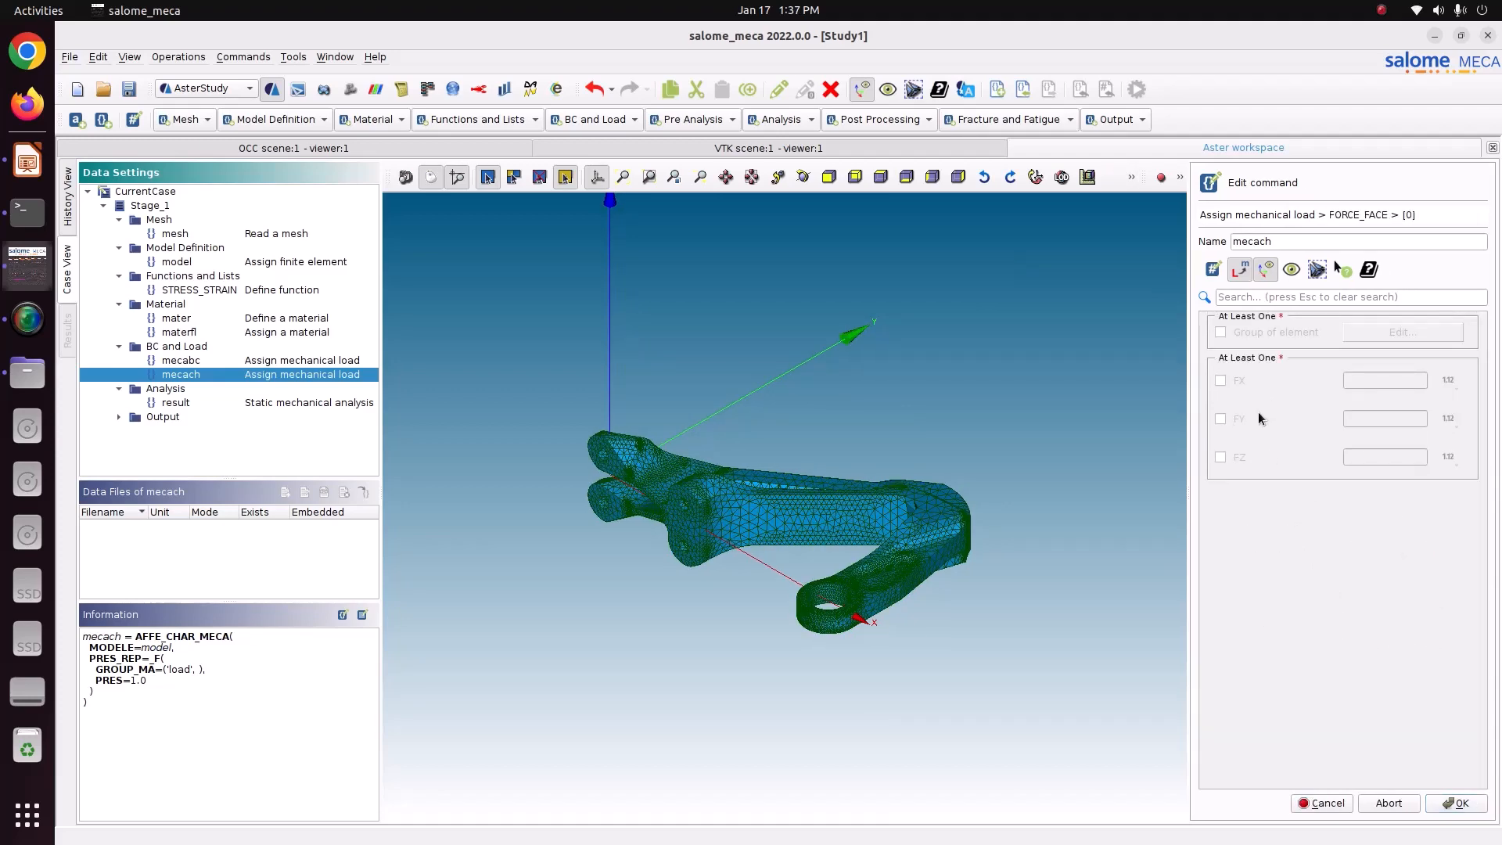
pyautogui.click(1252, 335)
pyautogui.click(1416, 336)
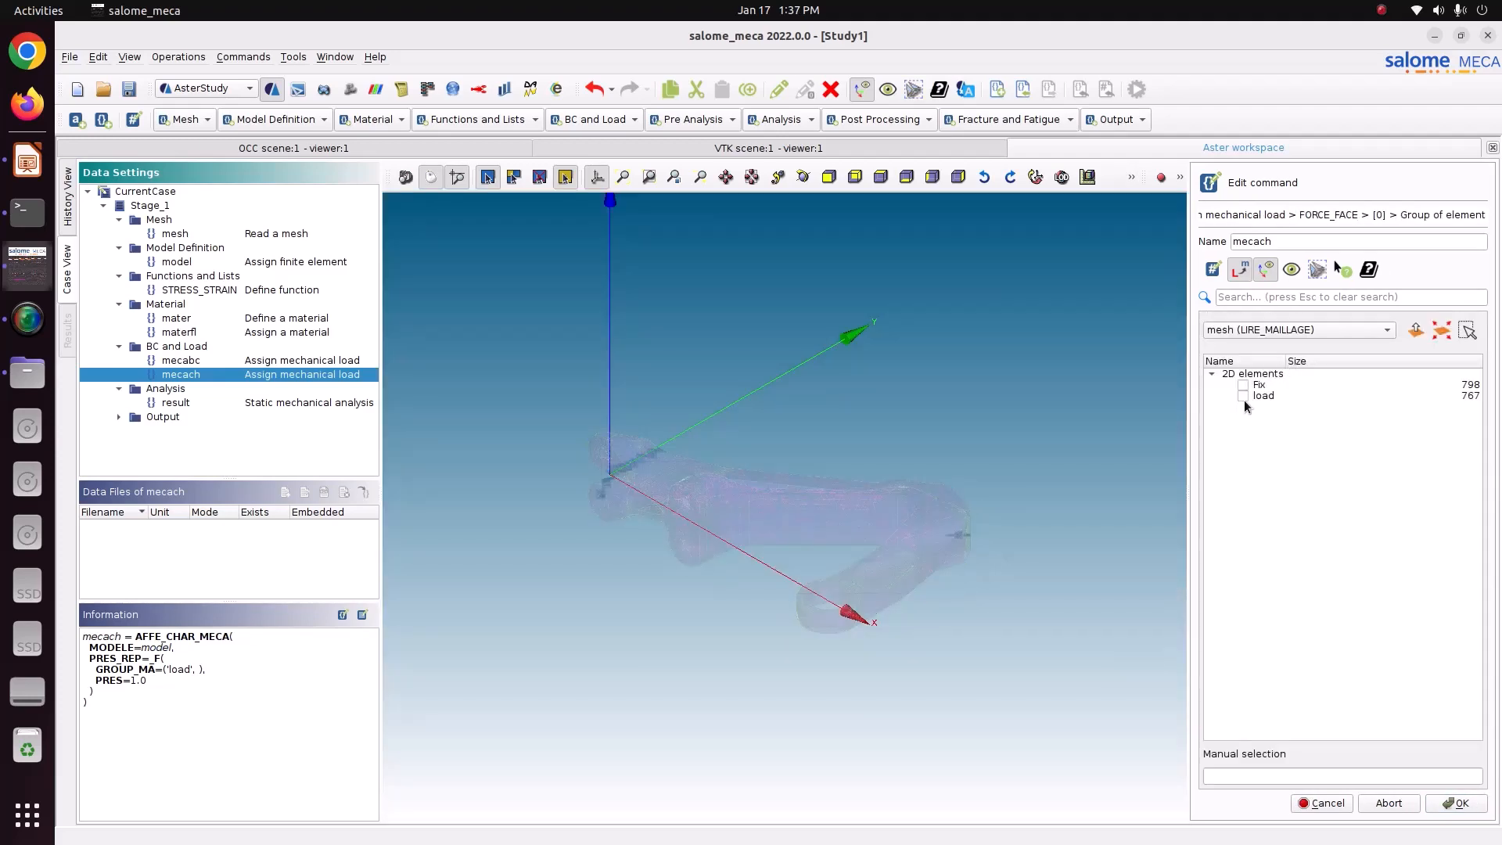
pyautogui.click(1243, 396)
pyautogui.click(1455, 804)
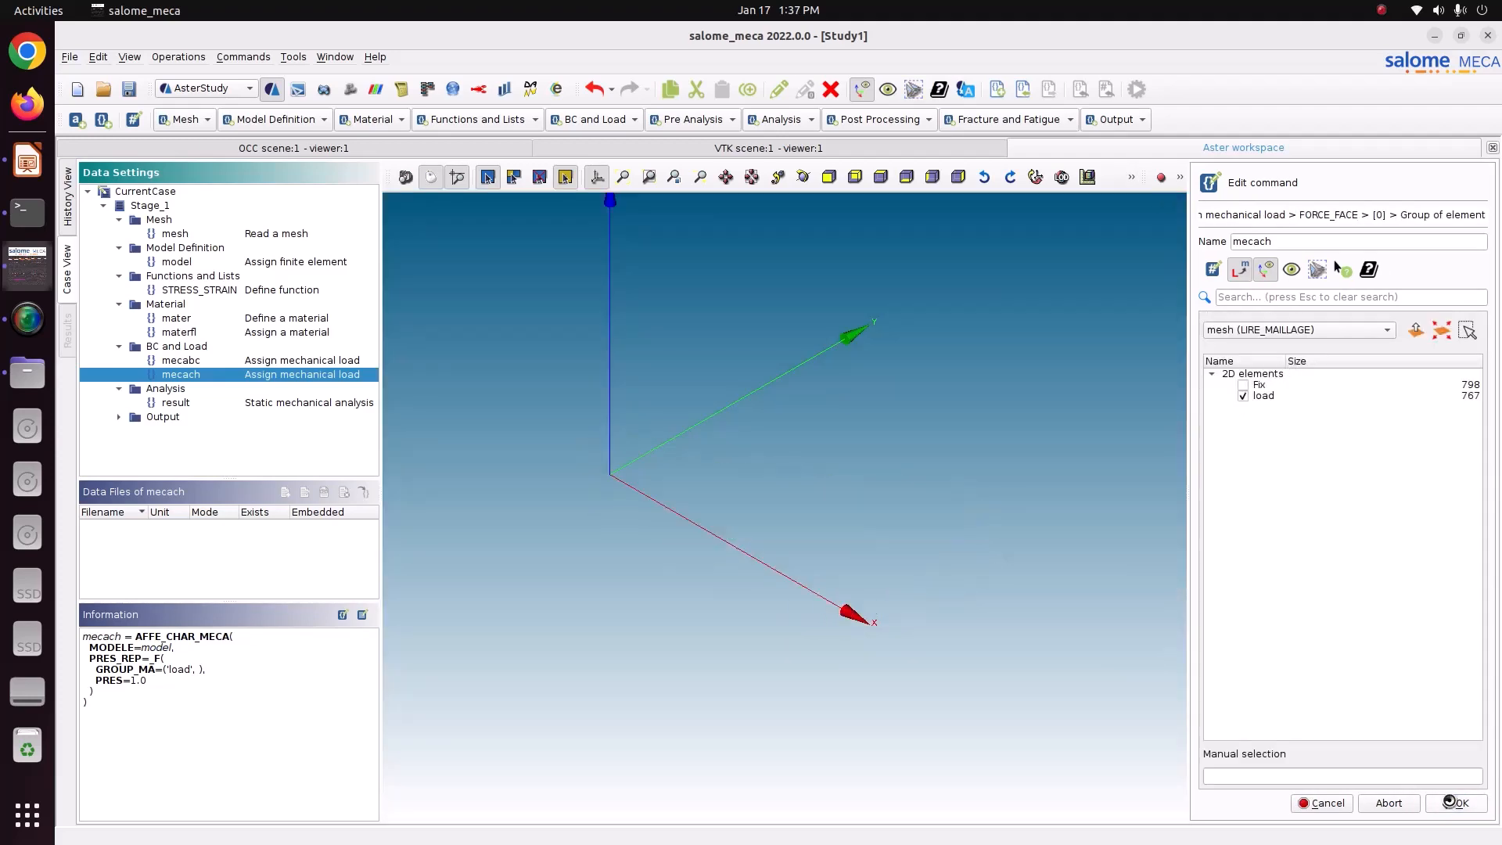
pyautogui.click(1221, 419)
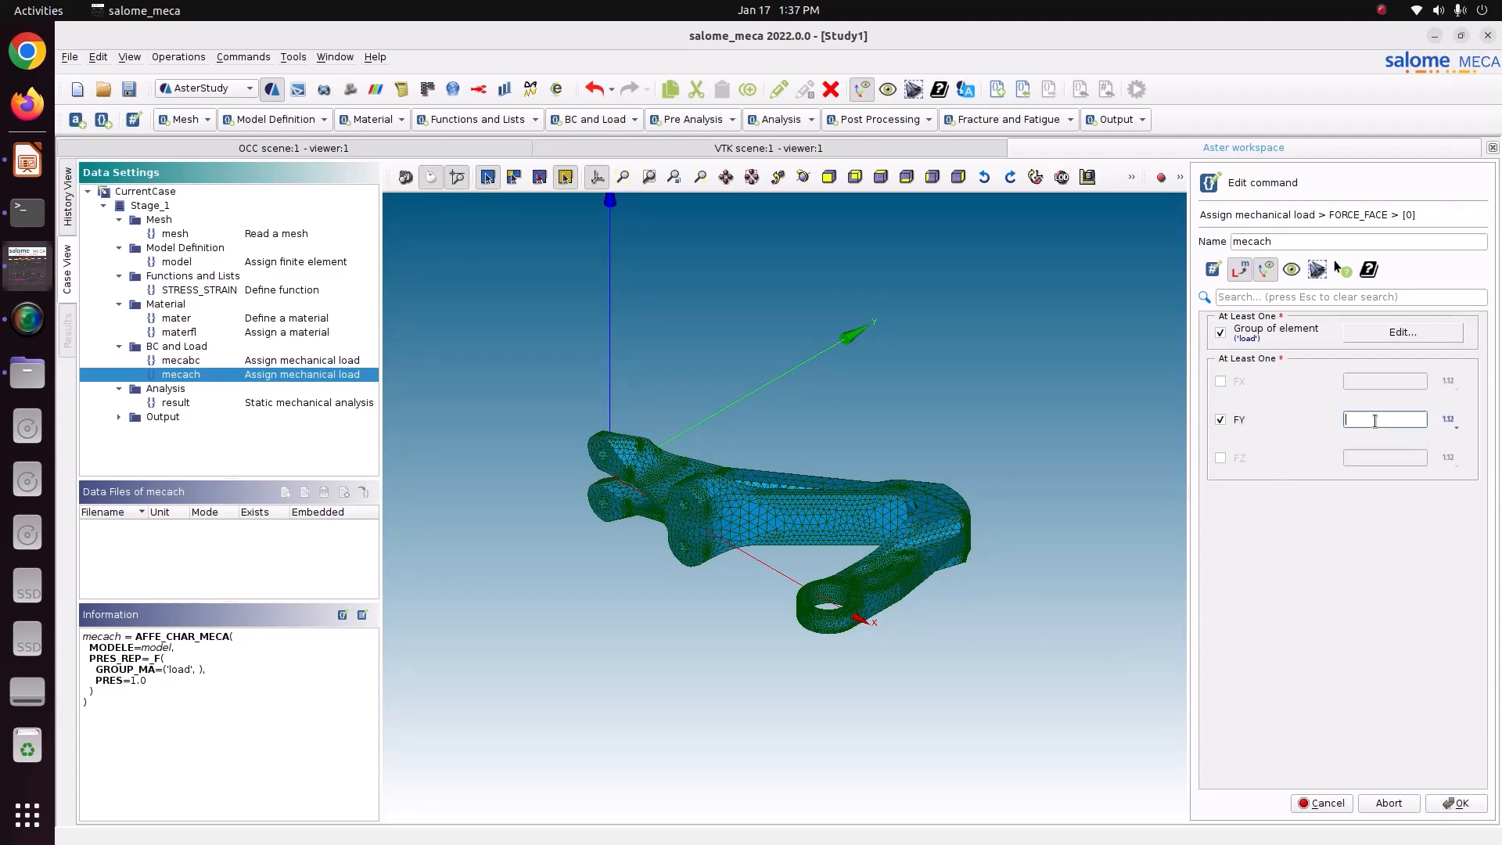
# Look up the inner surface's area and FY load on the second bracket.pptx slide in LibreOffice Impress, returning to Salome-Meca.
pyautogui.click(28, 161)
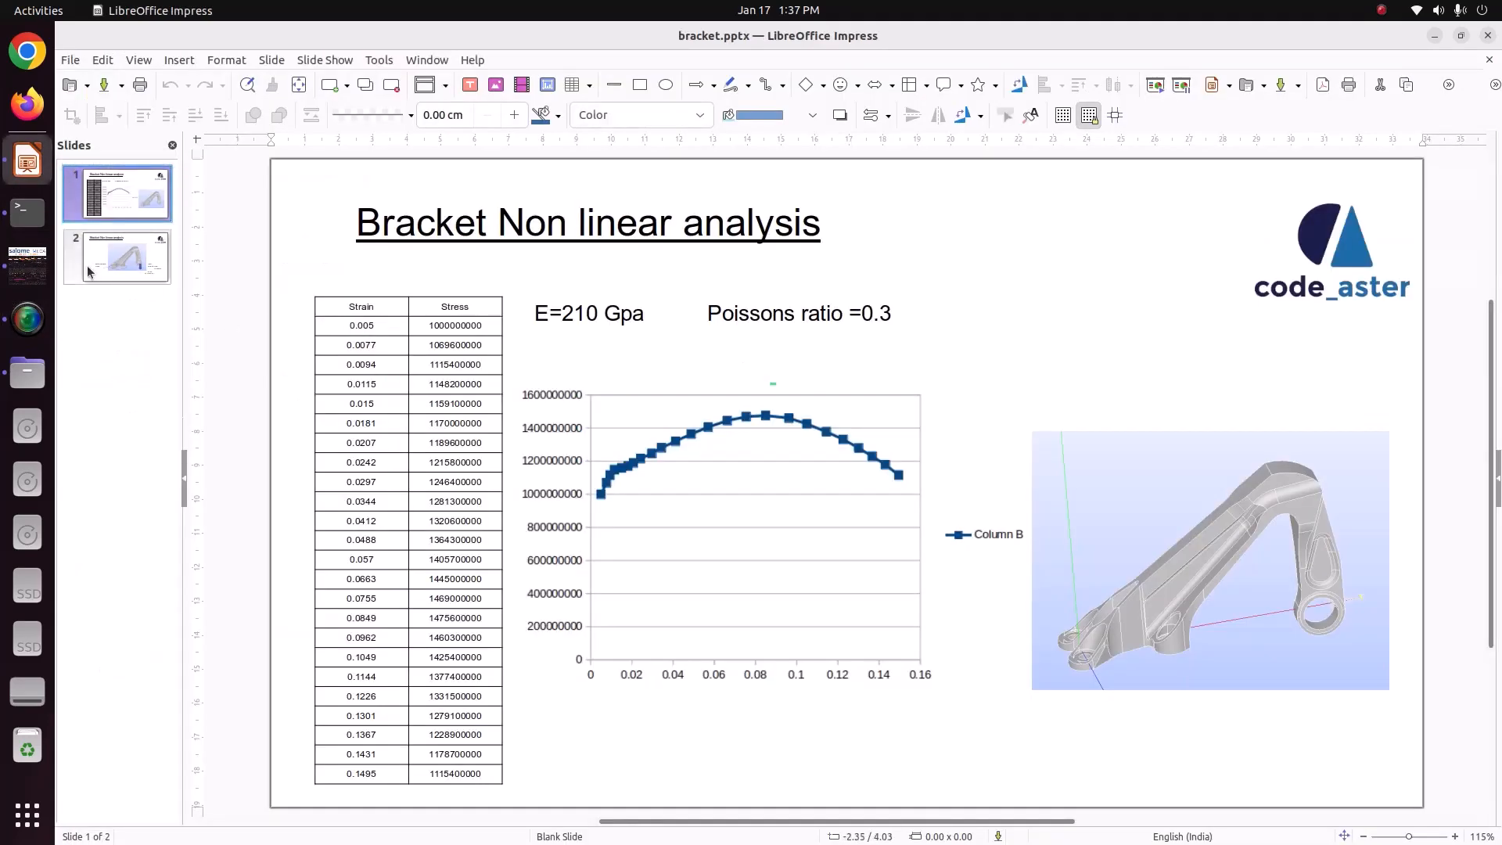
pyautogui.click(118, 258)
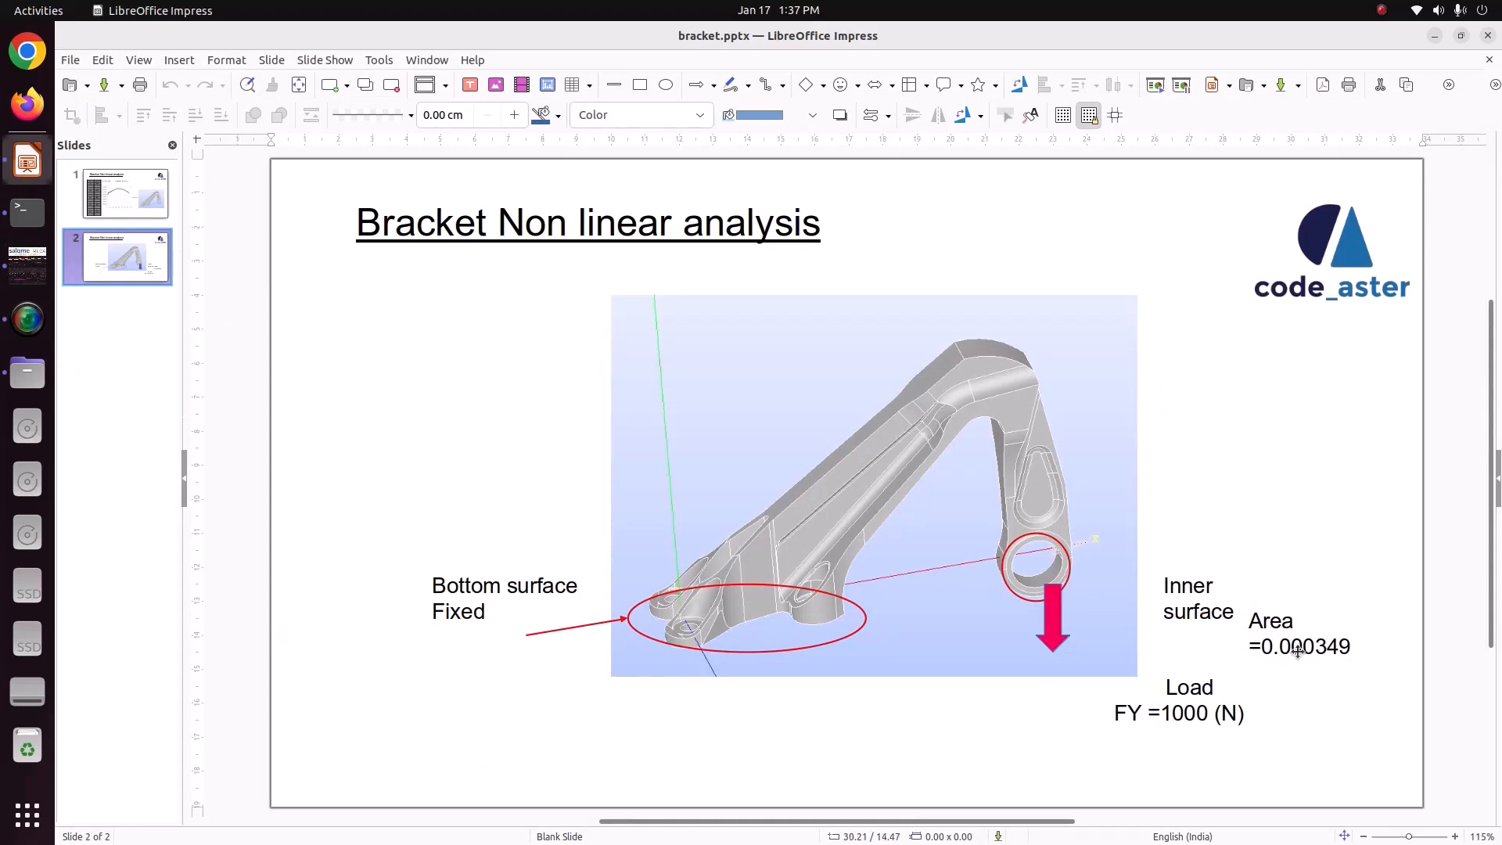
pyautogui.click(27, 265)
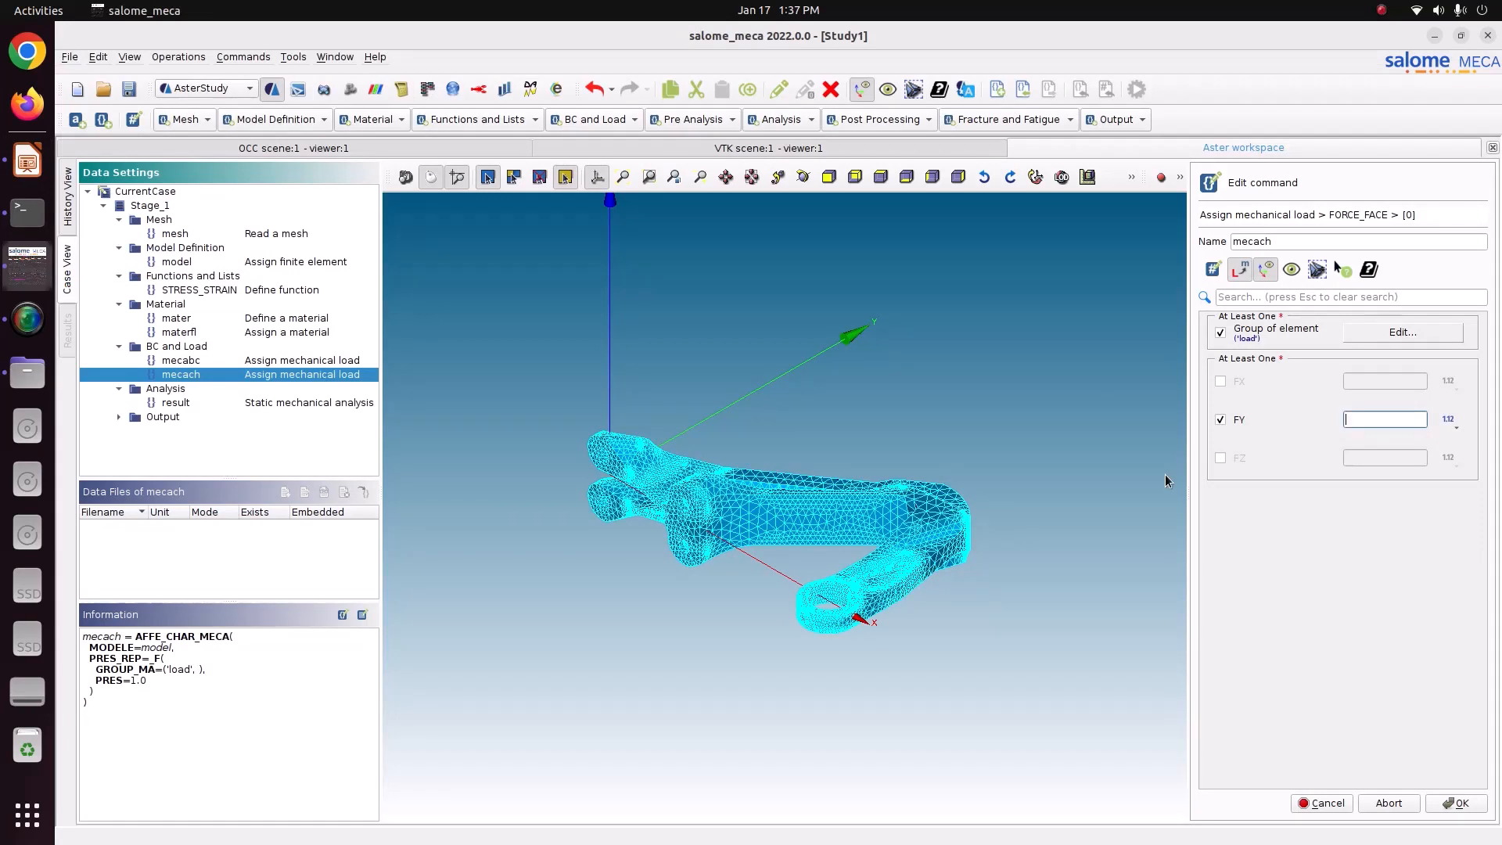
# Switch FY to a variable and start creating one named Pressure with the expression 1000/0.0034.
pyautogui.click(1441, 421)
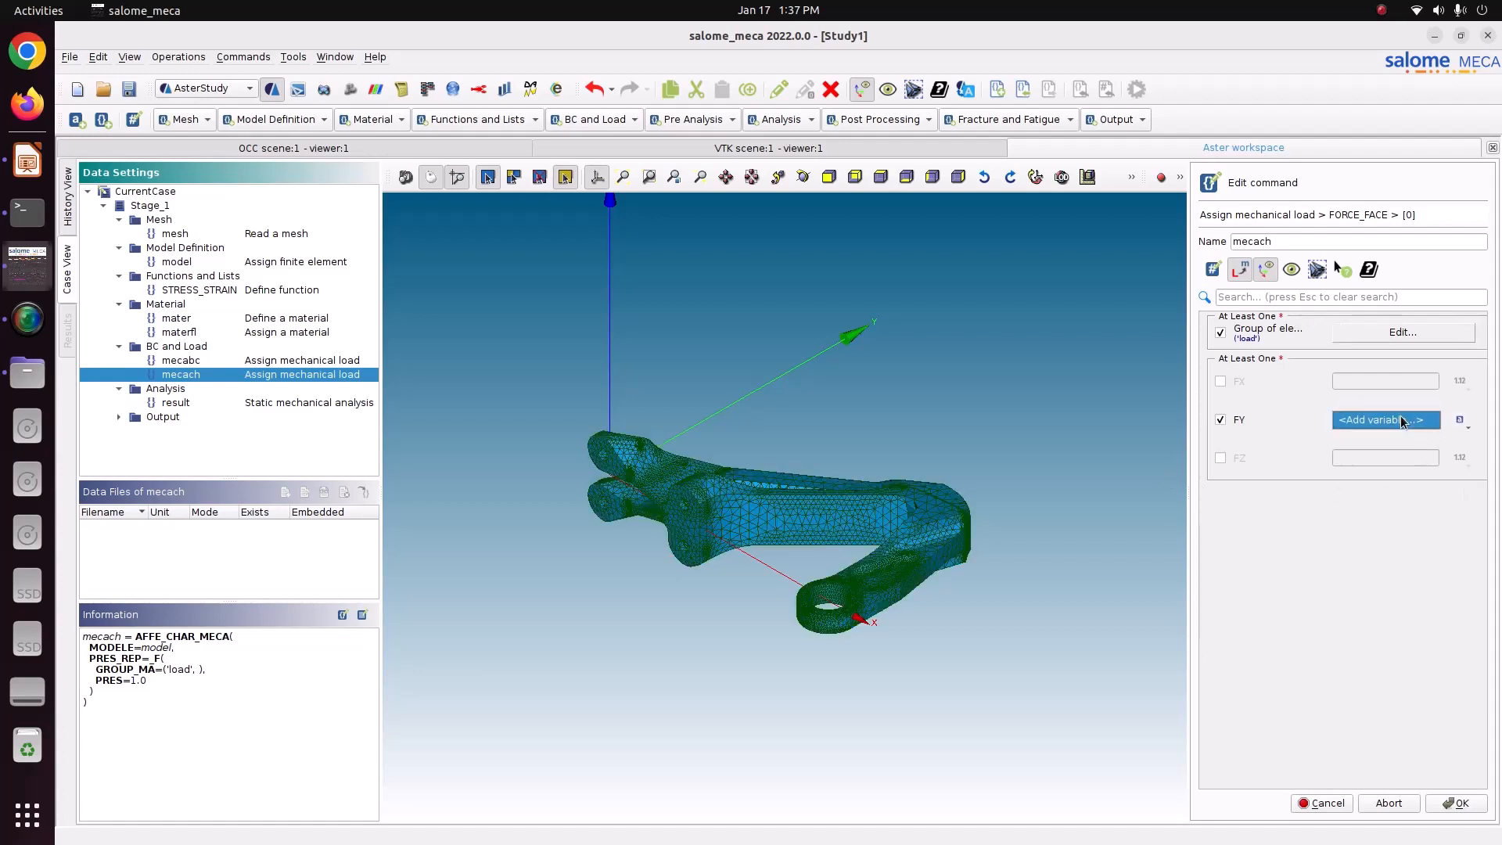
pyautogui.click(1401, 421)
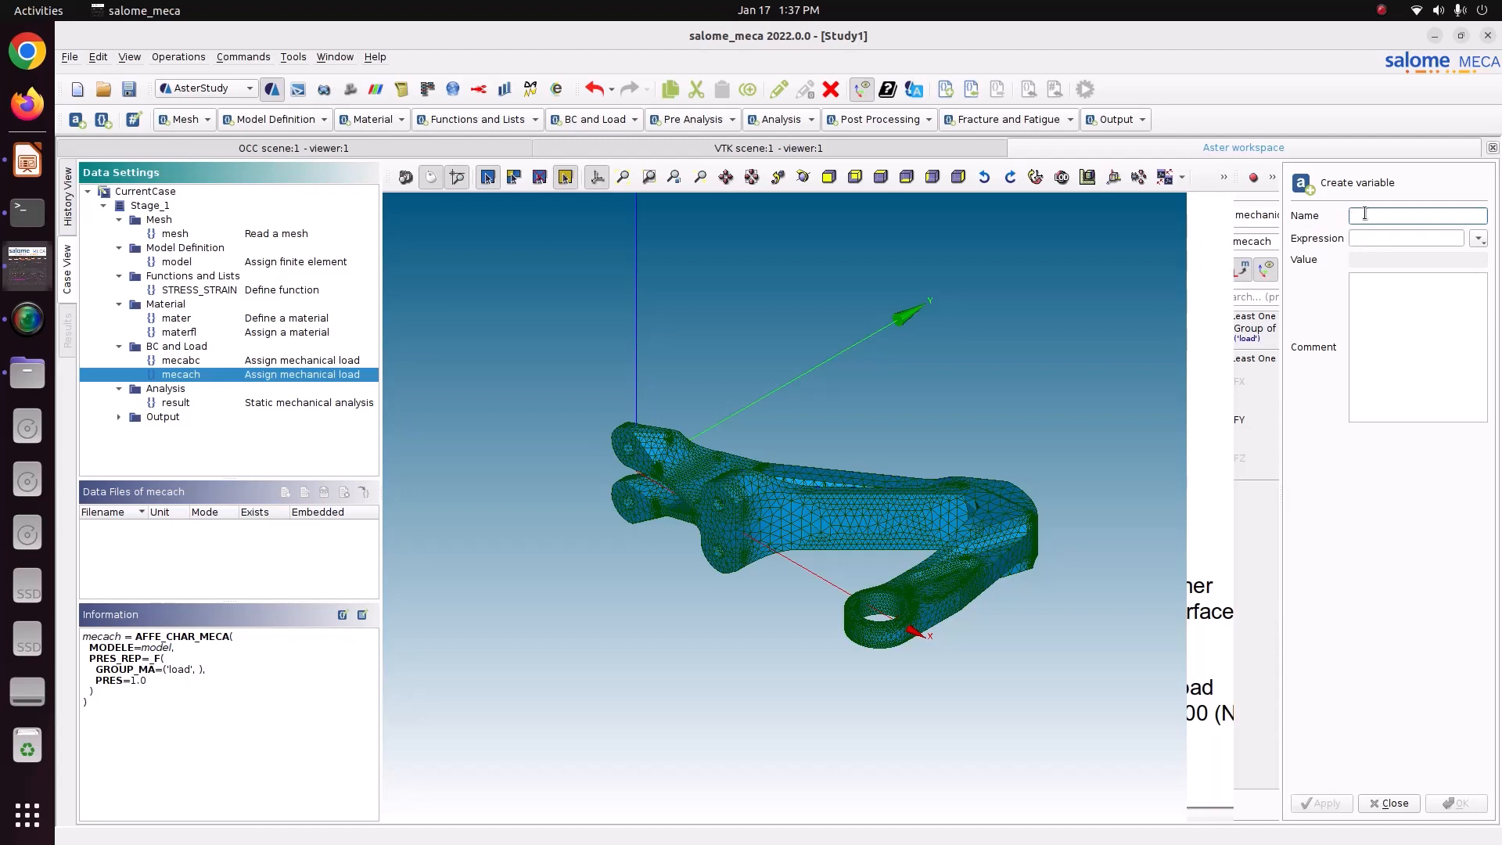
pyautogui.write('Pressure')
pyautogui.click(1364, 237)
pyautogui.write('100')
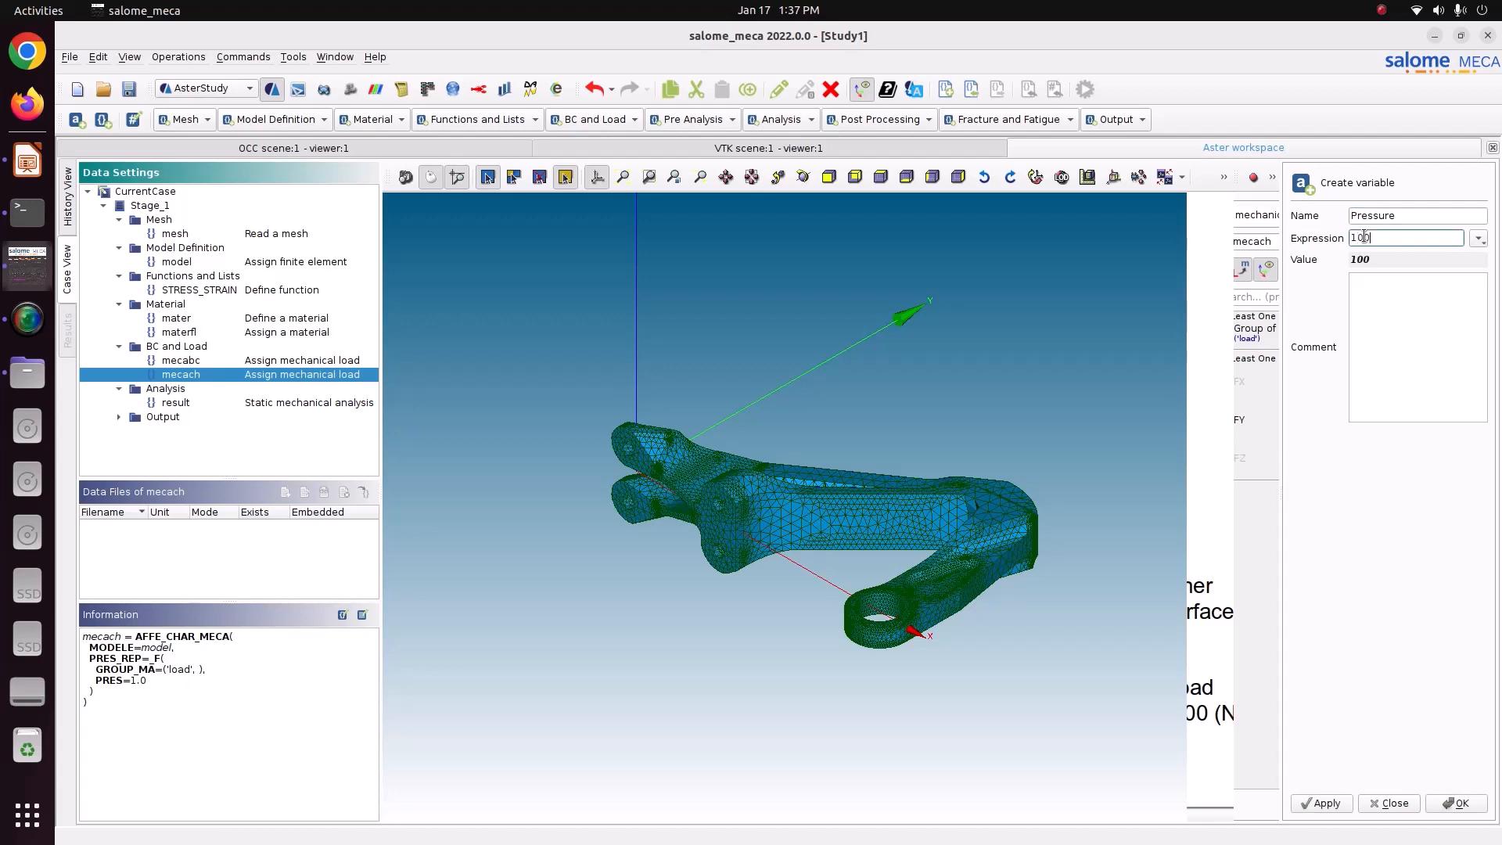
pyautogui.write('0/0.0034')
# Recheck the inner surface's area on the LibreOffice Impress slide, then in Salome-Meca complete the Pressure expression as 1000/0.00349 and save the variable.
pyautogui.click(34, 153)
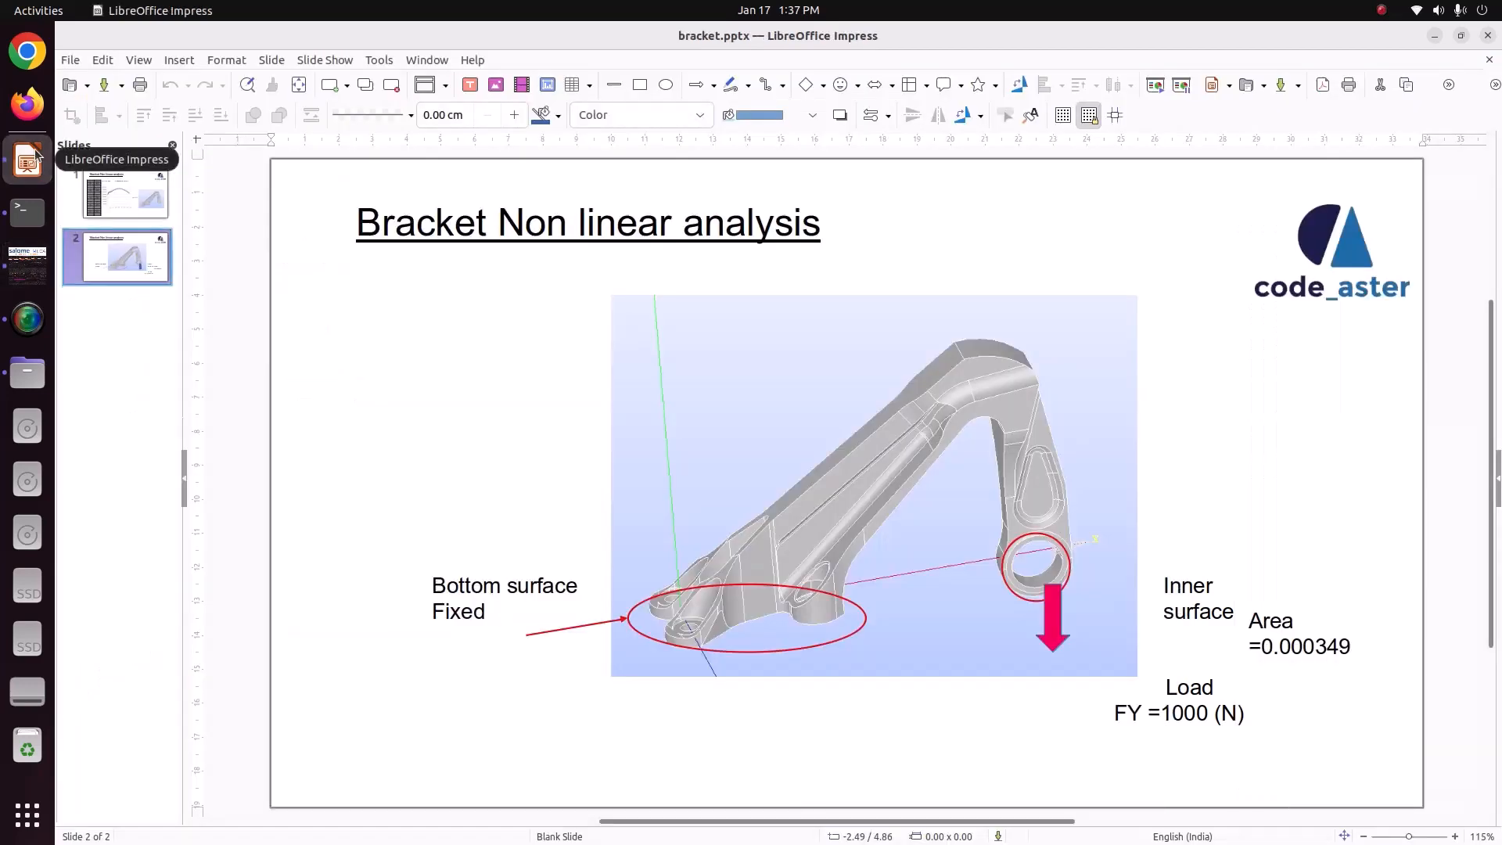
pyautogui.click(28, 272)
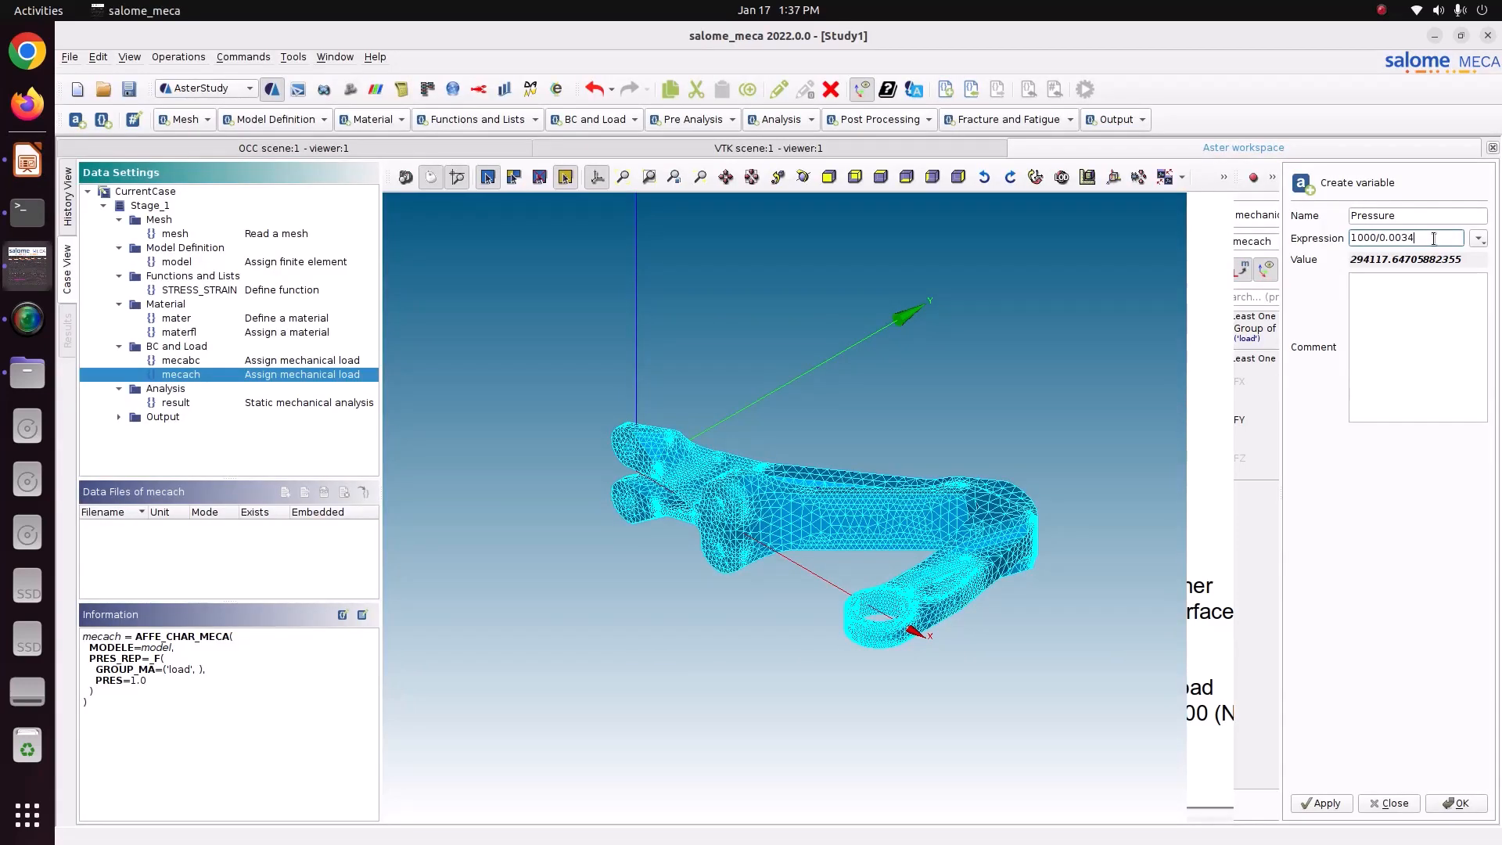
pyautogui.write('9')
pyautogui.click(1393, 260)
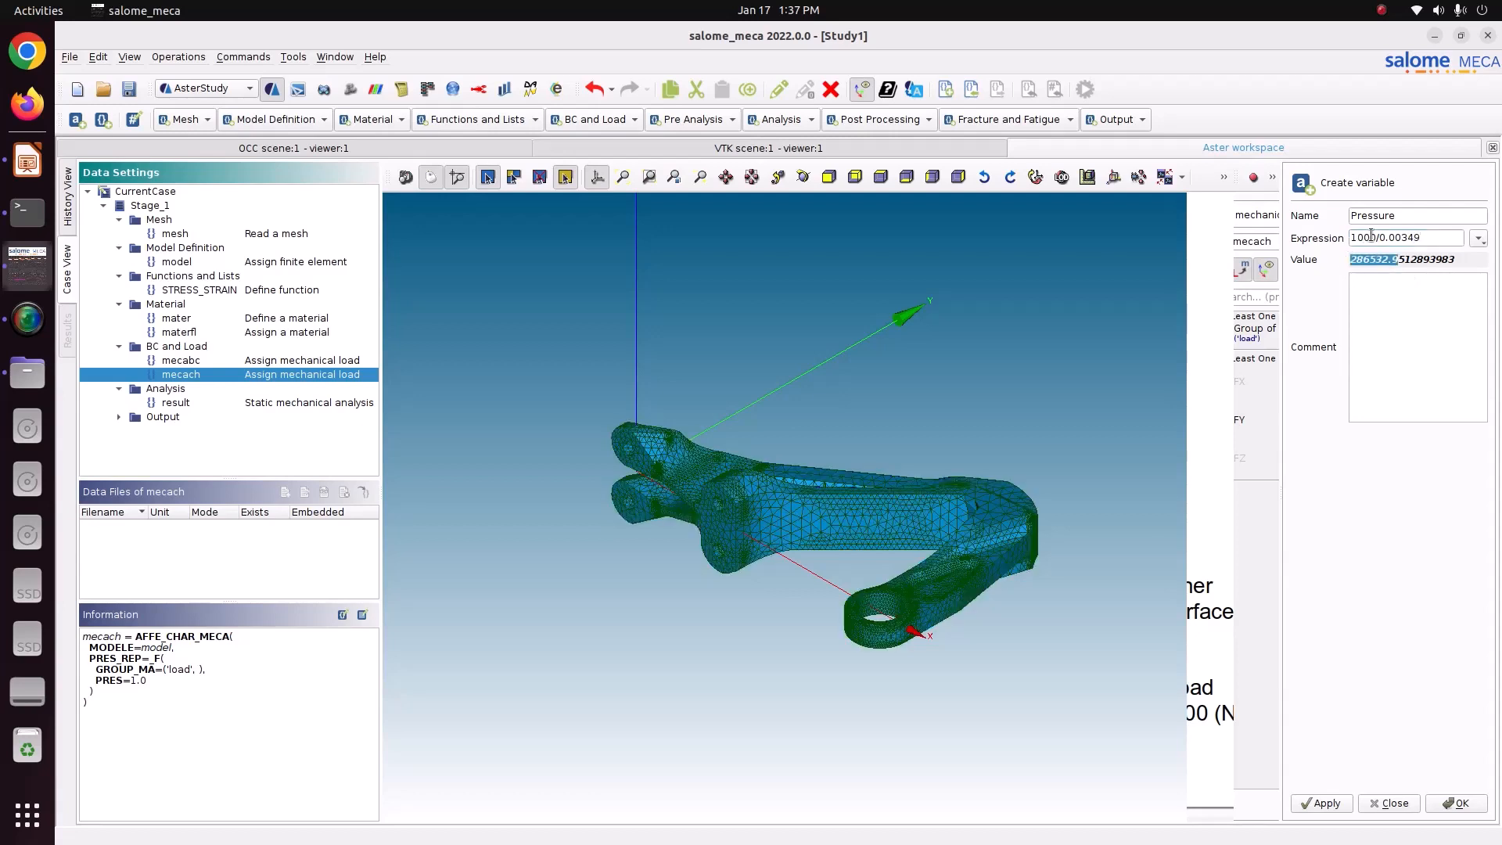
pyautogui.moveTo(1375, 237); pyautogui.dragTo(1338, 239)
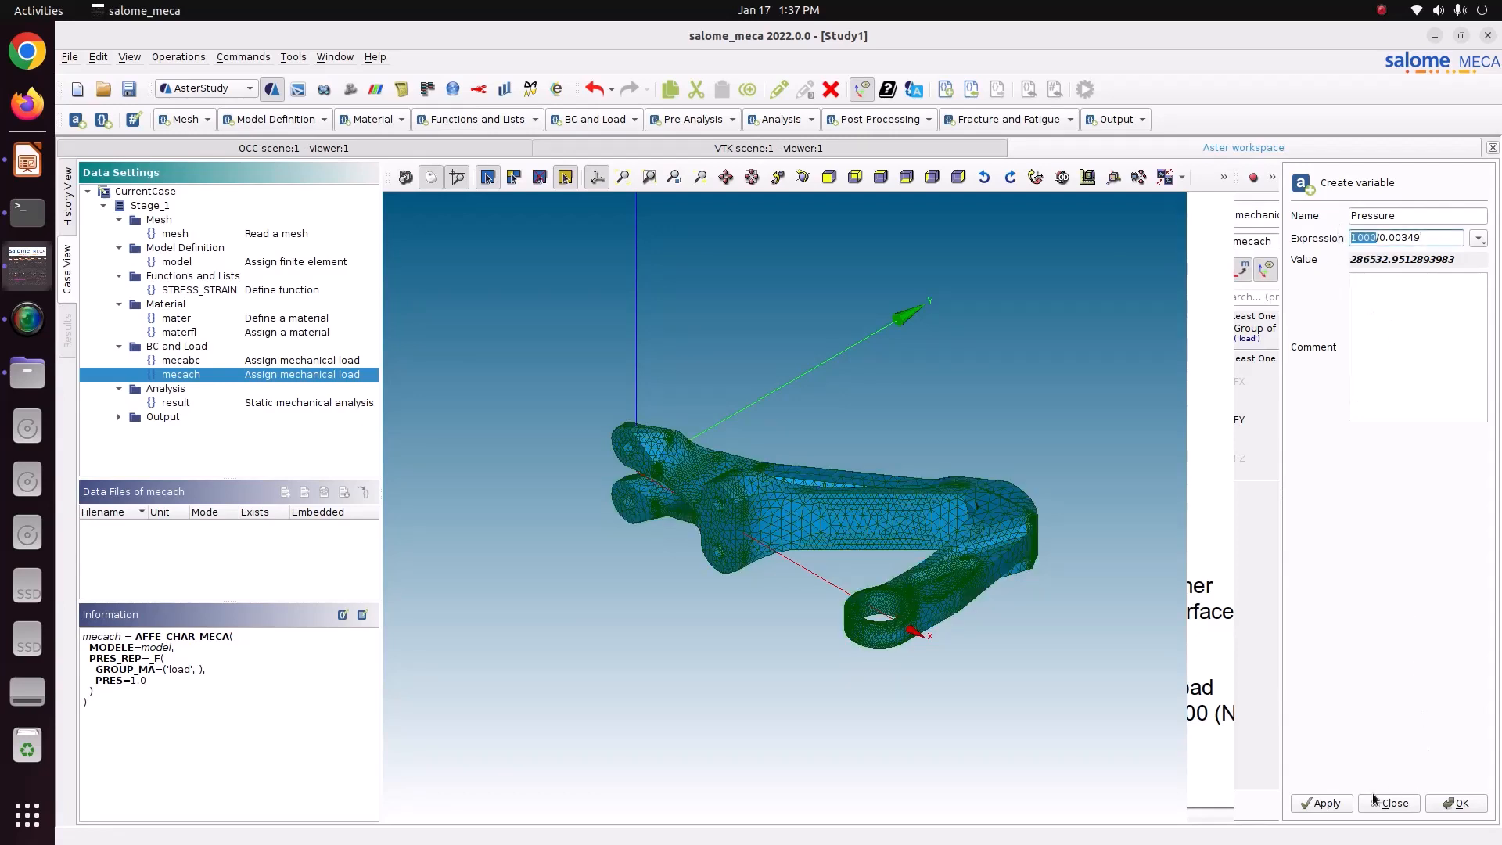
pyautogui.click(1322, 802)
pyautogui.click(1374, 801)
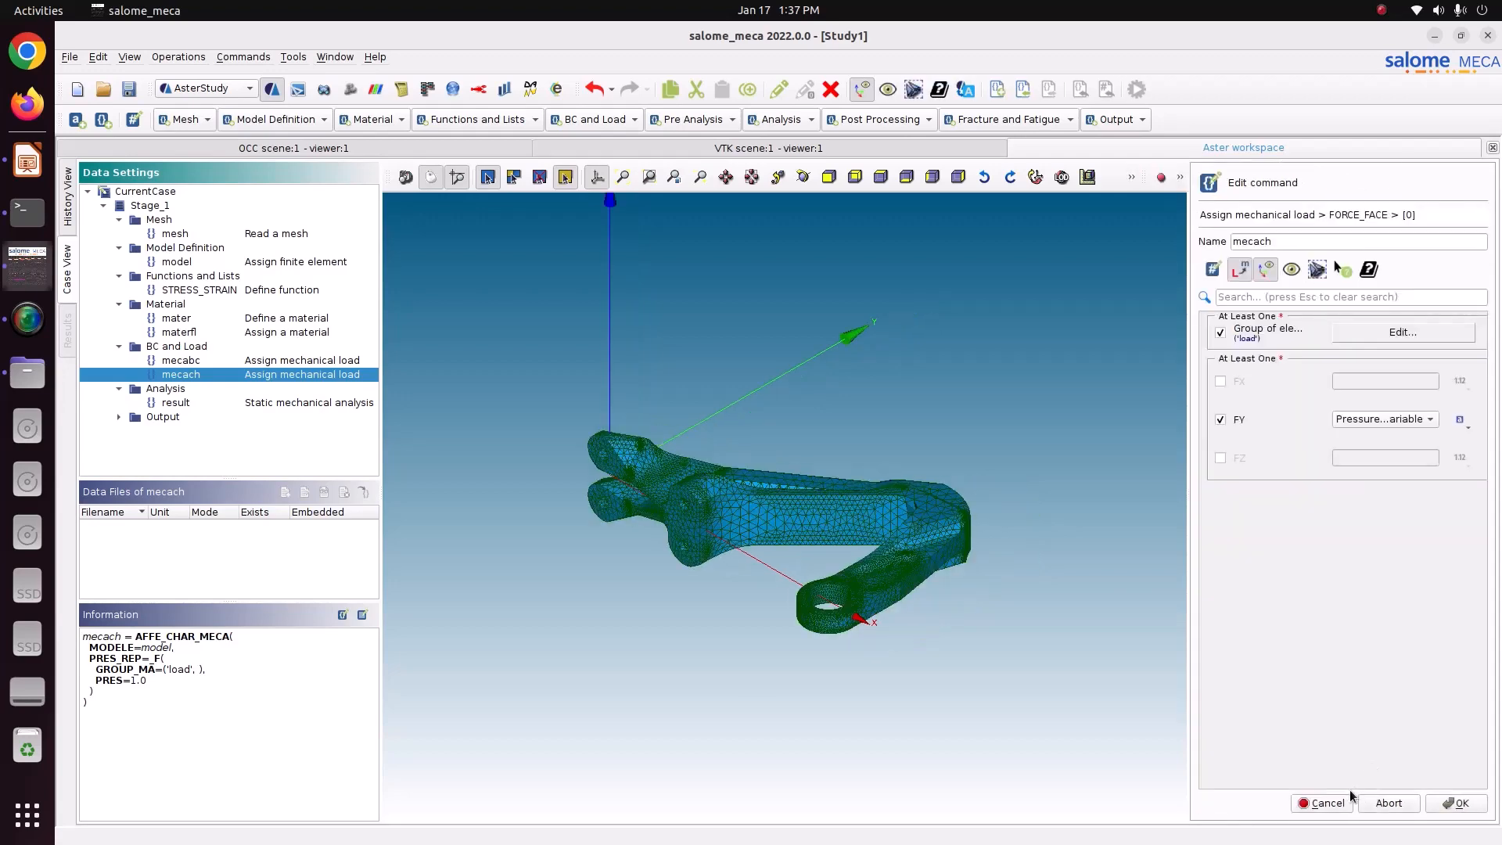
# Confirm the FORCE_FACE item driven by Pressure and save the edited mecach load.
pyautogui.click(1432, 801)
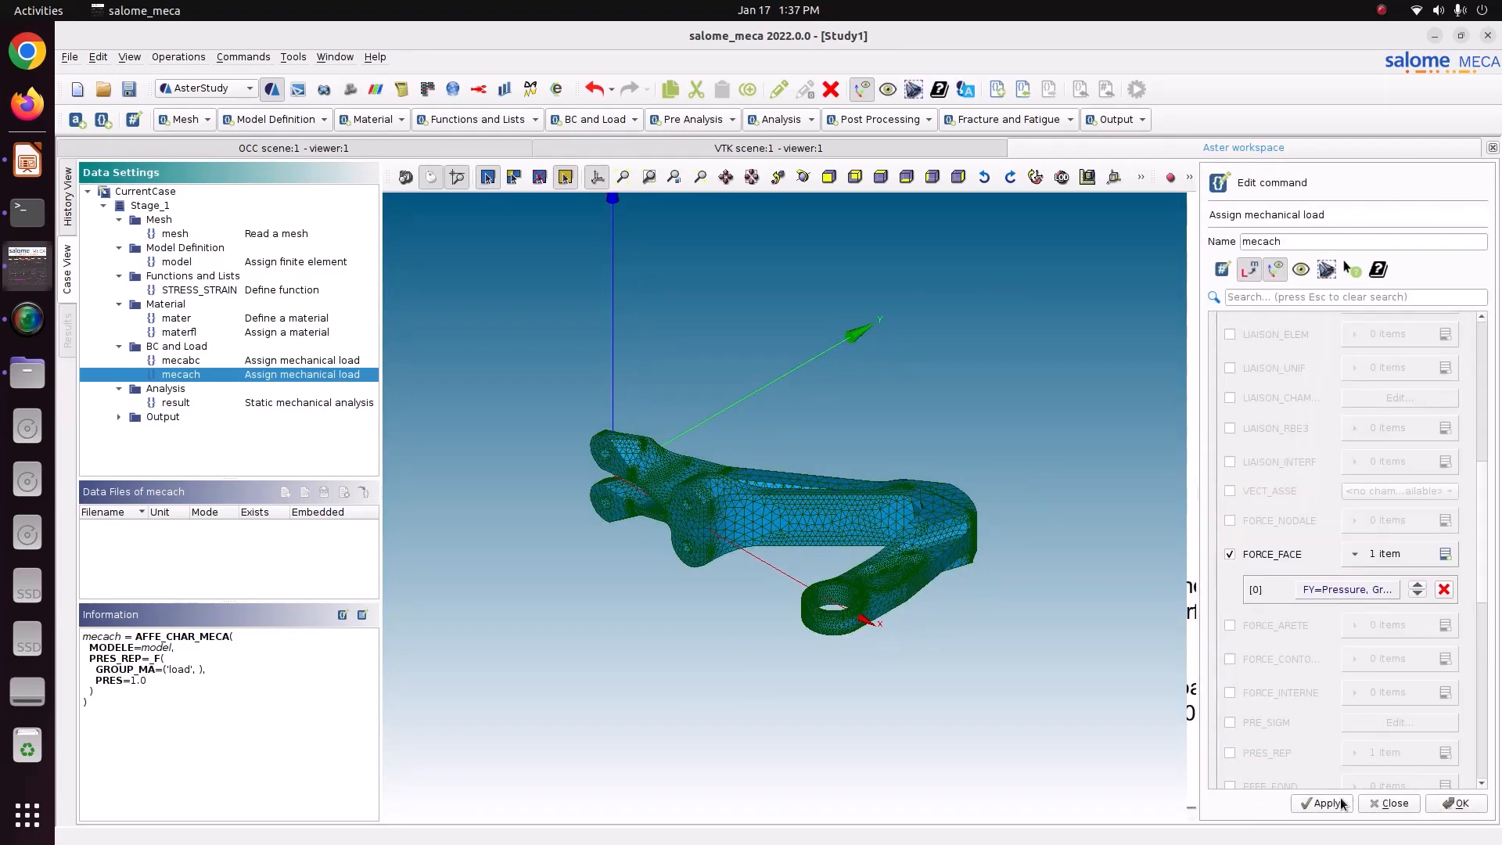
pyautogui.click(1342, 803)
pyautogui.click(1463, 804)
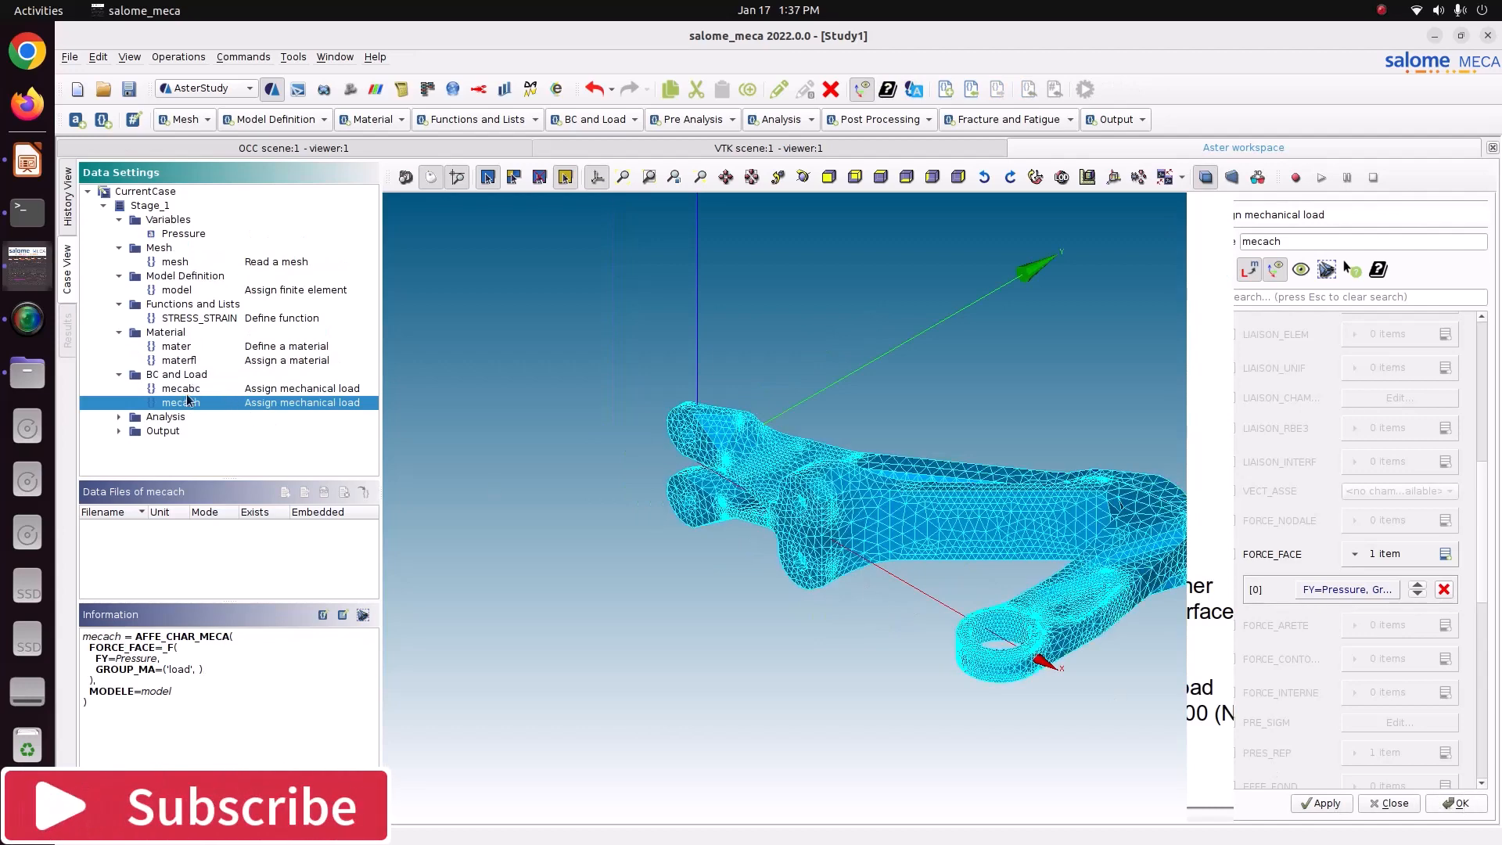
# Reverse the load direction by changing the Pressure variable's expression to -1000 / 0.00349.
pyautogui.doubleClick(177, 235)
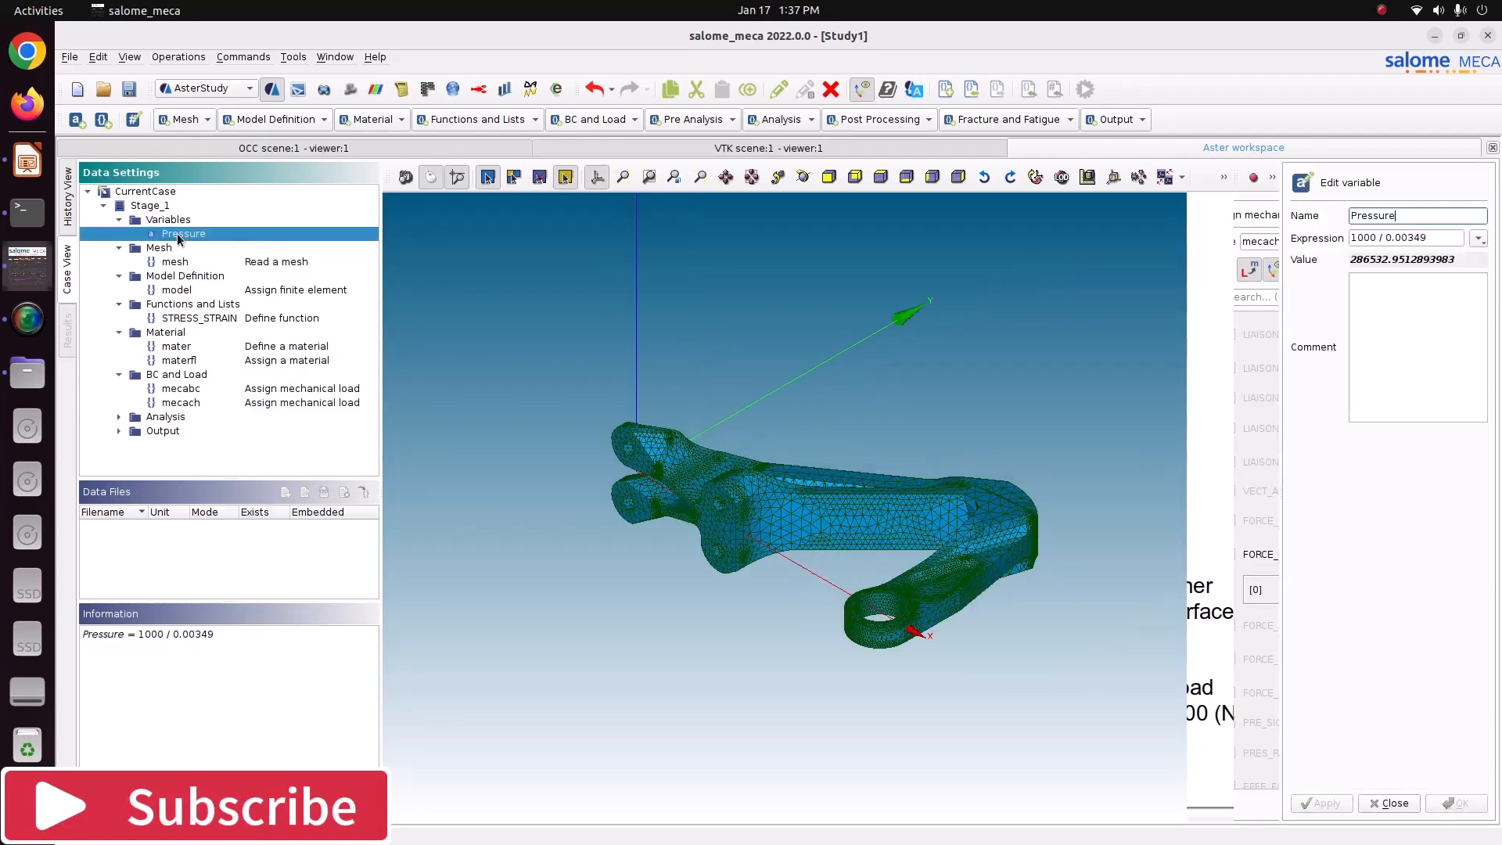
pyautogui.click(1349, 239)
pyautogui.write('-')
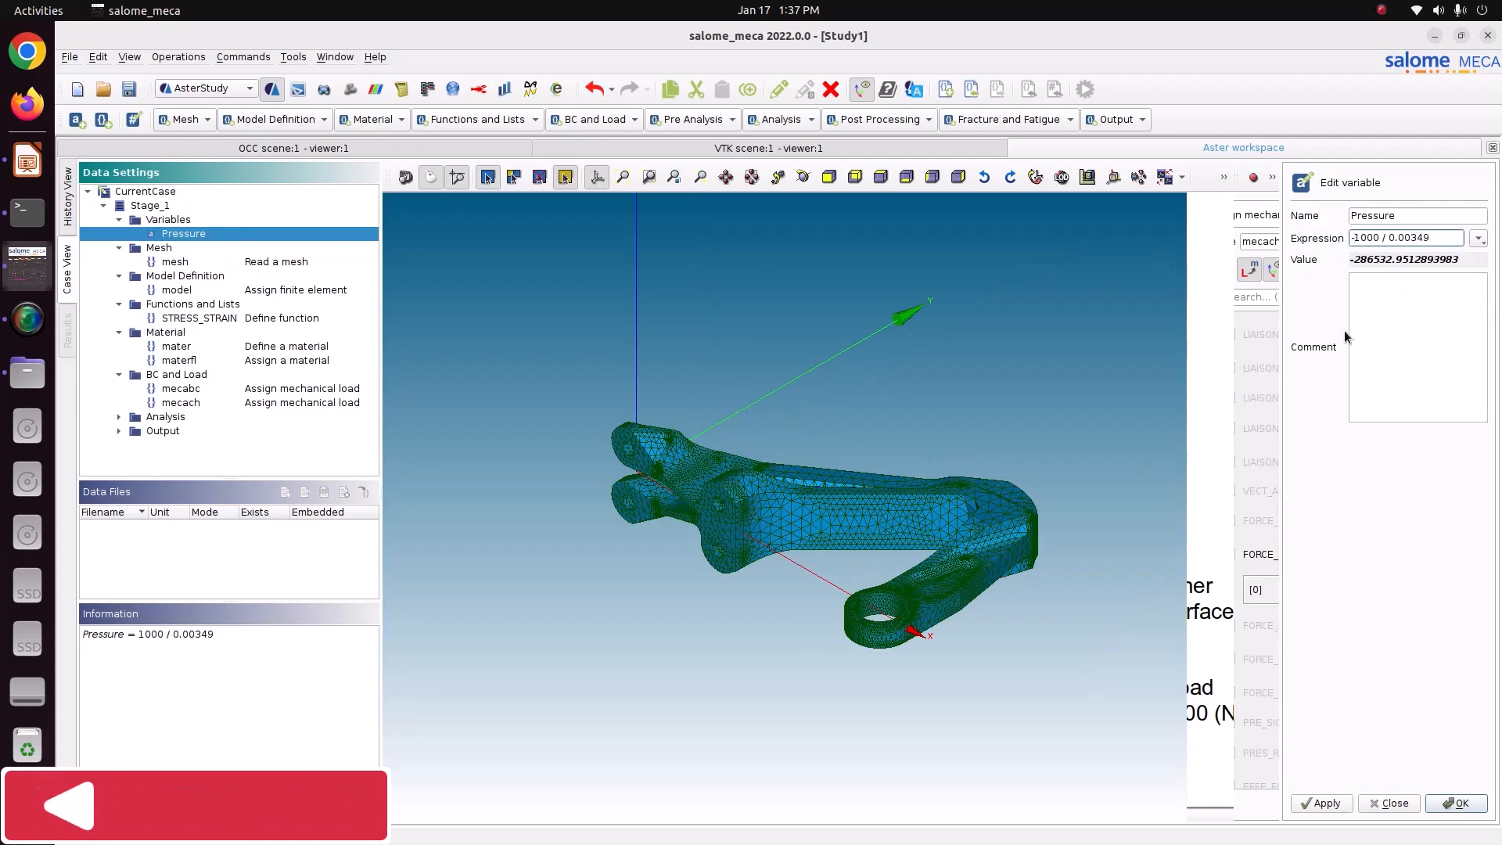
pyautogui.click(1442, 798)
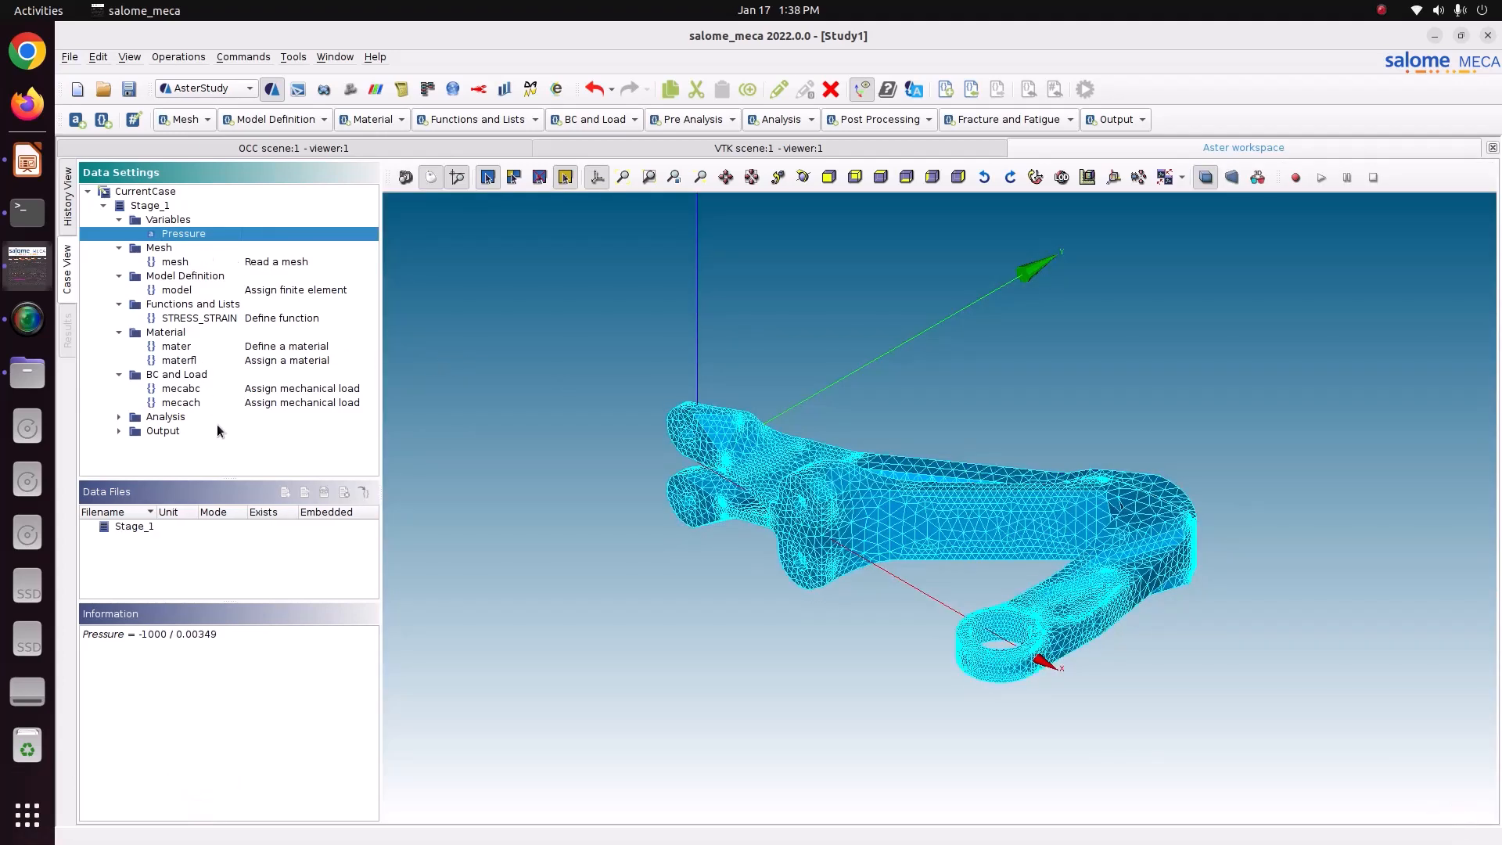
# Review the definitions of the mecach load, the Pressure variable and the static mechanical analysis command.
pyautogui.click(187, 403)
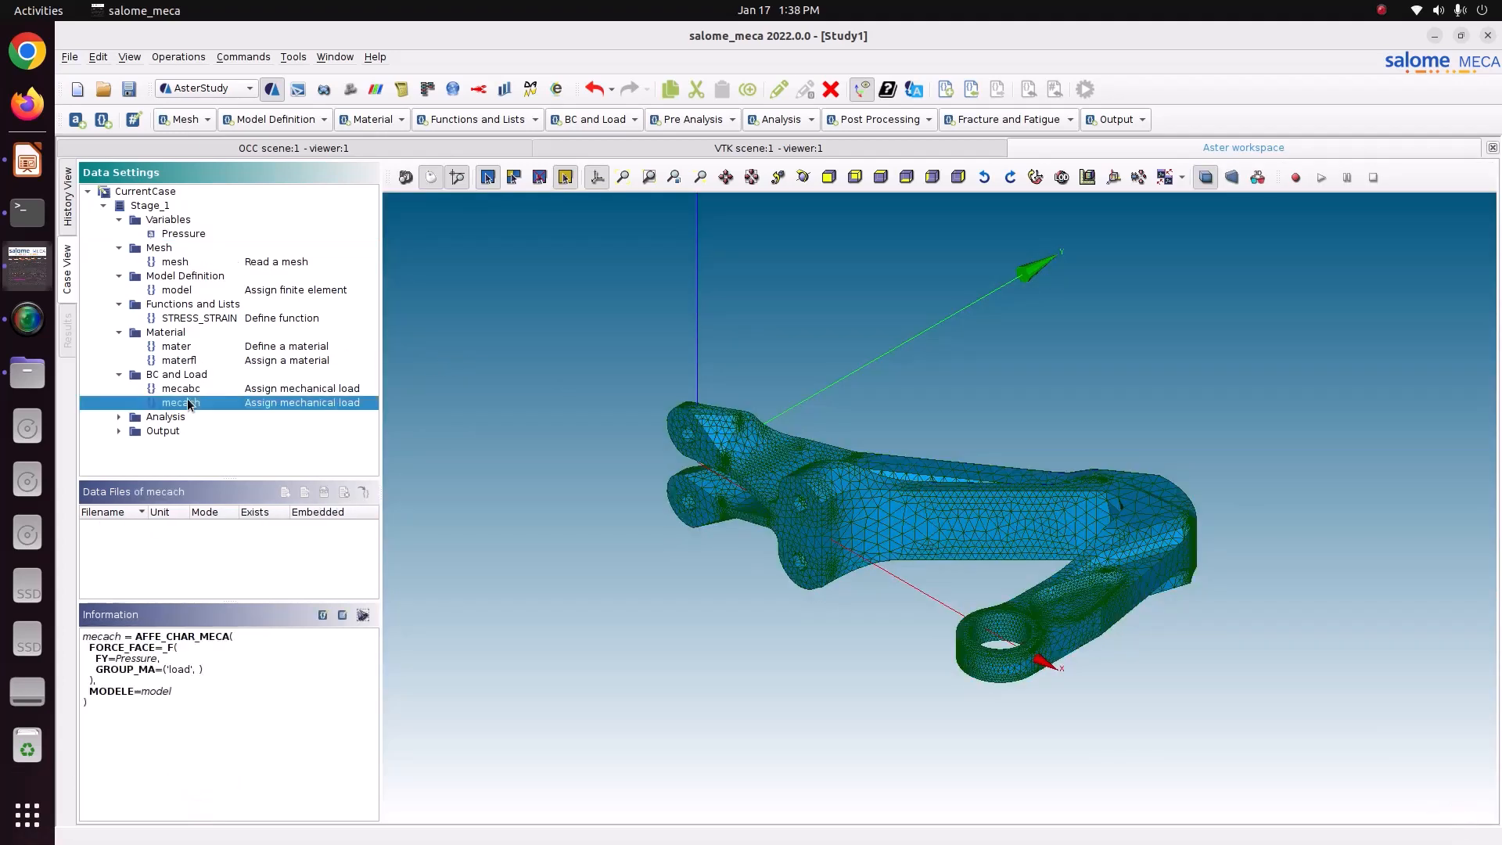
pyautogui.click(177, 234)
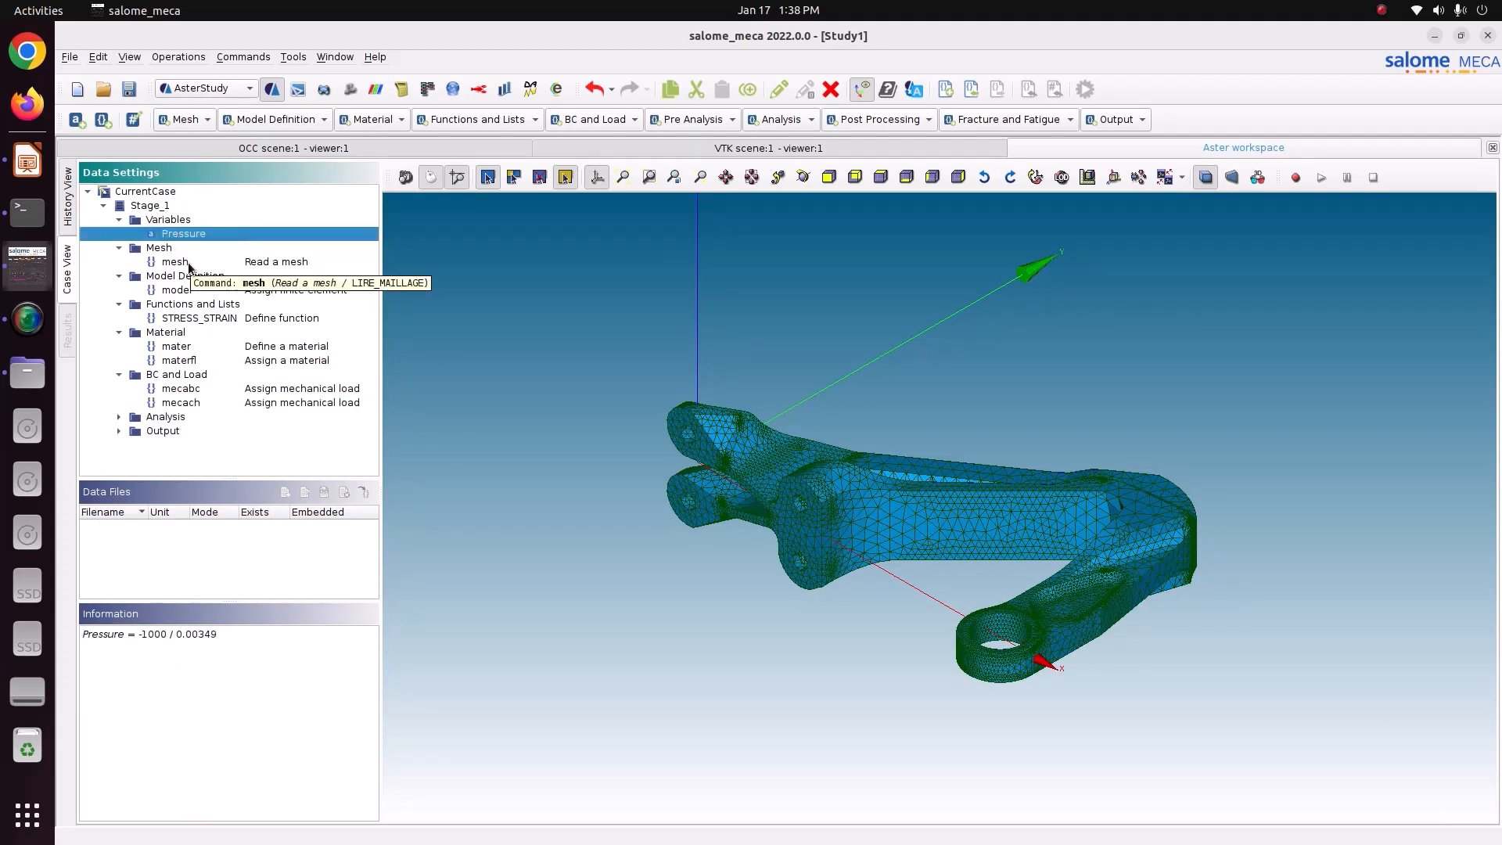
pyautogui.click(208, 405)
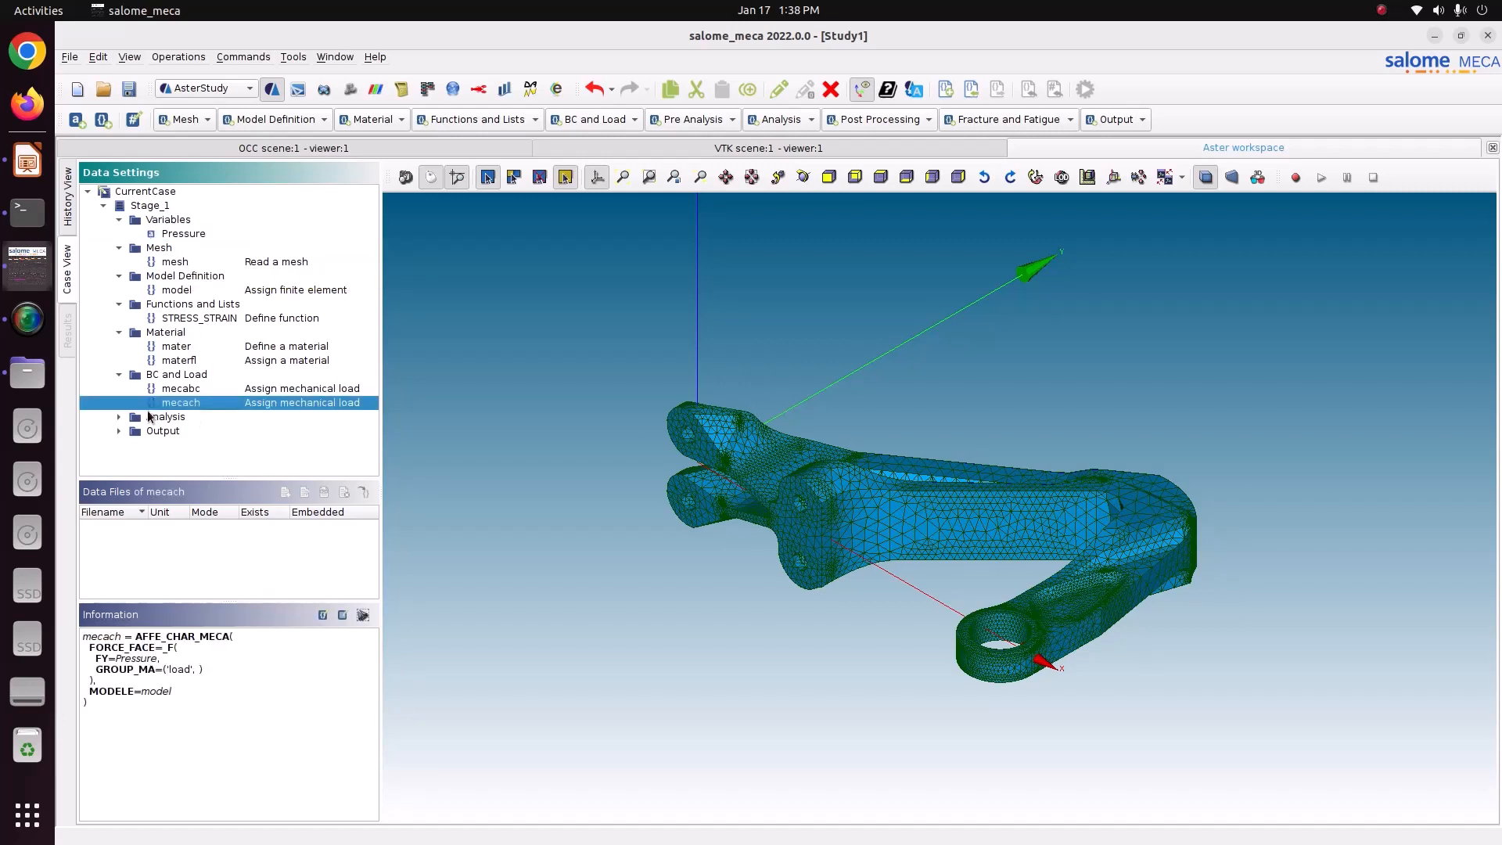
pyautogui.click(119, 417)
pyautogui.click(233, 431)
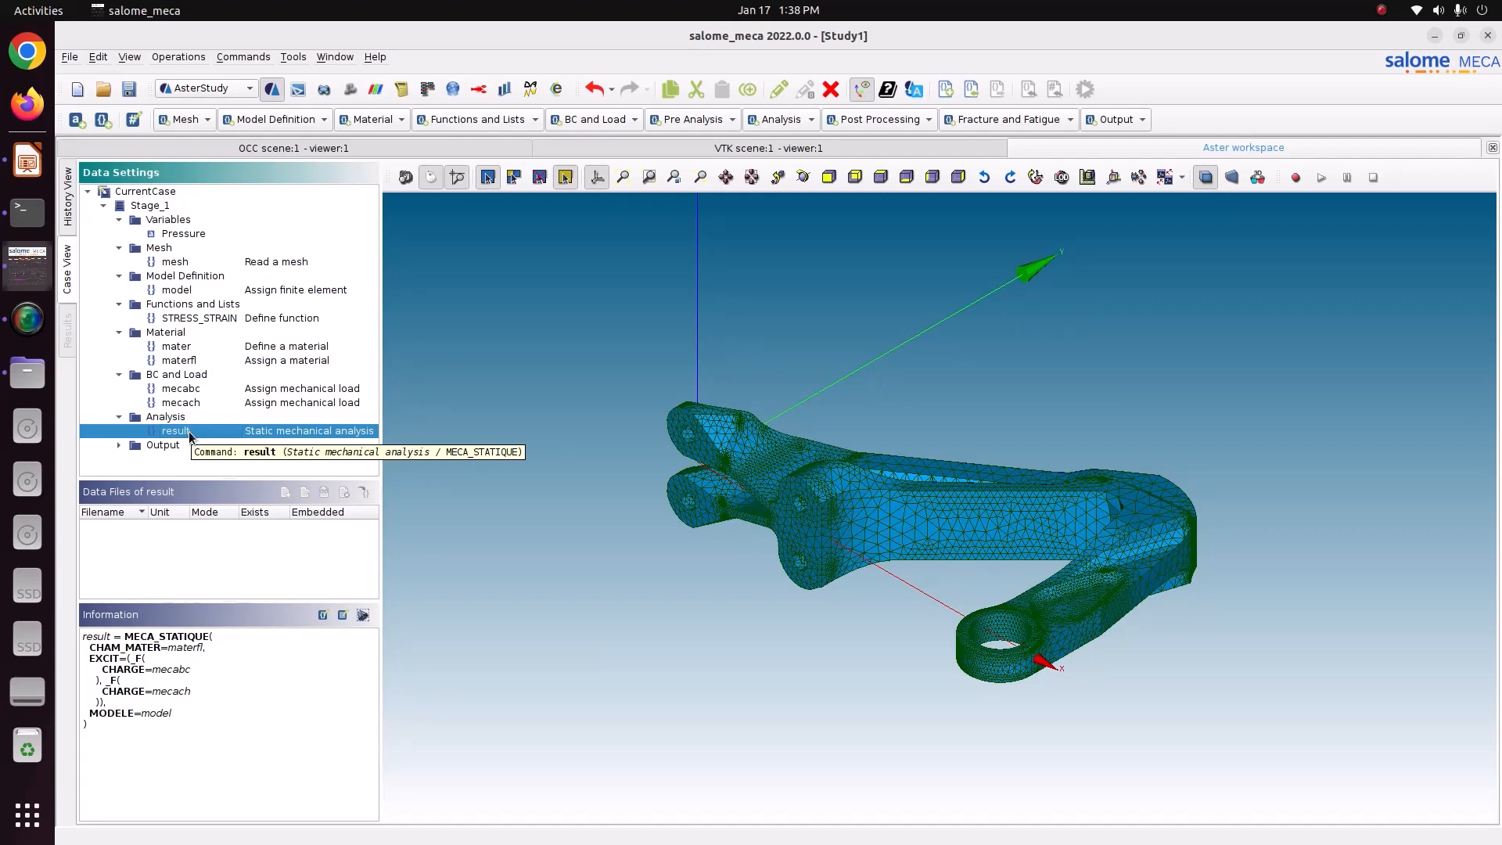
pyautogui.click(195, 403)
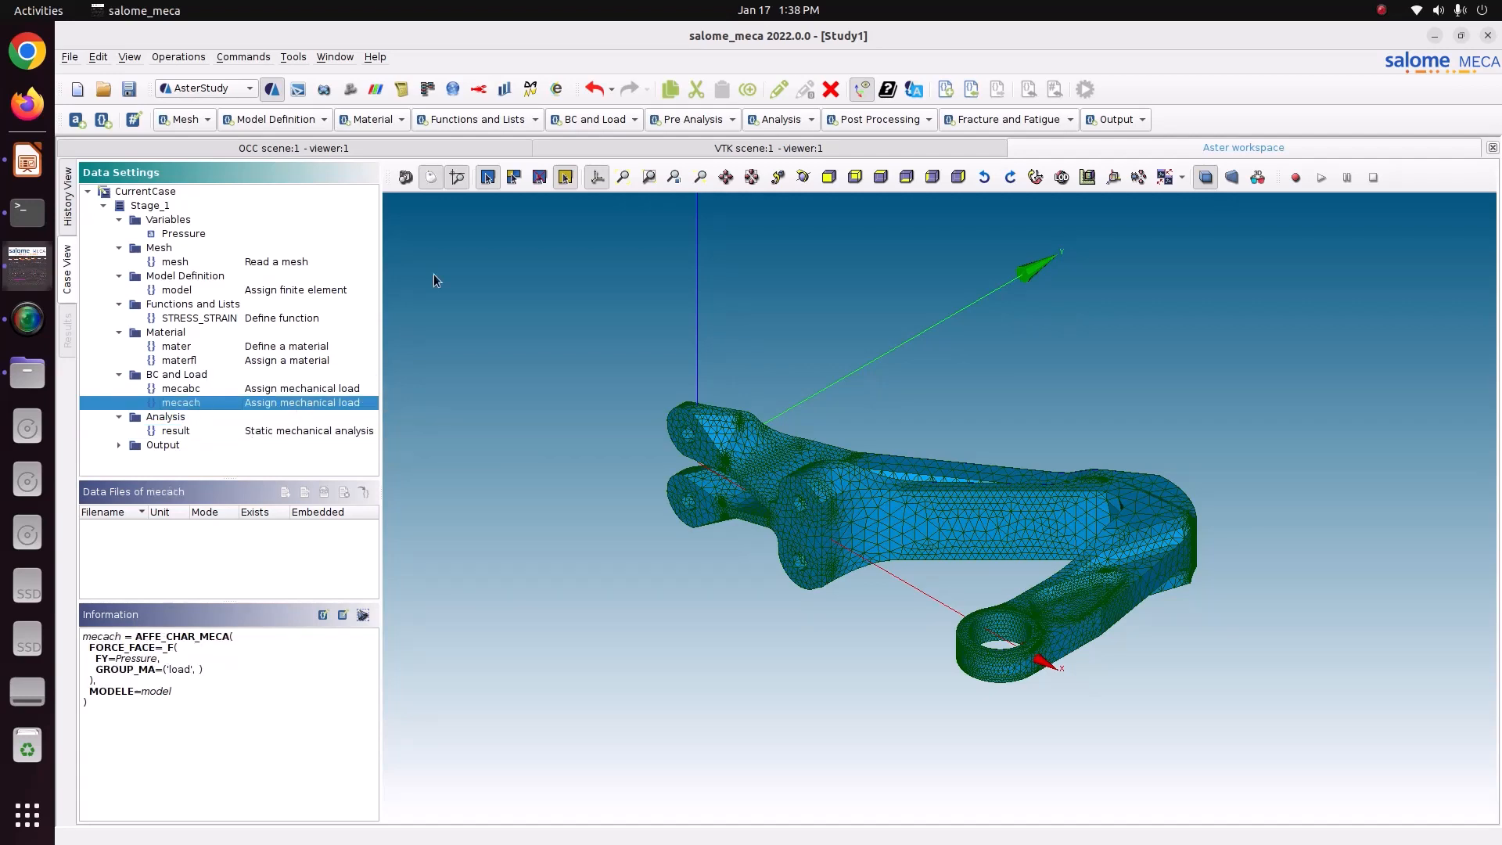
# Add a Define function command named Load_F with Time as its parameter.
pyautogui.click(448, 122)
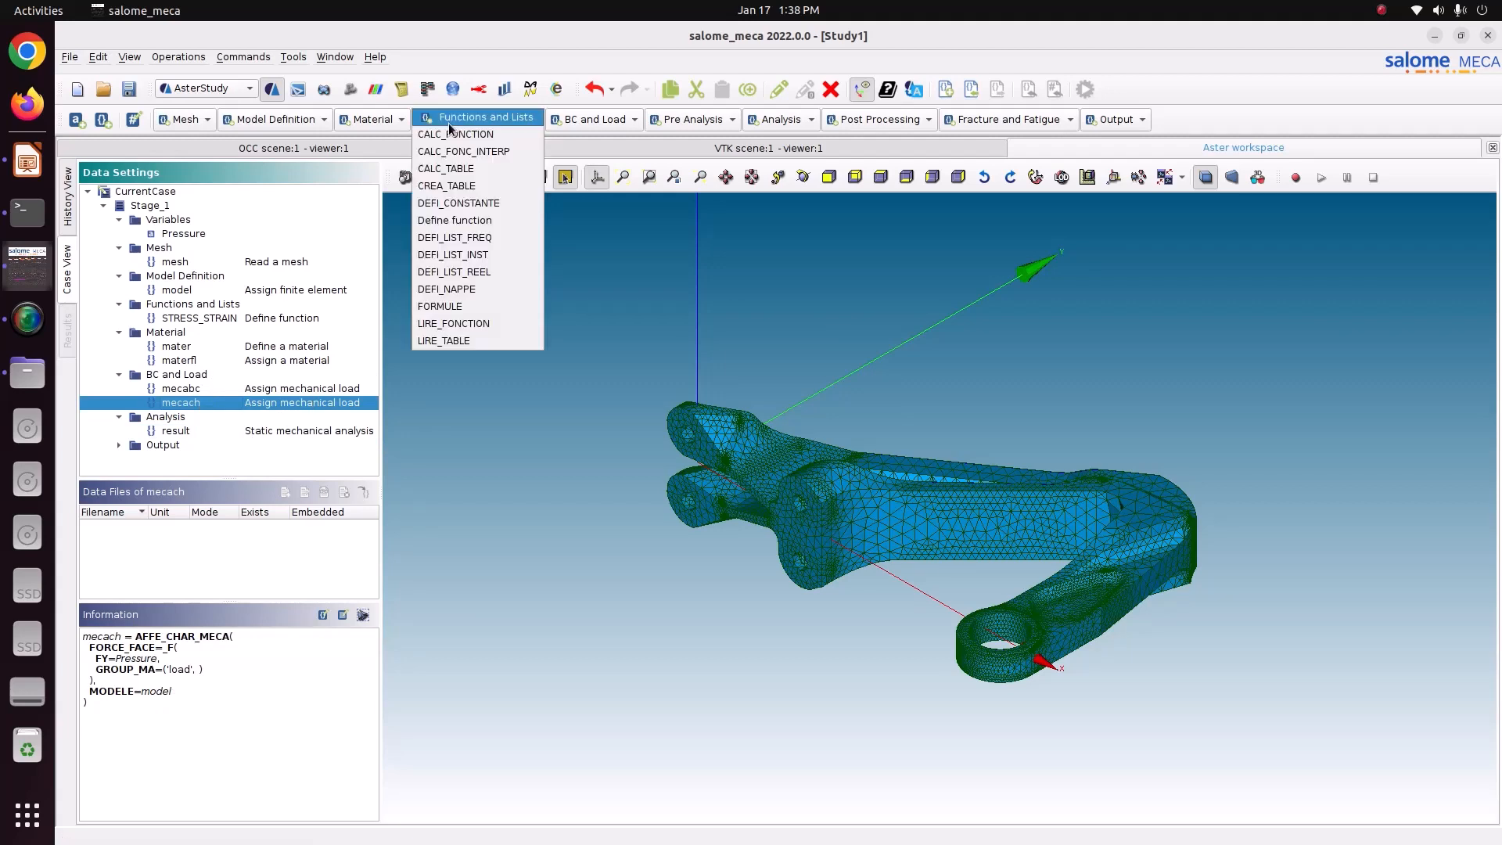
pyautogui.click(455, 220)
pyautogui.doubleClick(1222, 232)
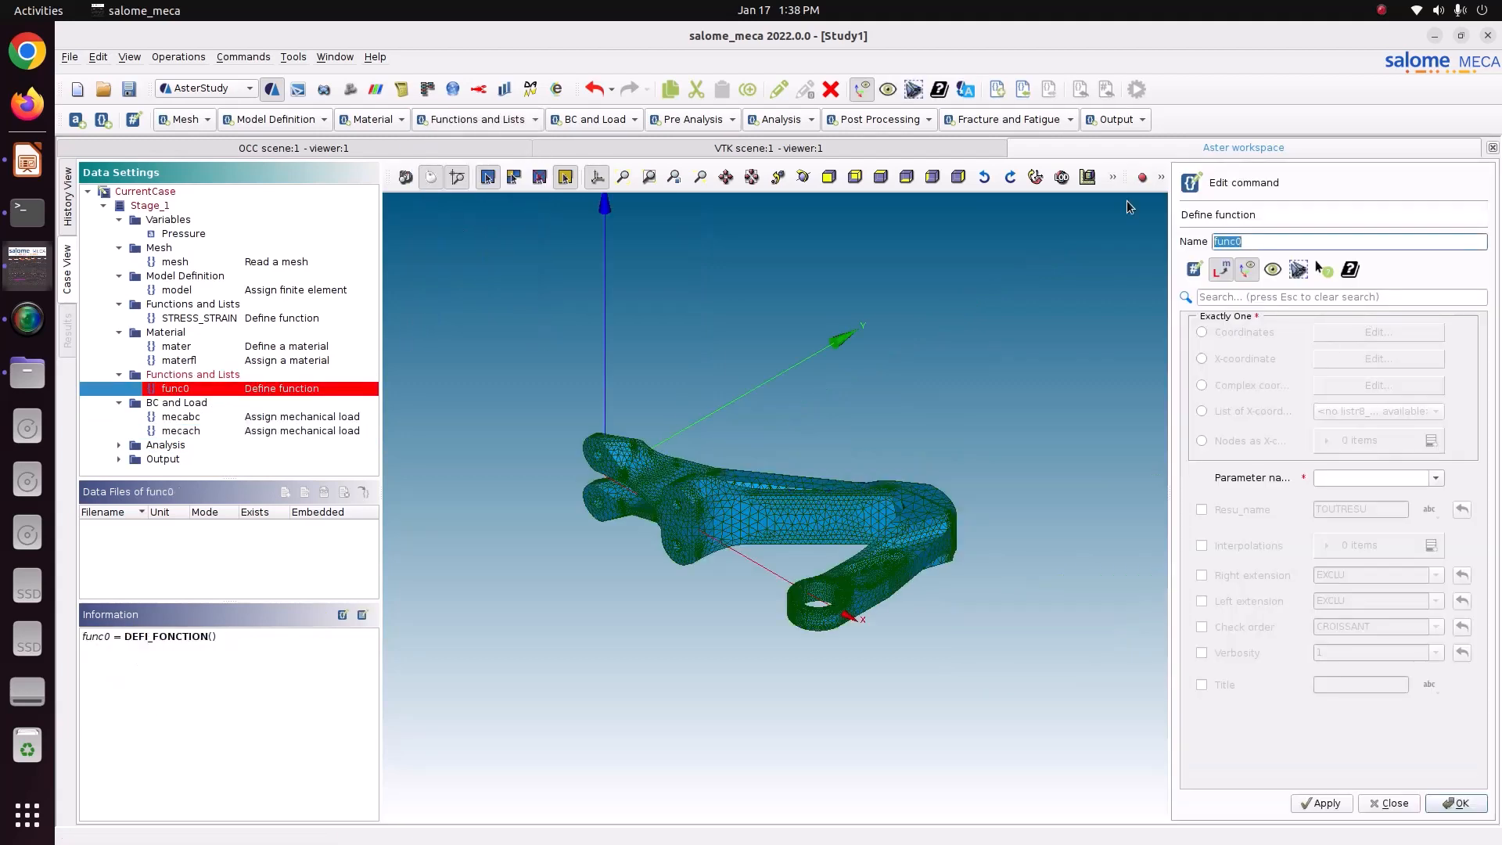
pyautogui.write('Load_F')
pyautogui.click(1436, 478)
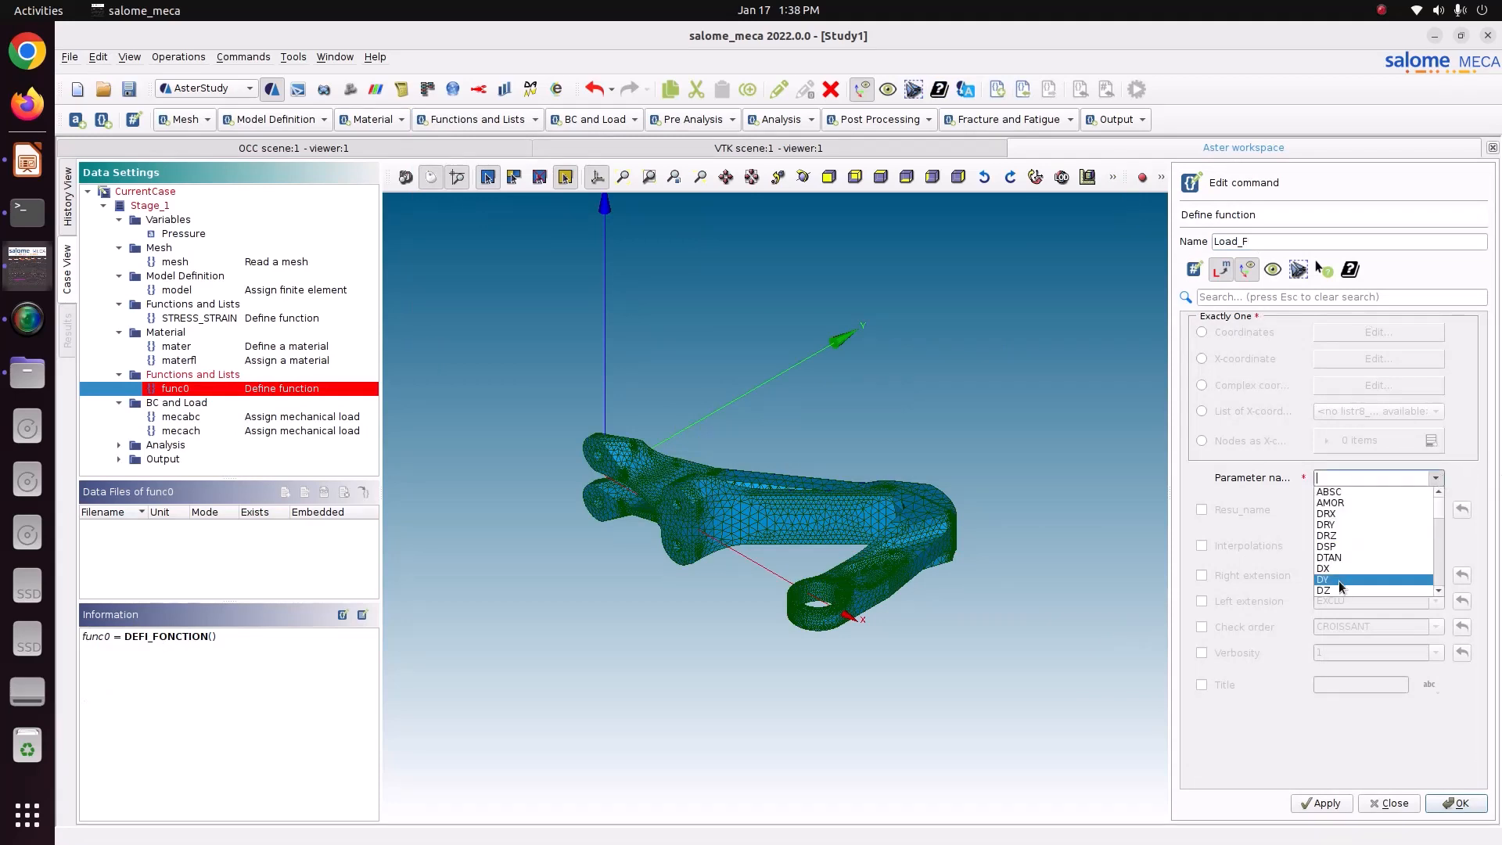
pyautogui.scroll(-2, 1357, 595)
pyautogui.click(1356, 591)
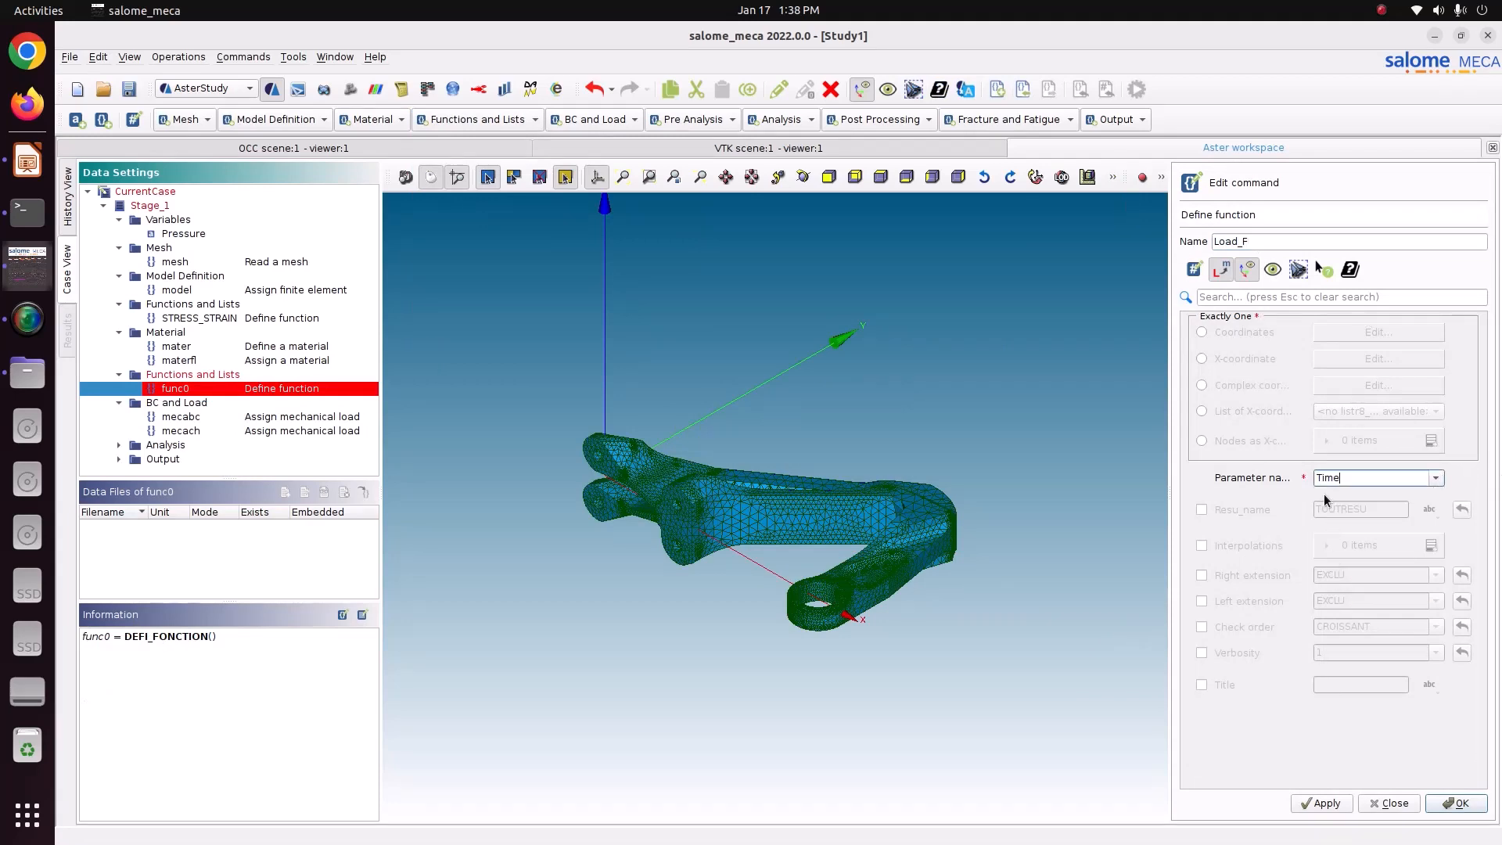
# Define Load_F by coordinates and enter the first point as Time 0.0, Function 0.0.
pyautogui.click(1268, 335)
pyautogui.click(1364, 330)
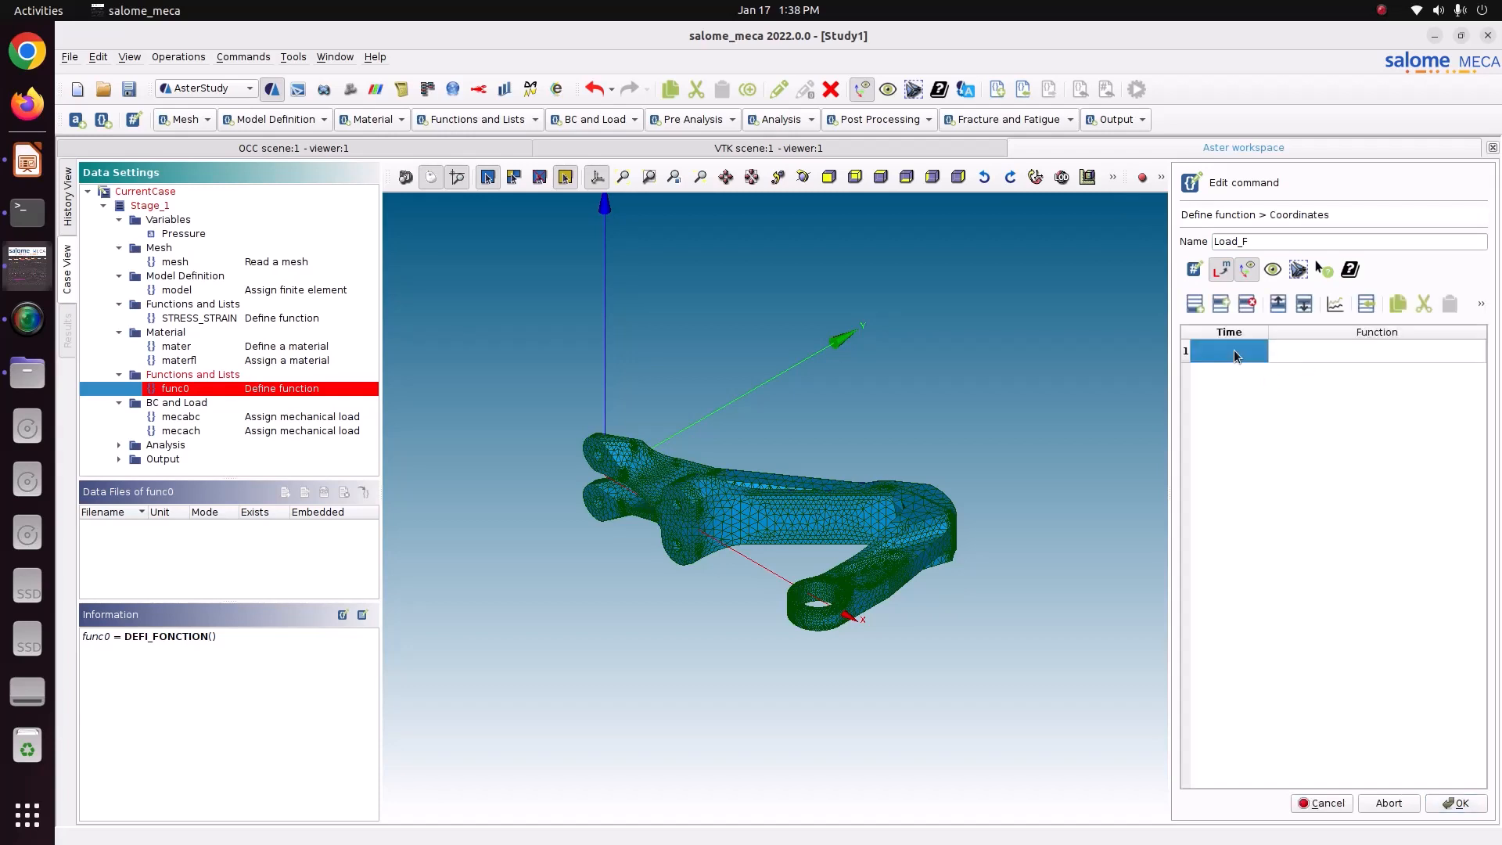
pyautogui.write('0.0')
pyautogui.press('Tab')
pyautogui.click(1239, 354)
pyautogui.click(1351, 350)
pyautogui.write('0.0')
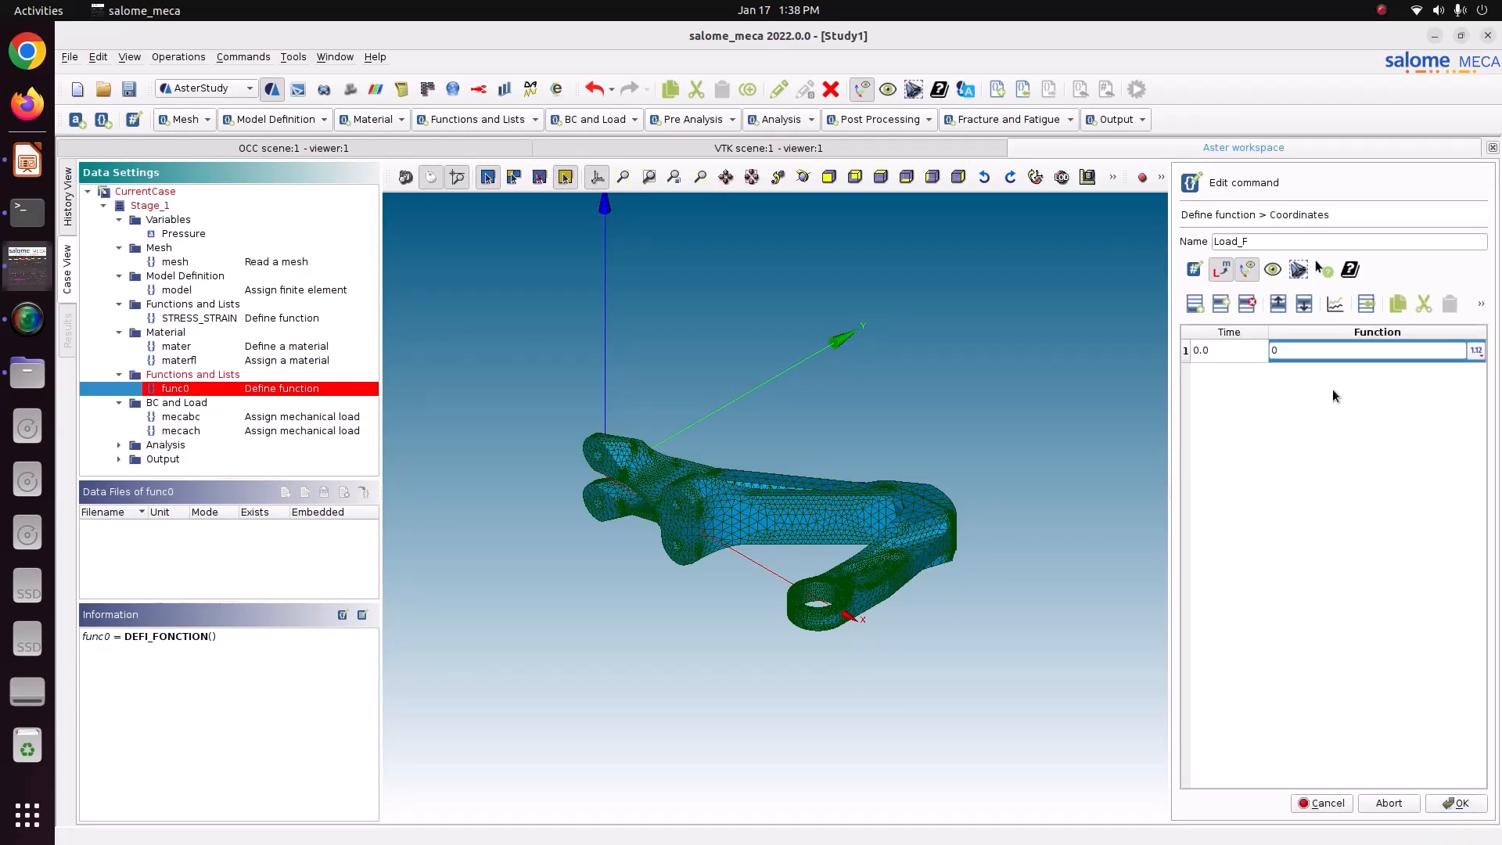
# Add a second point at Time 1.0, Function 1.0 to the coordinates and save Load_F.
pyautogui.click(1199, 305)
pyautogui.write('1.0')
pyautogui.click(1294, 368)
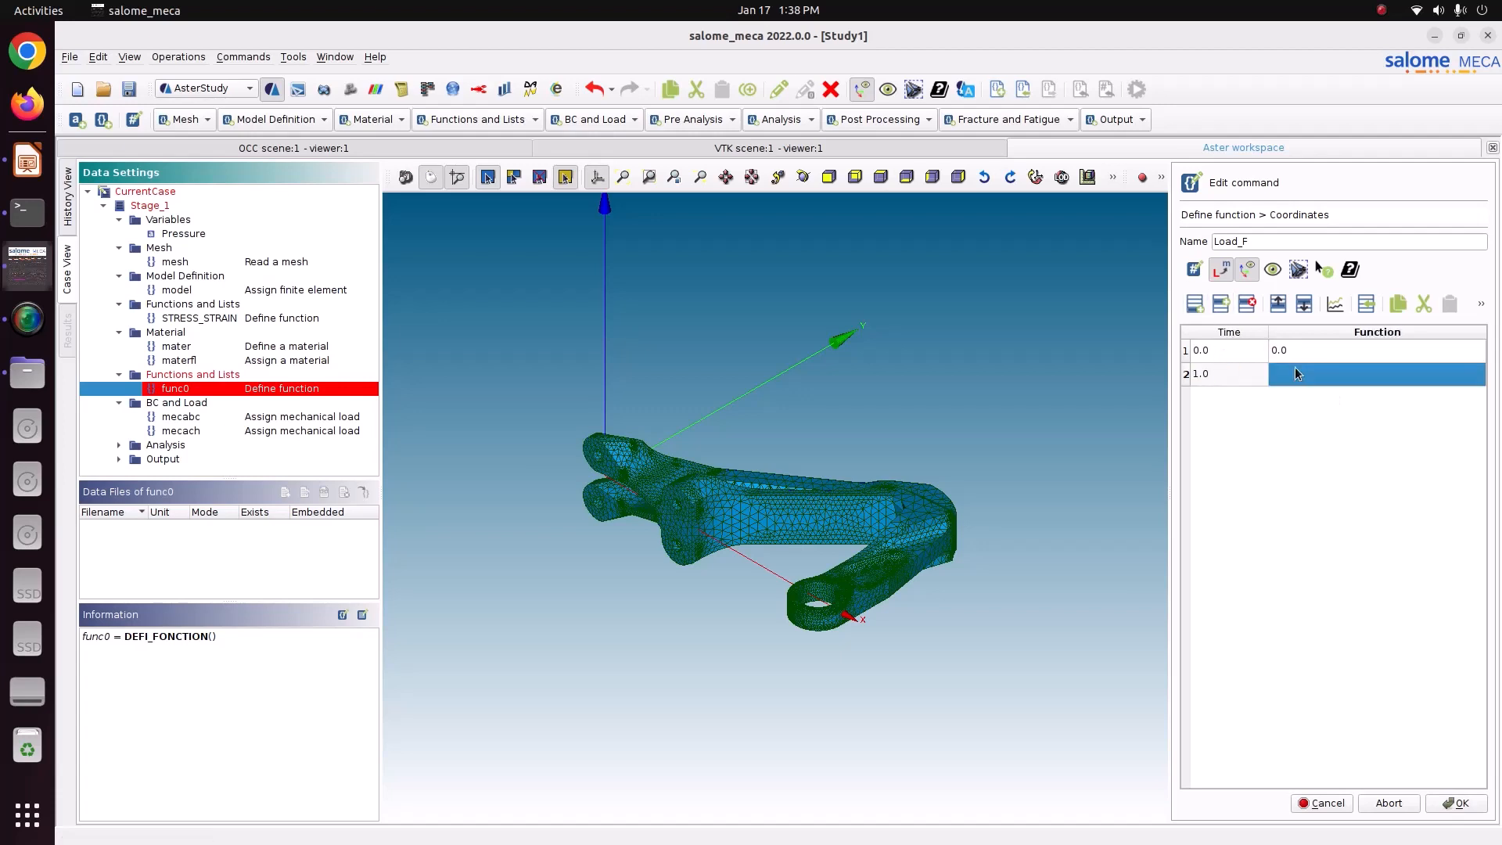
pyautogui.write('1')
pyautogui.click(1478, 801)
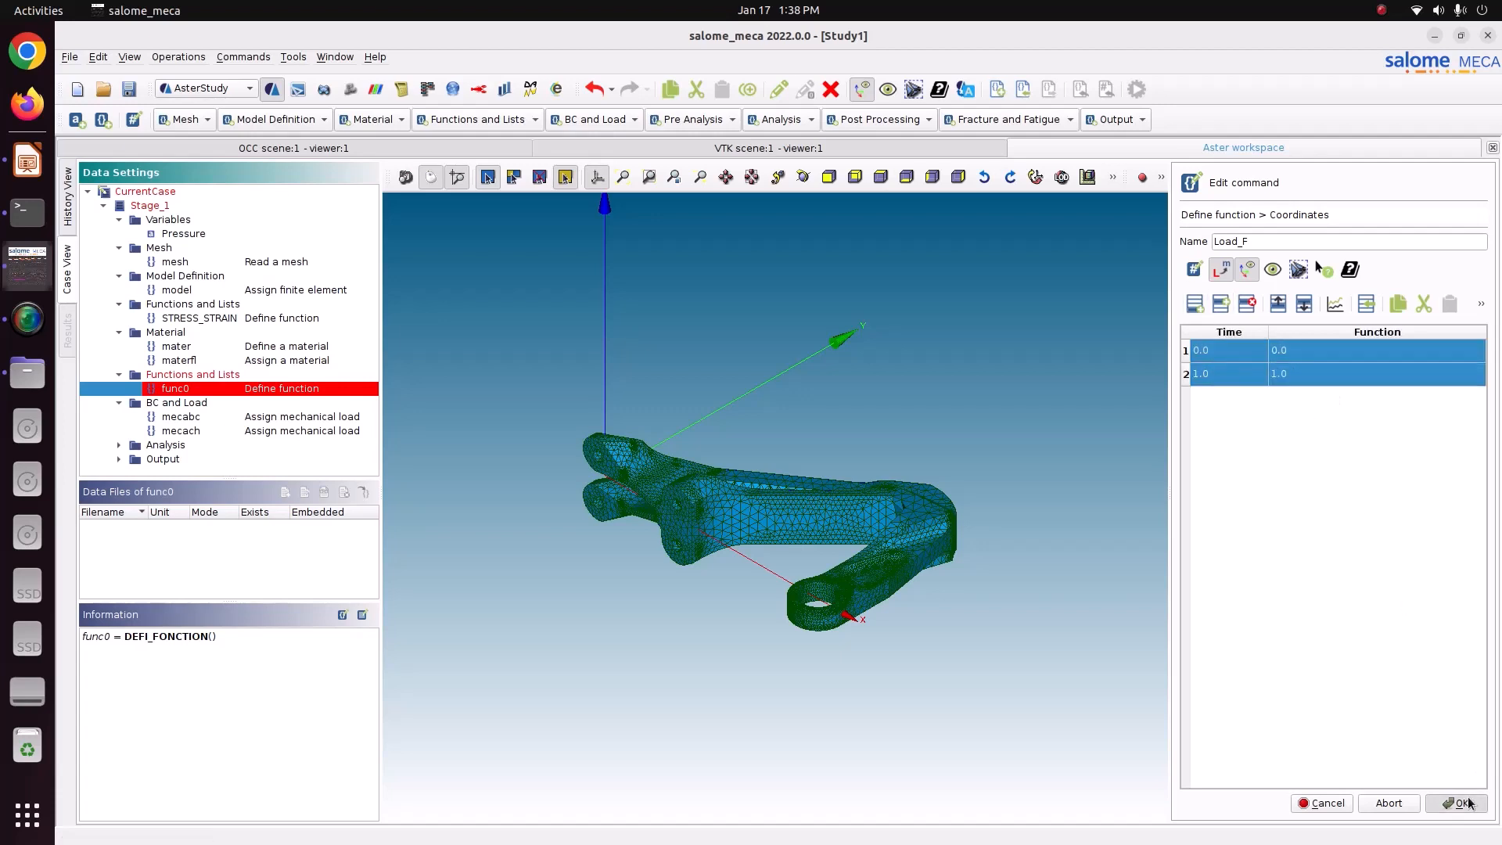
pyautogui.click(1321, 804)
pyautogui.click(1389, 803)
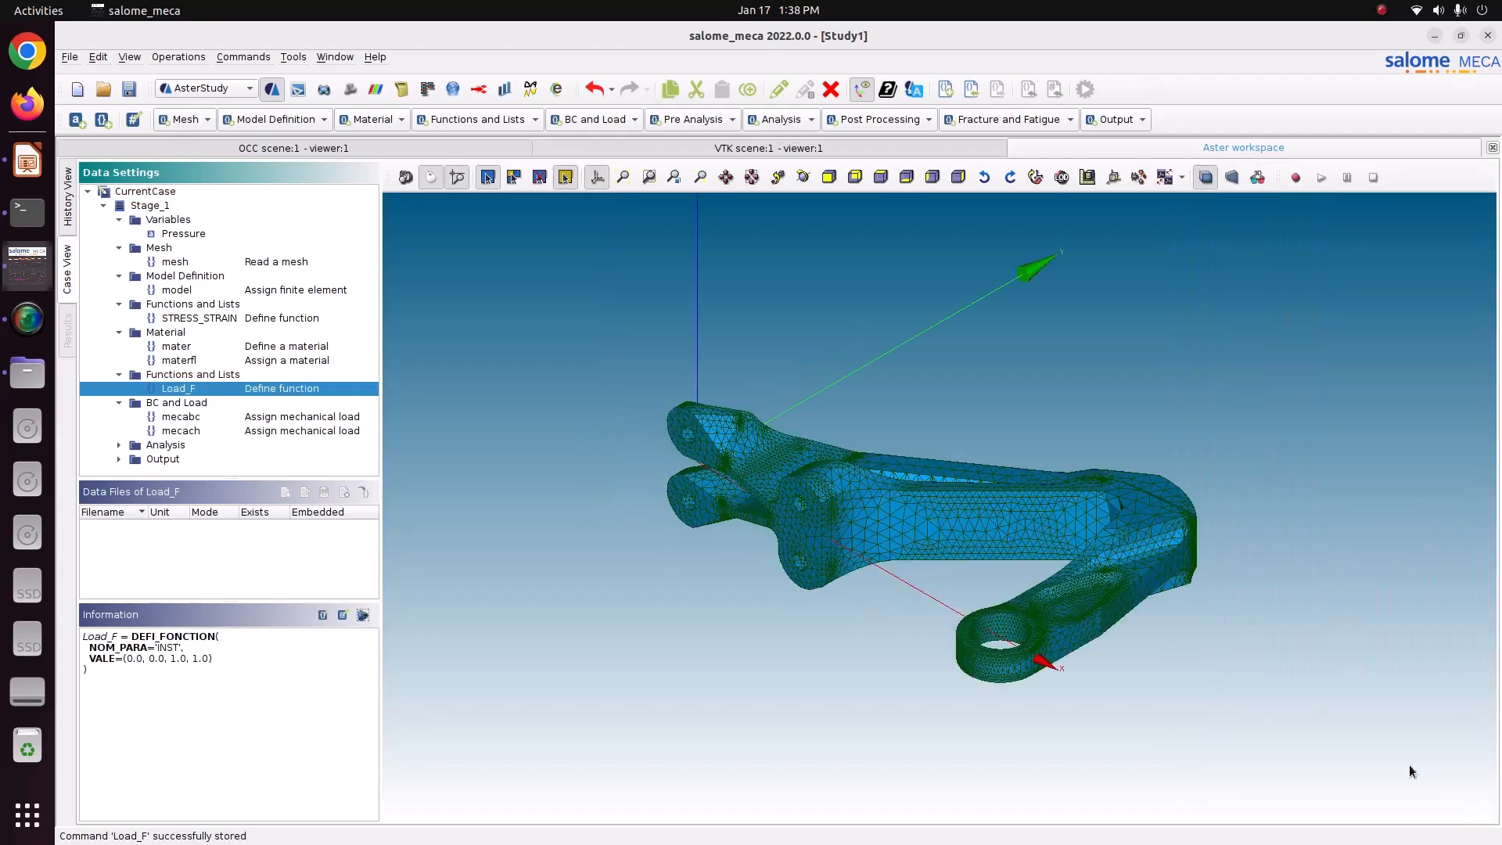
# Add a DEFI_LIST_REEL command and set its DEBUT value to 0.
pyautogui.click(489, 120)
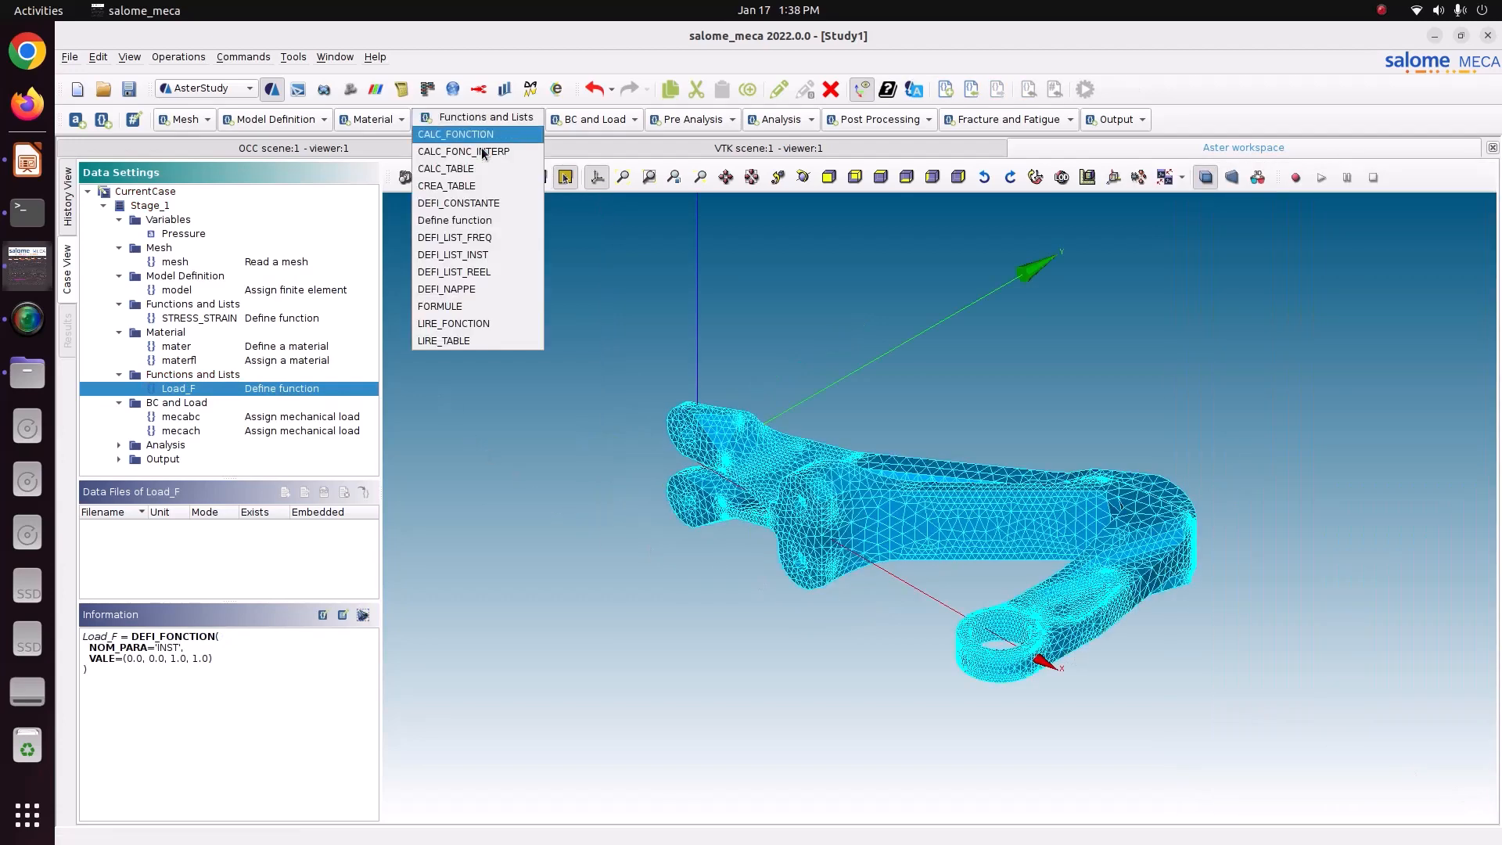
pyautogui.click(473, 275)
pyautogui.click(1202, 365)
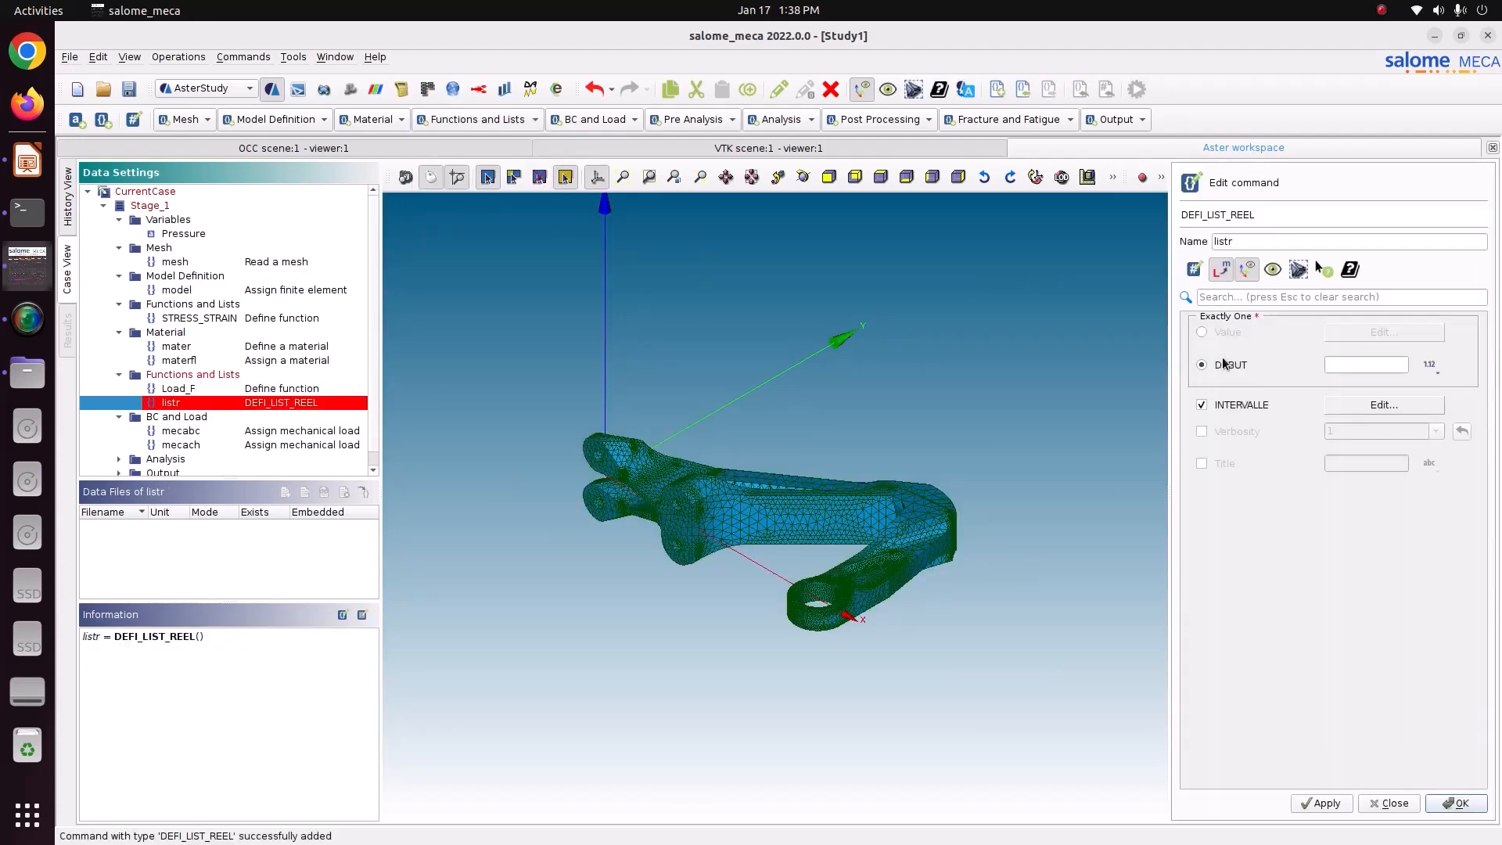
pyautogui.click(1368, 365)
pyautogui.write('0')
# Define the list's INTERVALLE as one interval until 1.0 with a step length of 0.1, and confirm it.
pyautogui.click(1365, 405)
pyautogui.click(1229, 351)
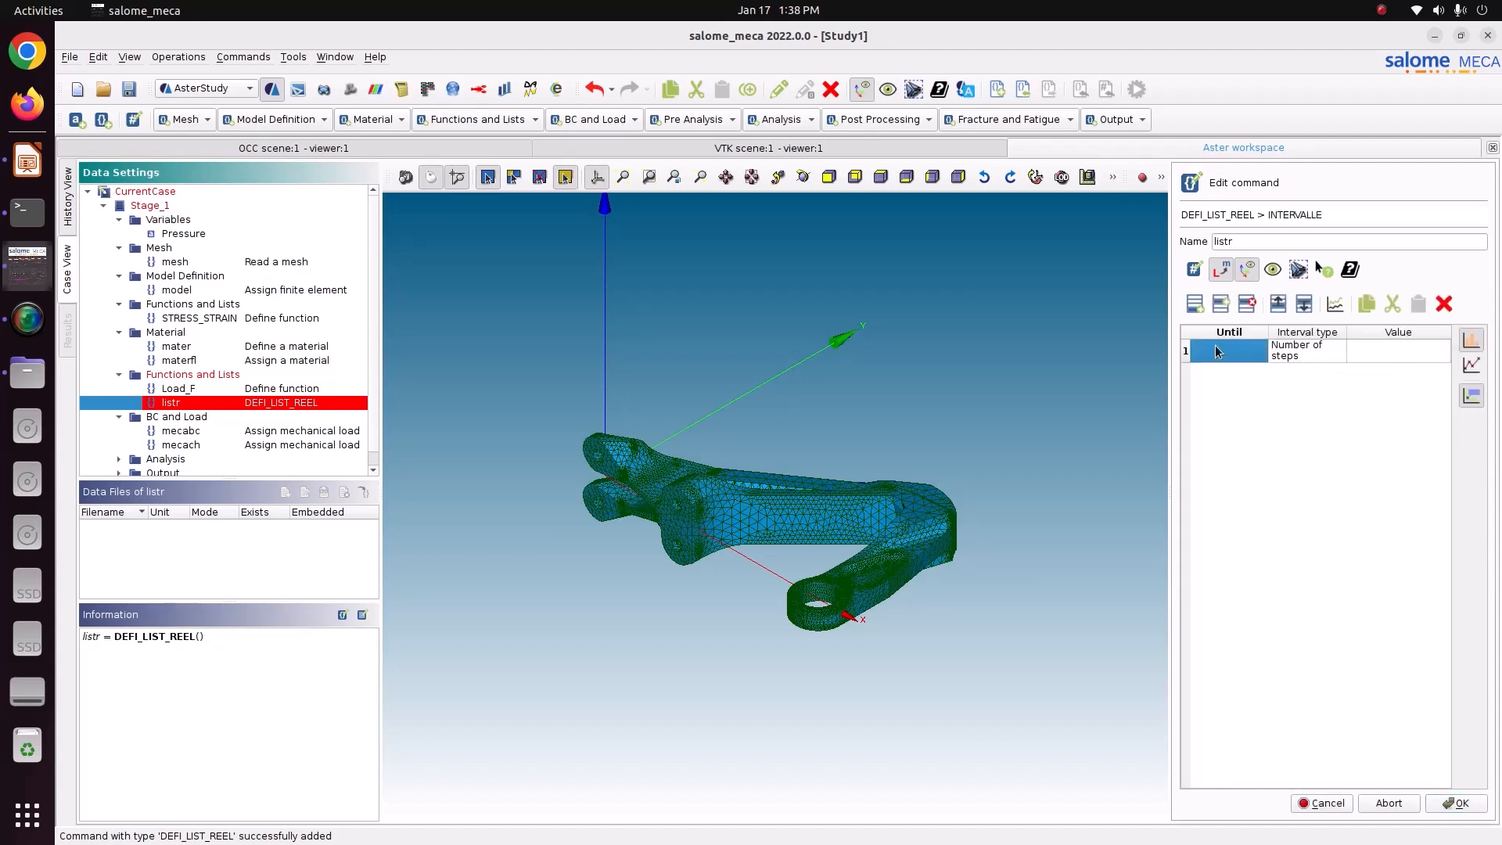
pyautogui.write('1')
pyautogui.click(1318, 352)
pyautogui.click(1317, 352)
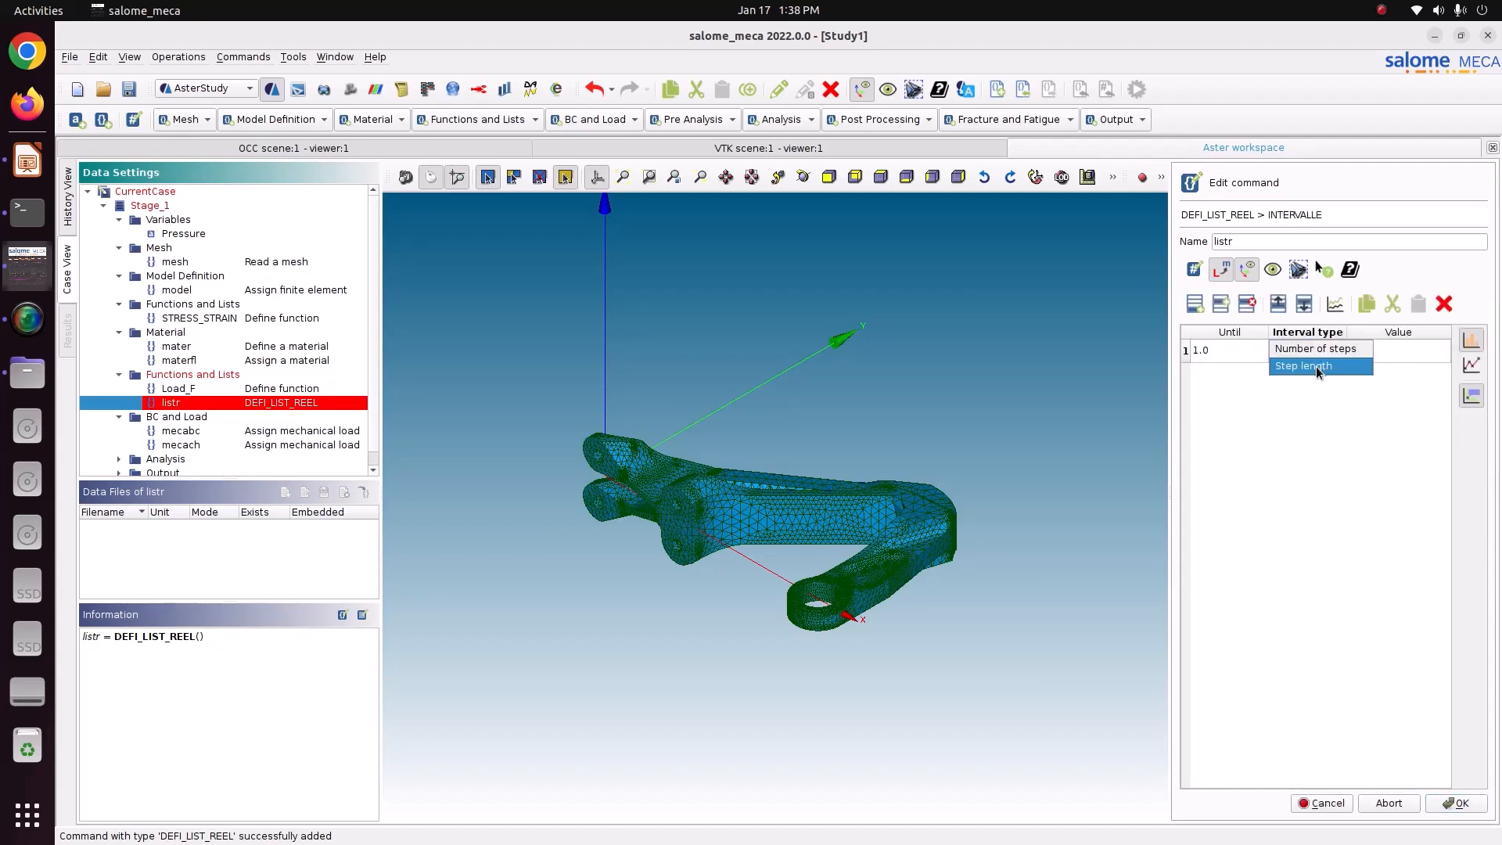
pyautogui.click(1316, 366)
pyautogui.click(1369, 351)
pyautogui.write('0.1')
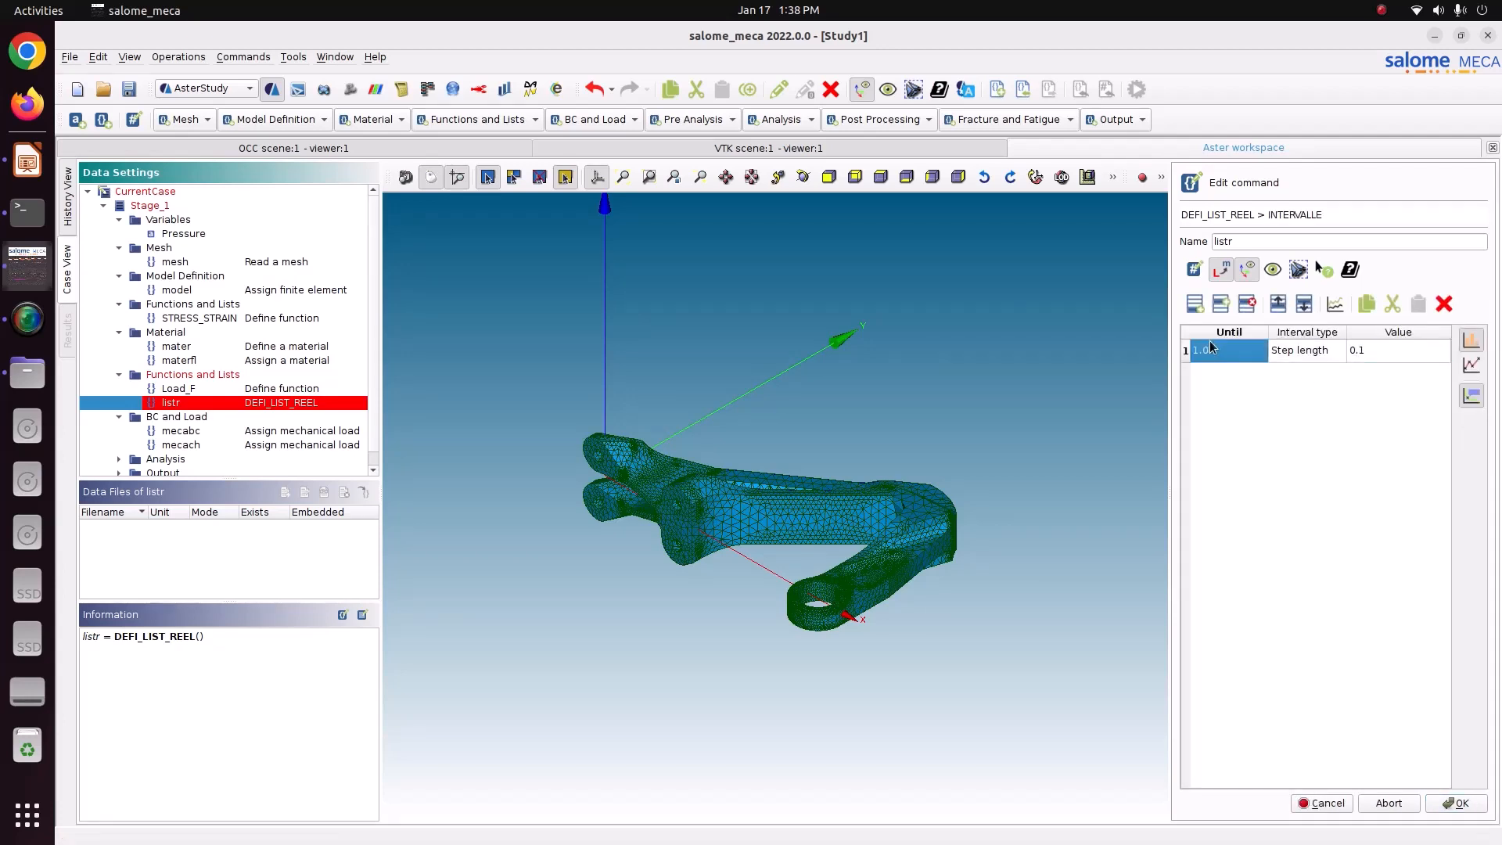
pyautogui.click(1366, 351)
pyautogui.click(1457, 806)
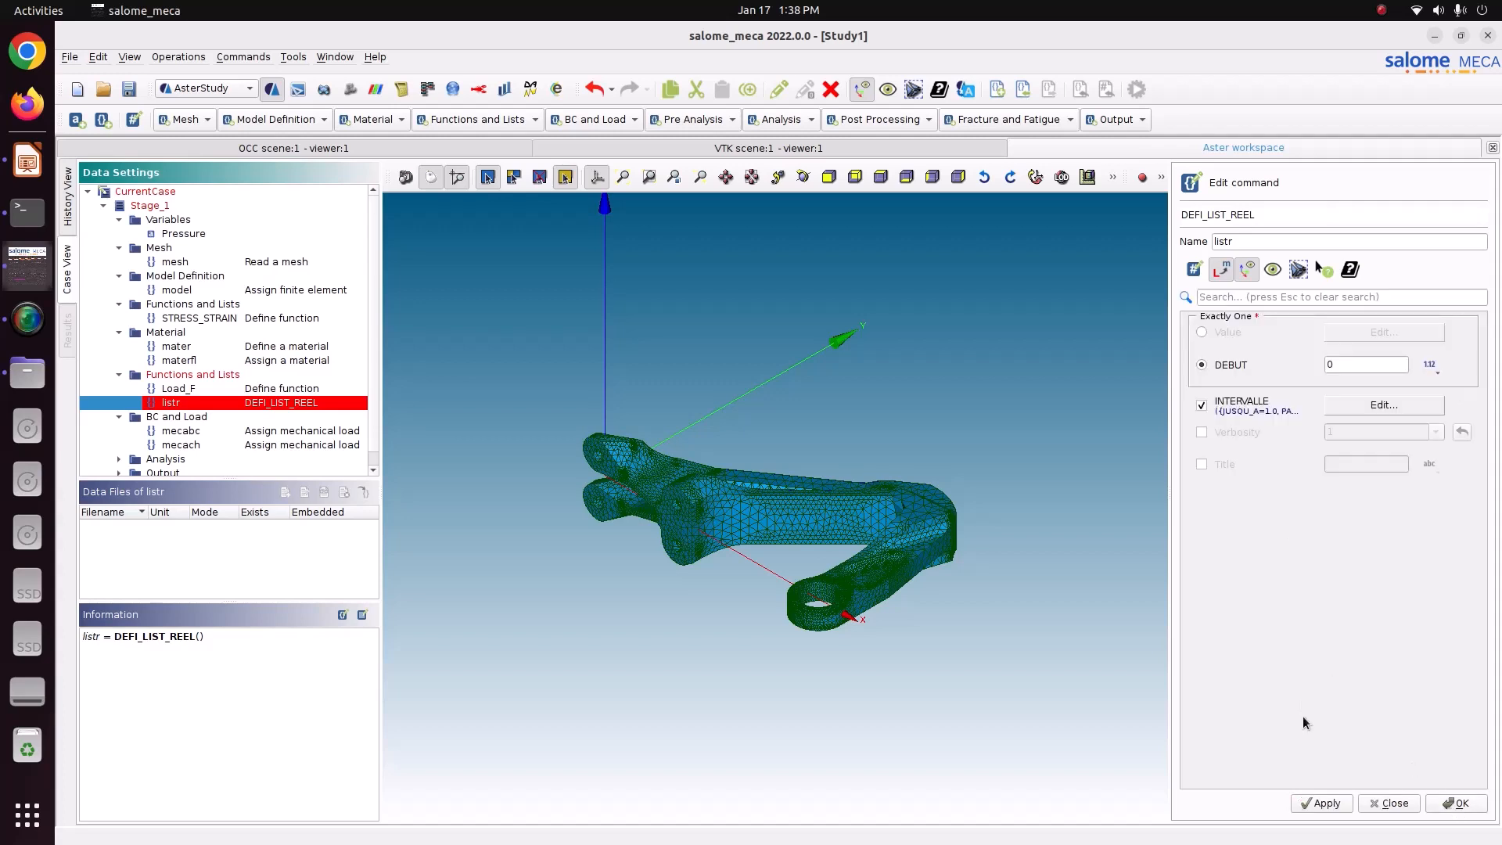
# Reopen the INTERVALLE table and plot its interval to check the time stepping.
pyautogui.click(1383, 404)
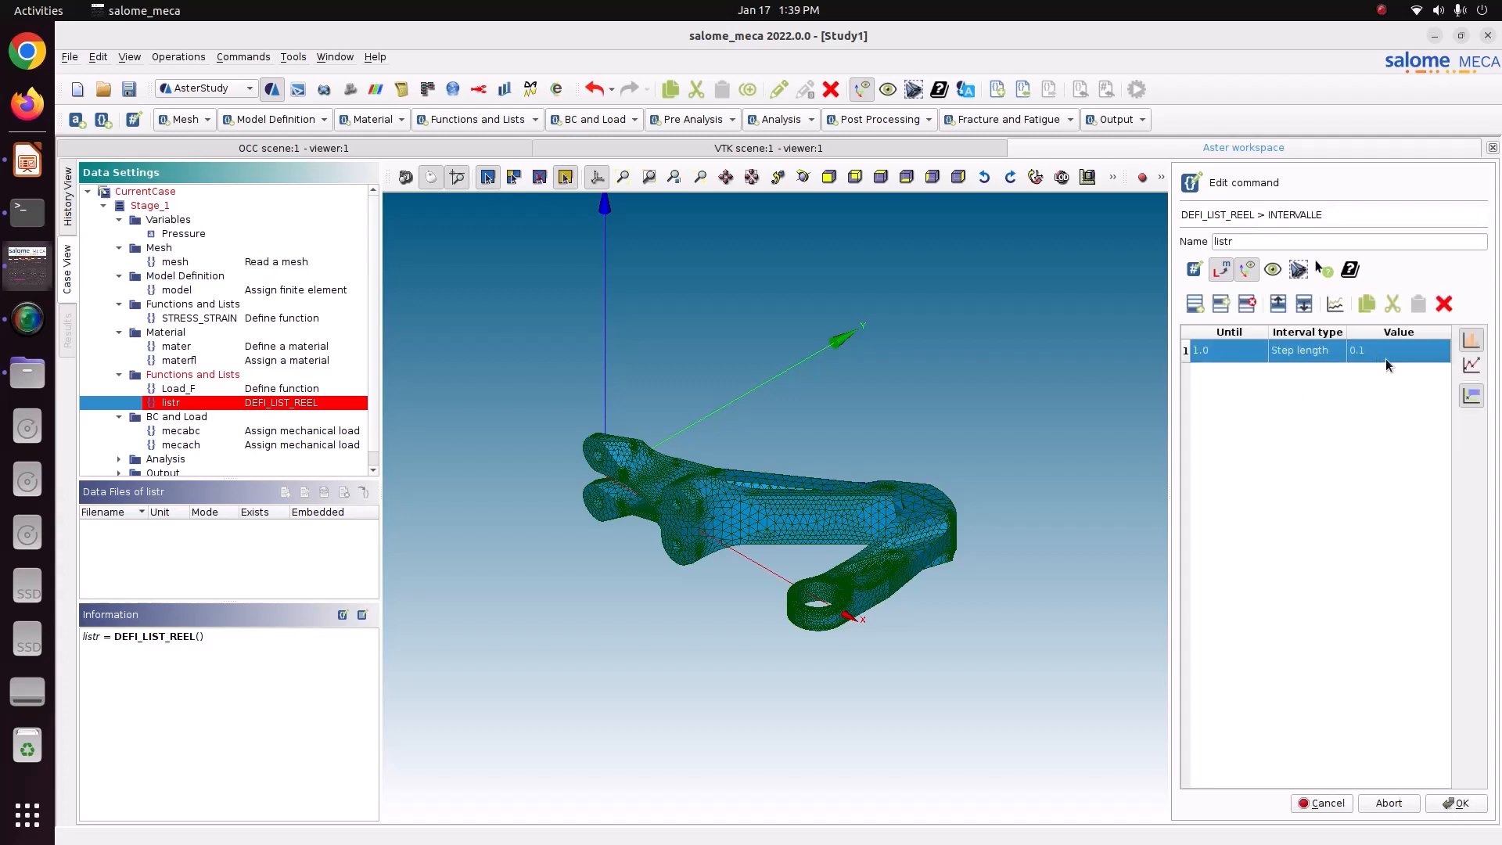
pyautogui.click(1337, 307)
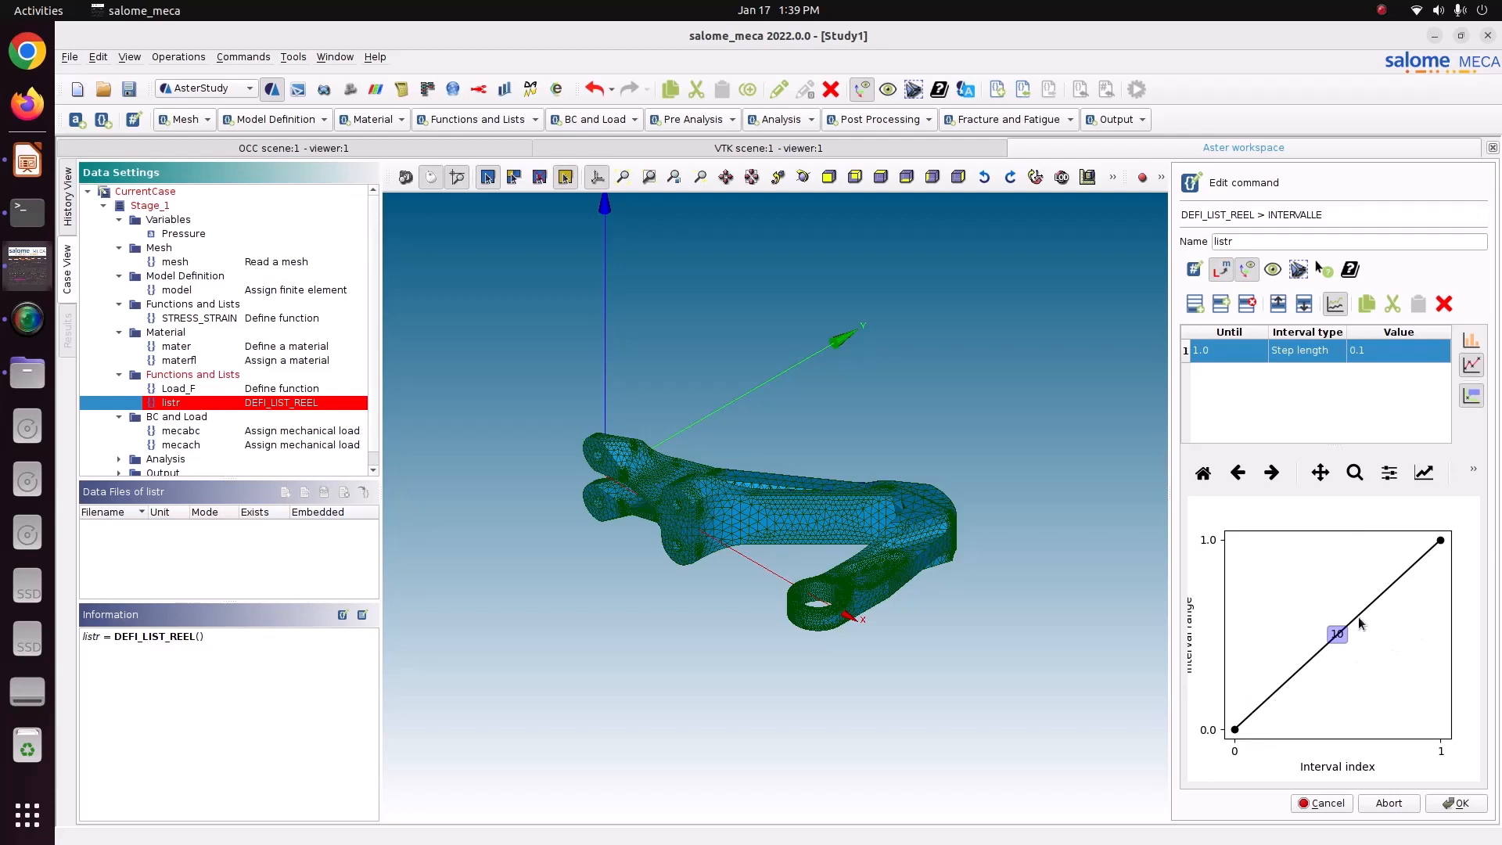
# Confirm the INTERVALLE table and save the listr command.
pyautogui.click(1443, 803)
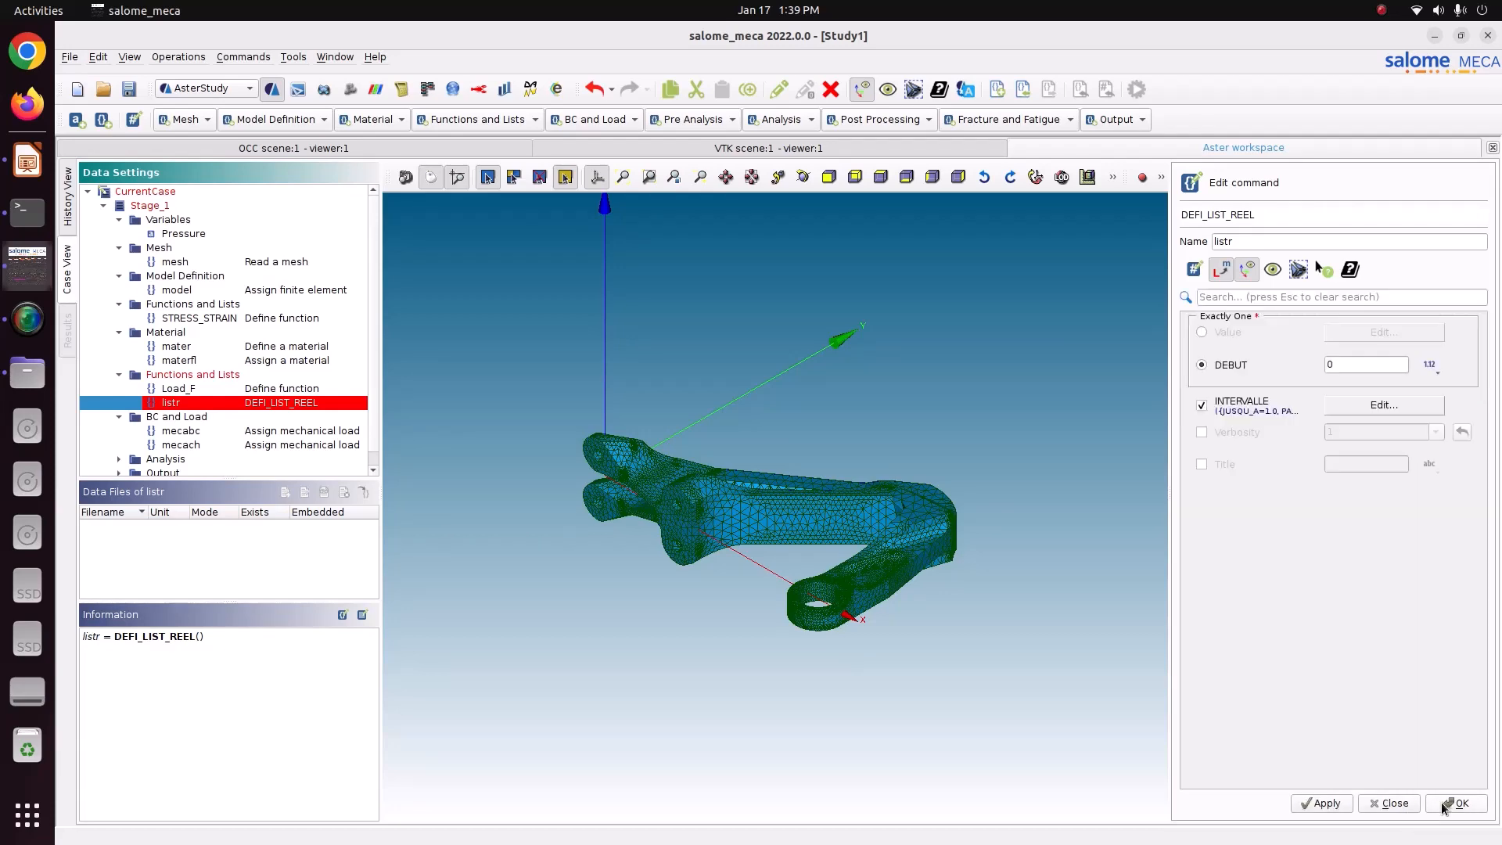
pyautogui.click(1338, 805)
pyautogui.click(1461, 801)
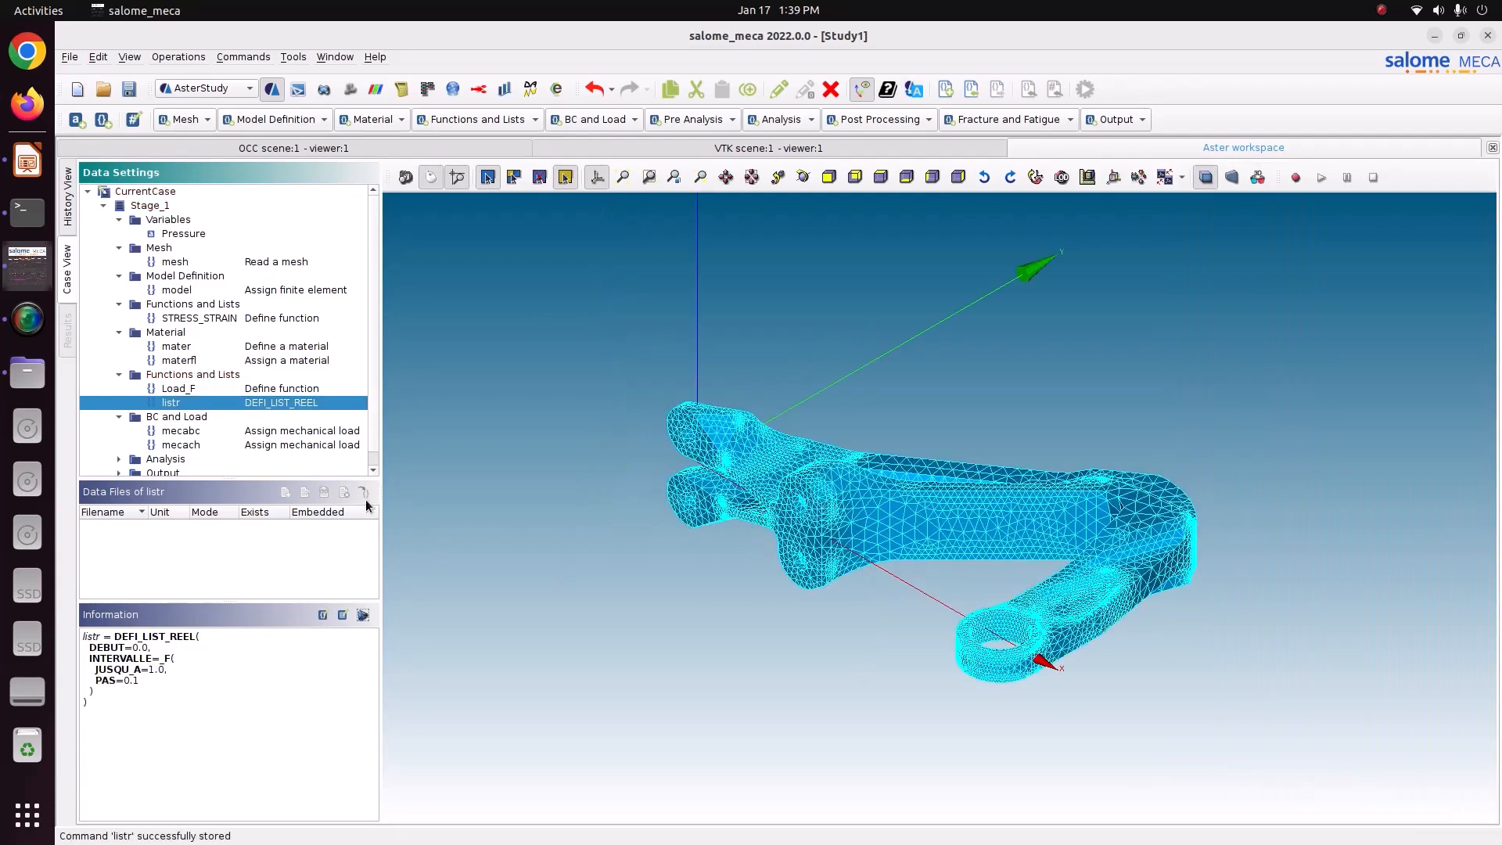
# Add a DEFI_LIST_INST command and set its Method to AUTO.
pyautogui.click(503, 121)
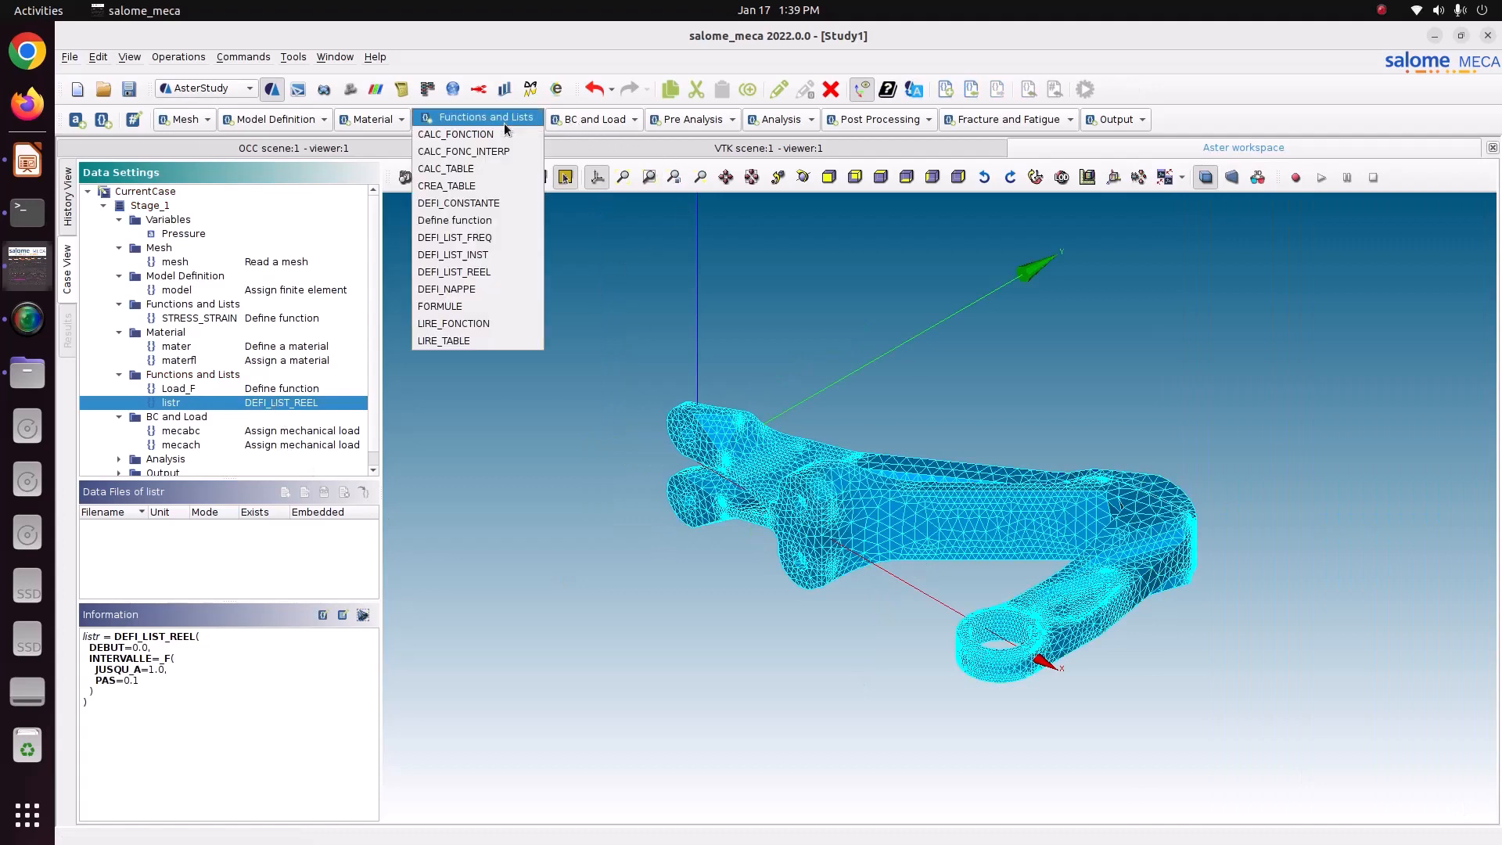
pyautogui.click(500, 254)
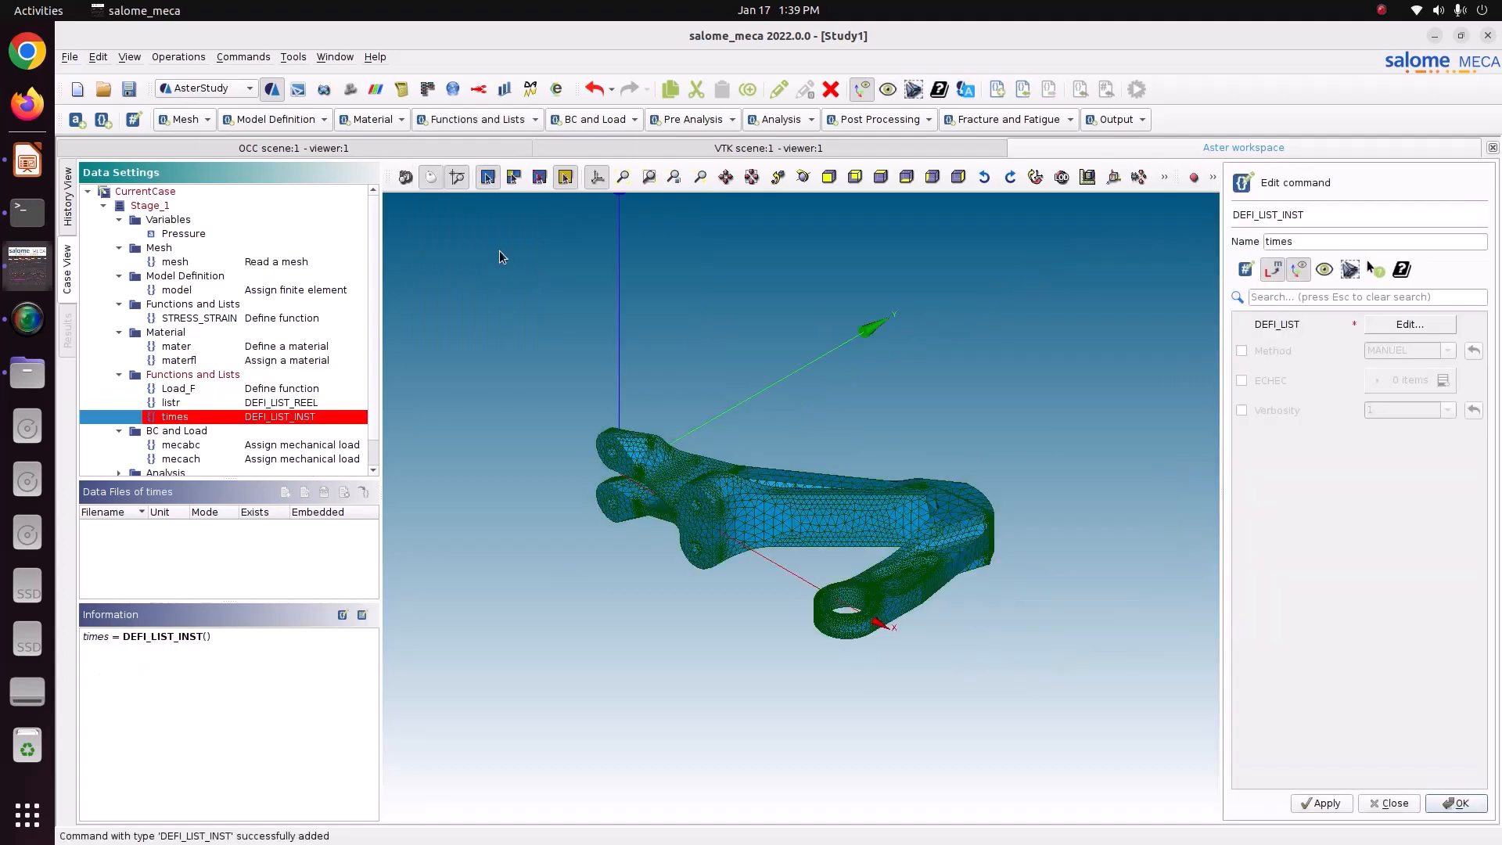
pyautogui.click(1259, 353)
pyautogui.click(1420, 351)
pyautogui.click(1425, 366)
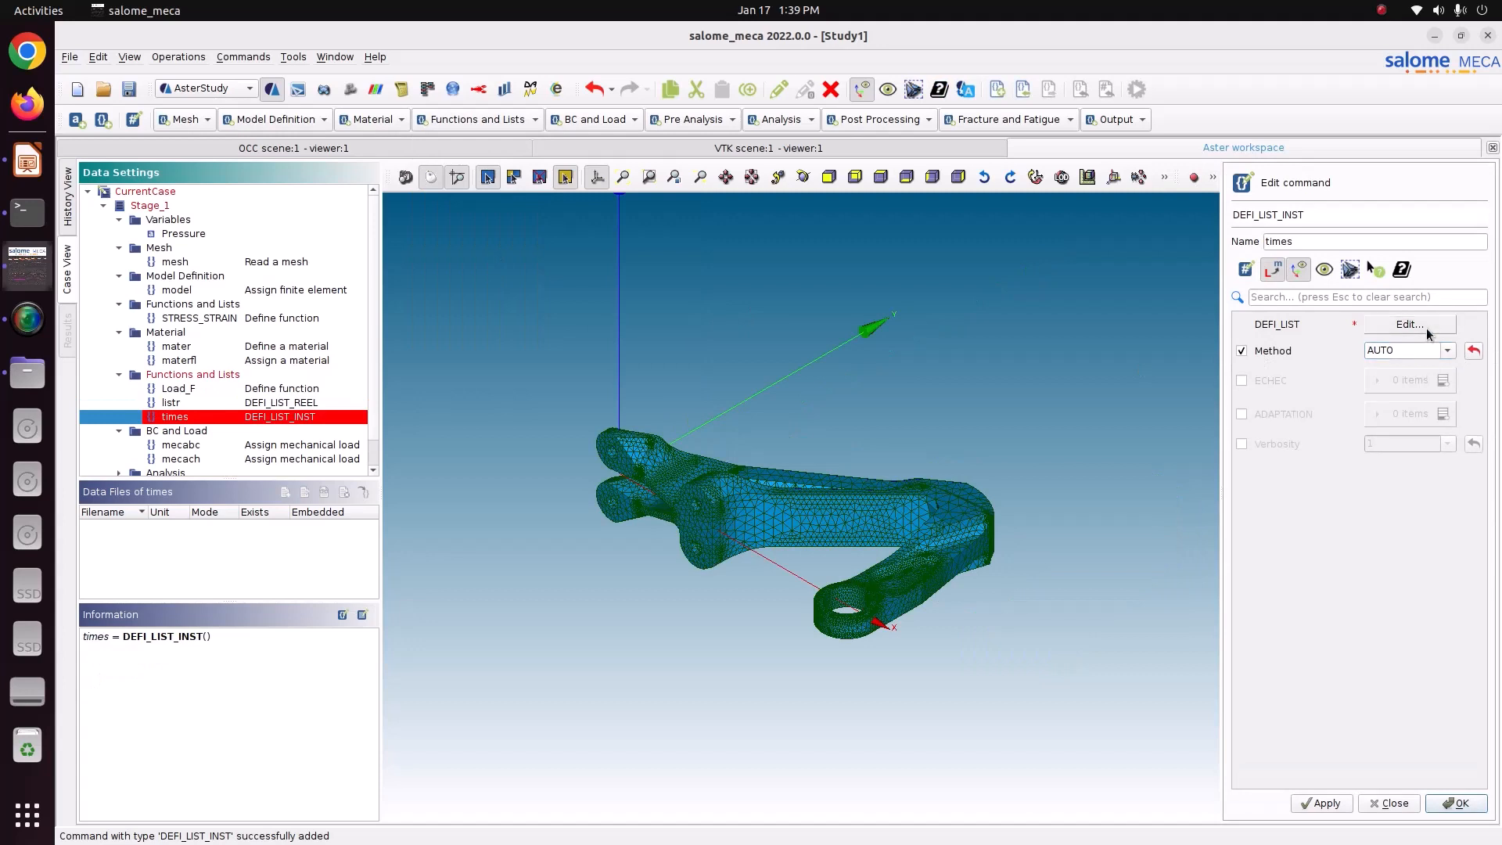
# Use listr as the time step list in DEFI_LIST and apply the times command.
pyautogui.click(1425, 327)
pyautogui.click(1242, 356)
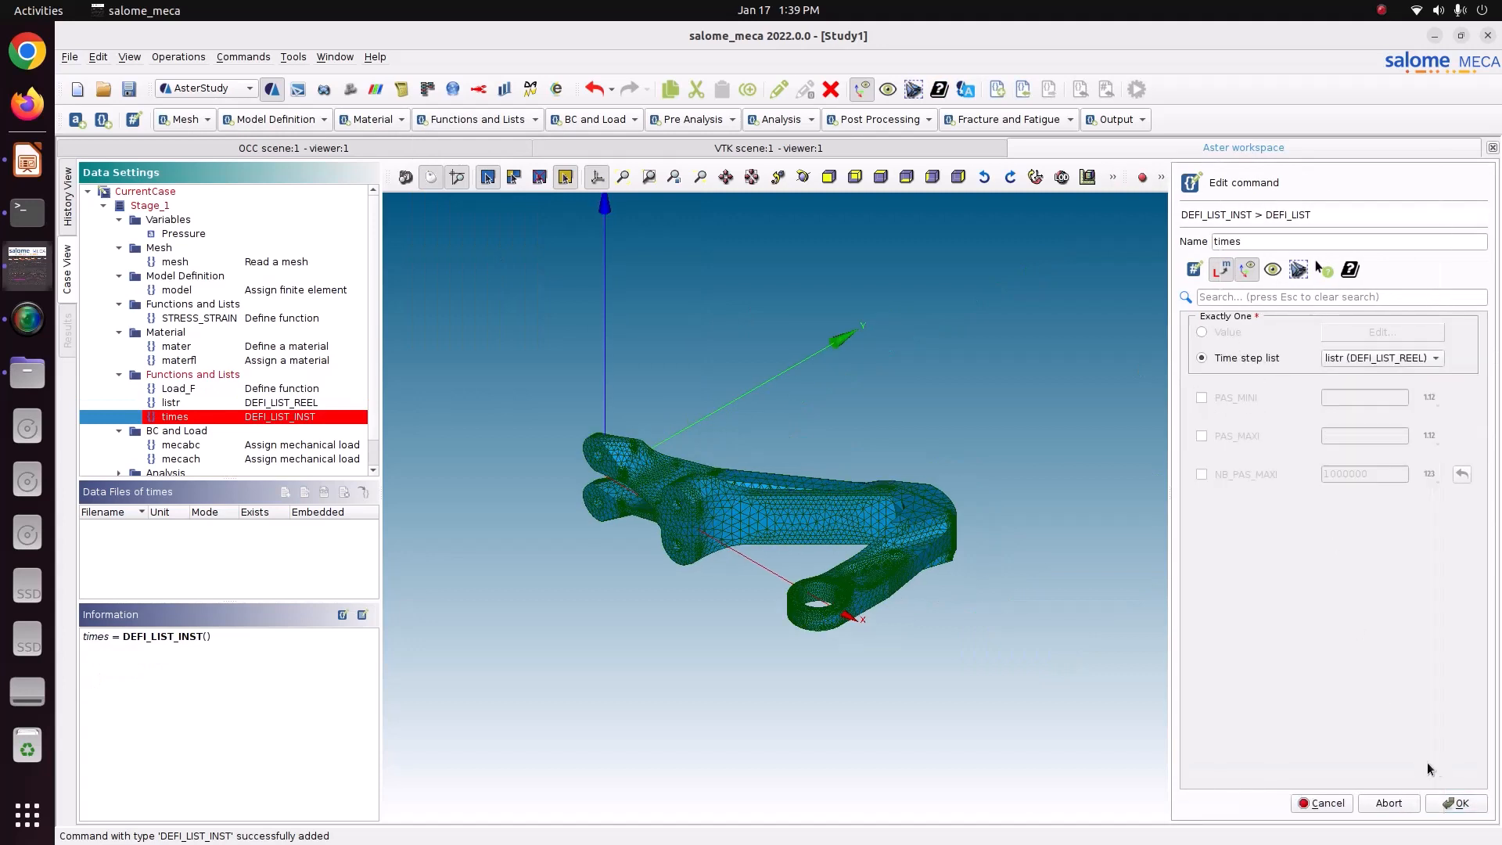
pyautogui.click(1456, 806)
pyautogui.click(1322, 804)
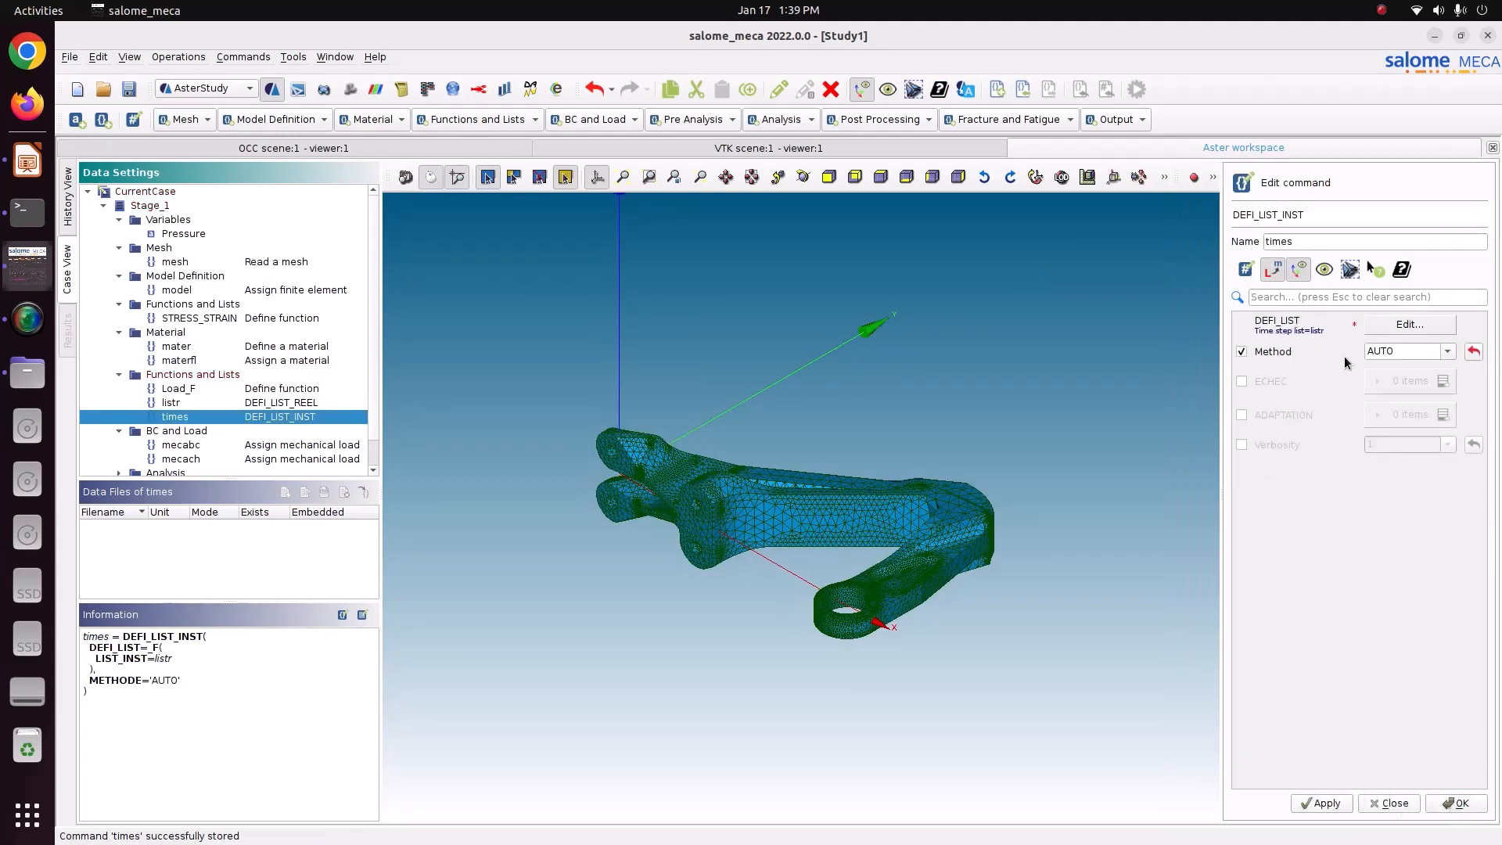
# Set PAS_MINI to 0.001 and PAS_MAXI to 0.1 in DEFI_LIST, and save the times command.
pyautogui.click(1410, 324)
pyautogui.click(1238, 399)
pyautogui.click(1256, 436)
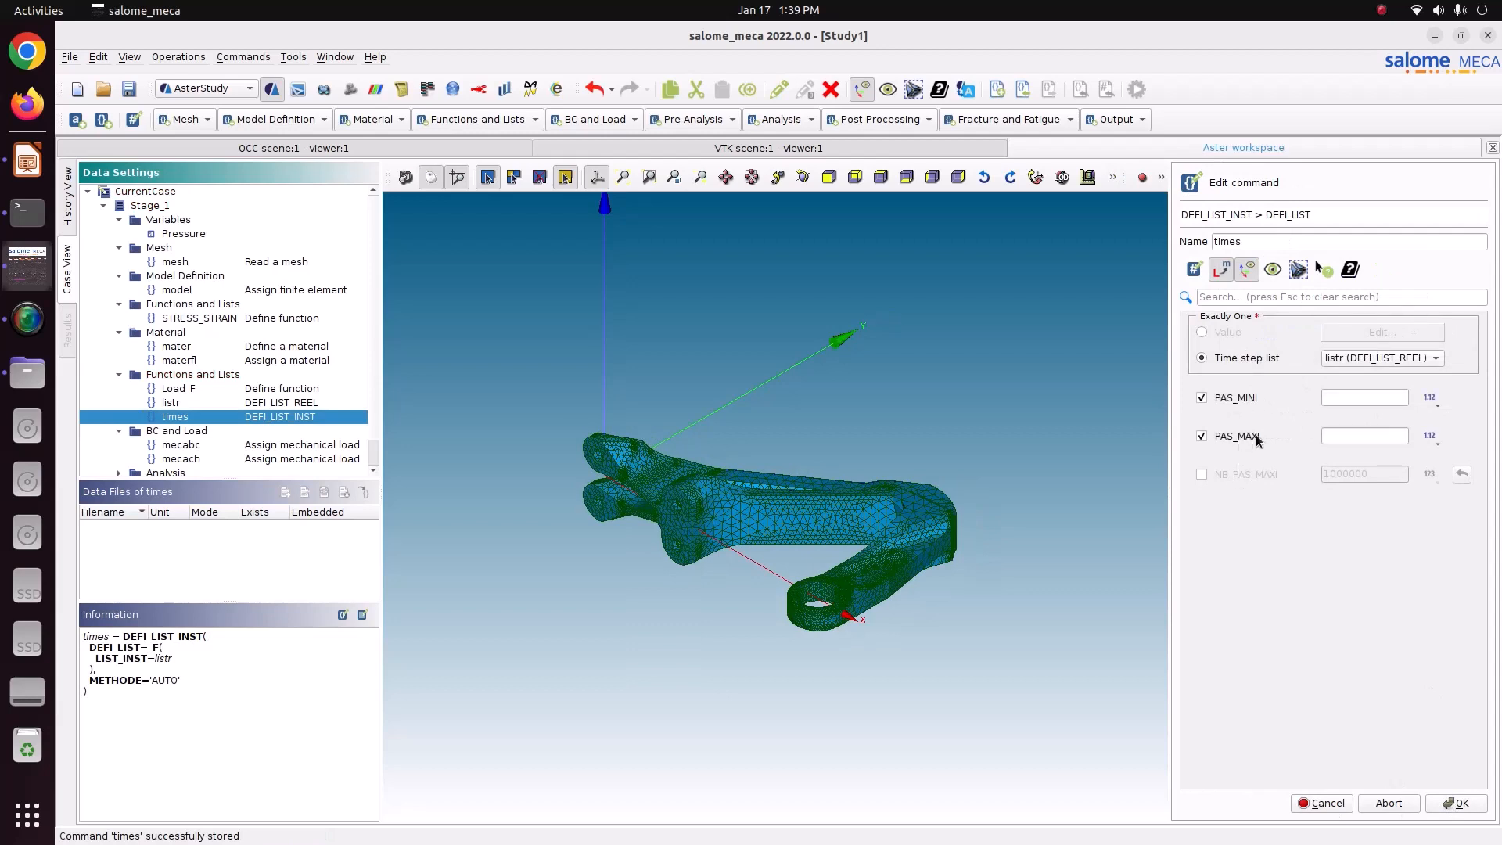
pyautogui.click(1343, 398)
pyautogui.write('0.001')
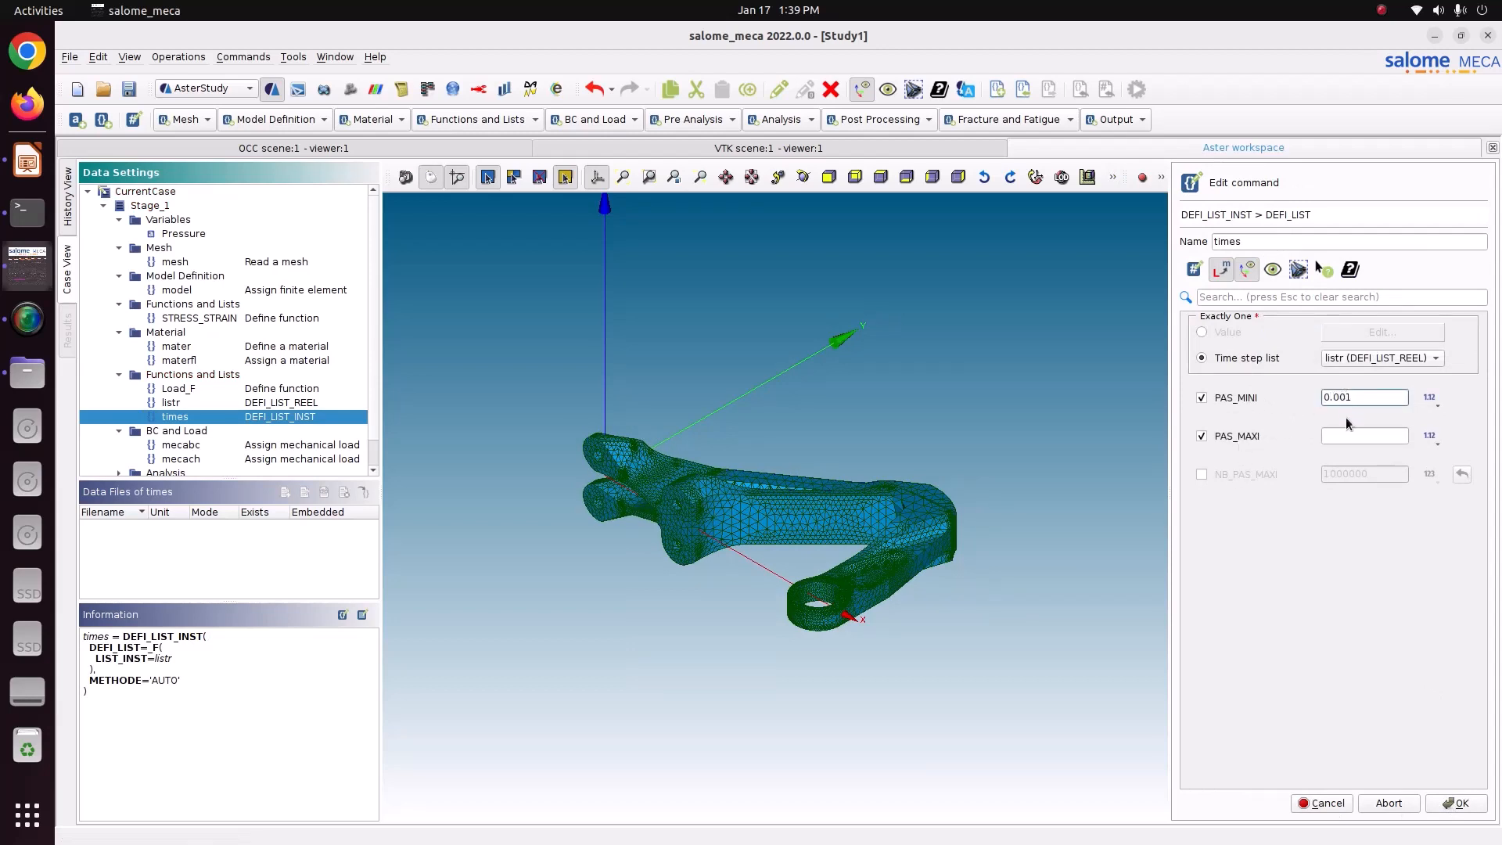
pyautogui.click(1346, 436)
pyautogui.click(1460, 803)
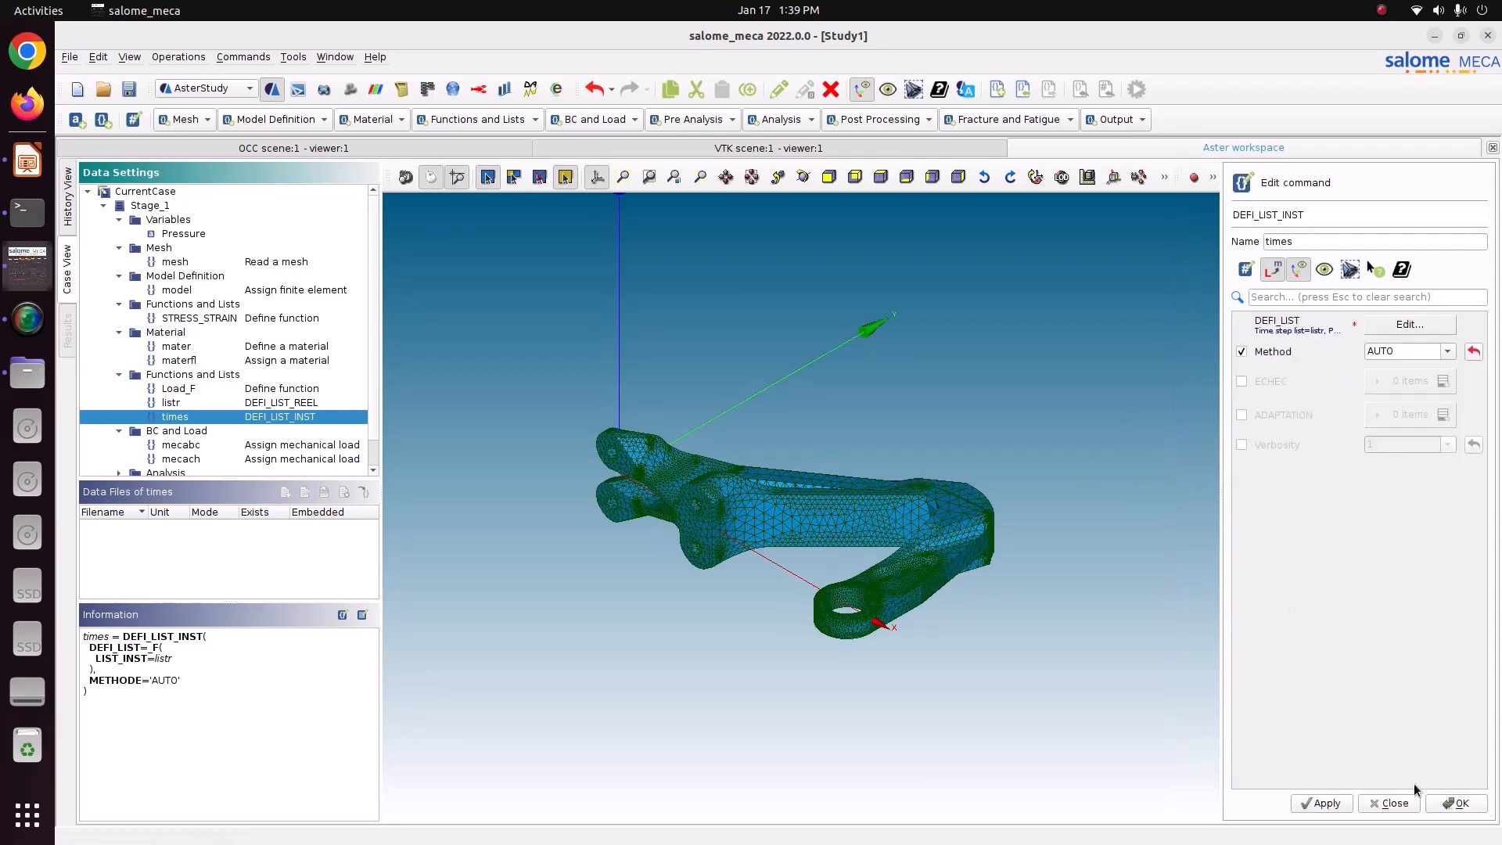
pyautogui.click(1322, 803)
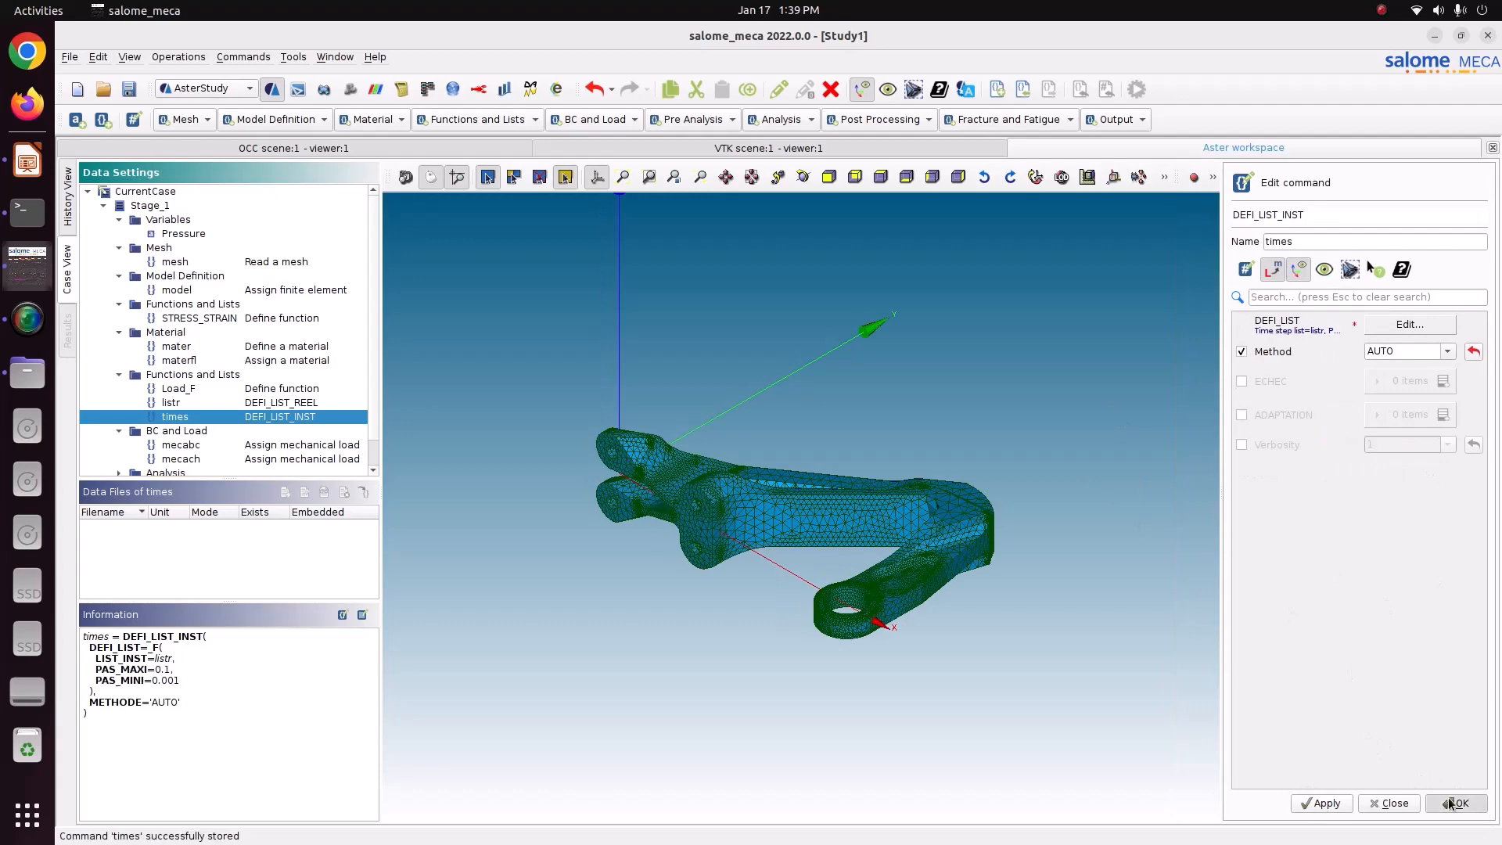
pyautogui.click(1452, 803)
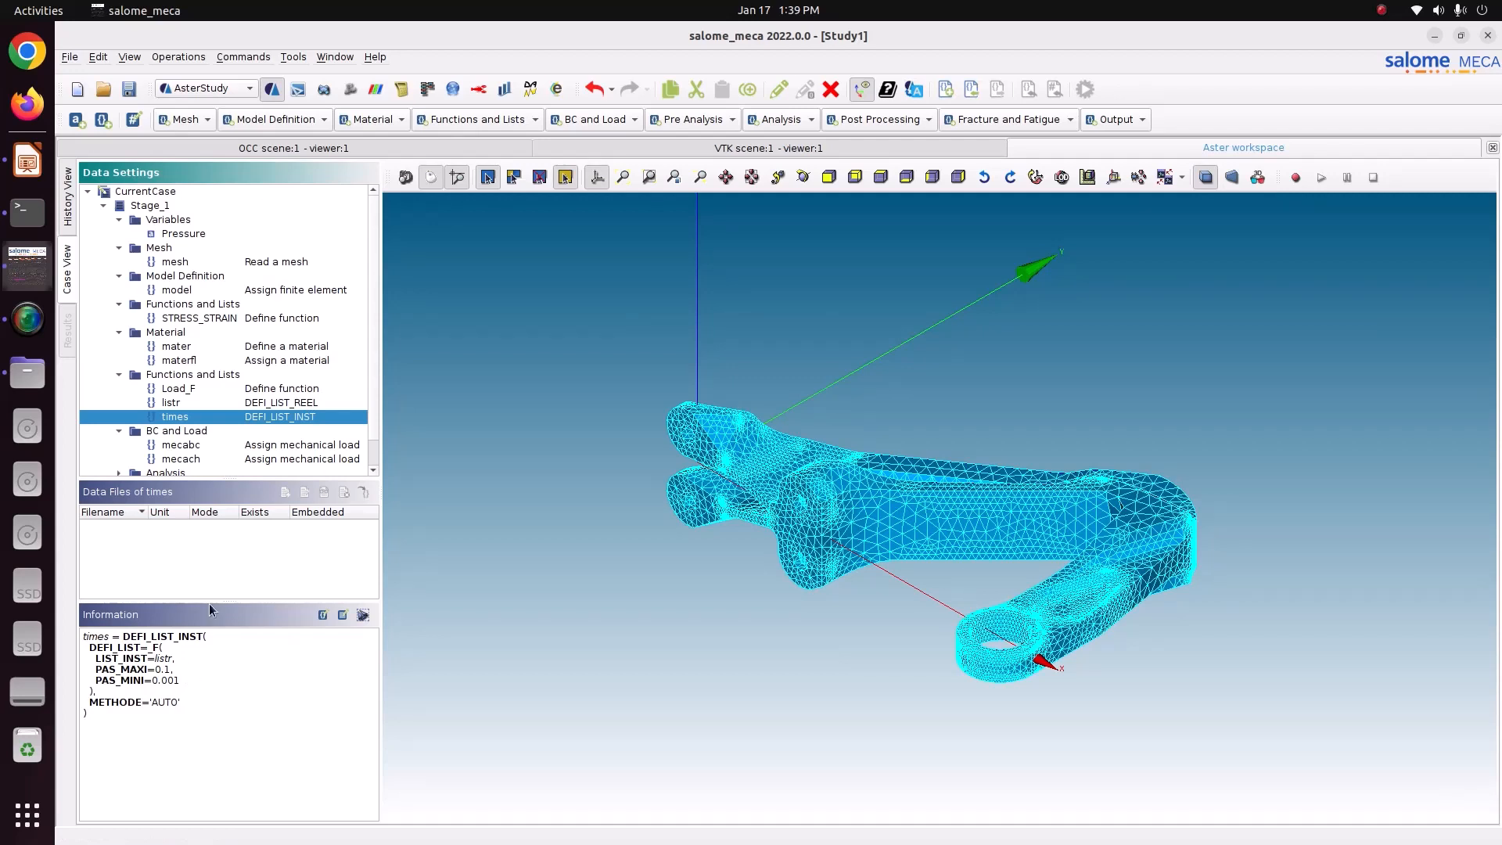
# Delete the static mechanical analysis command result from the Analysis category.
pyautogui.click(204, 383)
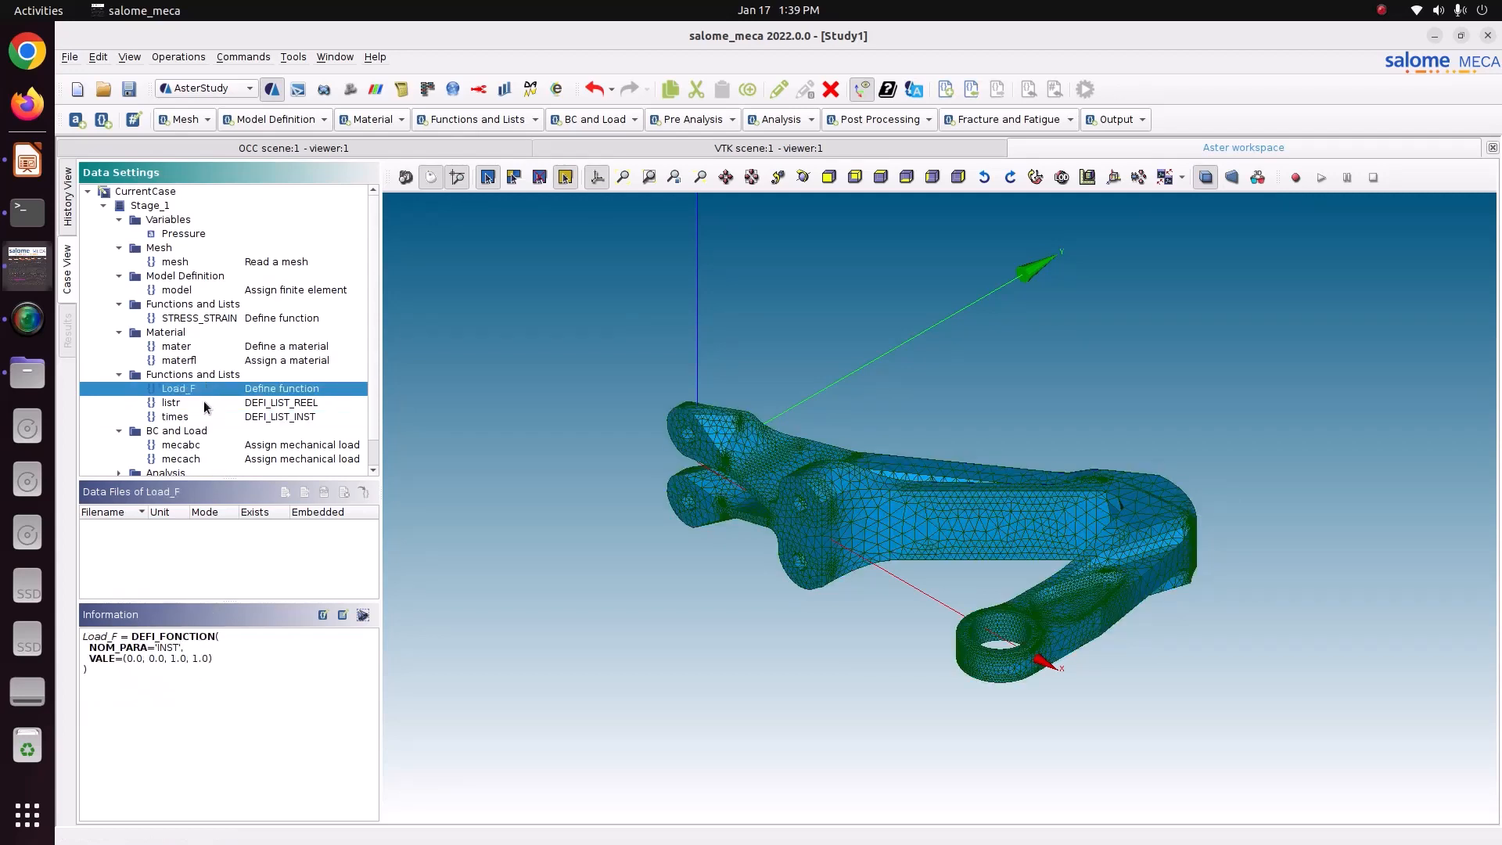
pyautogui.click(205, 403)
pyautogui.scroll(-1, 204, 401)
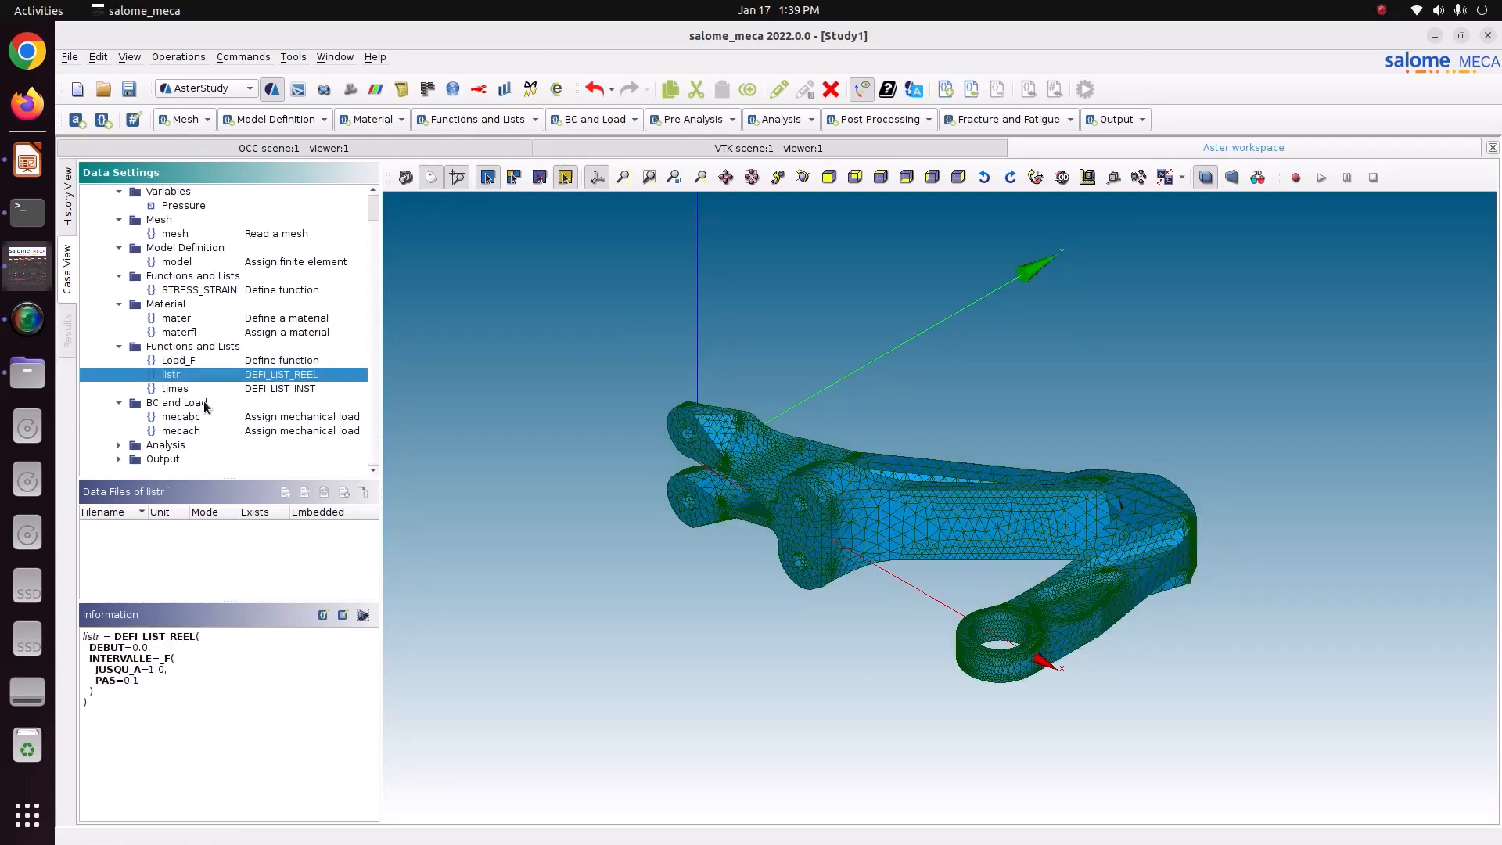
pyautogui.click(132, 445)
pyautogui.scroll(-1, 134, 450)
pyautogui.click(165, 446)
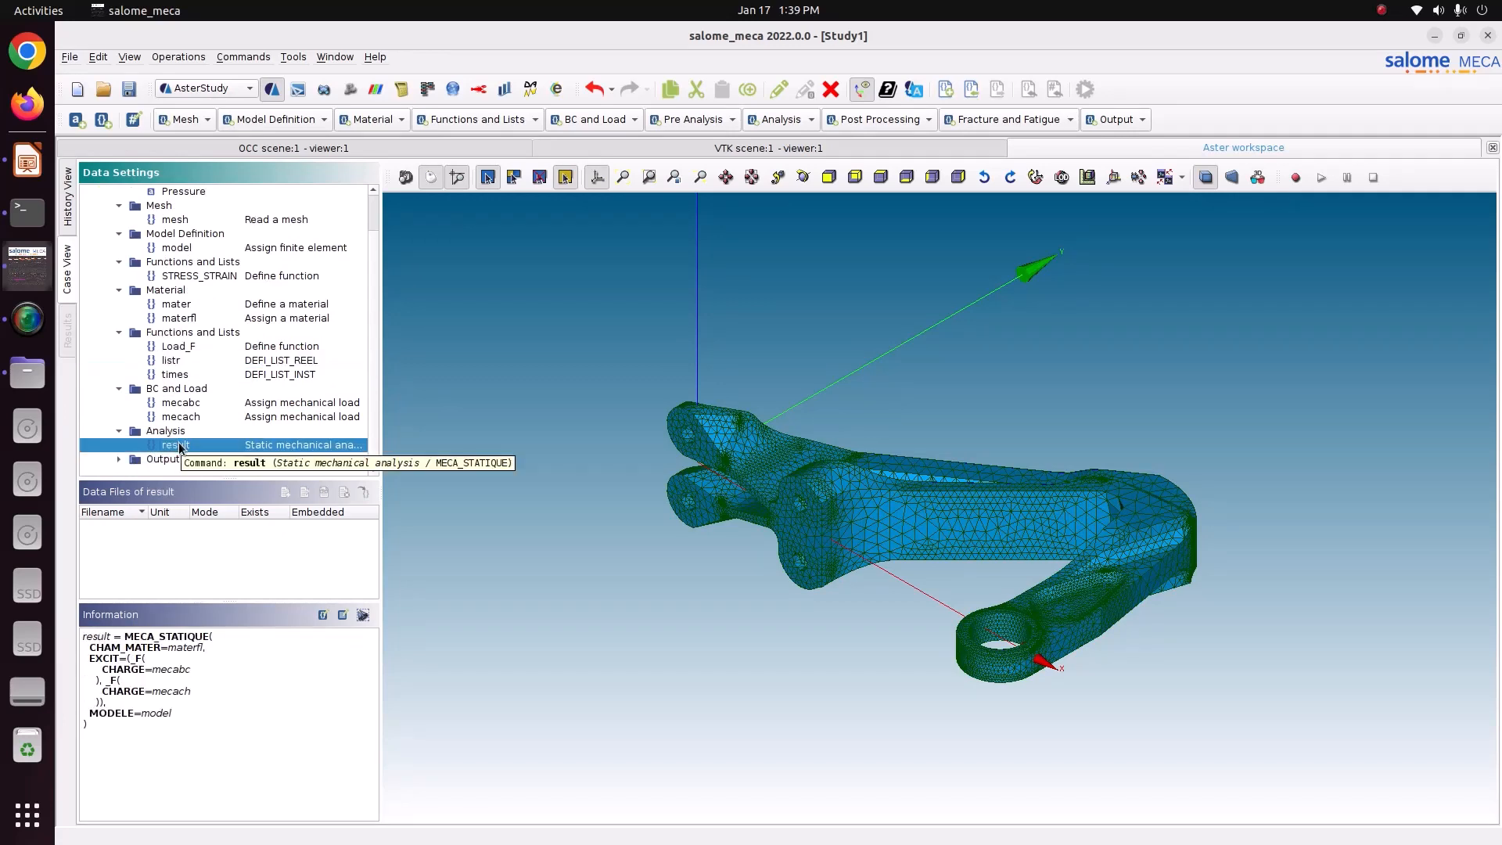
pyautogui.rightClick(179, 446)
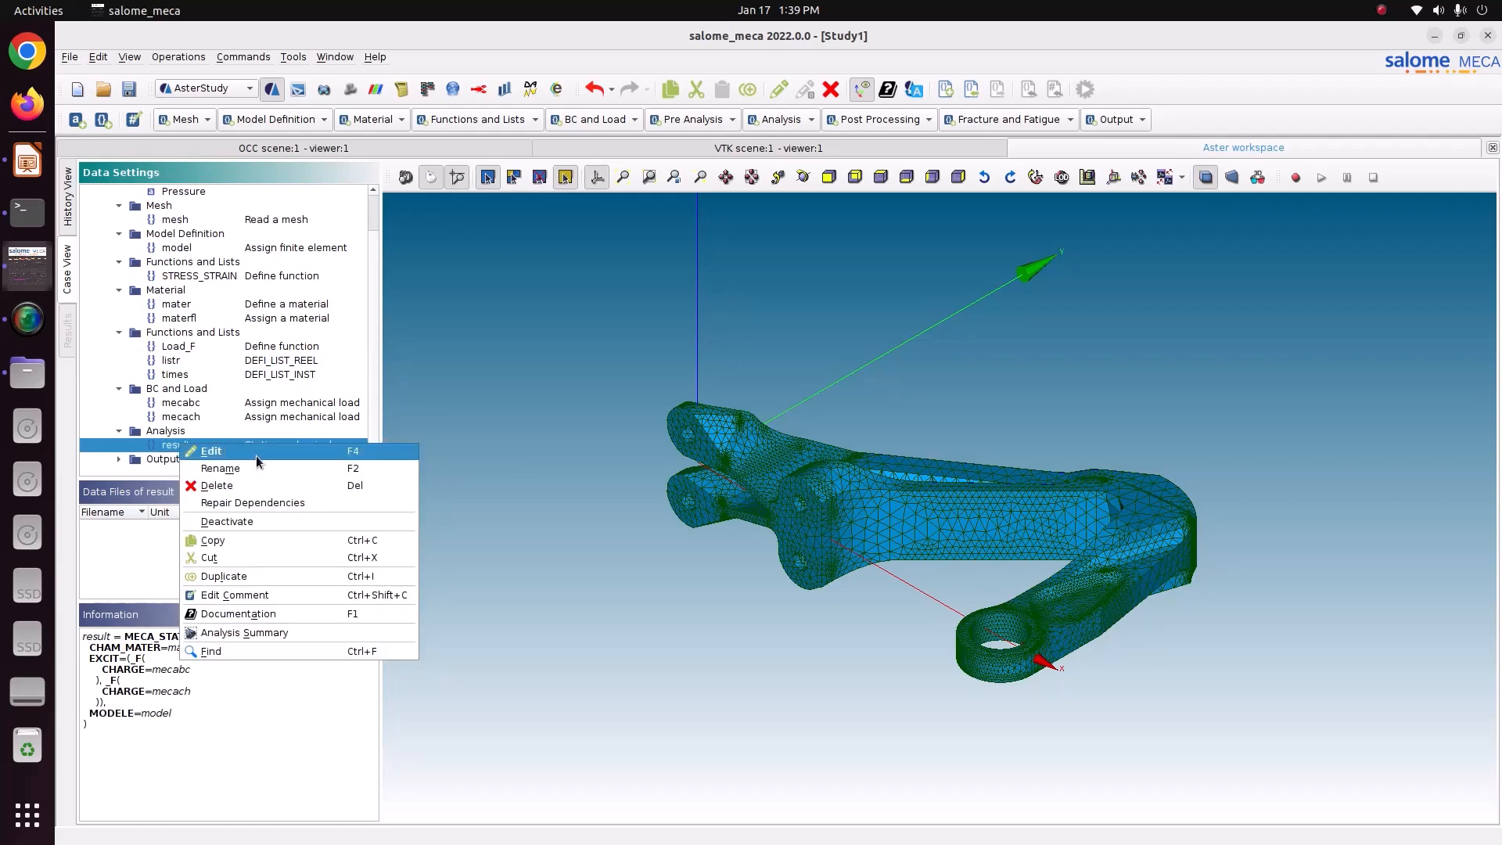
pyautogui.click(262, 485)
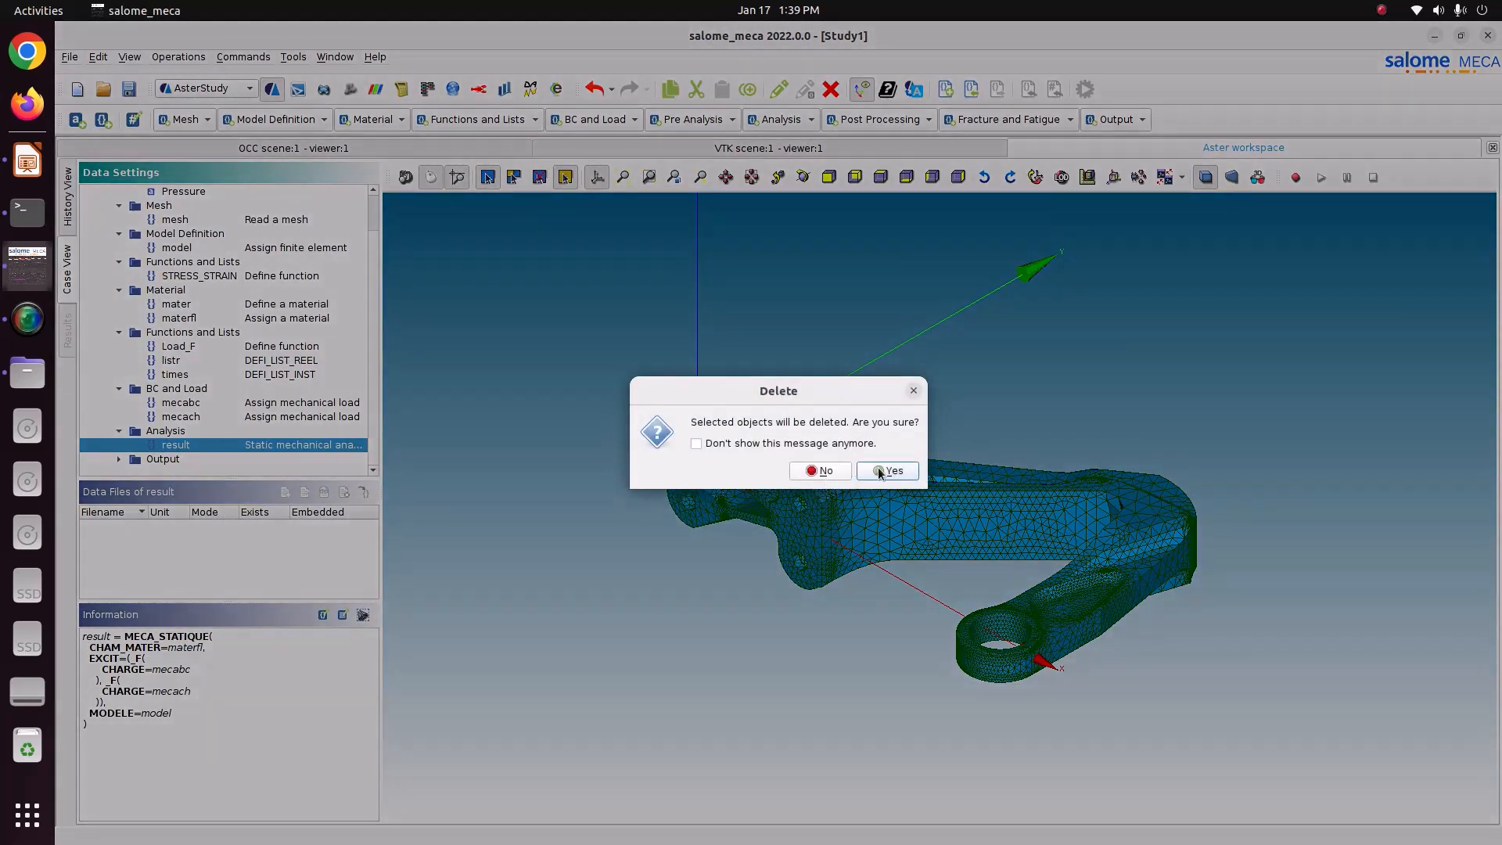
pyautogui.click(887, 471)
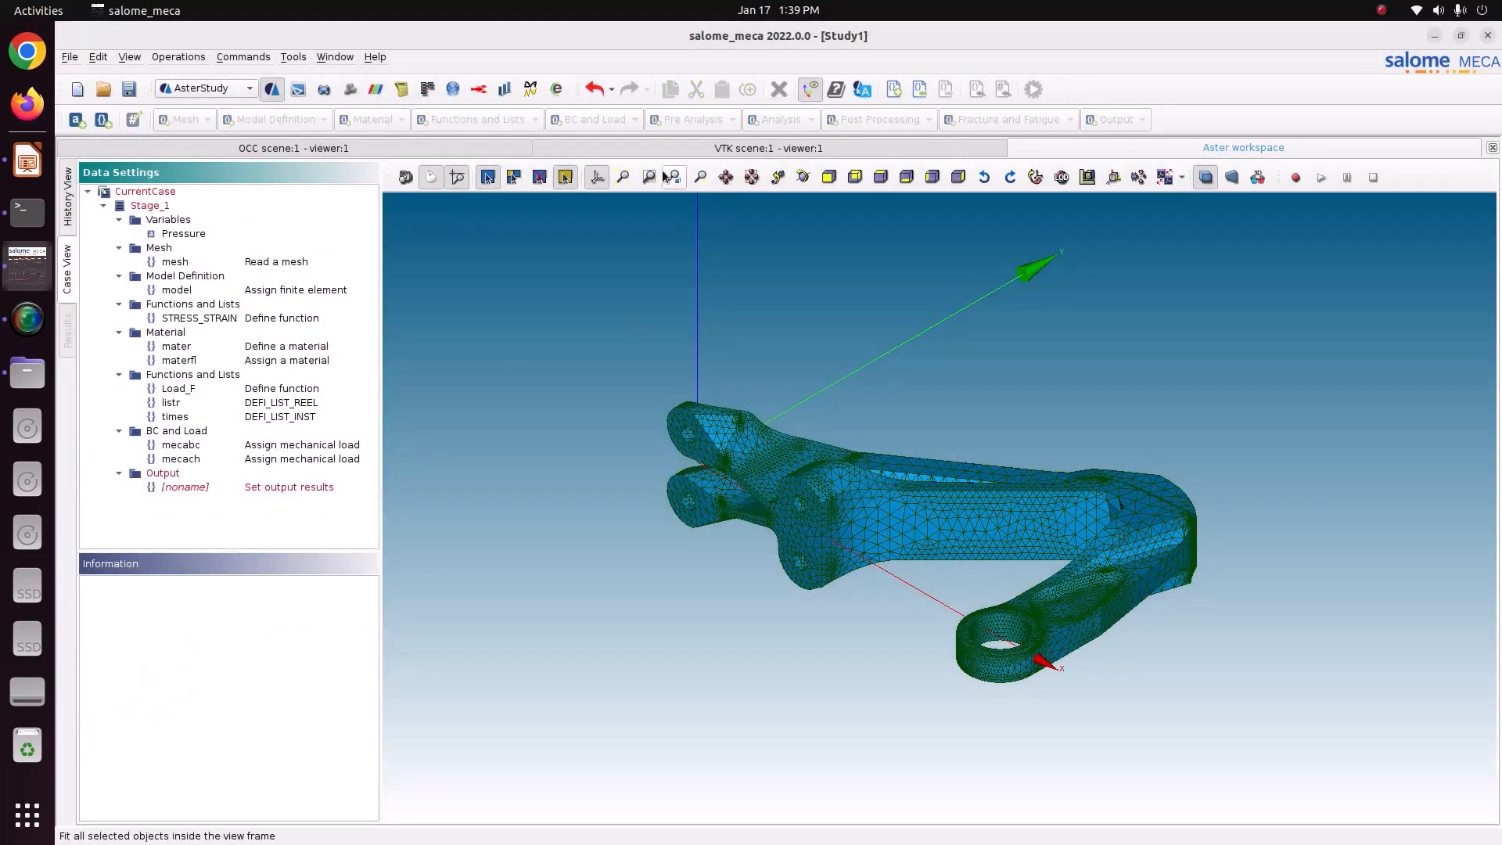
# Add a STAT_NON_LINE analysis and set its Timestepping to the time step list listr.
pyautogui.click(188, 486)
pyautogui.click(781, 119)
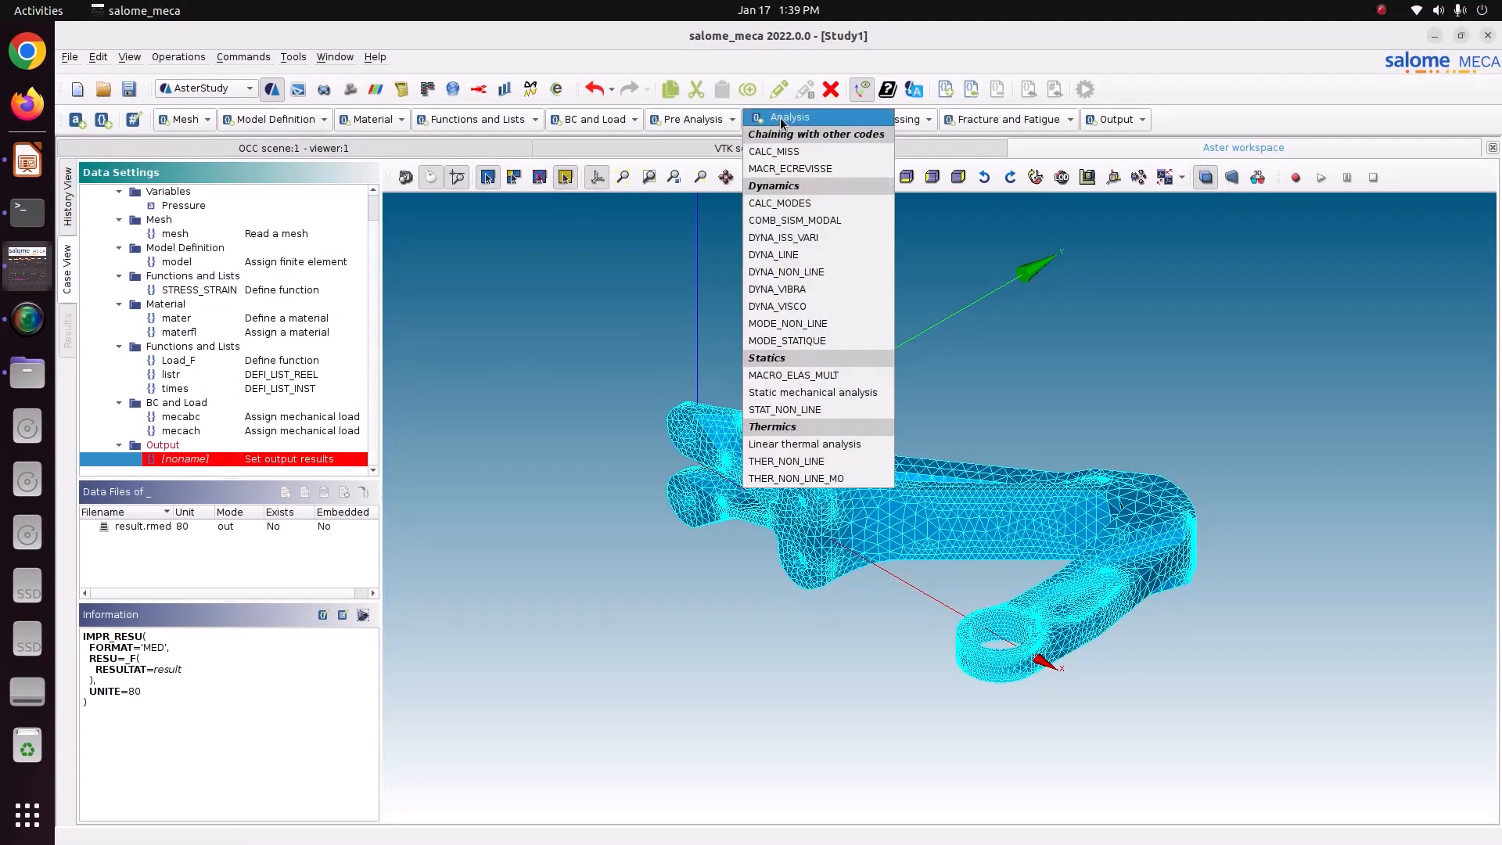
pyautogui.click(782, 410)
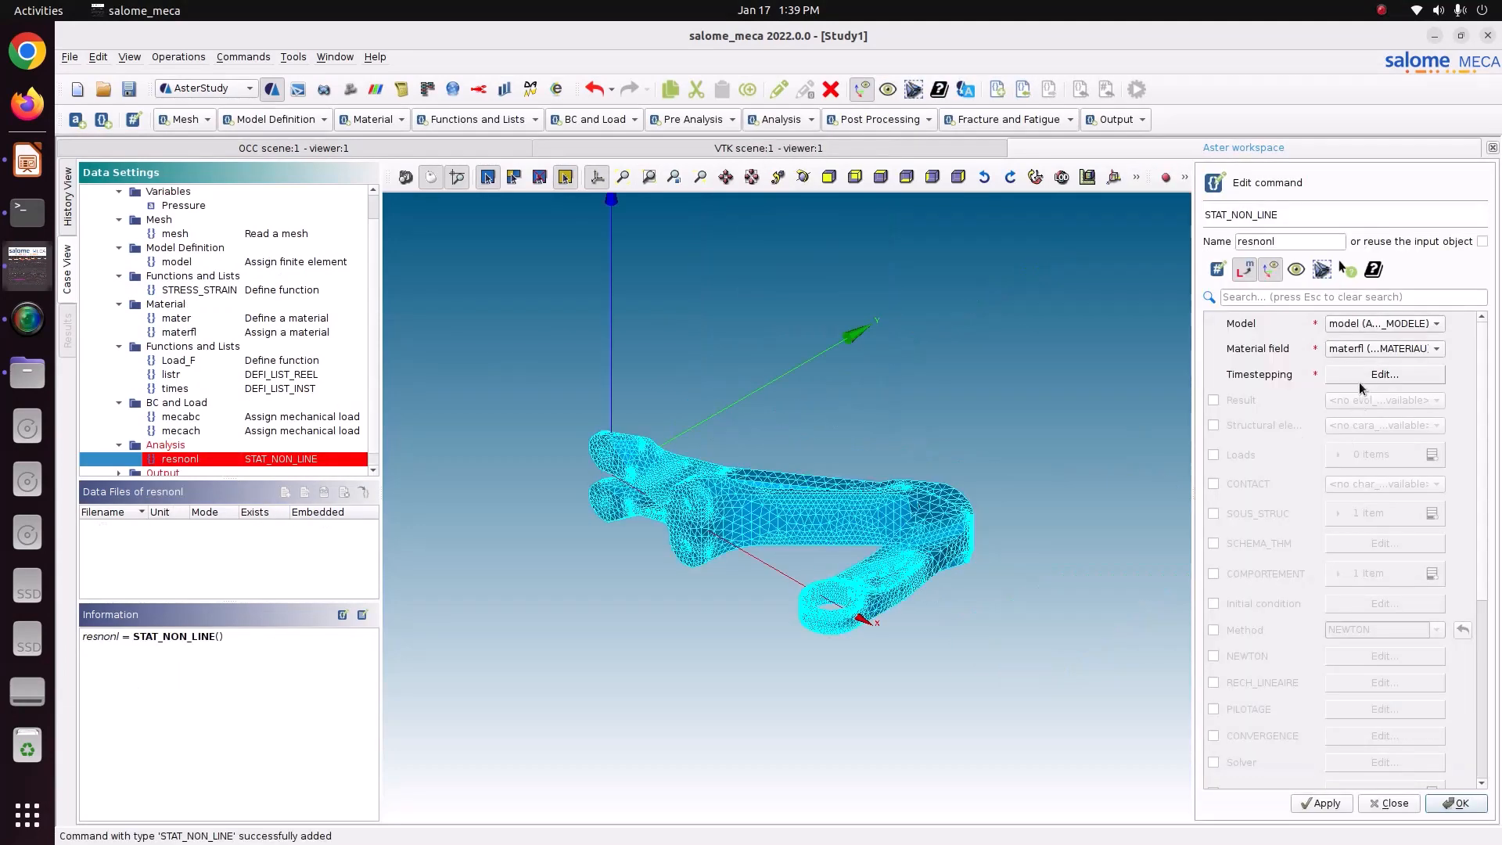
pyautogui.click(1363, 376)
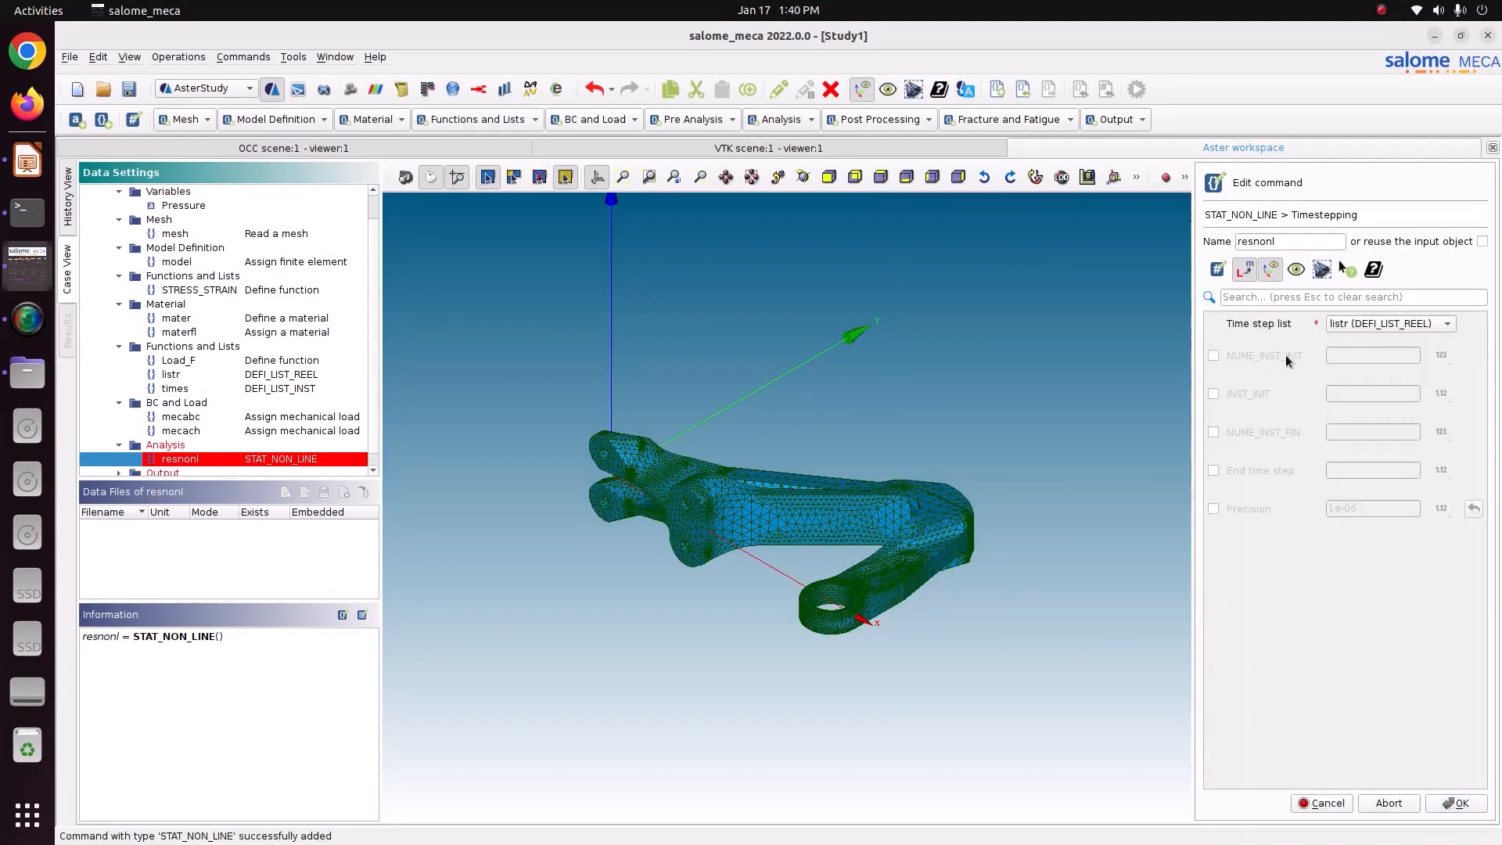
pyautogui.click(1453, 802)
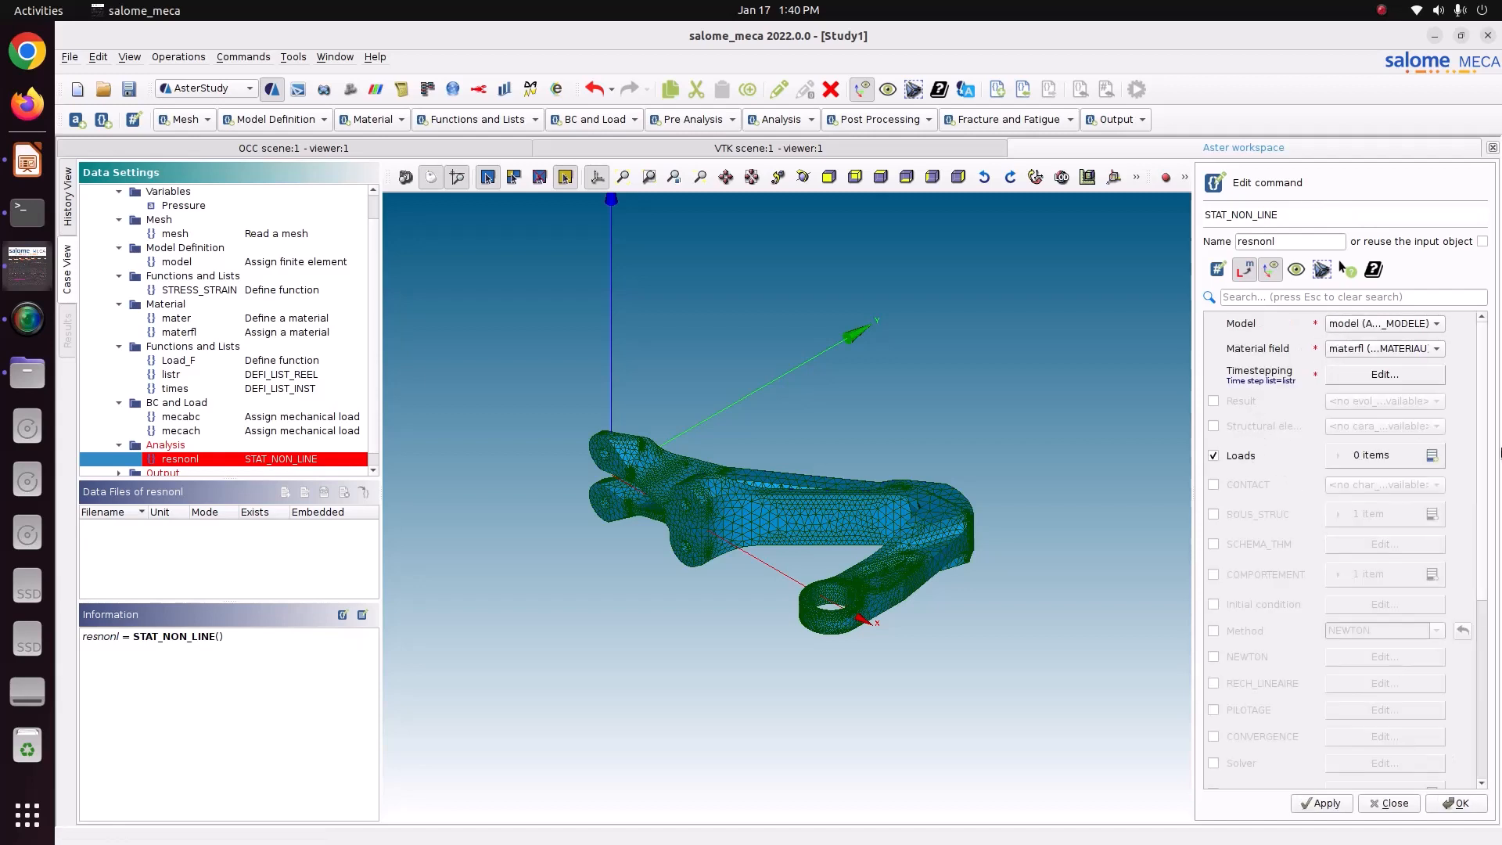
# Add mecabc as the first item in the nonlinear analysis's Loads.
pyautogui.click(1434, 459)
pyautogui.click(1349, 493)
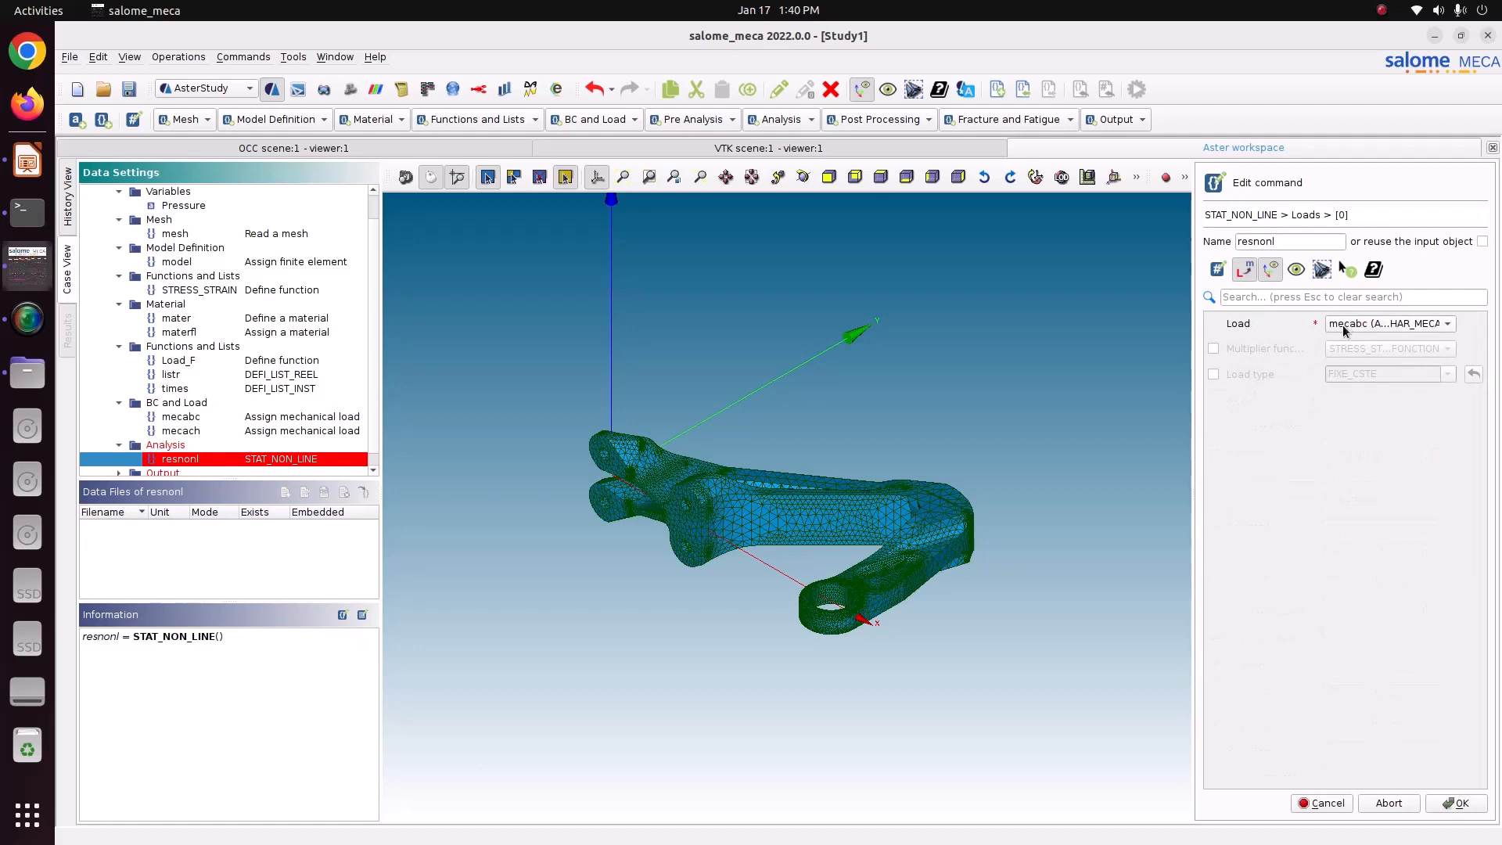
pyautogui.click(1449, 803)
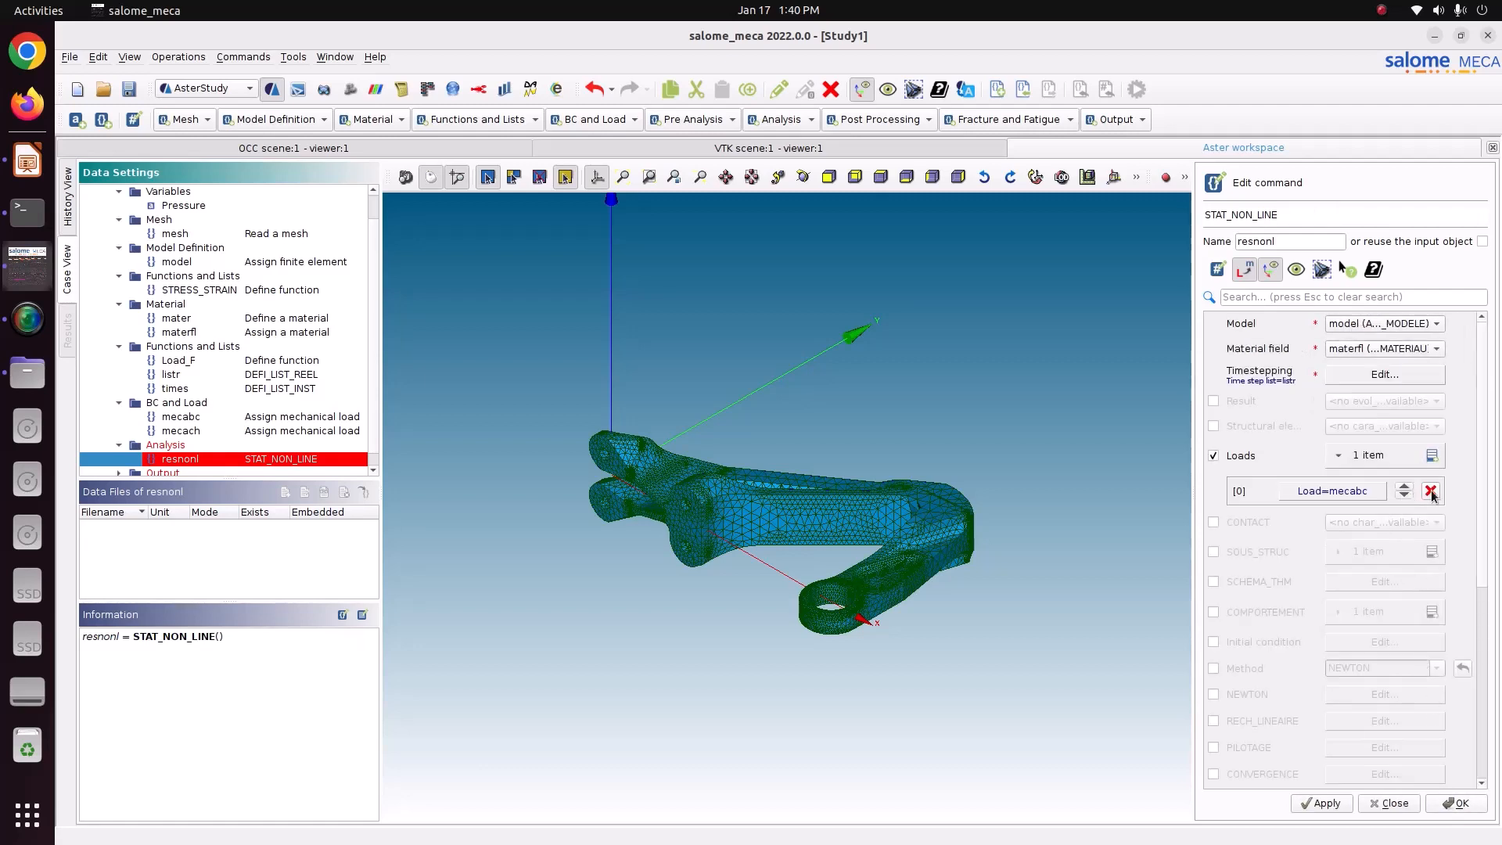
# Add mecach as a second load with Load_F as its multiplier function.
pyautogui.click(1431, 457)
pyautogui.click(1354, 516)
pyautogui.click(1349, 329)
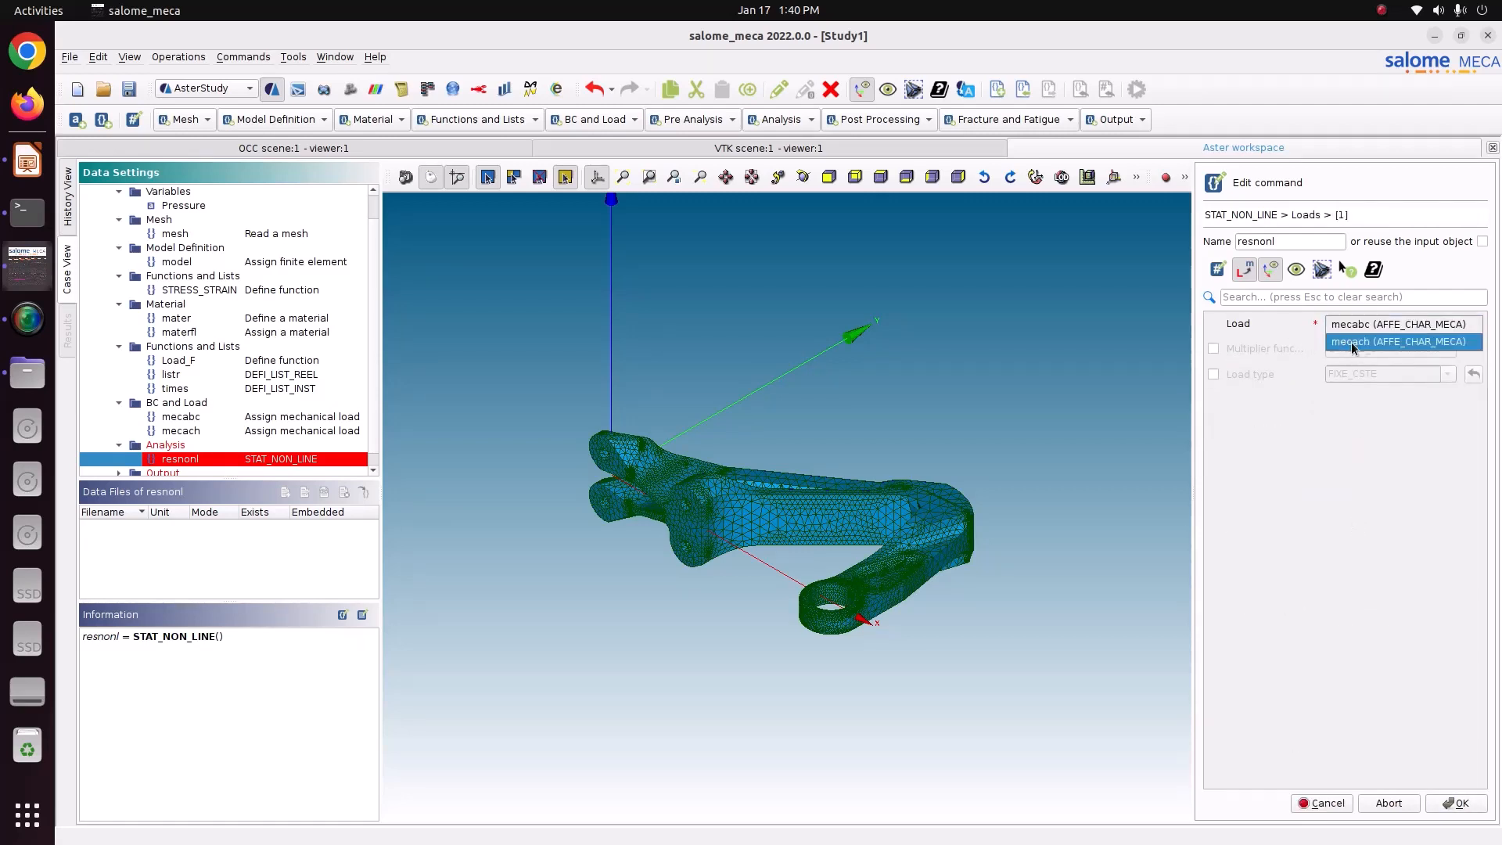
pyautogui.click(1352, 342)
pyautogui.click(1278, 348)
pyautogui.click(1373, 349)
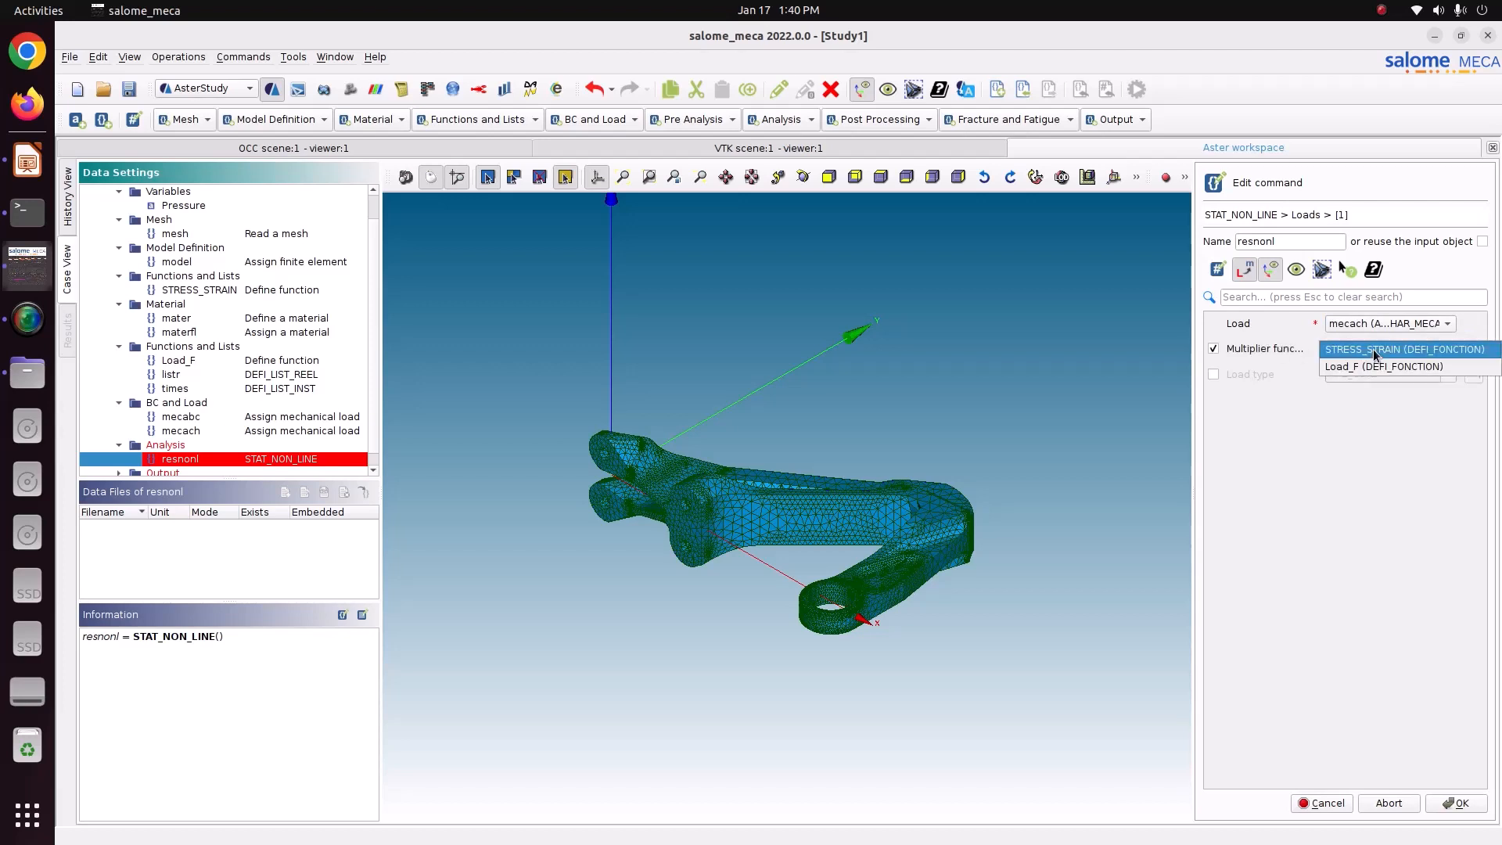
pyautogui.click(1369, 366)
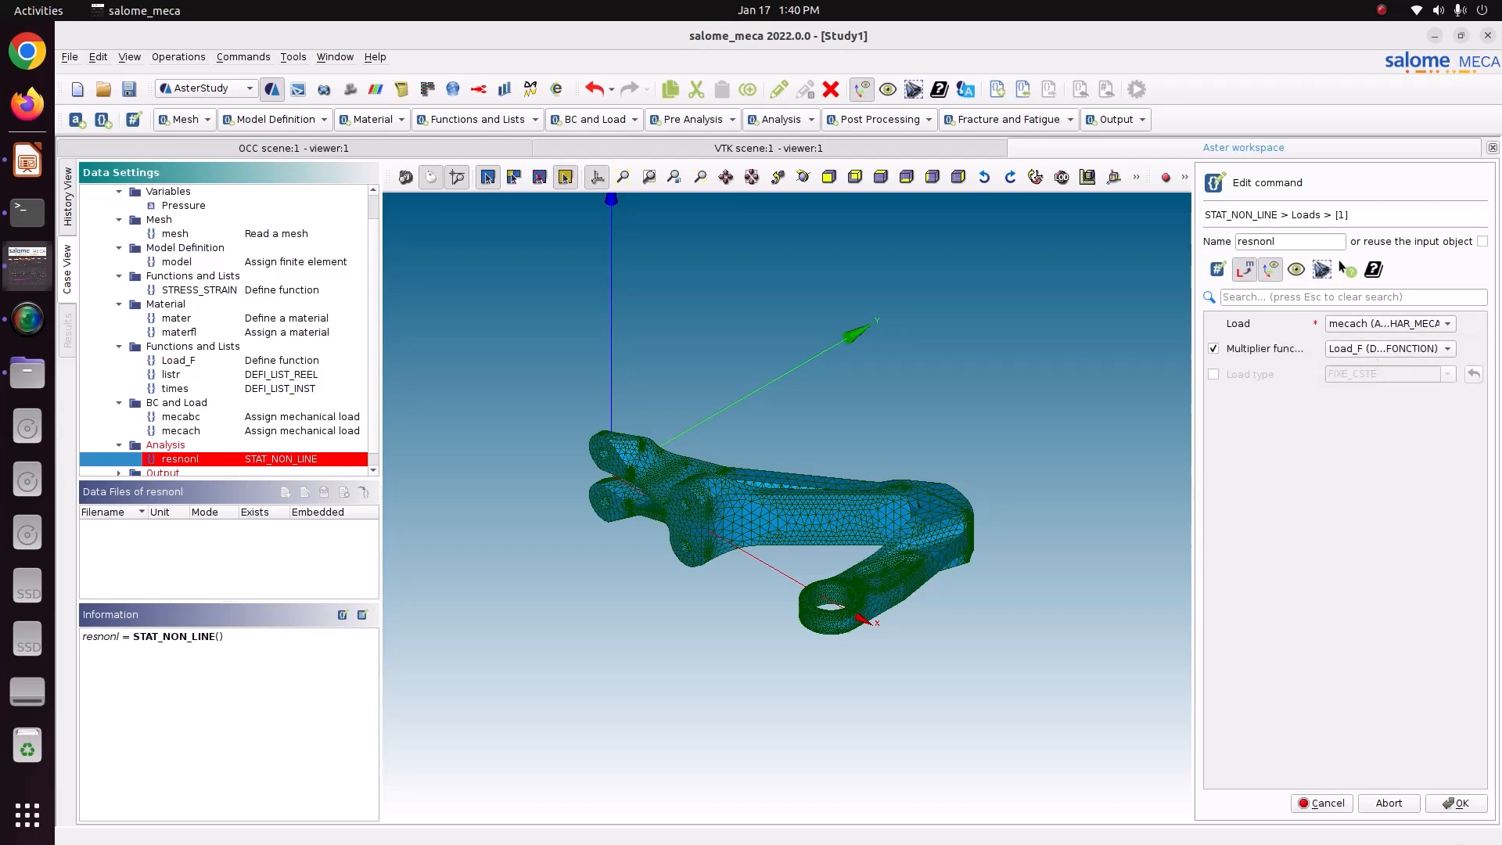
pyautogui.click(1468, 806)
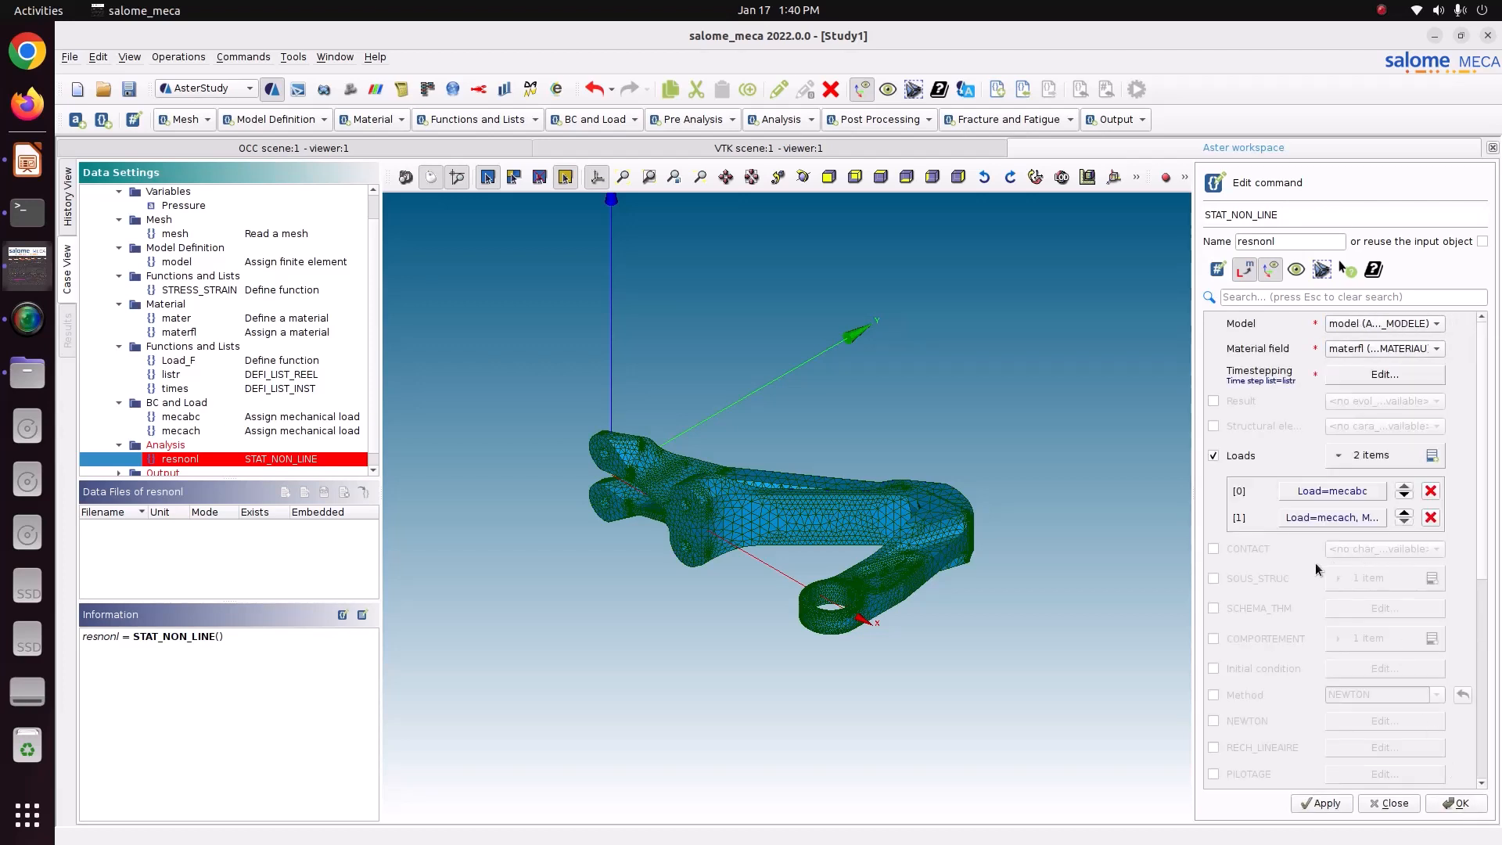
# Enable COMPORTEMENT and define its item with RELATION VMIS_ISOT_TRAC and DEFORMATION PETIT.
pyautogui.click(1266, 636)
pyautogui.click(1390, 638)
pyautogui.click(1332, 674)
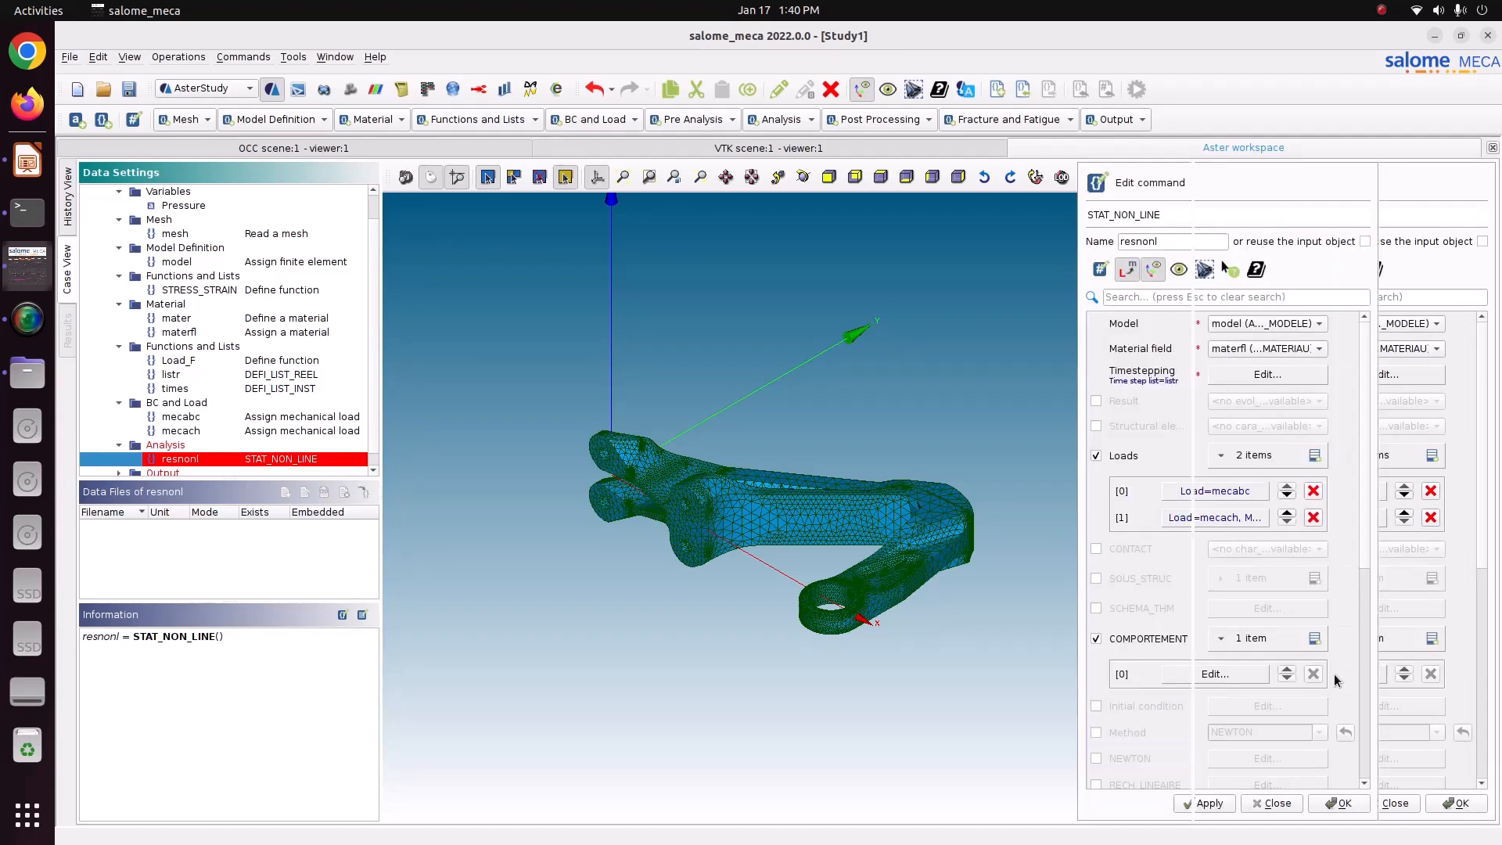
pyautogui.click(1153, 408)
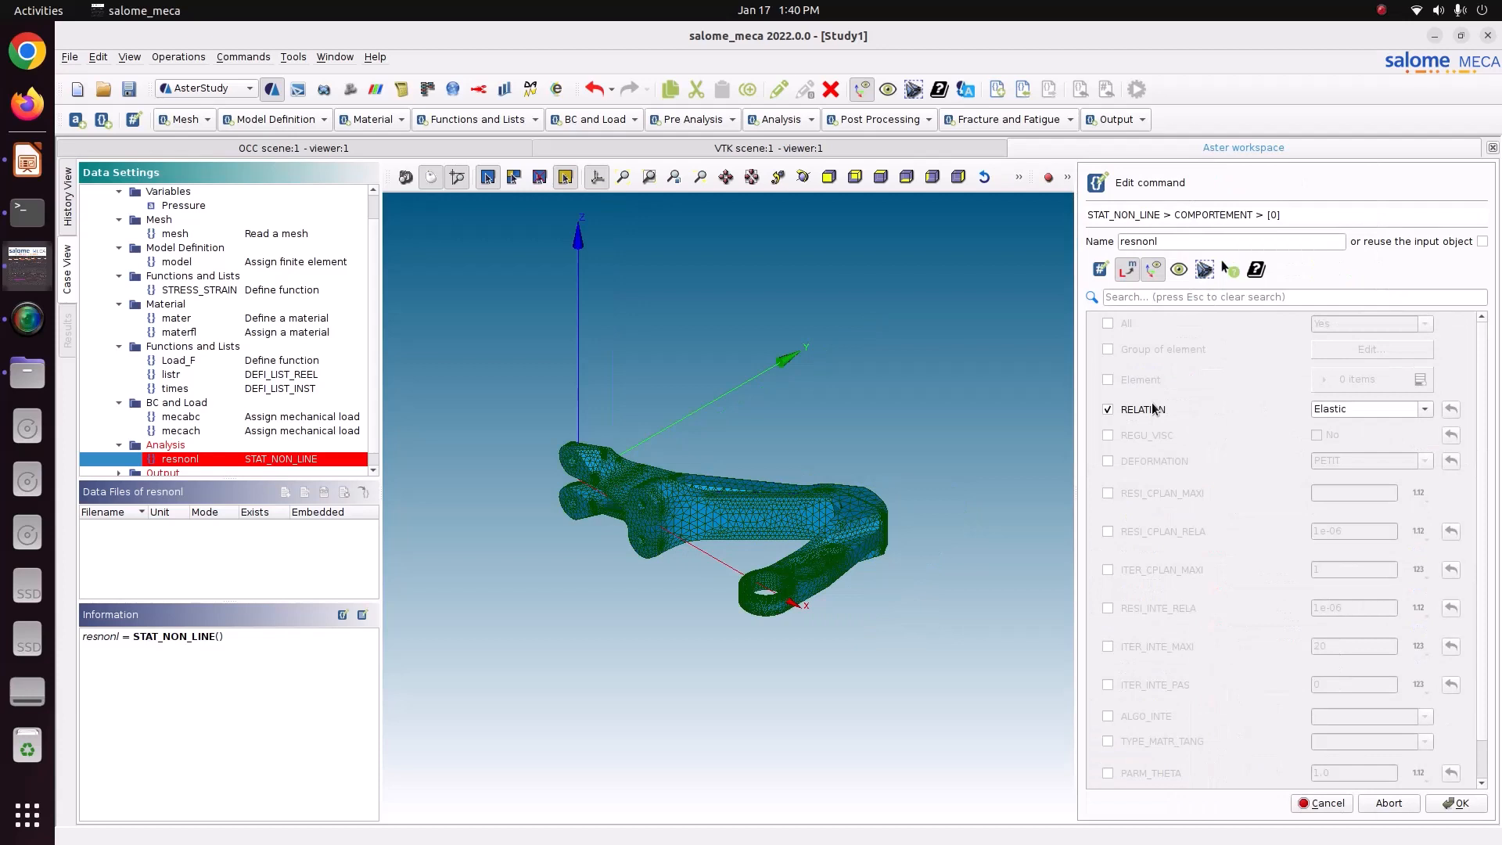
pyautogui.click(1163, 463)
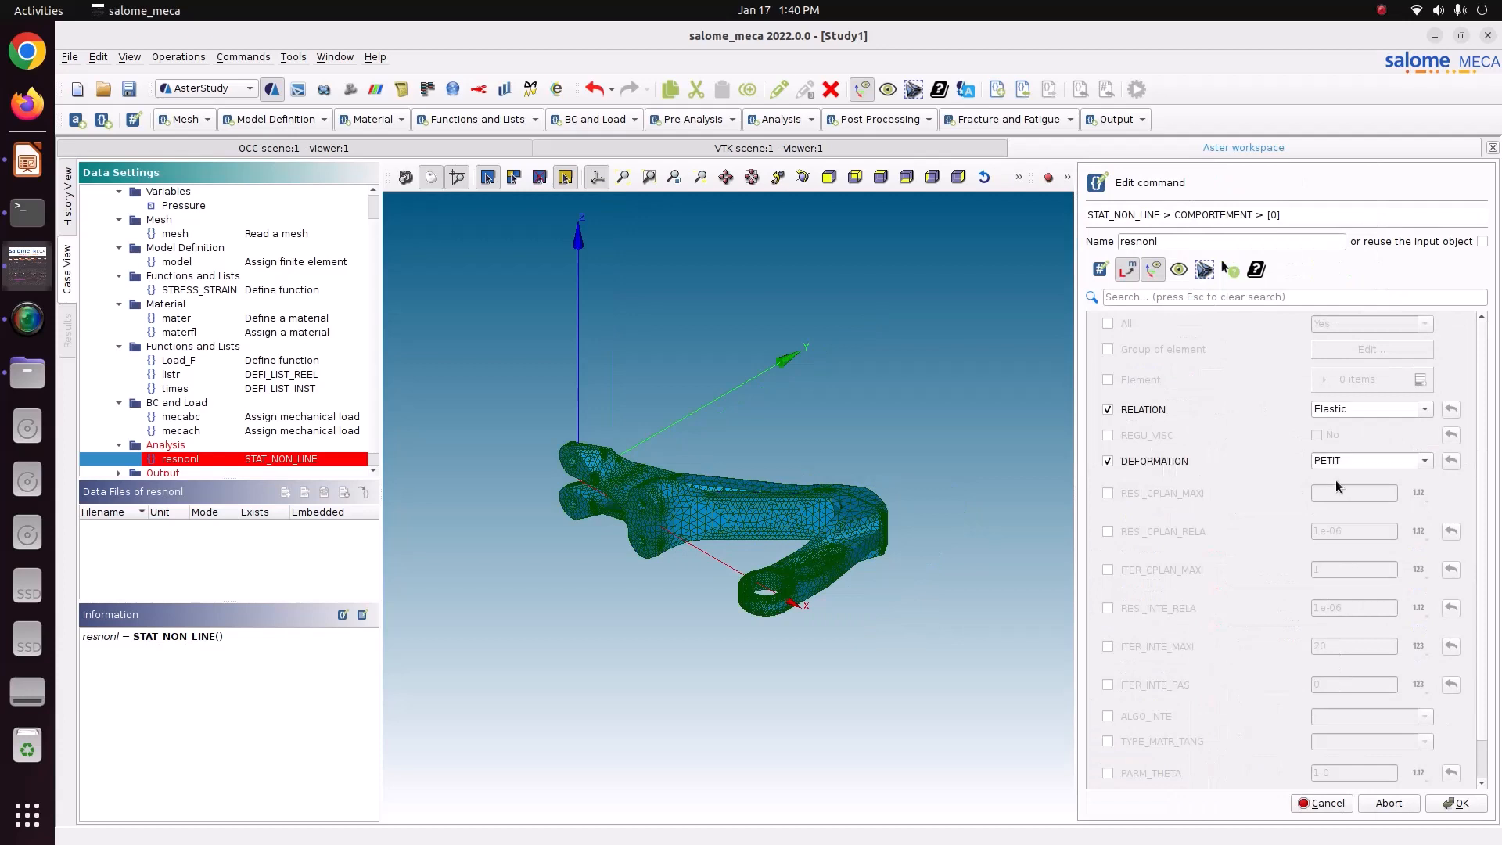
pyautogui.click(1425, 410)
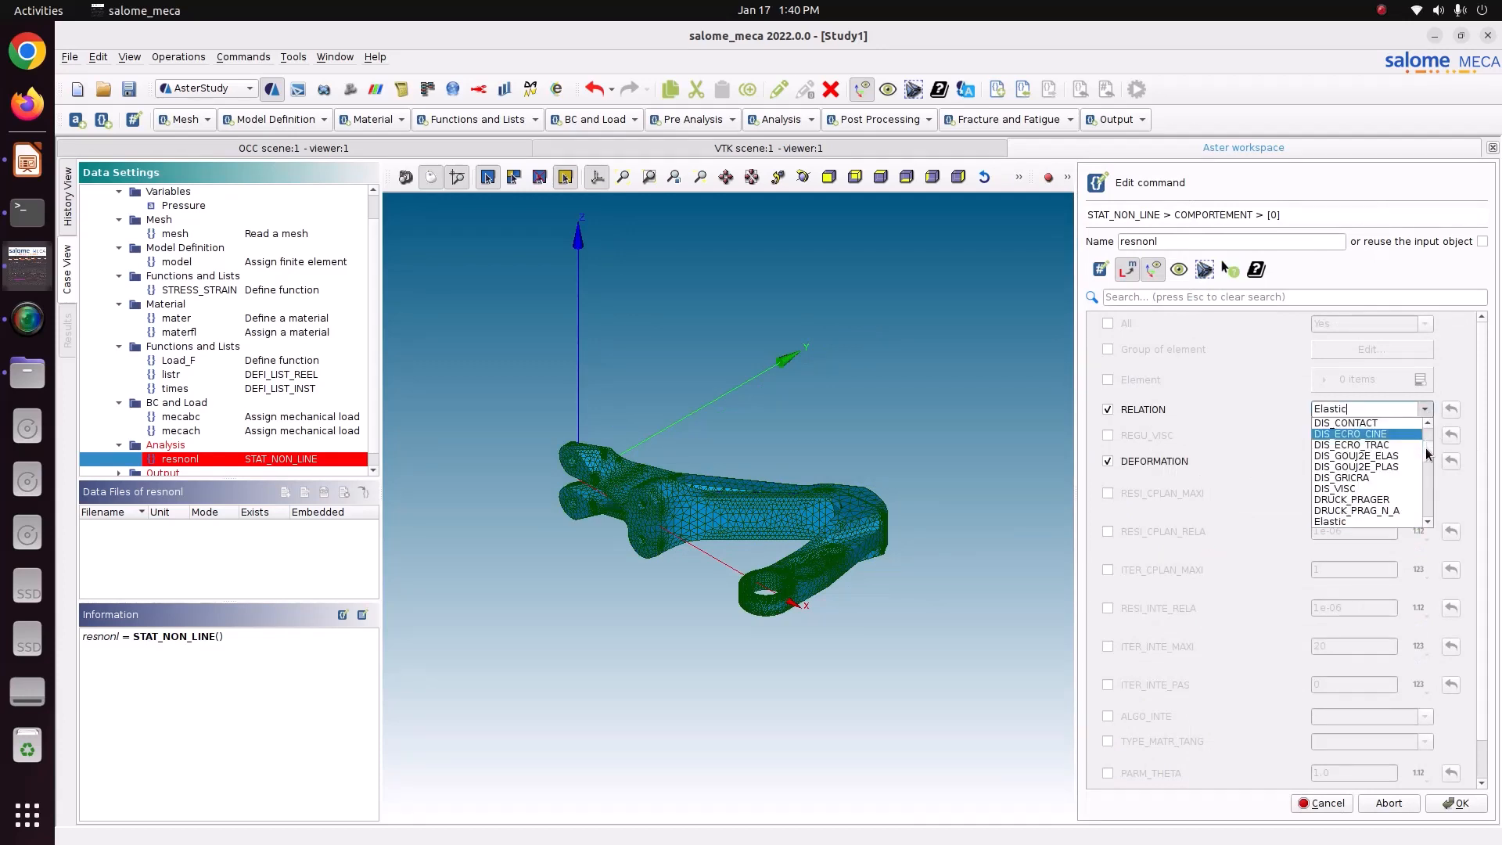
pyautogui.moveTo(1430, 443); pyautogui.dragTo(1427, 531)
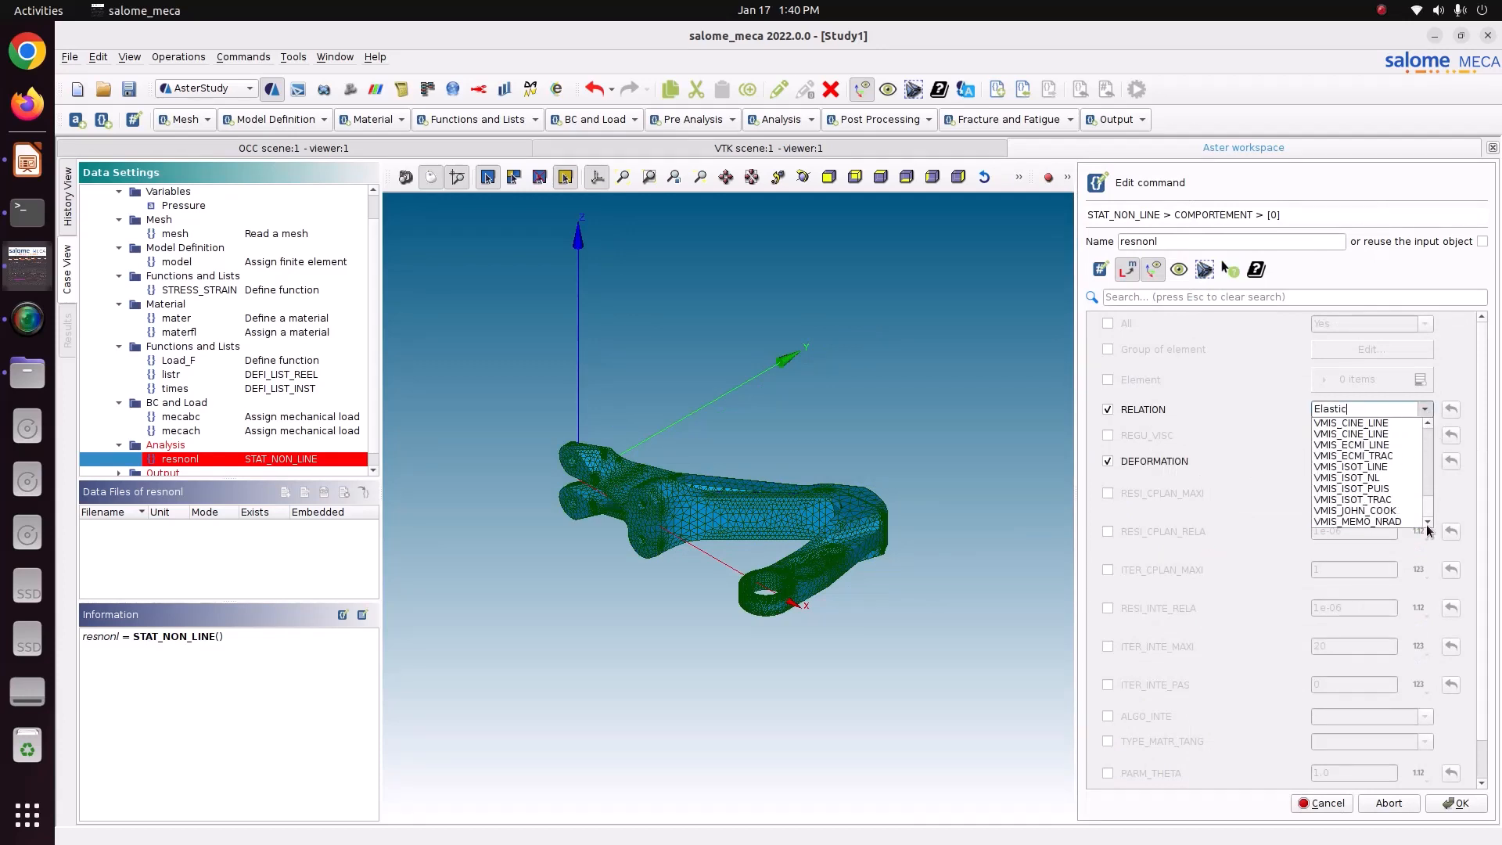
pyautogui.click(1385, 502)
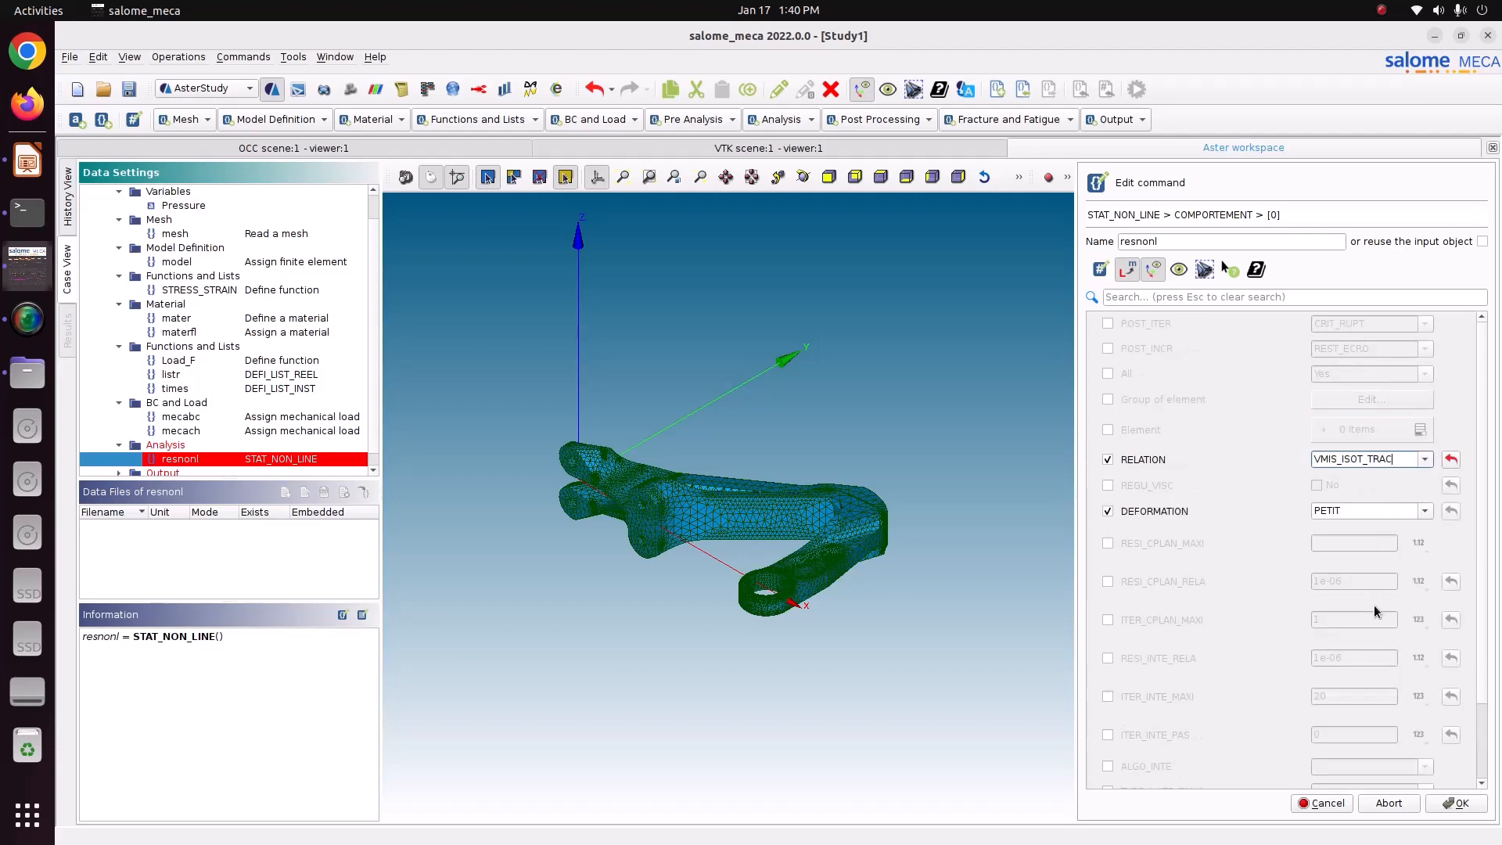
pyautogui.click(1457, 806)
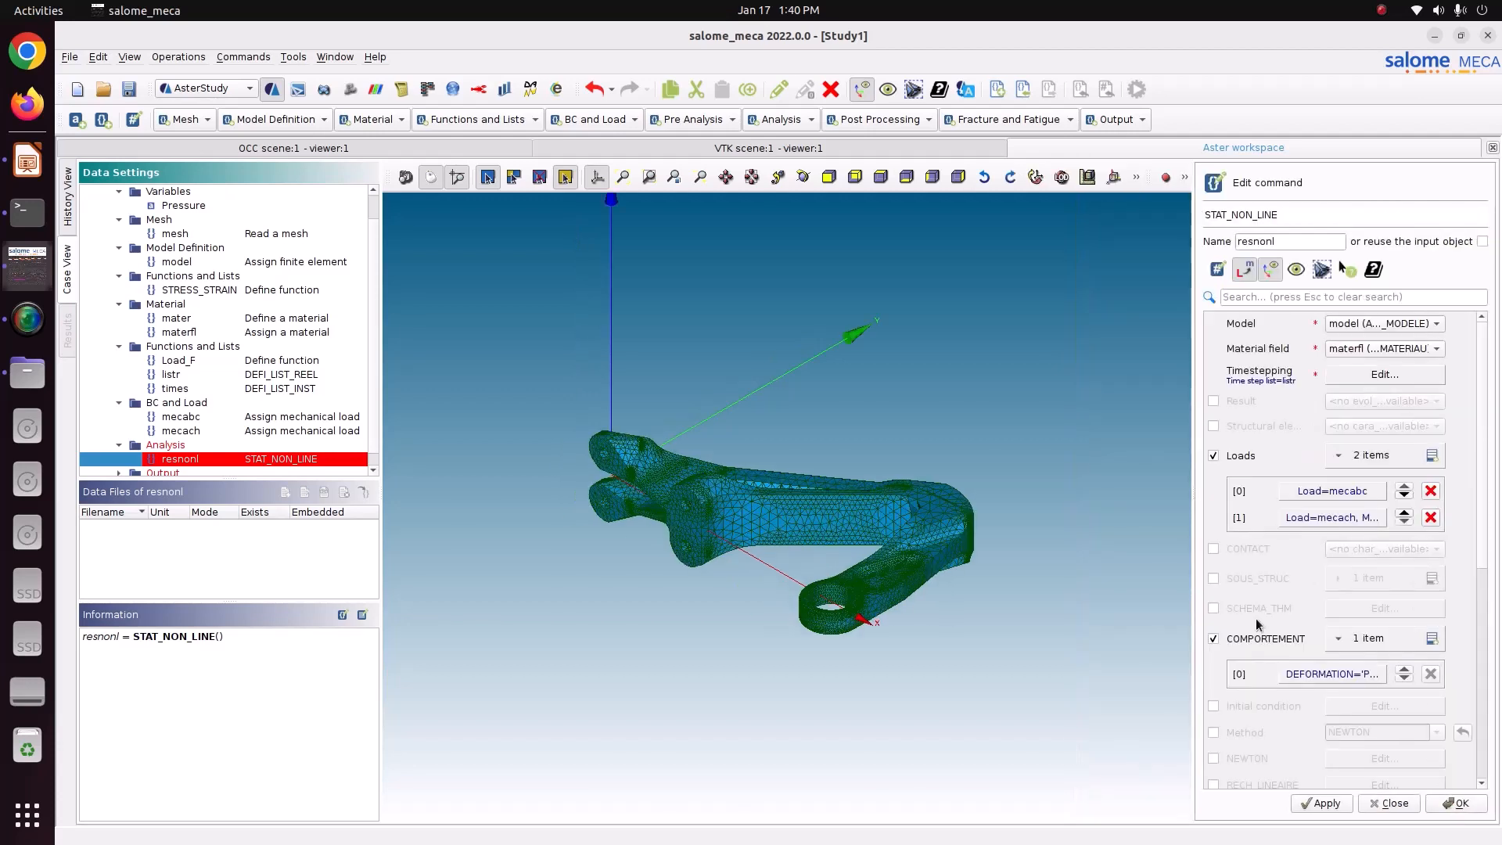
# Enable CONVERGENCE for the nonlinear analysis with RESI_GLOB_RELA set to 1e-6 and ITER_GLOB_MAXI set to 15.
pyautogui.scroll(-2, 1255, 622)
pyautogui.click(1272, 748)
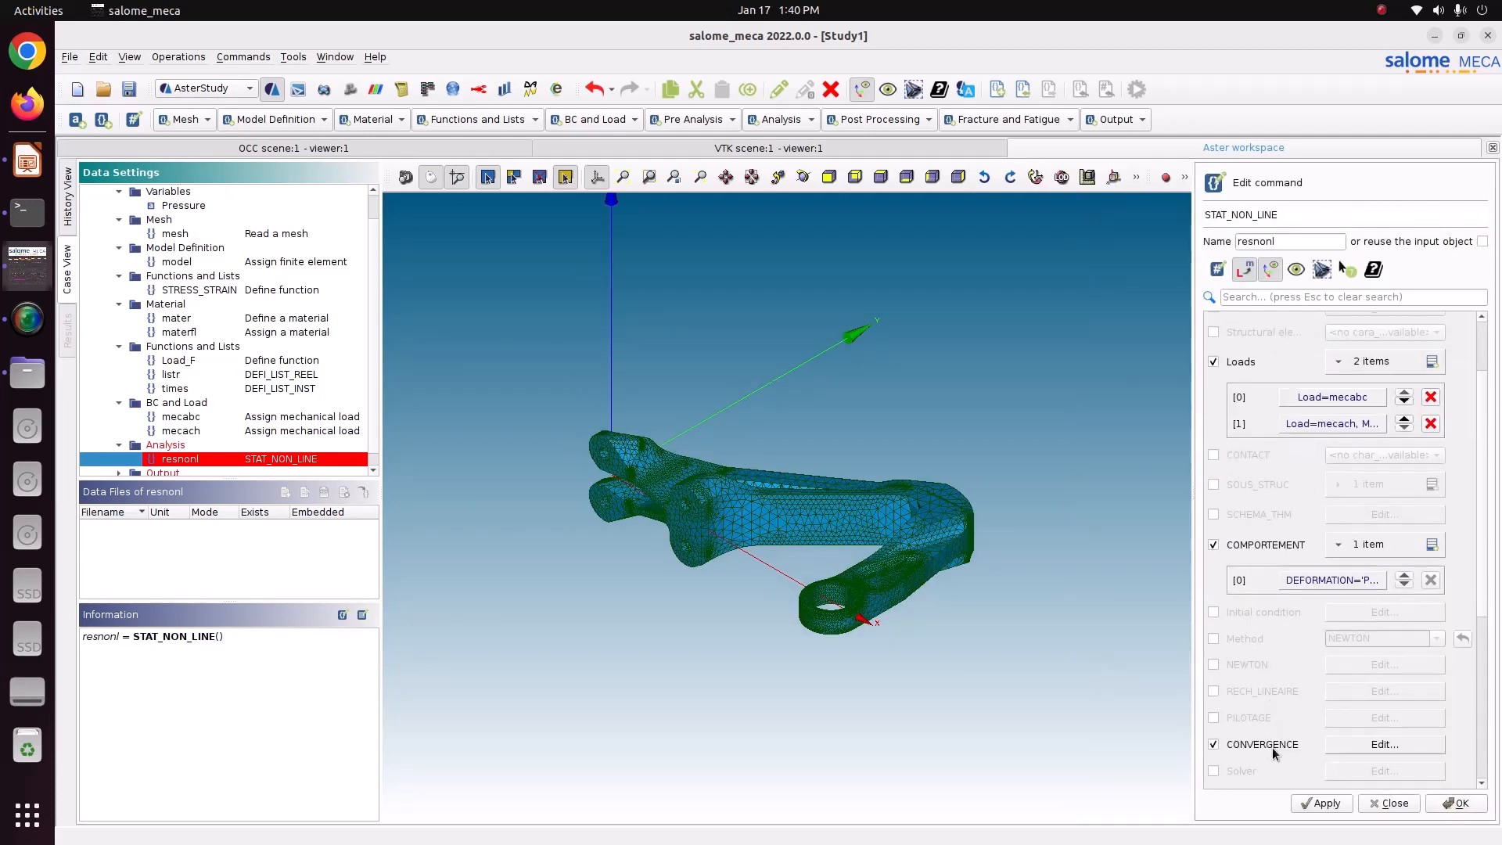
pyautogui.click(1384, 744)
pyautogui.click(1277, 407)
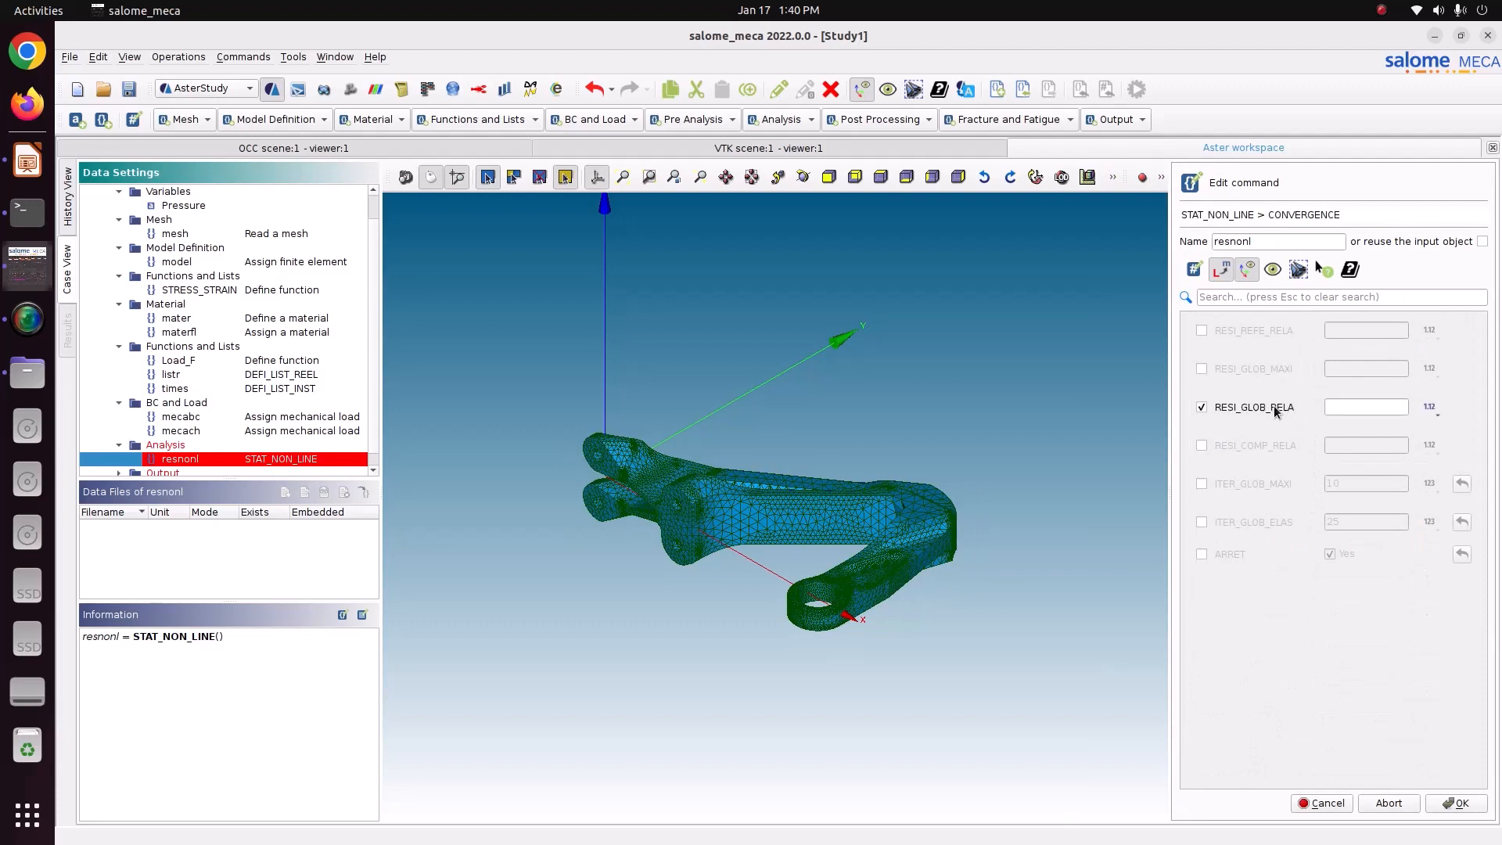
pyautogui.click(1335, 408)
pyautogui.write('1e-6')
pyautogui.click(1287, 485)
pyautogui.write('15')
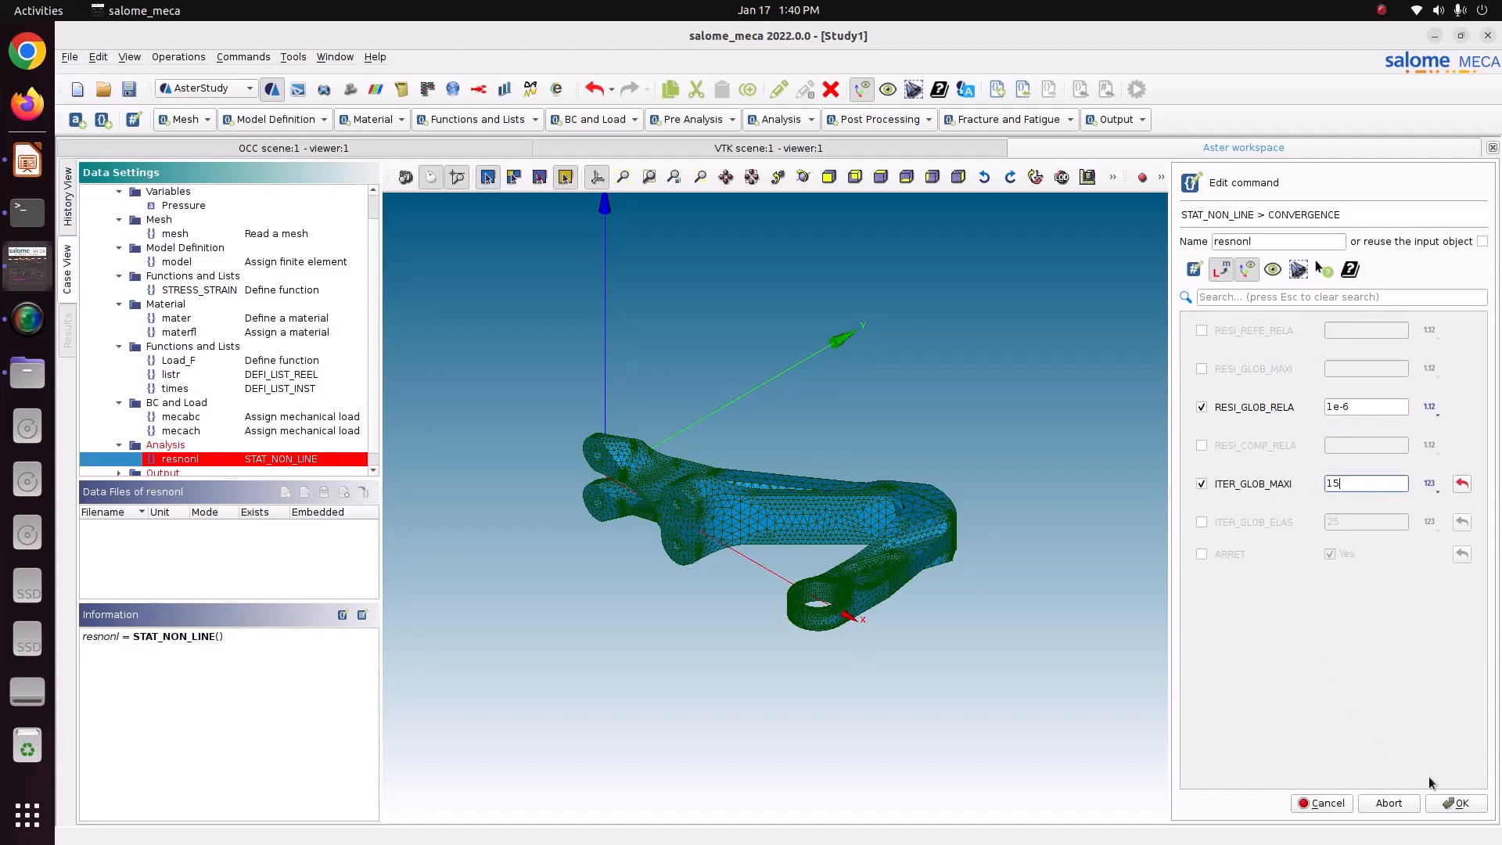
pyautogui.click(1456, 806)
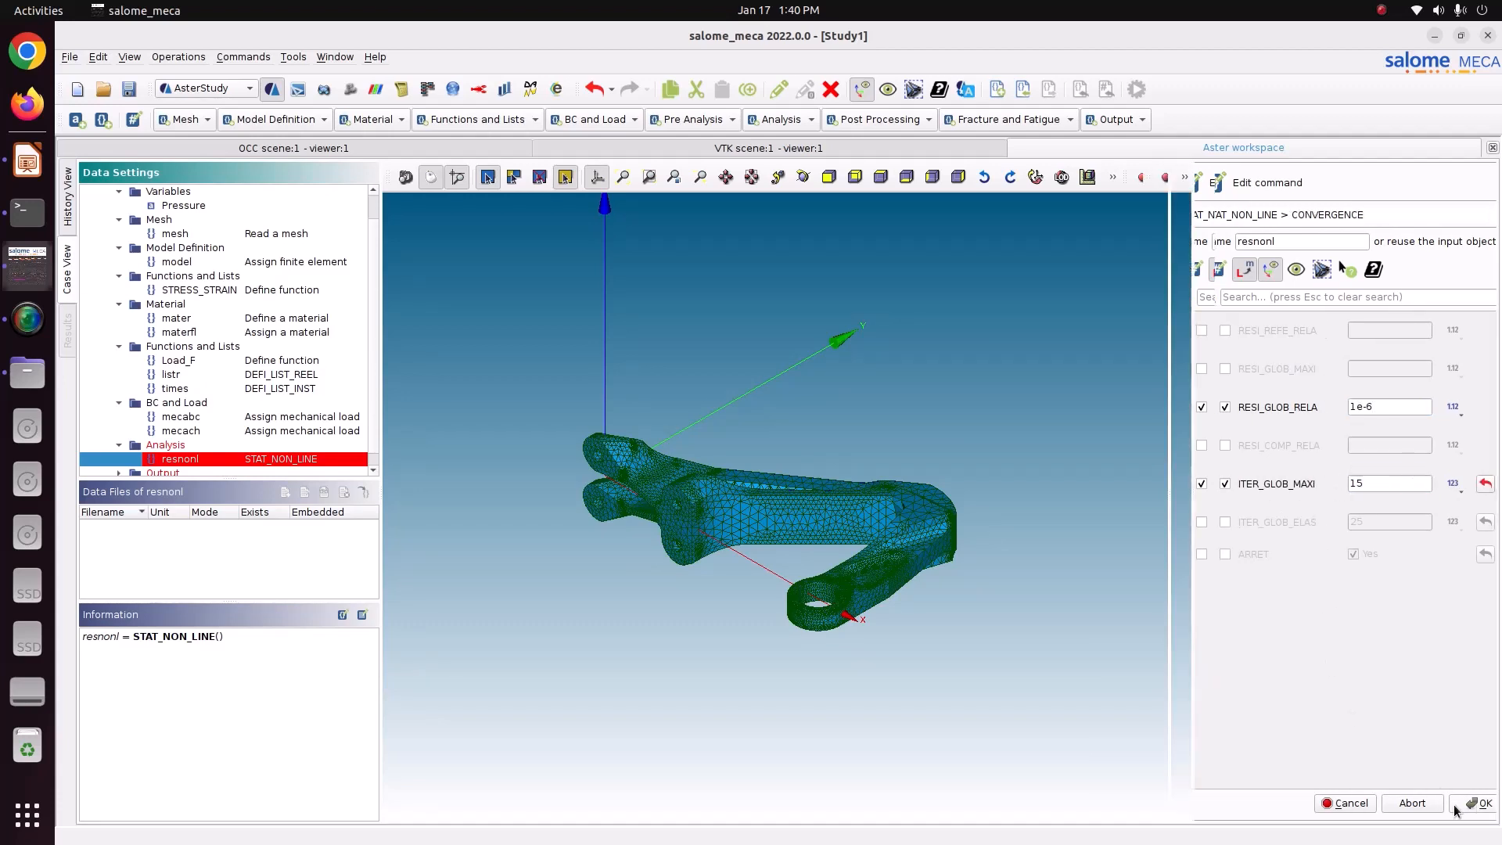
# Store the completed STAT_NON_LINE command and save the study.
pyautogui.click(1326, 812)
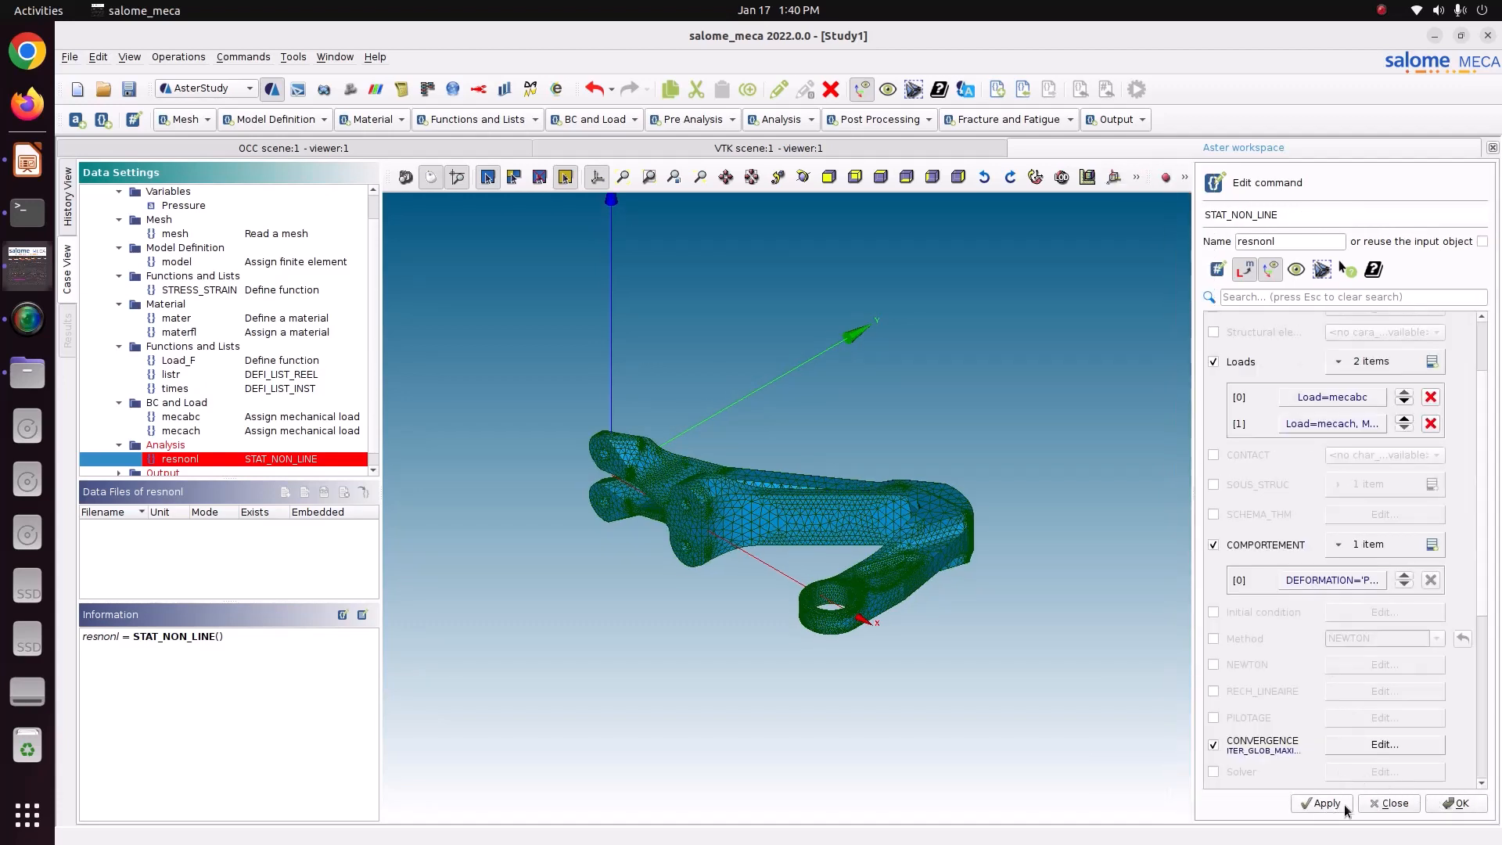
pyautogui.click(1446, 806)
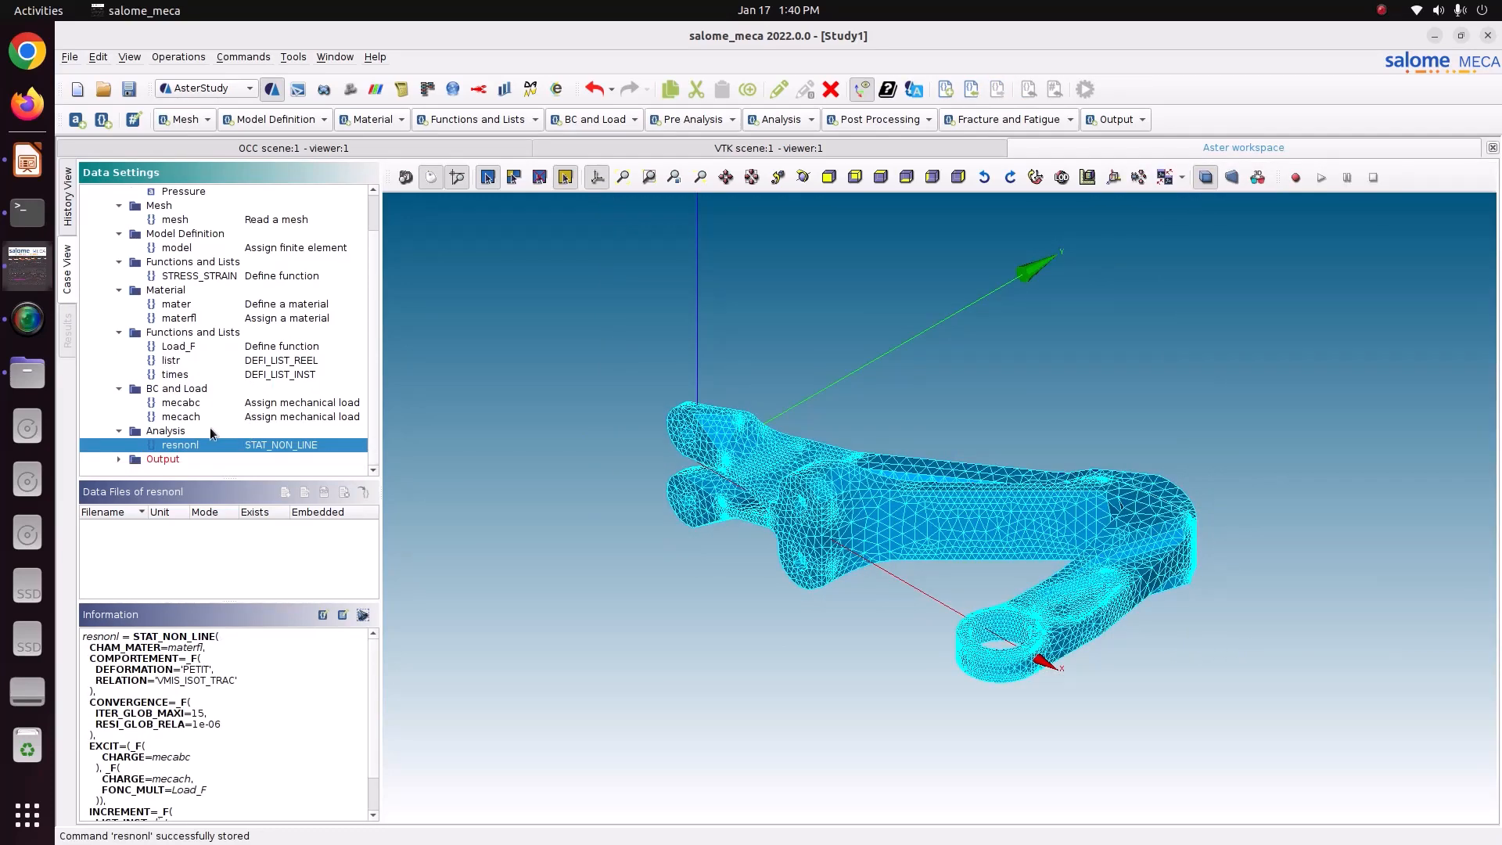
pyautogui.click(129, 89)
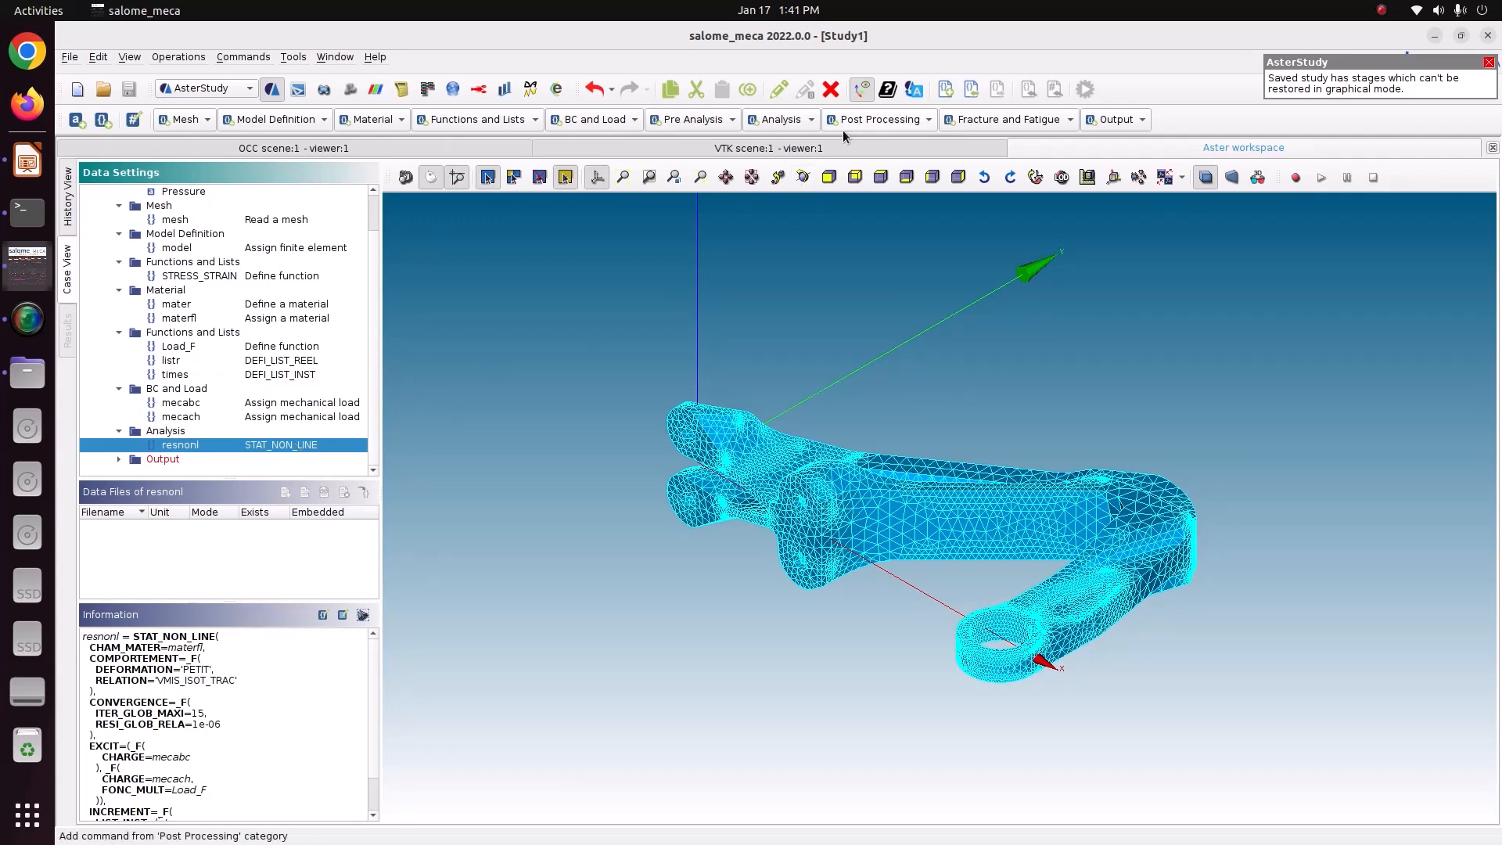
# Add a CALC_CHAMP post-processing command that reuses the input object, with CONTRAINTE and CRITERES enabled.
pyautogui.click(862, 119)
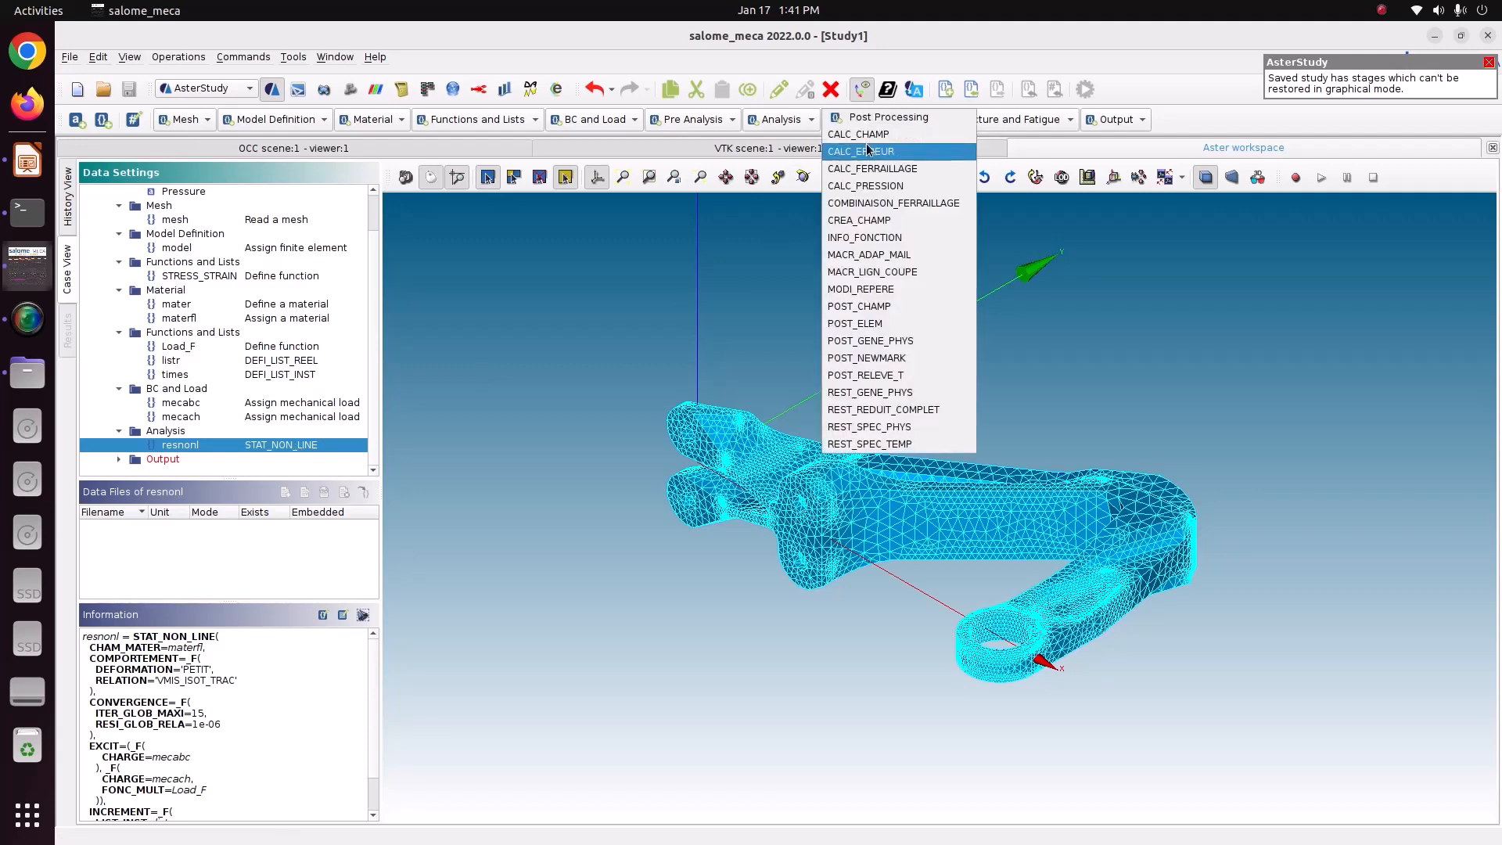
pyautogui.click(867, 134)
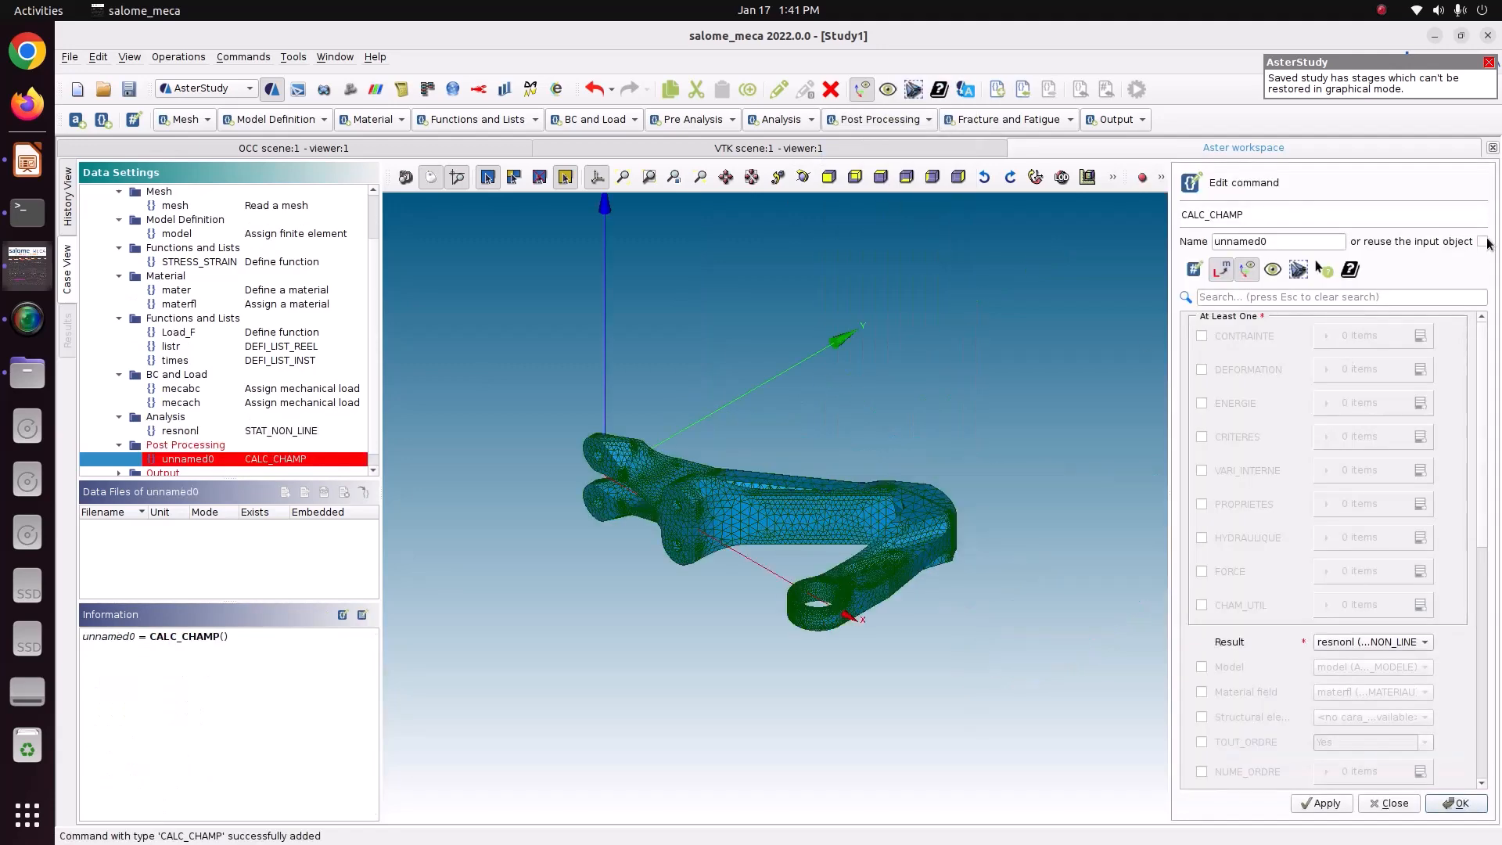
pyautogui.click(1238, 337)
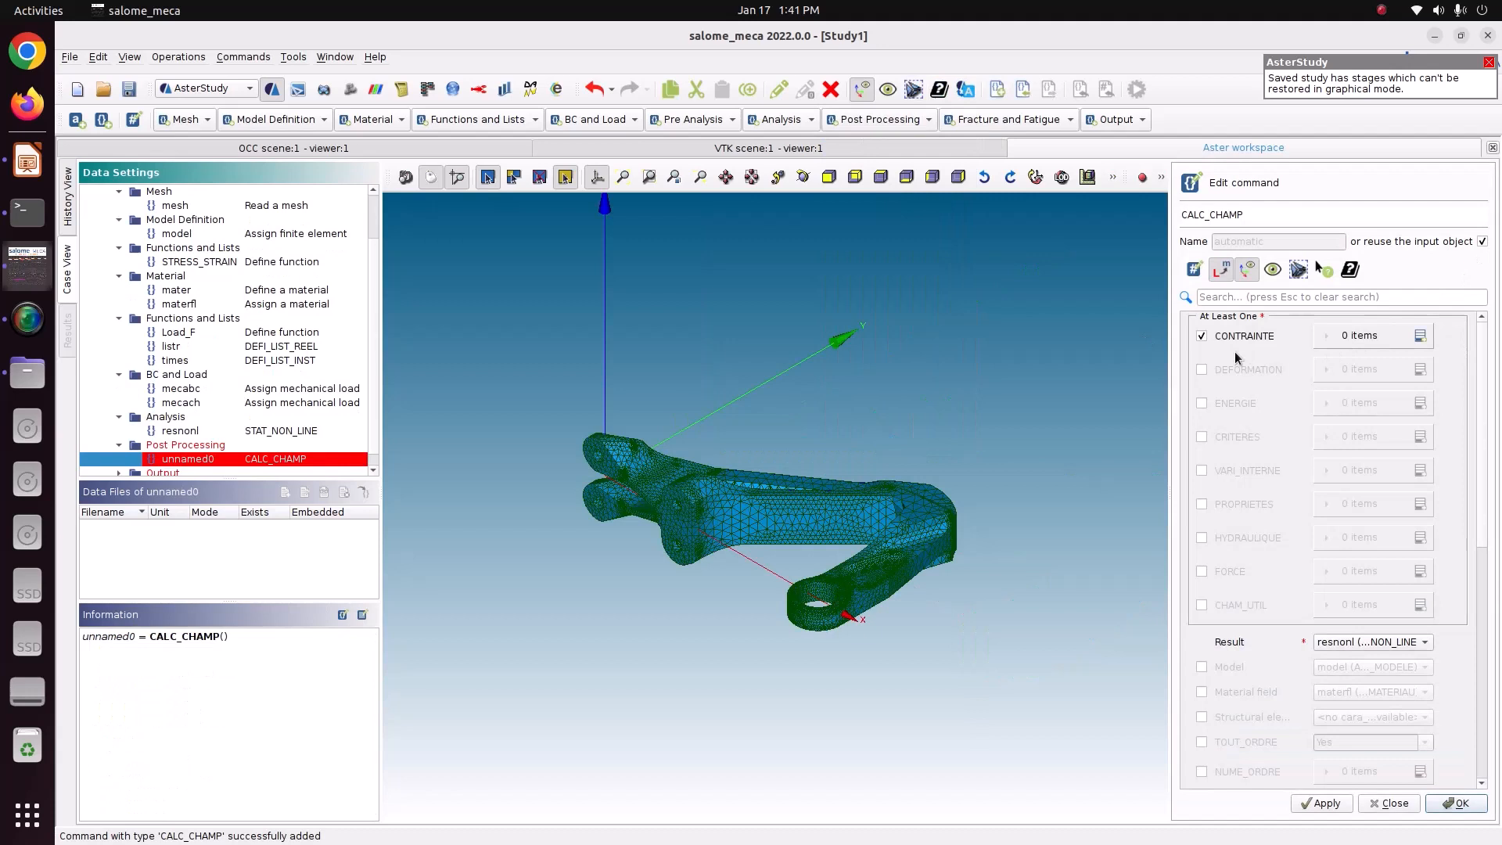
pyautogui.click(1234, 435)
# Add two CONTRAINTE items to CALC_CHAMP, set to SIGM_ELNO and SIGM_NOEU.
pyautogui.click(1420, 336)
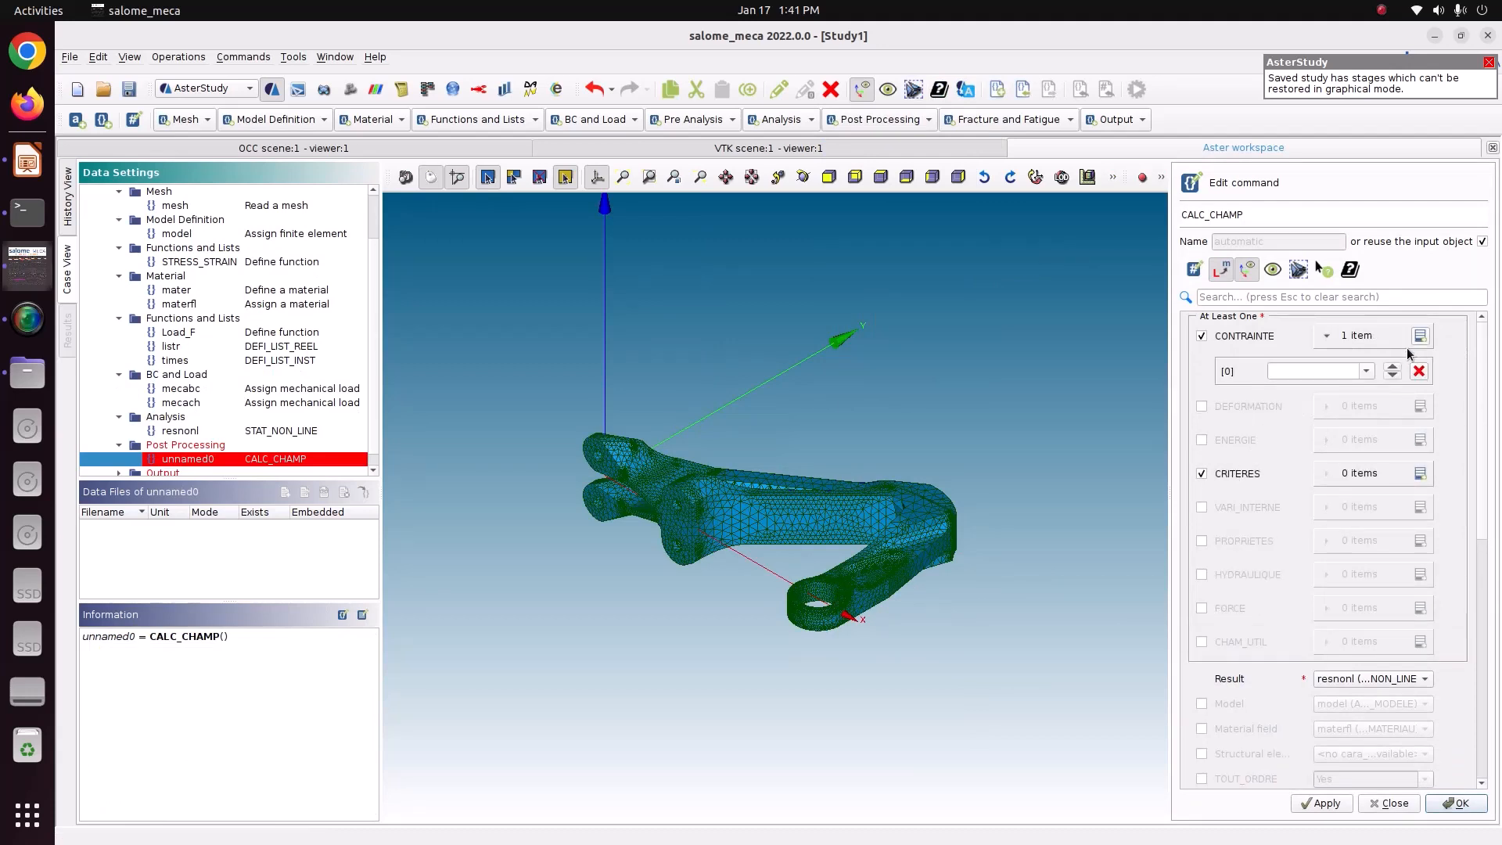
pyautogui.click(1420, 335)
pyautogui.click(1366, 371)
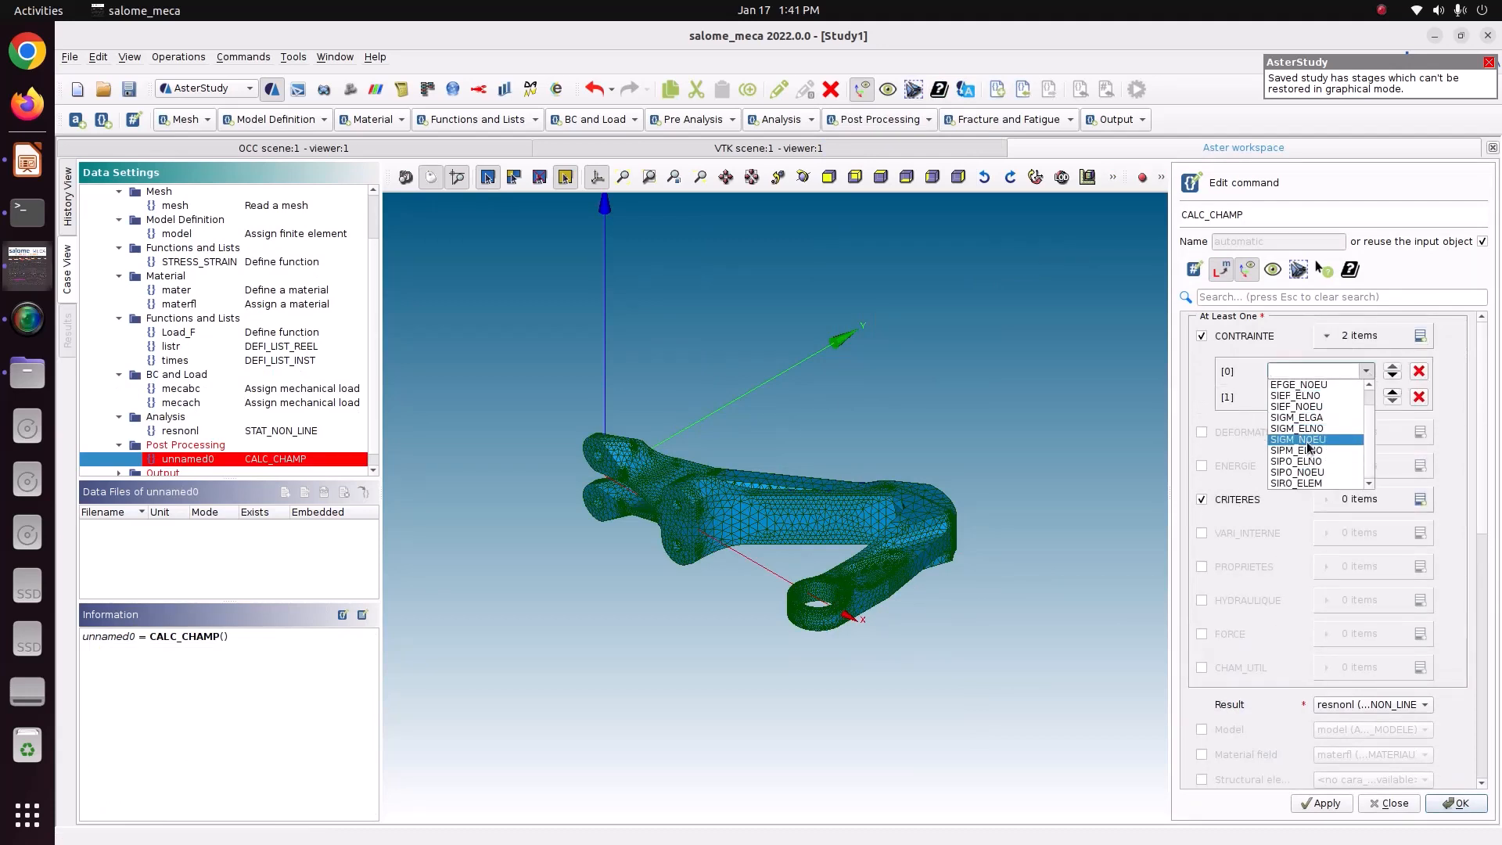
pyautogui.click(1299, 429)
pyautogui.click(1366, 397)
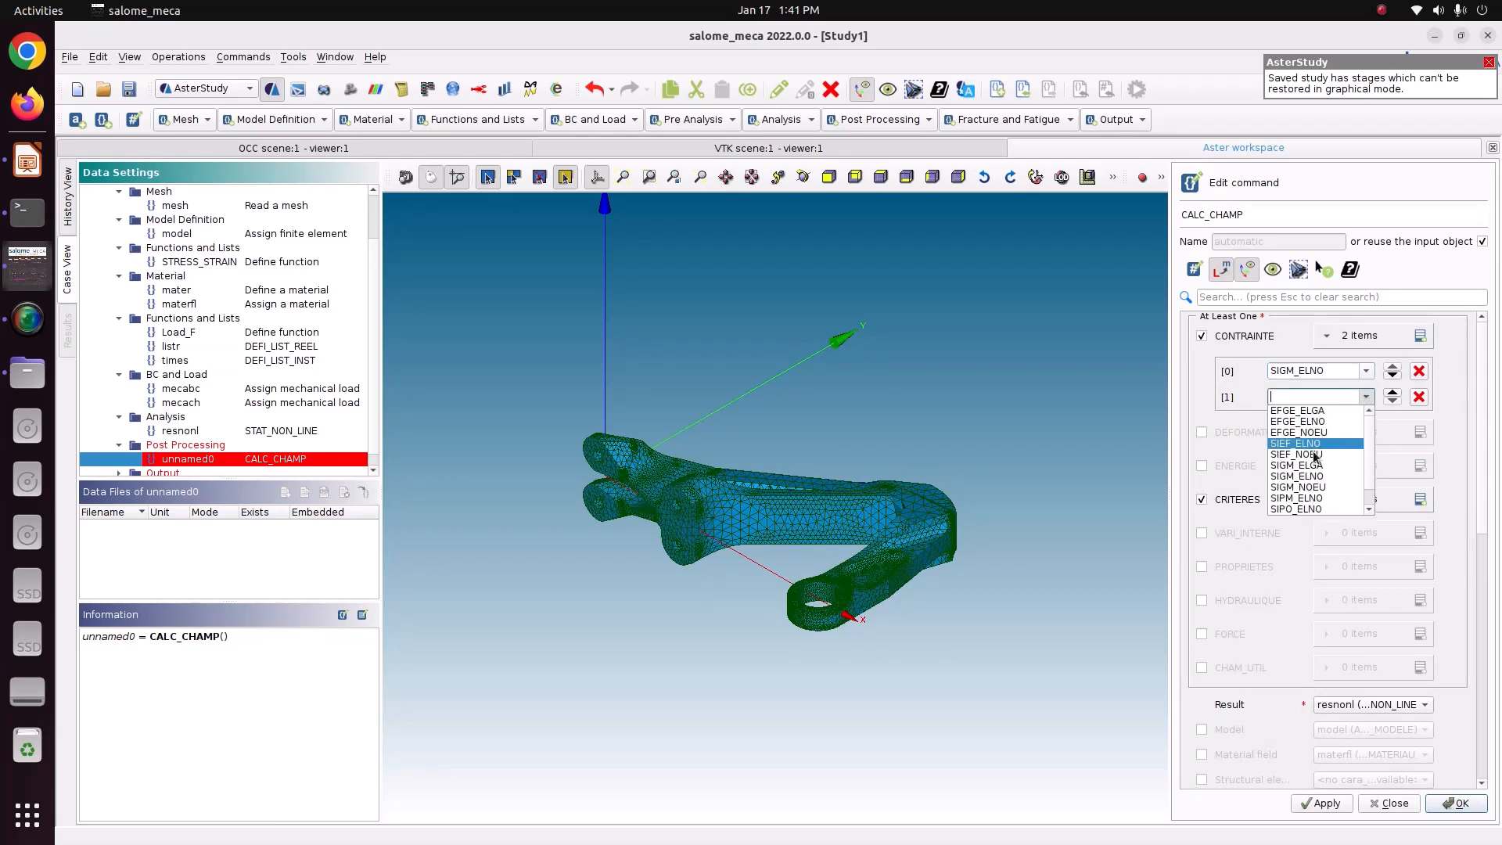
pyautogui.click(1314, 455)
pyautogui.click(1366, 396)
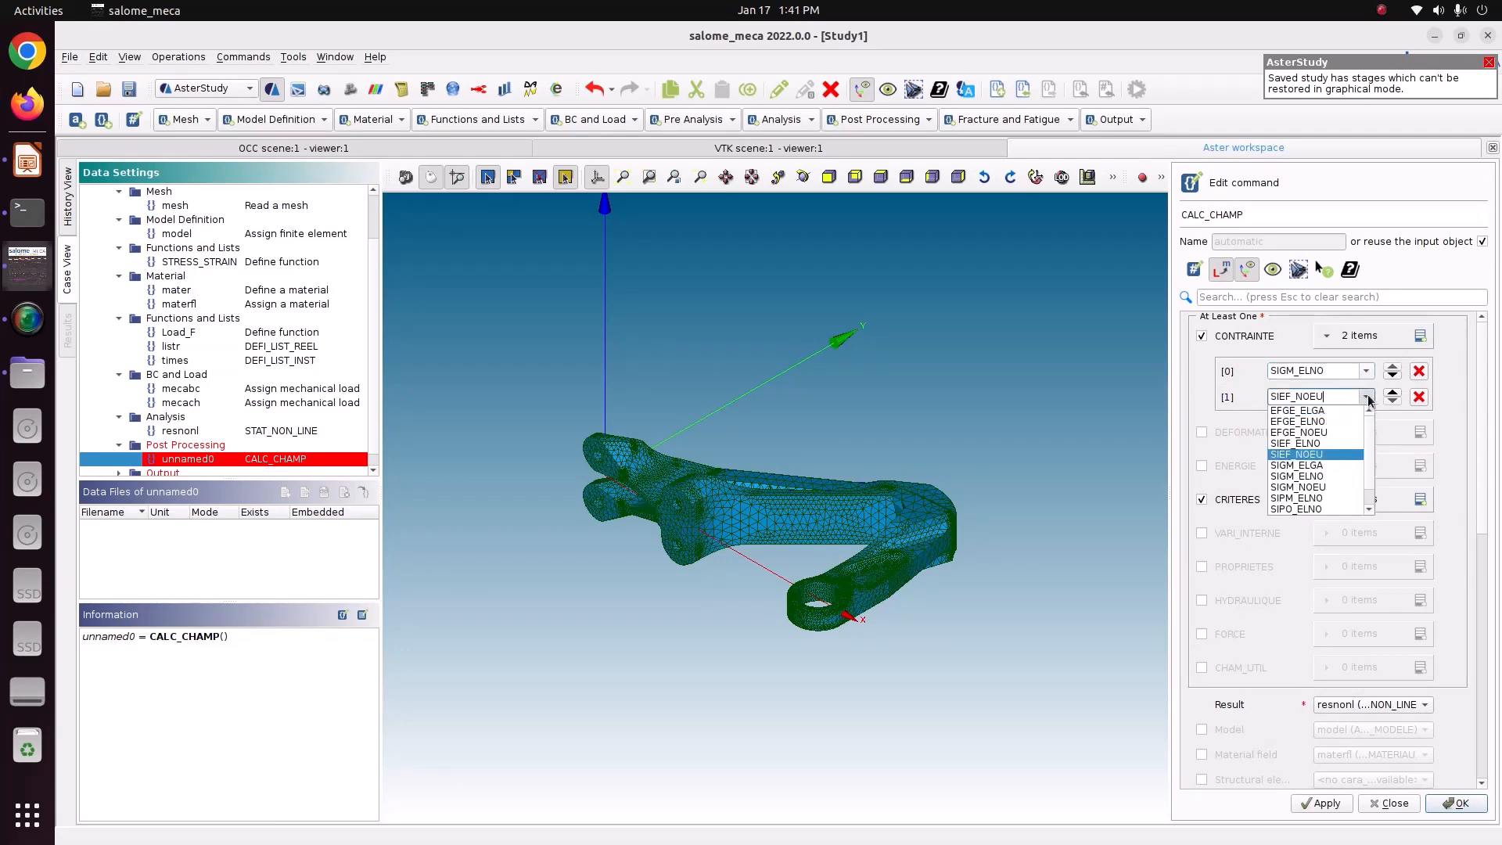
pyautogui.click(1337, 489)
# Add SIEQ_ELNO and SIEQ_NOEU as the two CRITERES items and store the CALC_CHAMP command.
pyautogui.click(1420, 499)
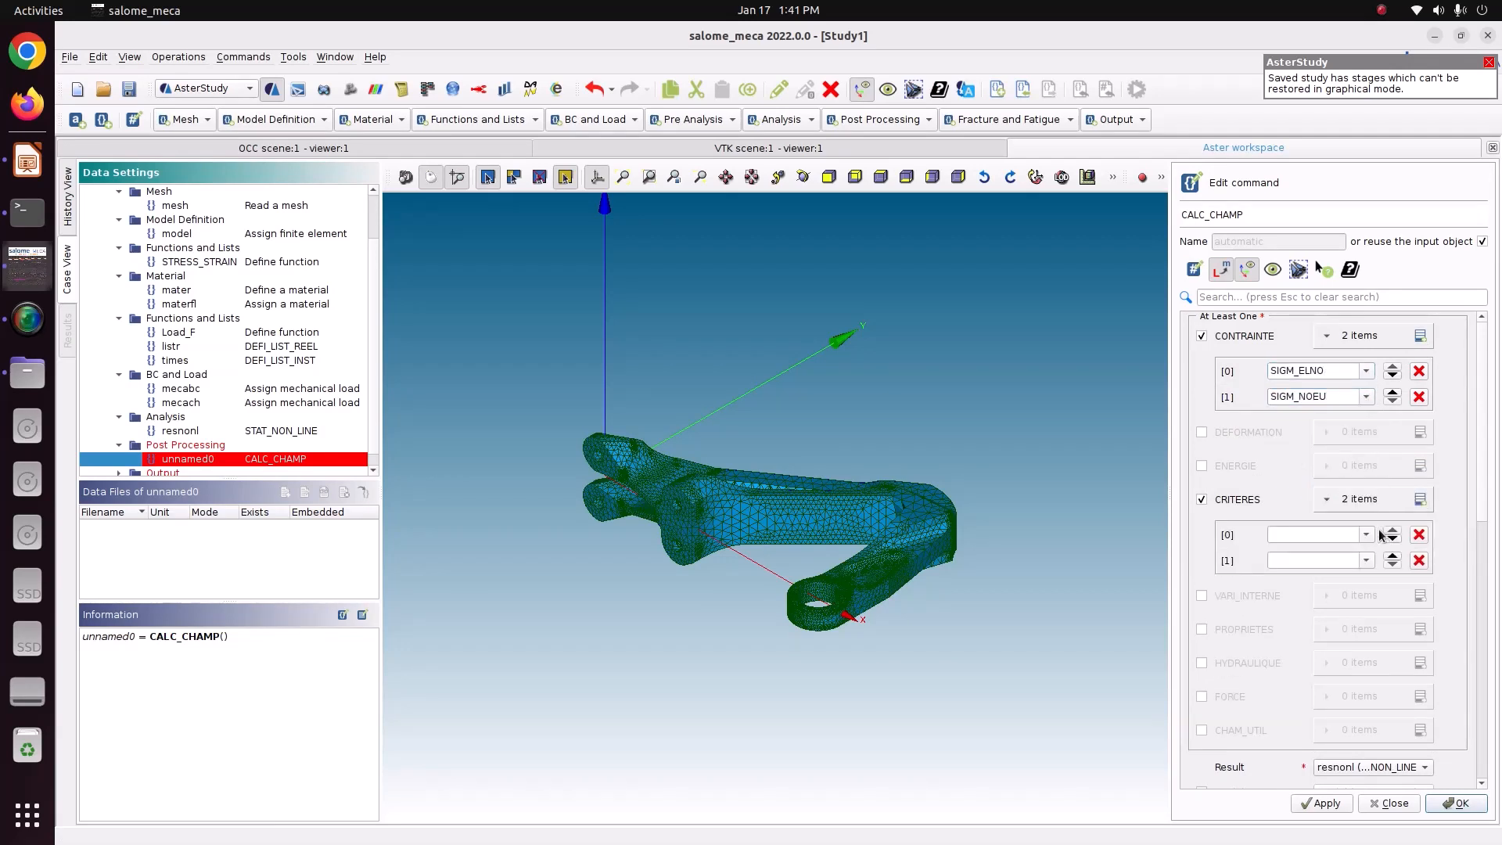
pyautogui.click(1366, 534)
pyautogui.scroll(-3, 1327, 610)
pyautogui.click(1327, 618)
pyautogui.click(1366, 561)
pyautogui.scroll(-3, 1321, 665)
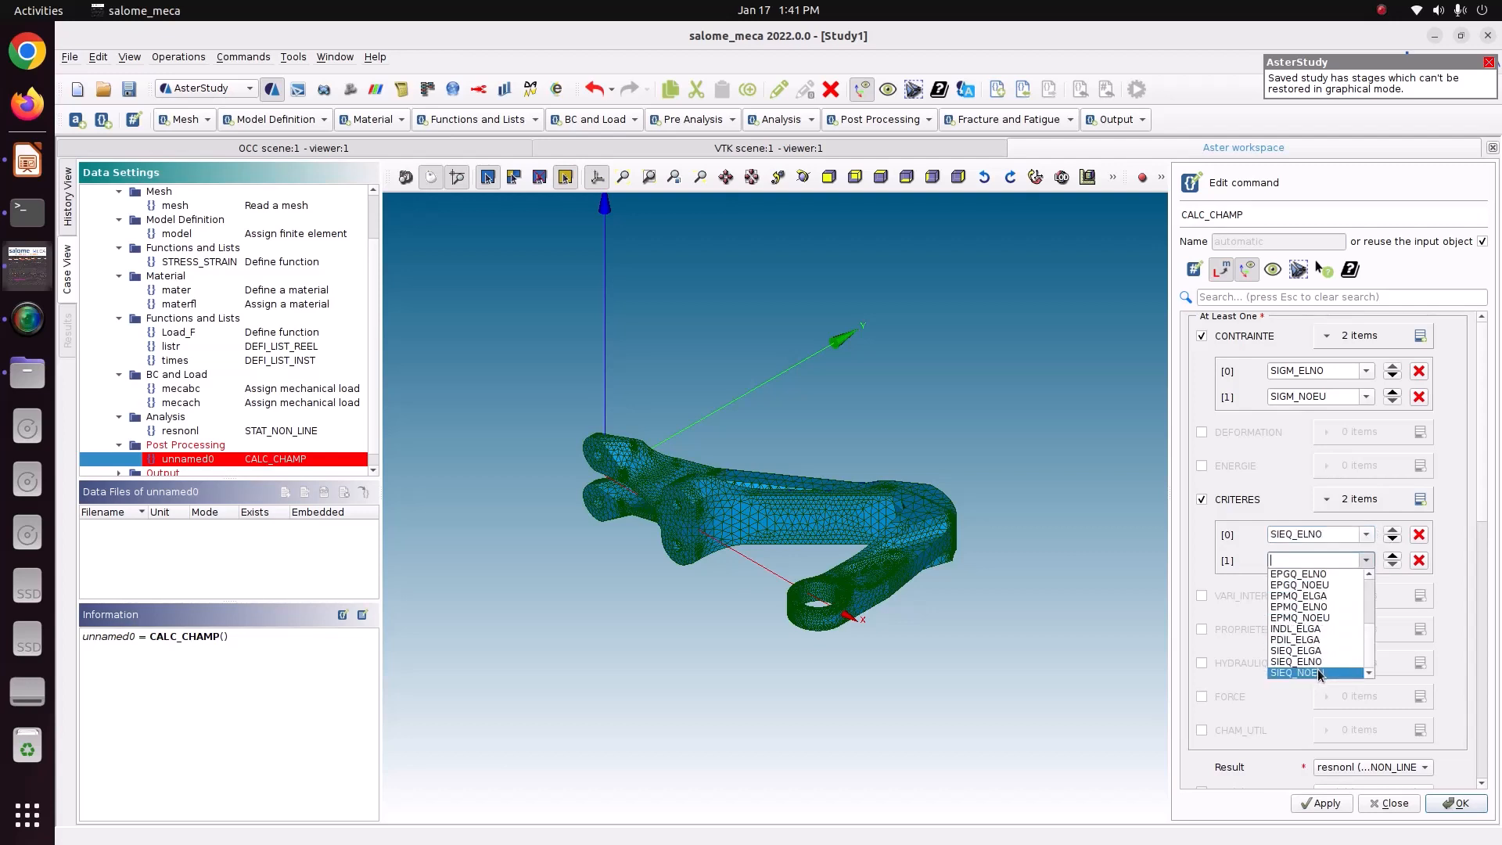
pyautogui.click(1321, 671)
pyautogui.click(1441, 806)
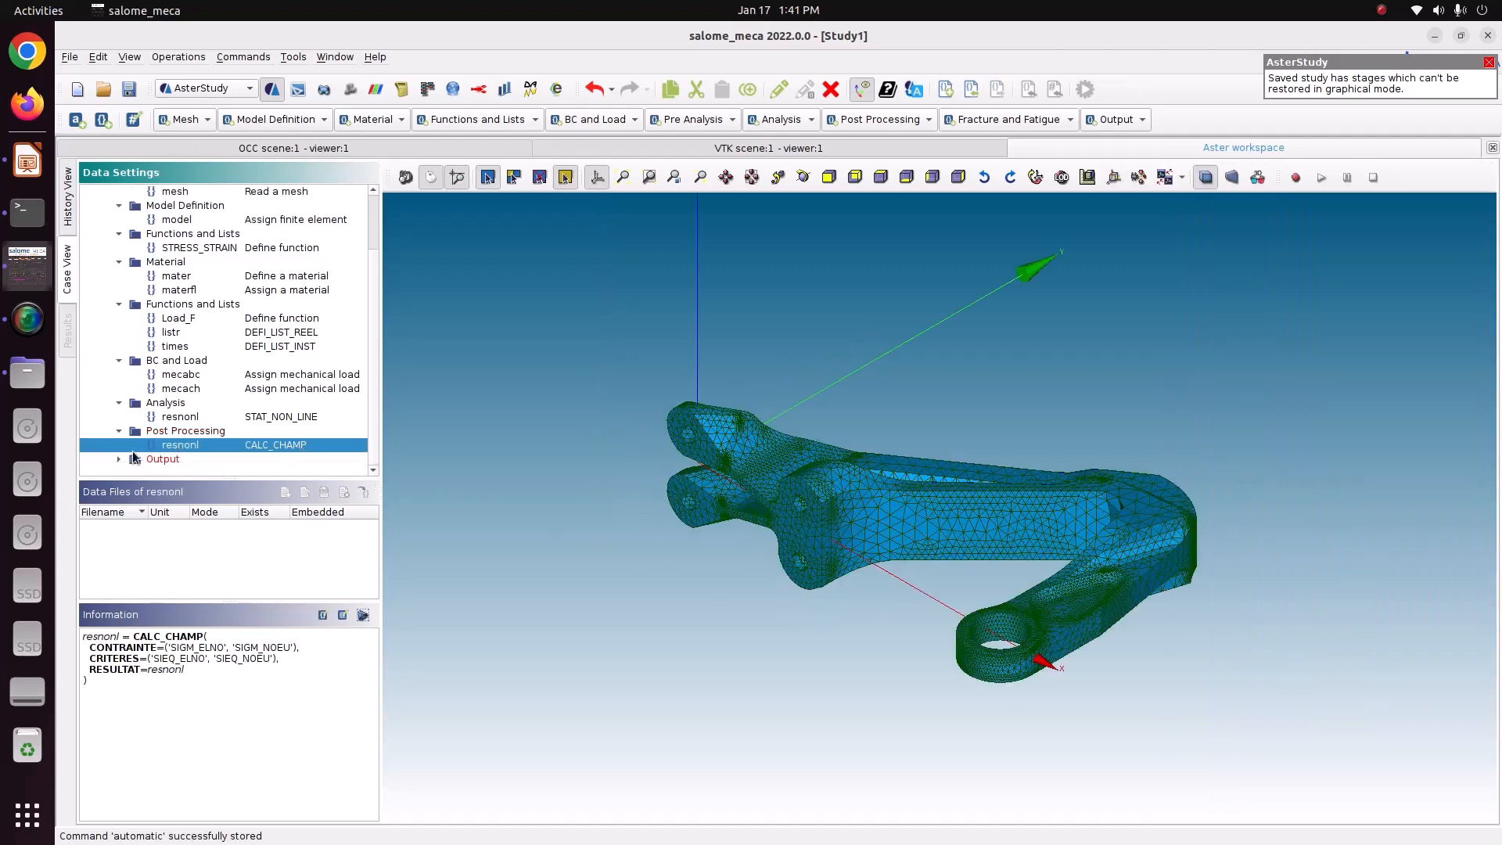
# Edit the existing Set output results command so its first Results item uses resnonl from CALC_CHAMP.
pyautogui.click(125, 462)
pyautogui.scroll(-1, 130, 467)
pyautogui.doubleClick(182, 459)
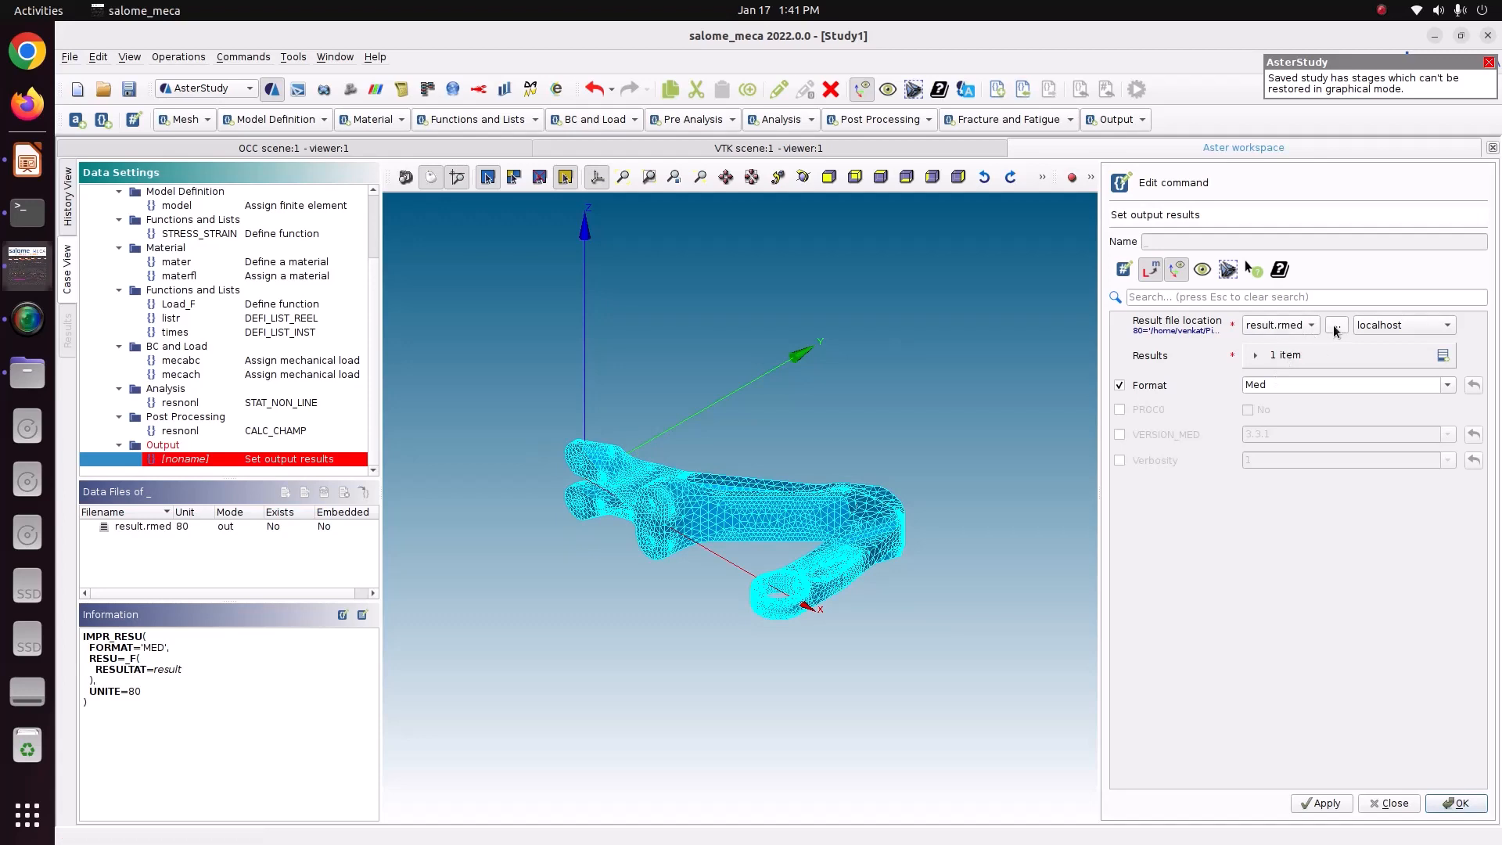
pyautogui.click(1326, 355)
pyautogui.click(1316, 391)
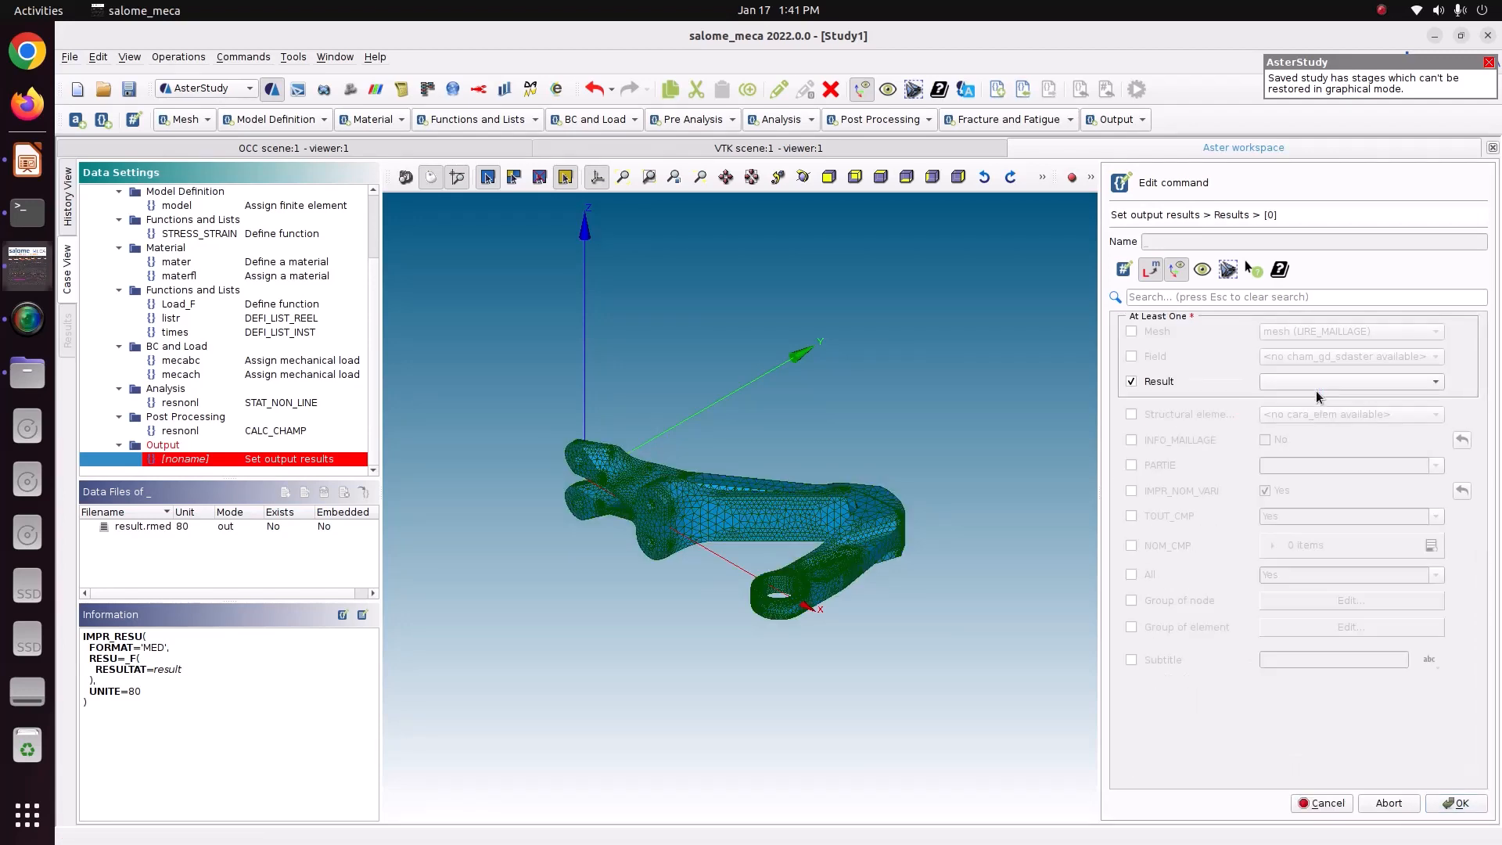
pyautogui.click(1318, 380)
pyautogui.click(1317, 400)
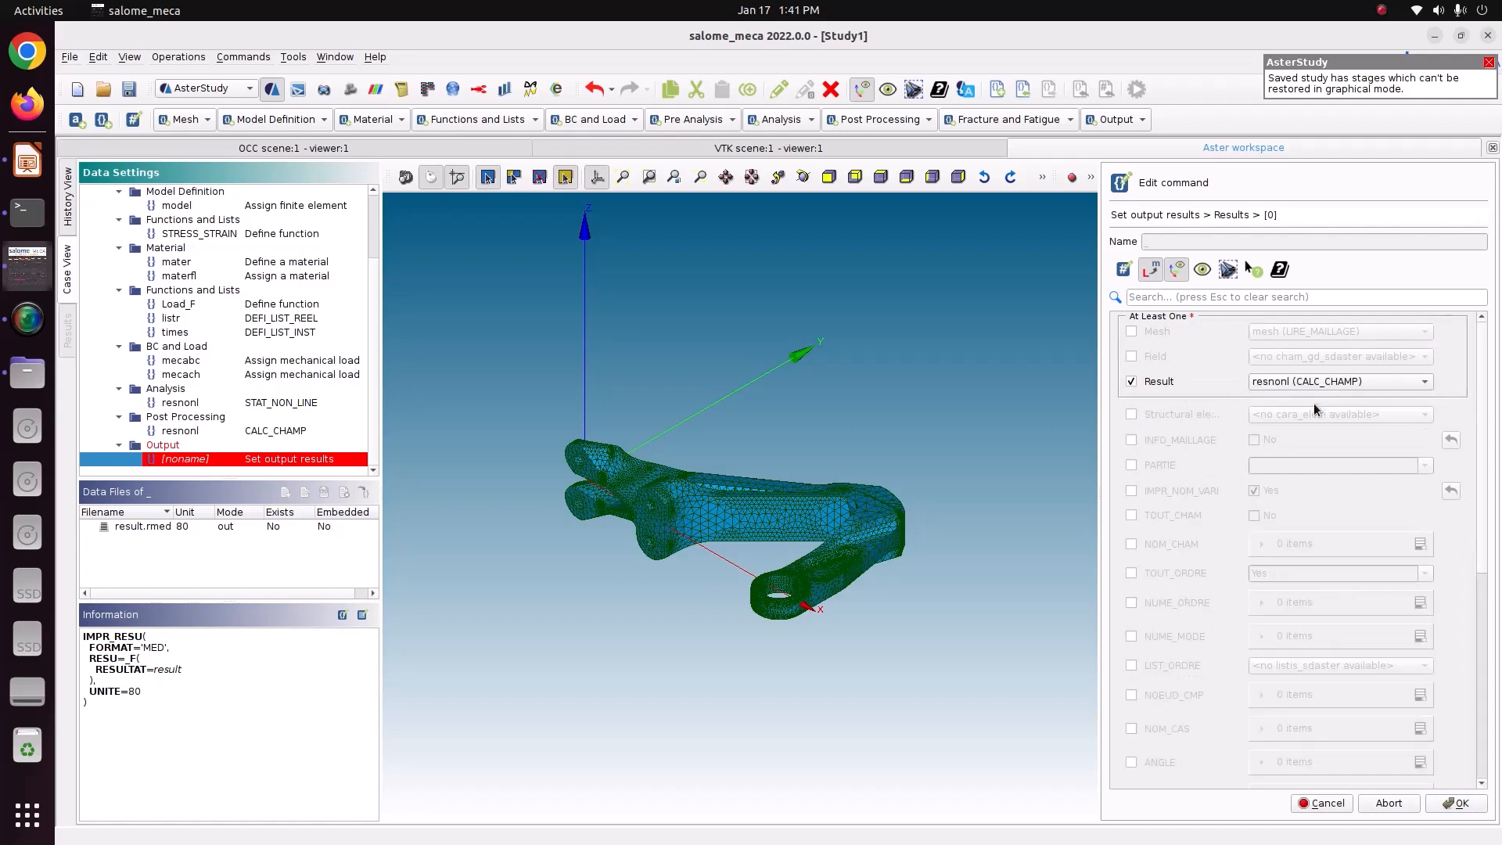
# Enable TOUT_CHAM with Yes for the output item and store the output command.
pyautogui.click(1187, 517)
pyautogui.click(1255, 516)
pyautogui.click(1449, 806)
pyautogui.click(1447, 803)
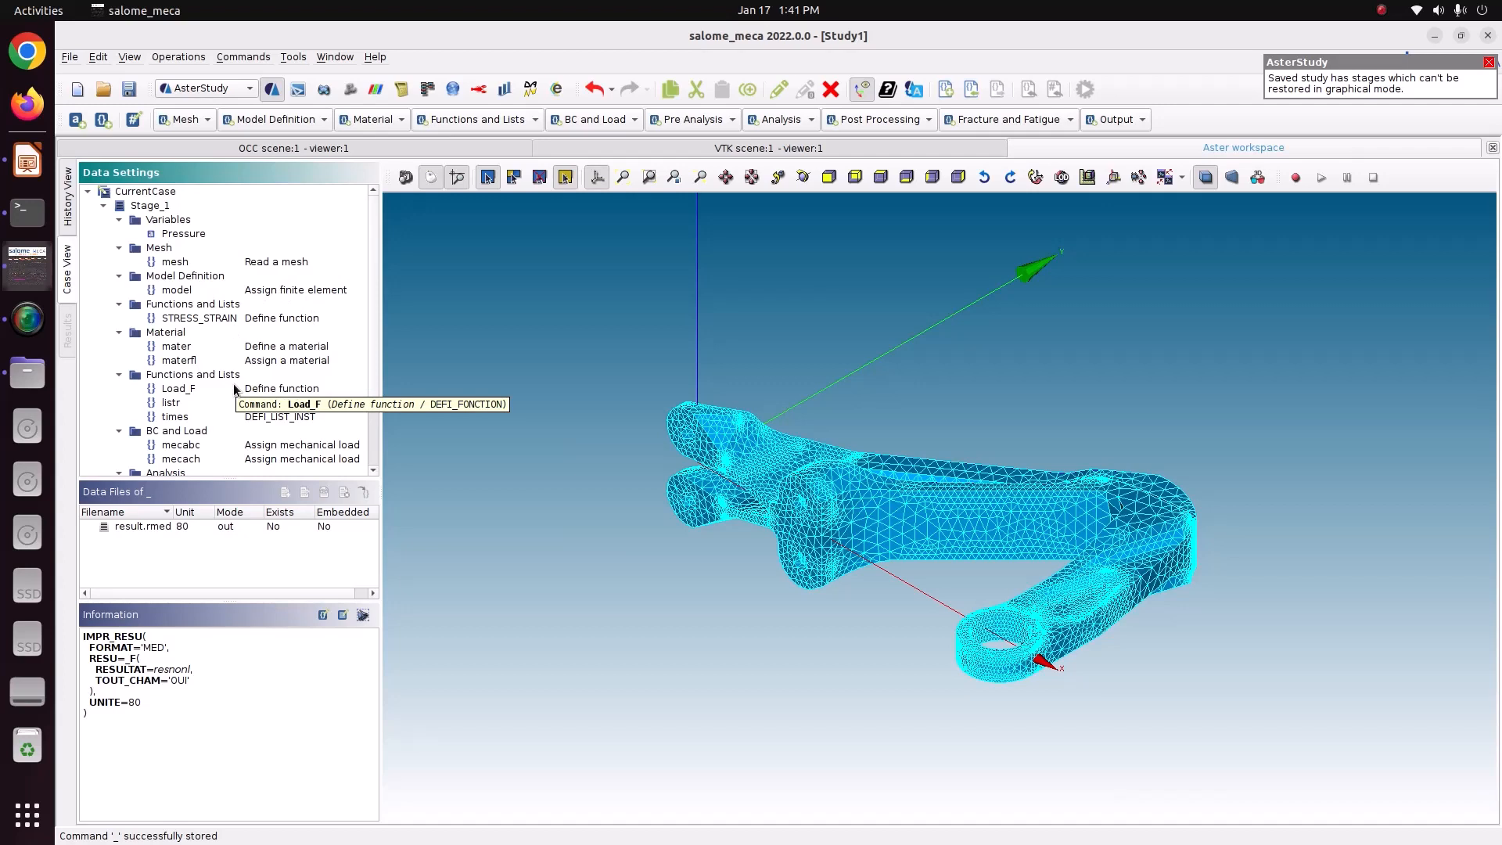
# Switch to the case history view and save the study.
pyautogui.scroll(-2, 234, 389)
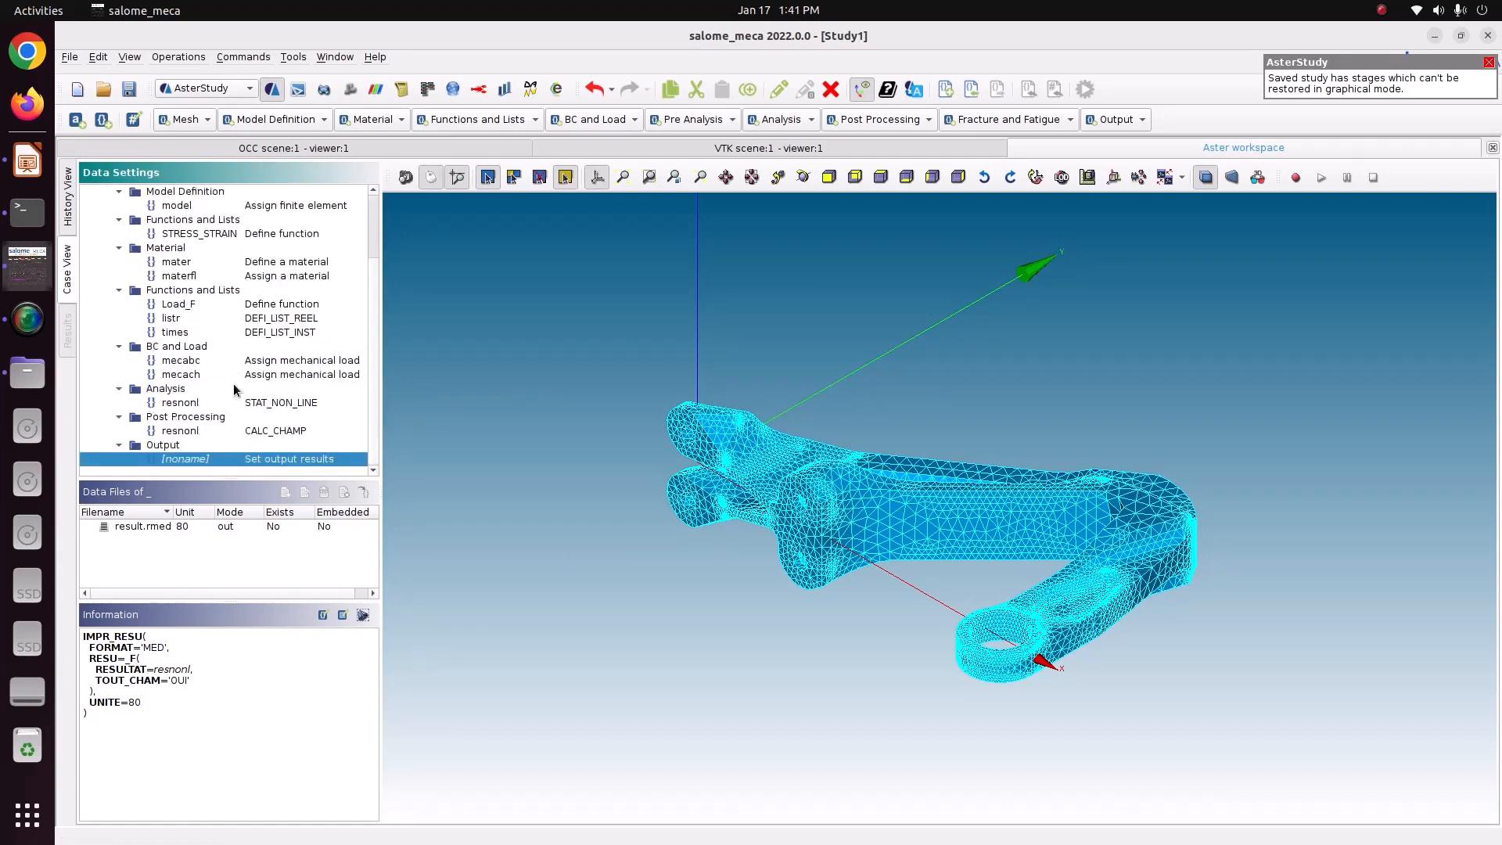
pyautogui.click(67, 223)
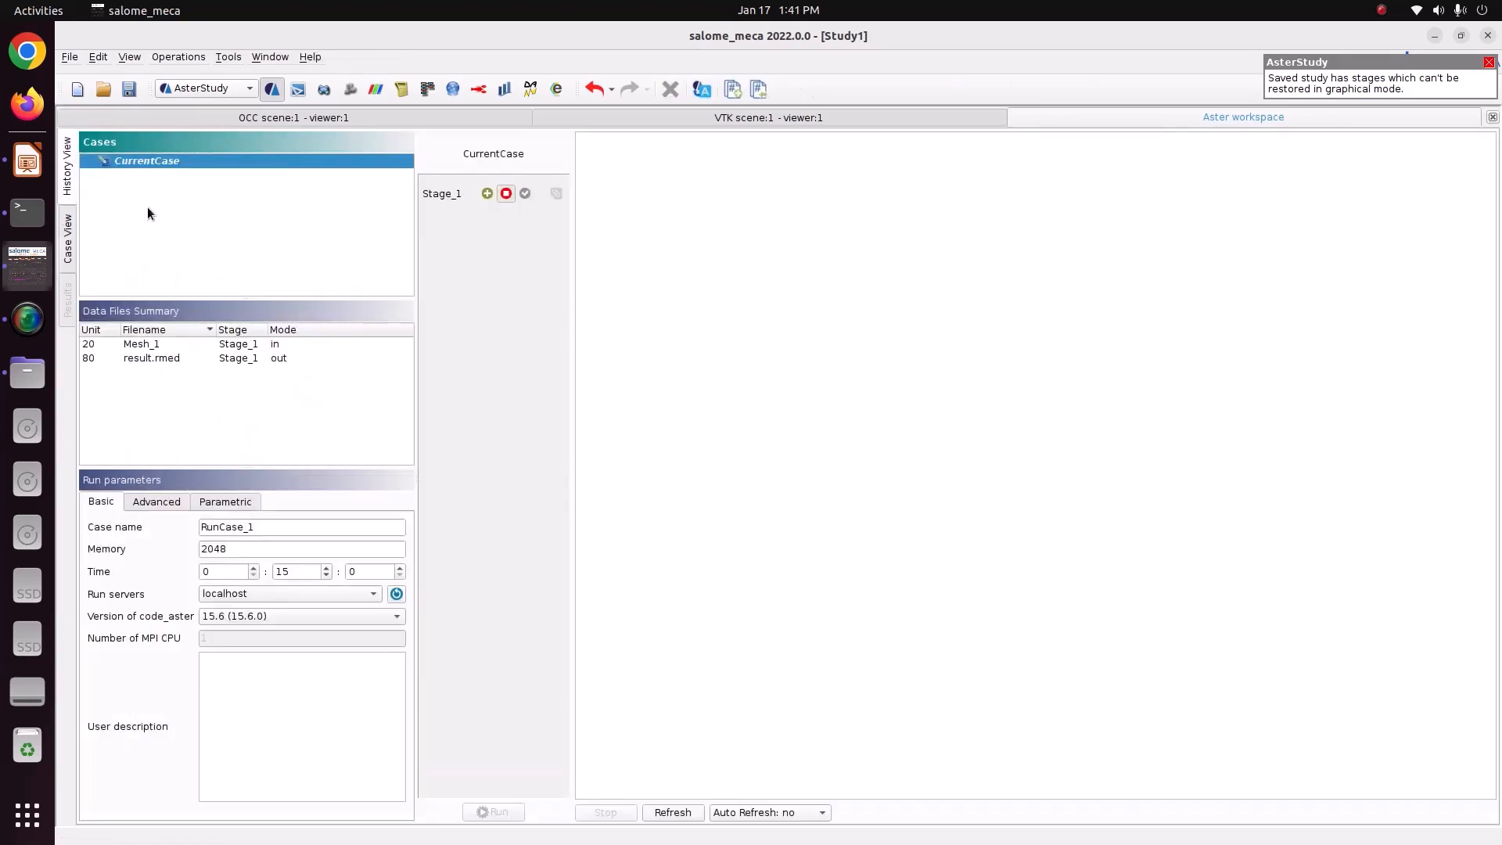
pyautogui.click(129, 89)
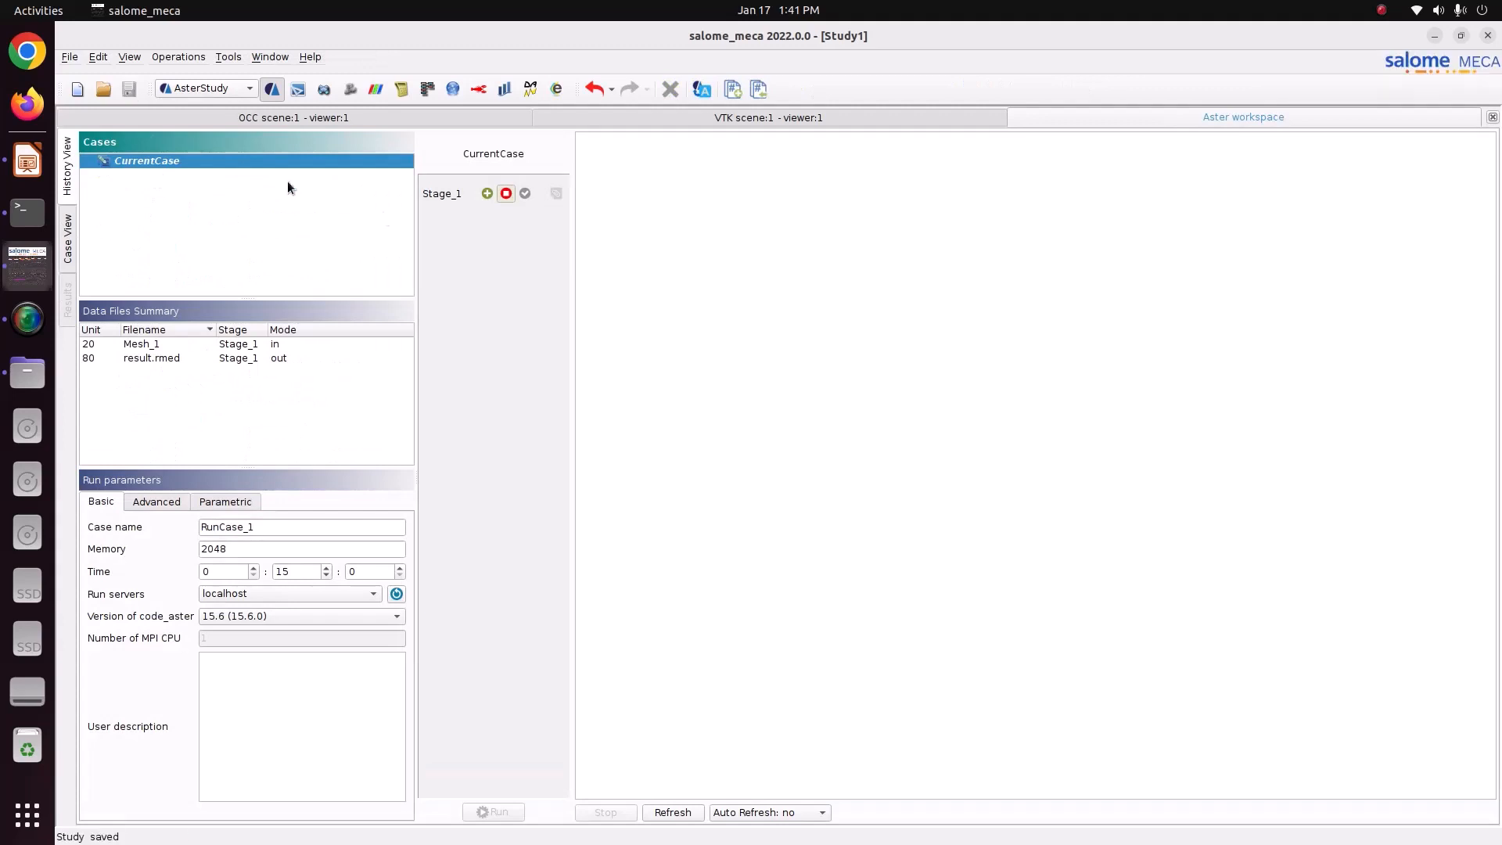
# Run Stage_1 with memory set to 4048 and automatic refresh every 5 s.
pyautogui.click(486, 193)
pyautogui.click(752, 813)
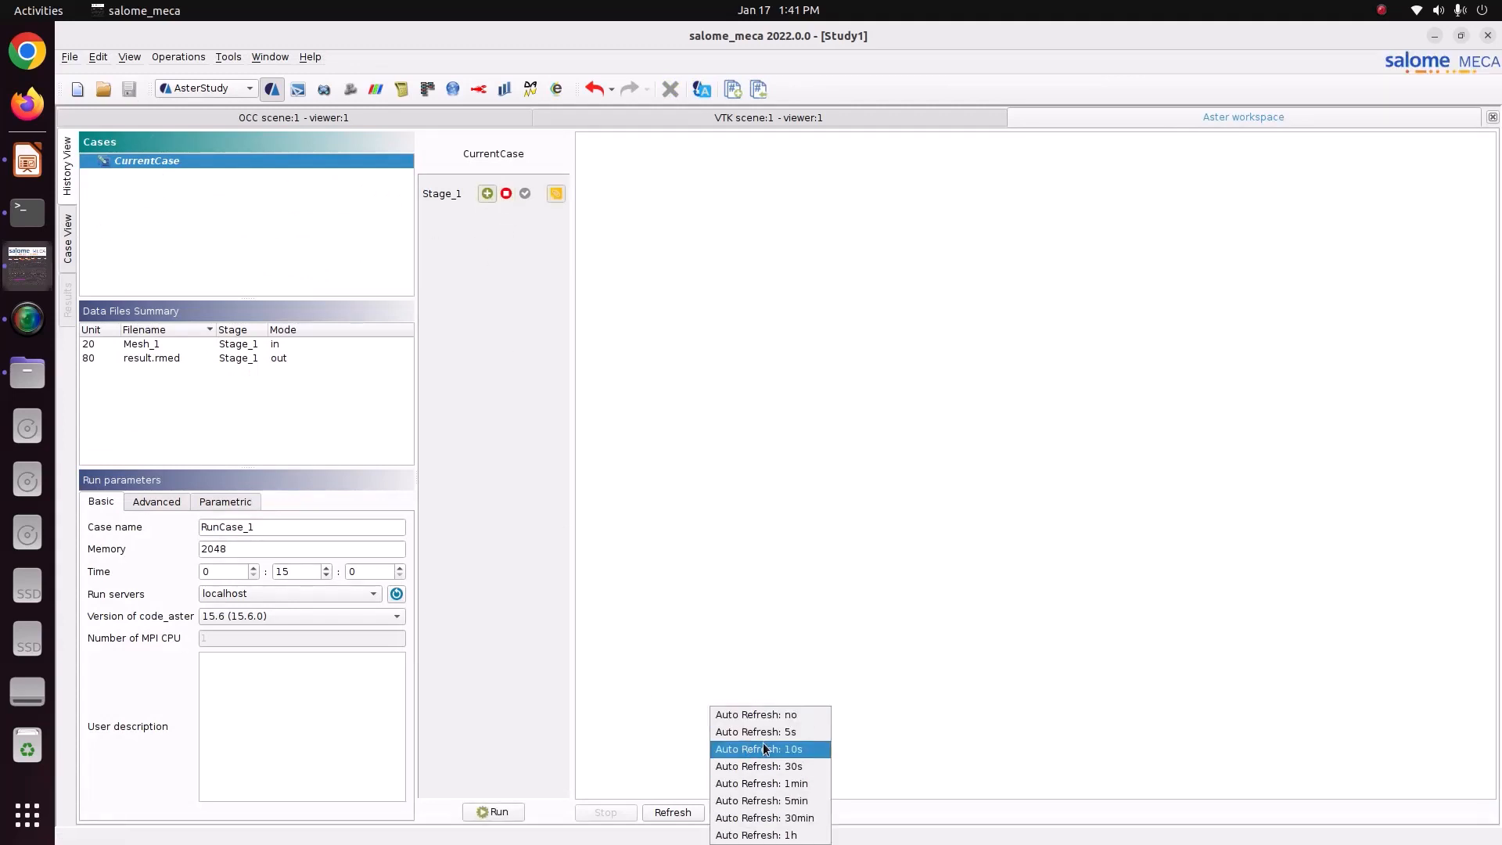
pyautogui.click(763, 732)
pyautogui.doubleClick(234, 549)
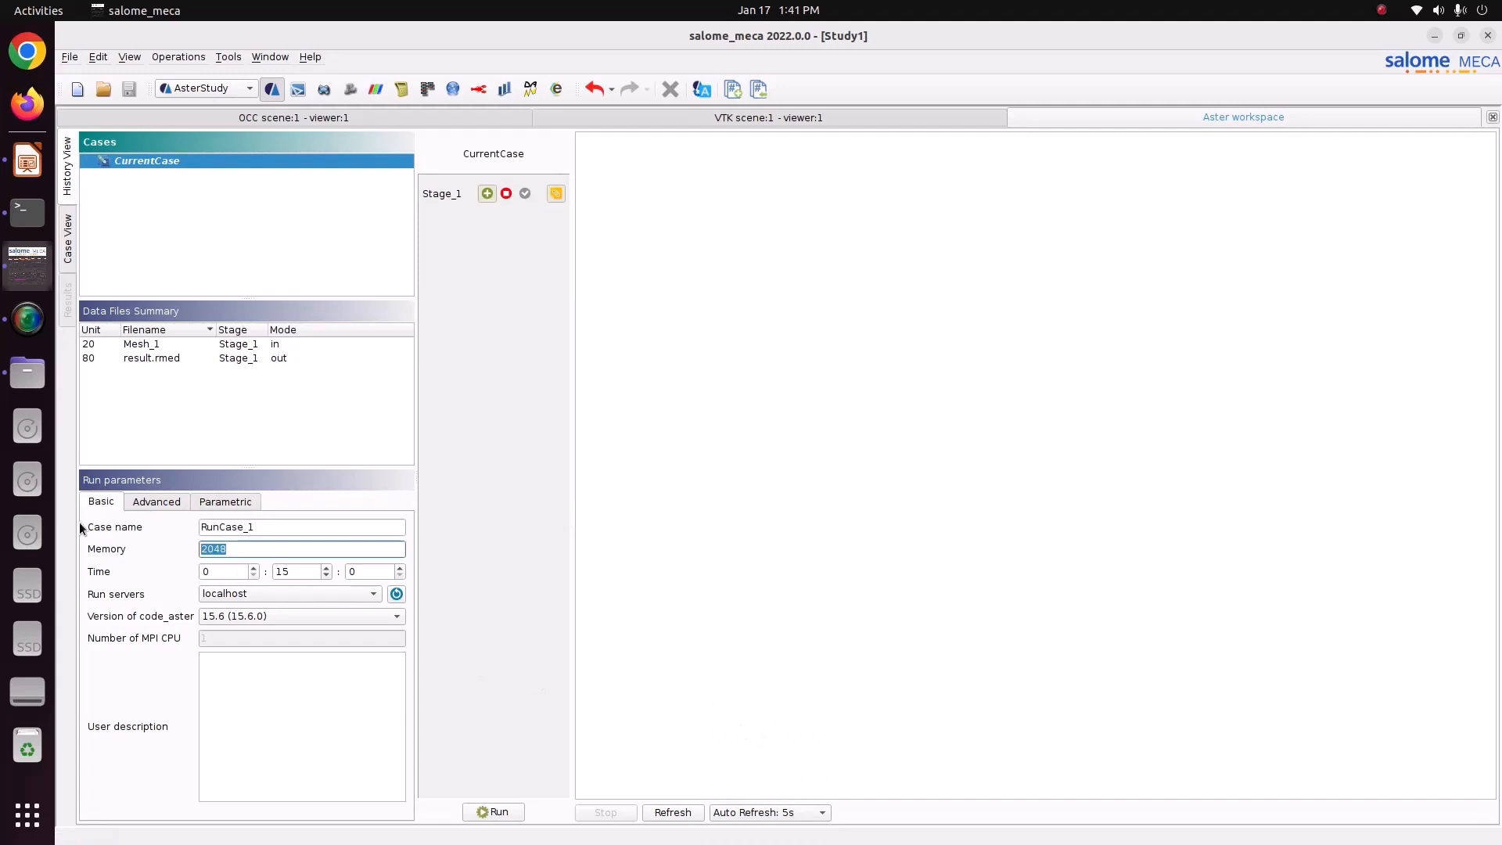
pyautogui.write('4048')
pyautogui.click(494, 812)
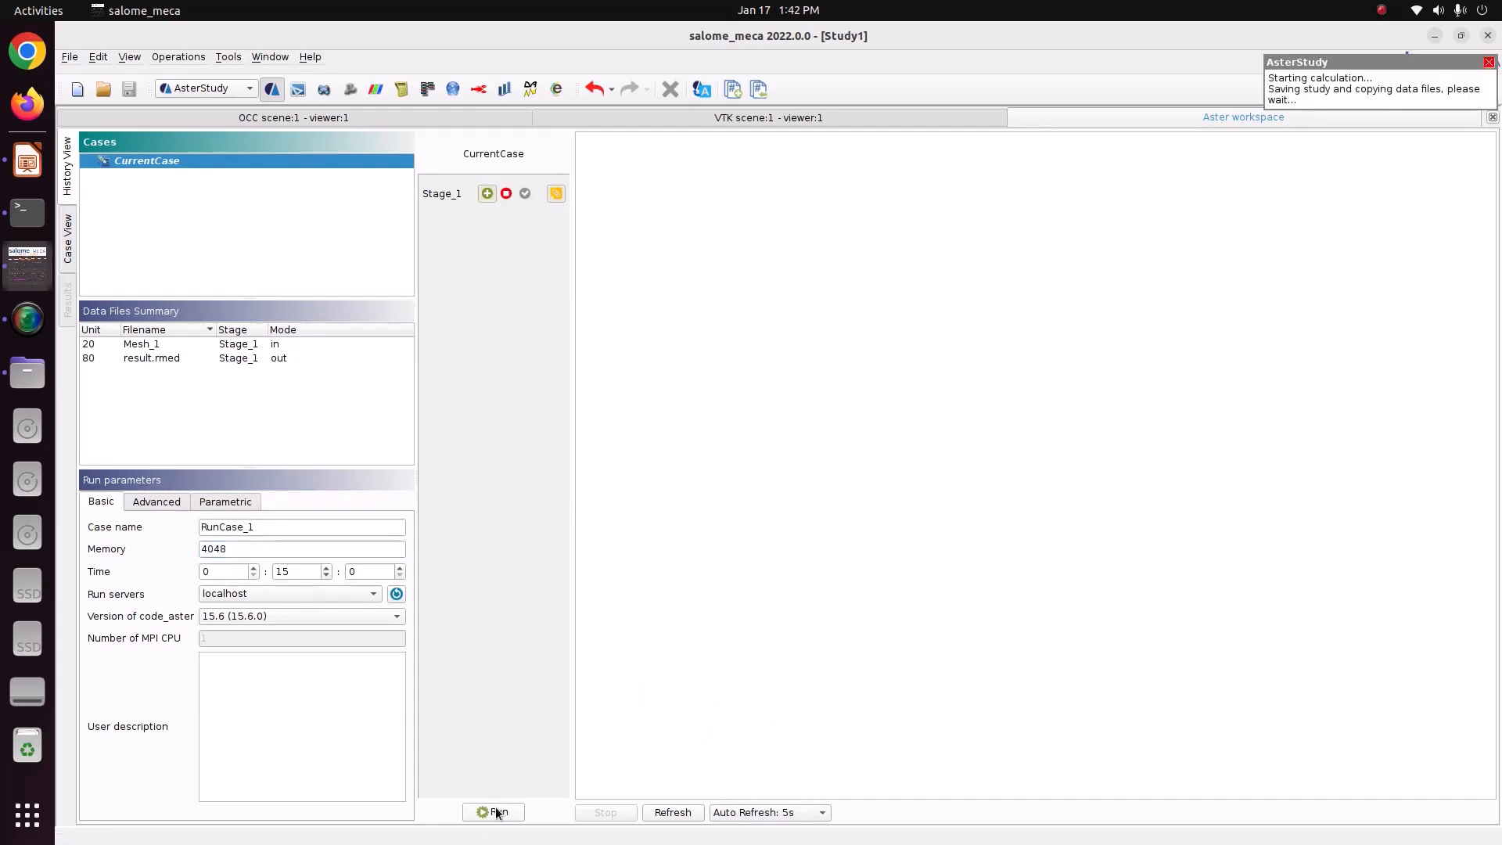
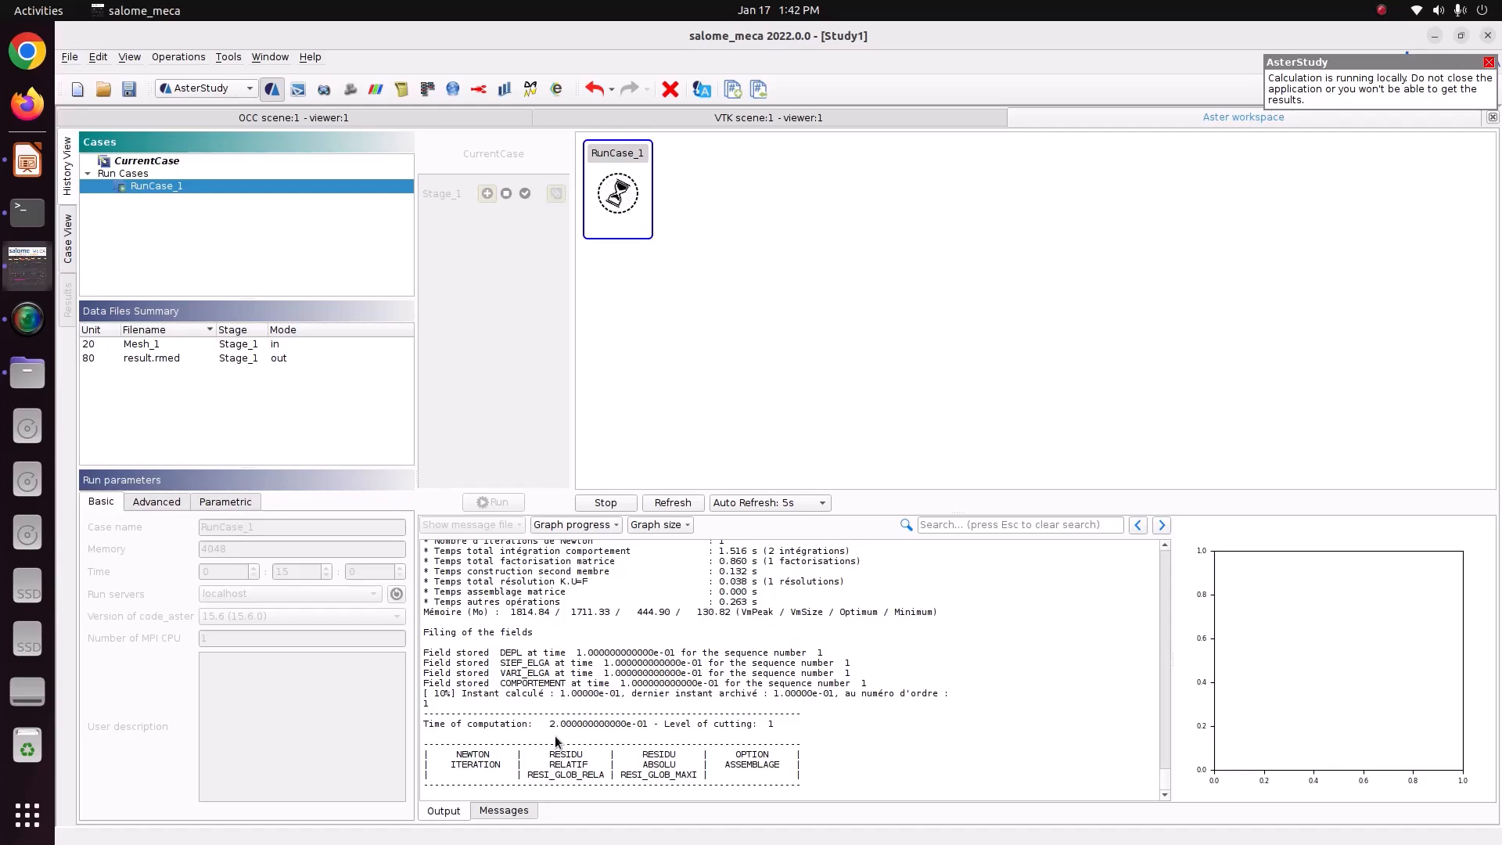
# Examine the running calculation's output log and its time, relative residue and absolute residue graphs.
pyautogui.scroll(5, 524, 689)
pyautogui.scroll(-5, 523, 688)
pyautogui.click(575, 525)
pyautogui.click(591, 561)
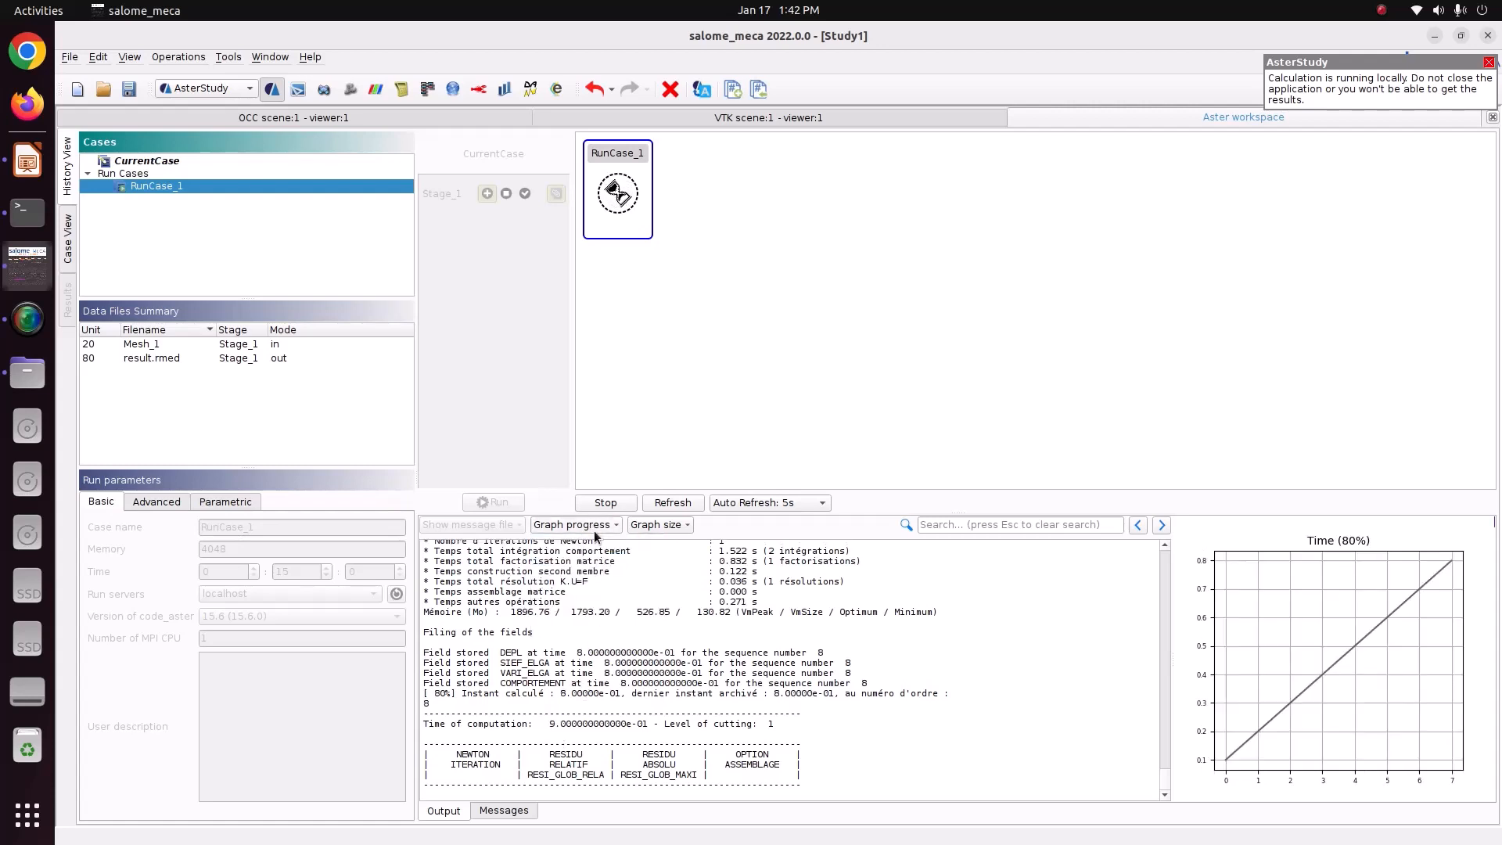
pyautogui.click(594, 526)
pyautogui.click(594, 593)
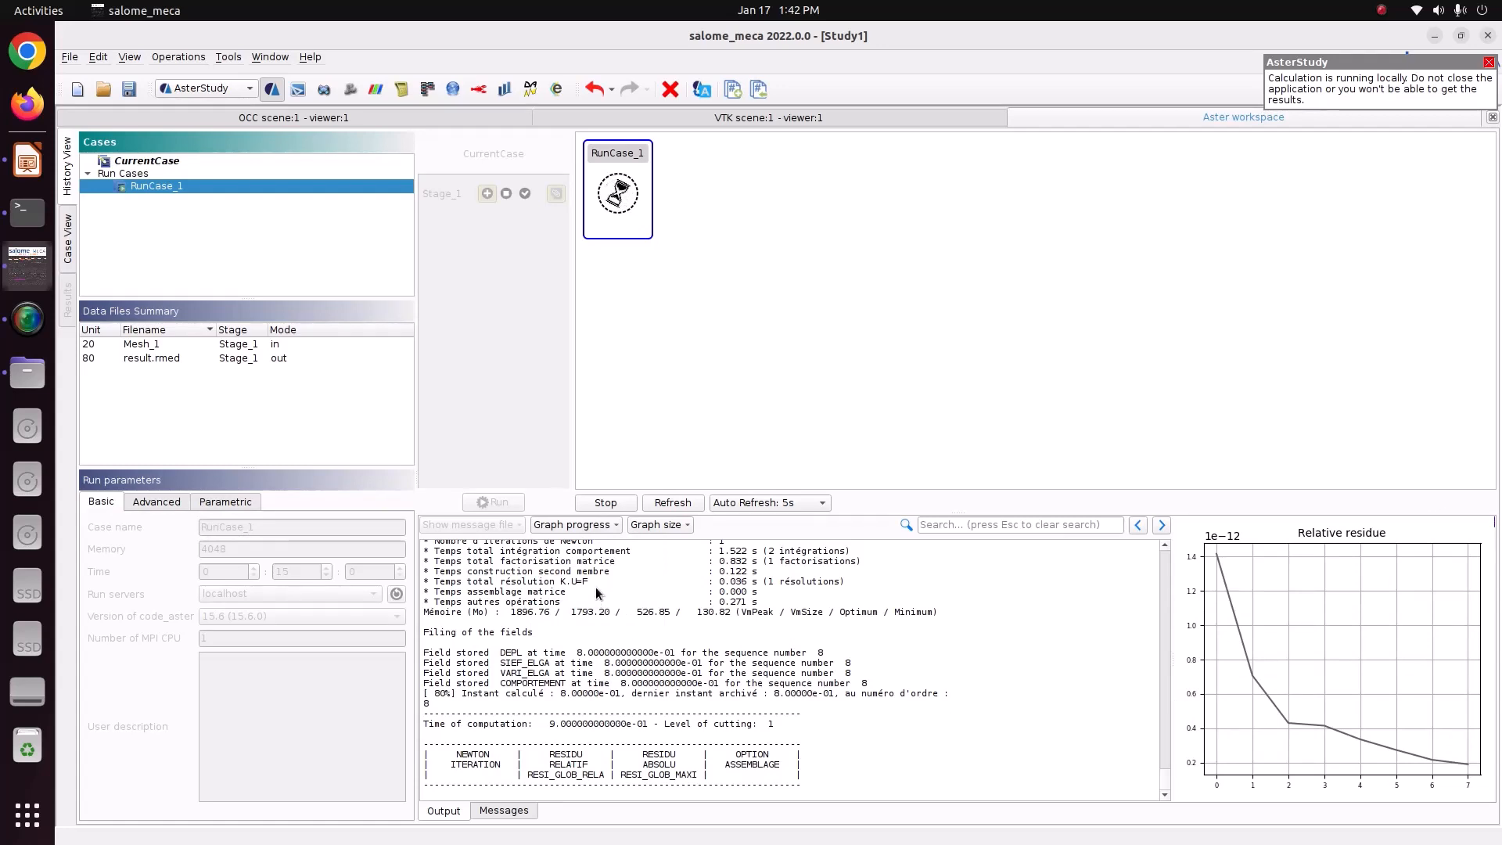
pyautogui.click(592, 526)
pyautogui.click(591, 595)
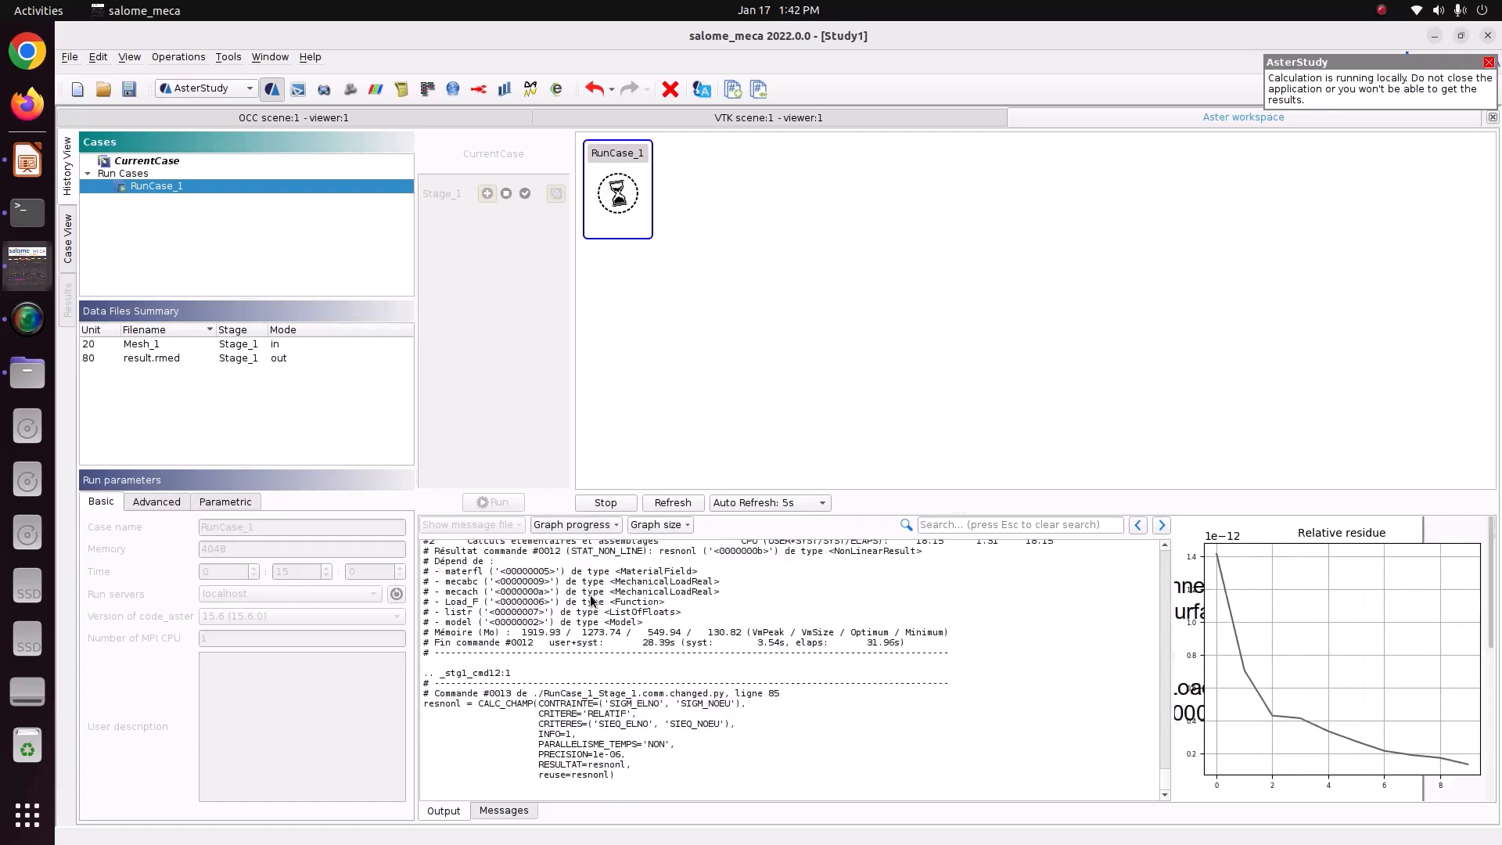
pyautogui.click(592, 525)
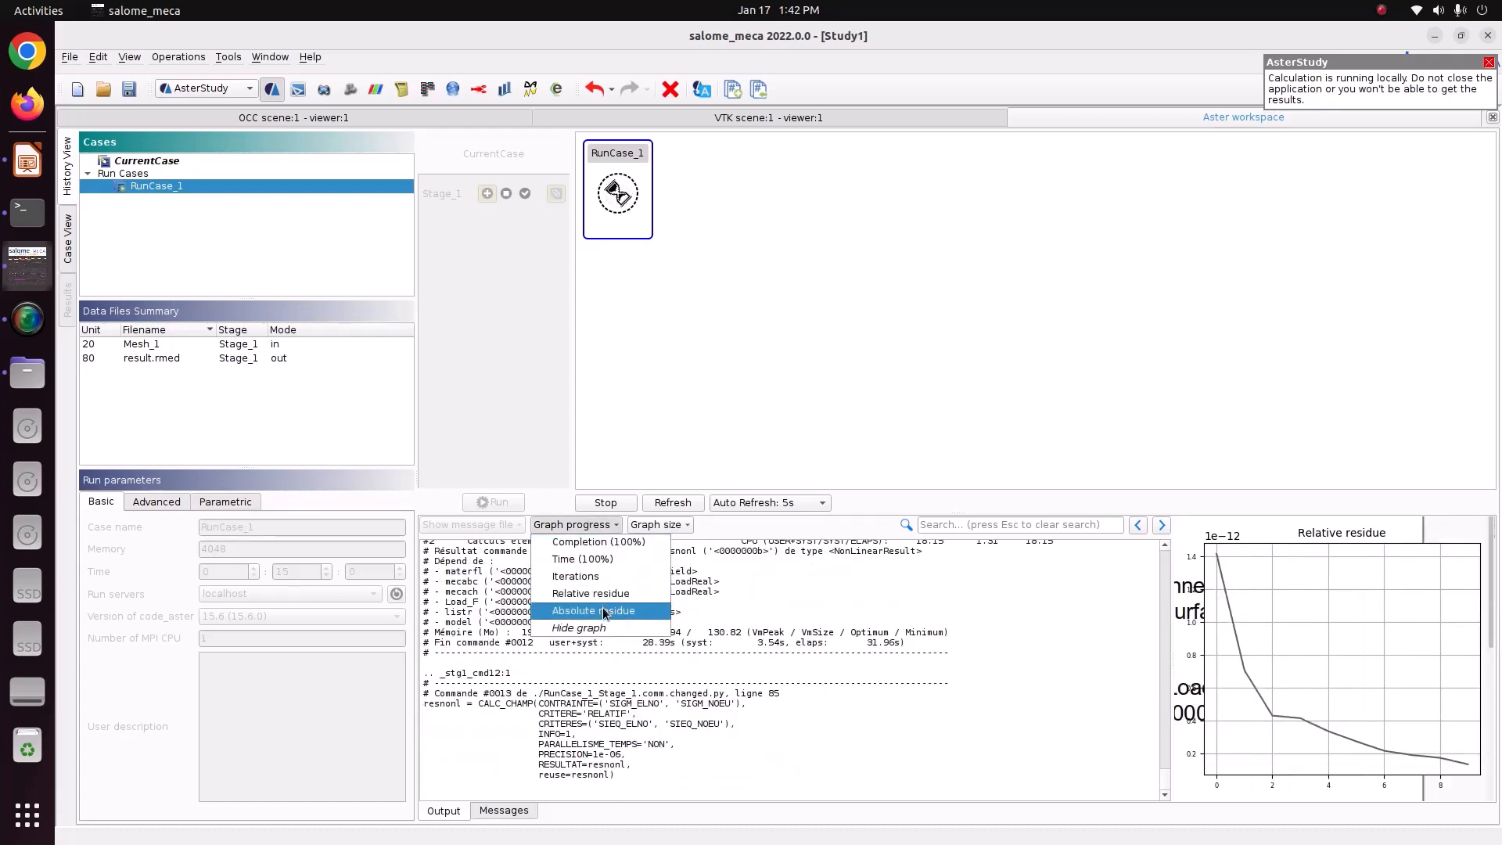
pyautogui.click(593, 610)
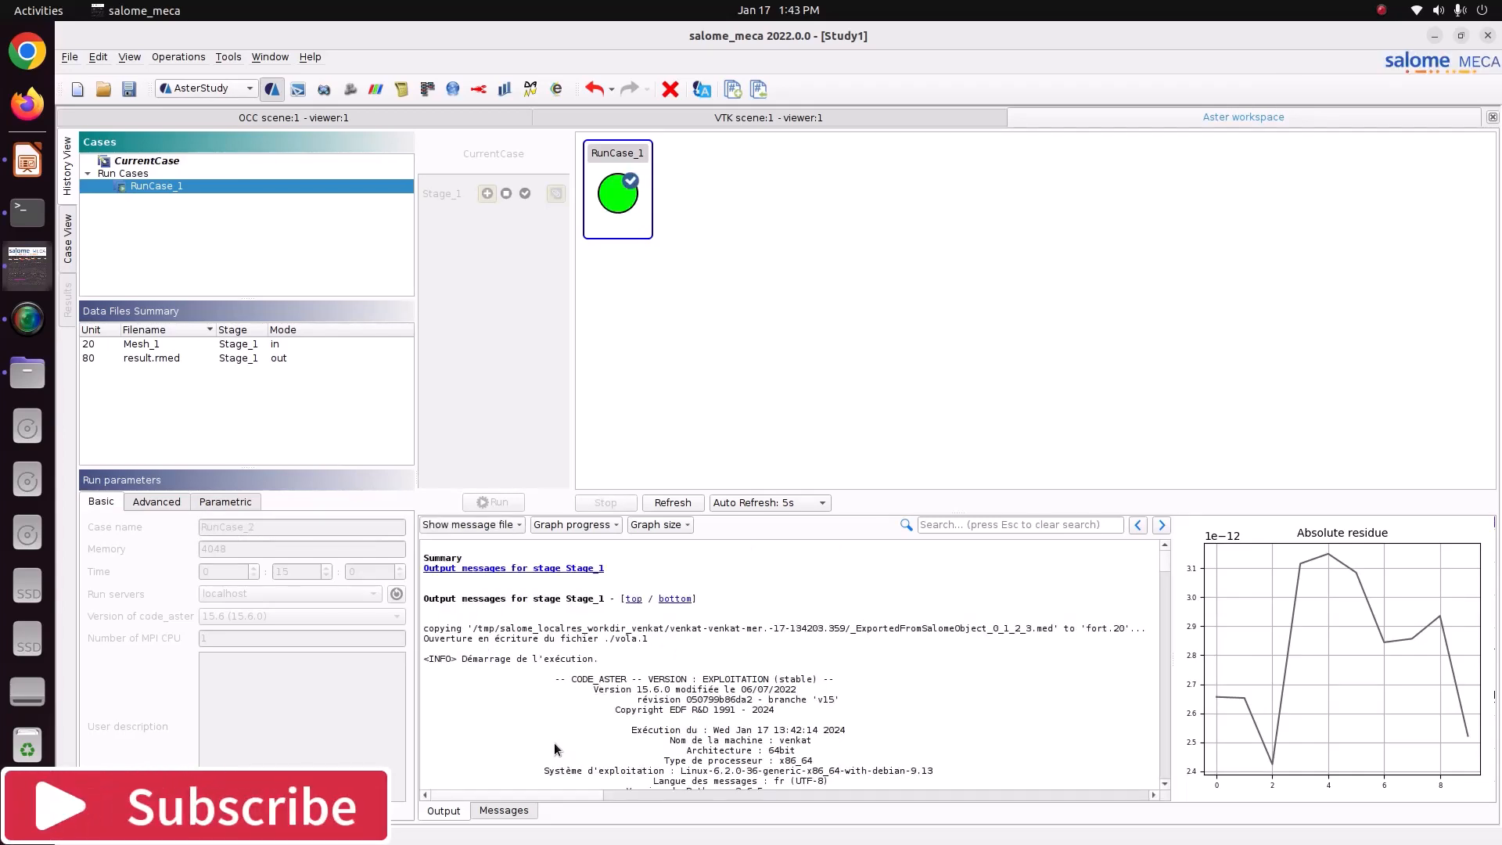
# Save the study after the run and switch to the ParaVIS module.
pyautogui.click(129, 89)
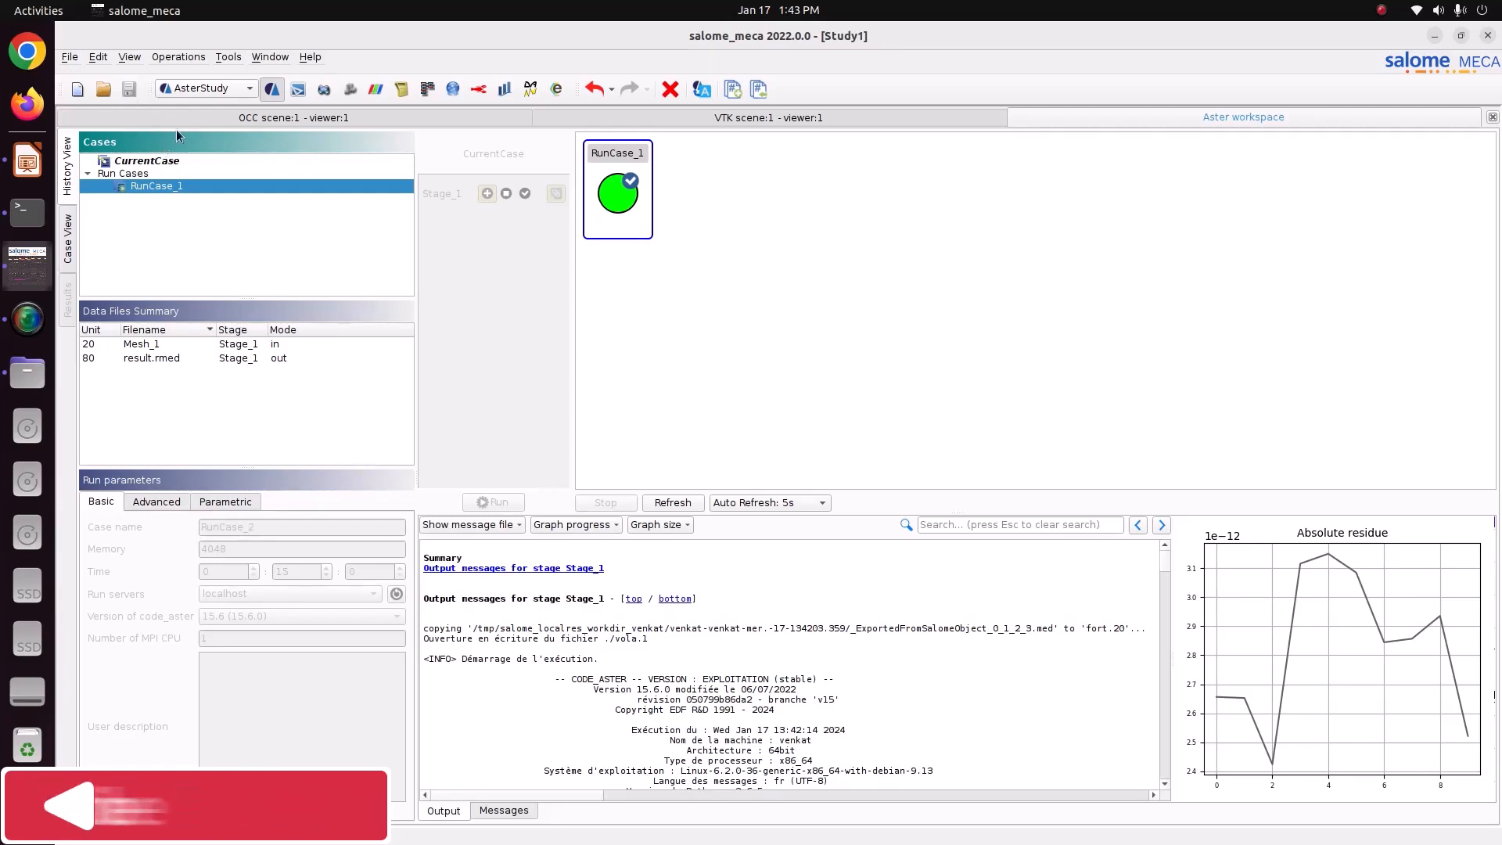
pyautogui.click(194, 88)
pyautogui.click(198, 158)
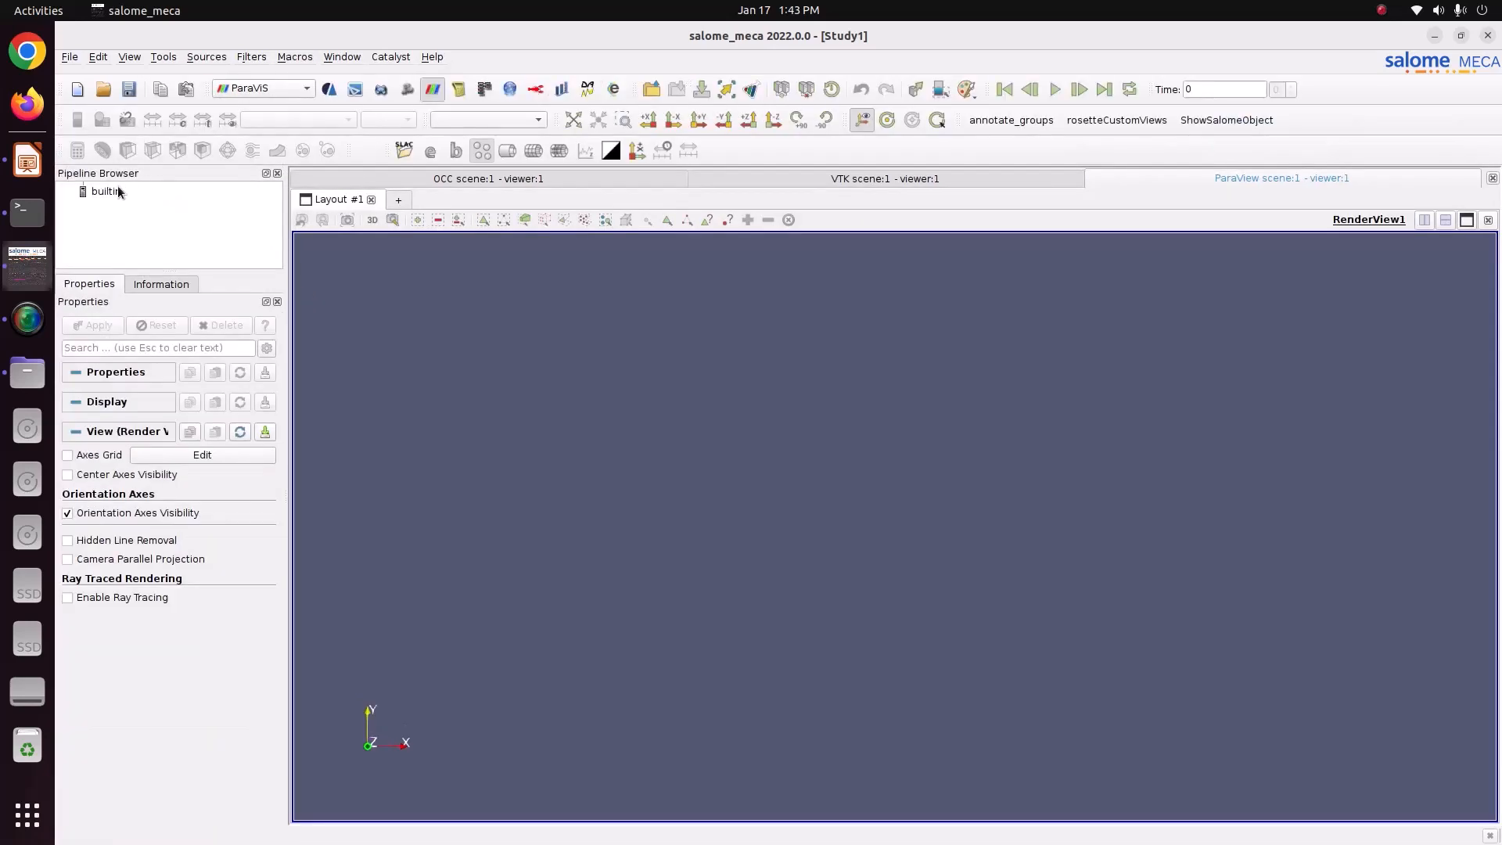
# Open result.rmed from the CODE_ASTER/72_bracket_nonlinear folder and load its result fields into the view.
pyautogui.rightClick(119, 192)
pyautogui.click(132, 201)
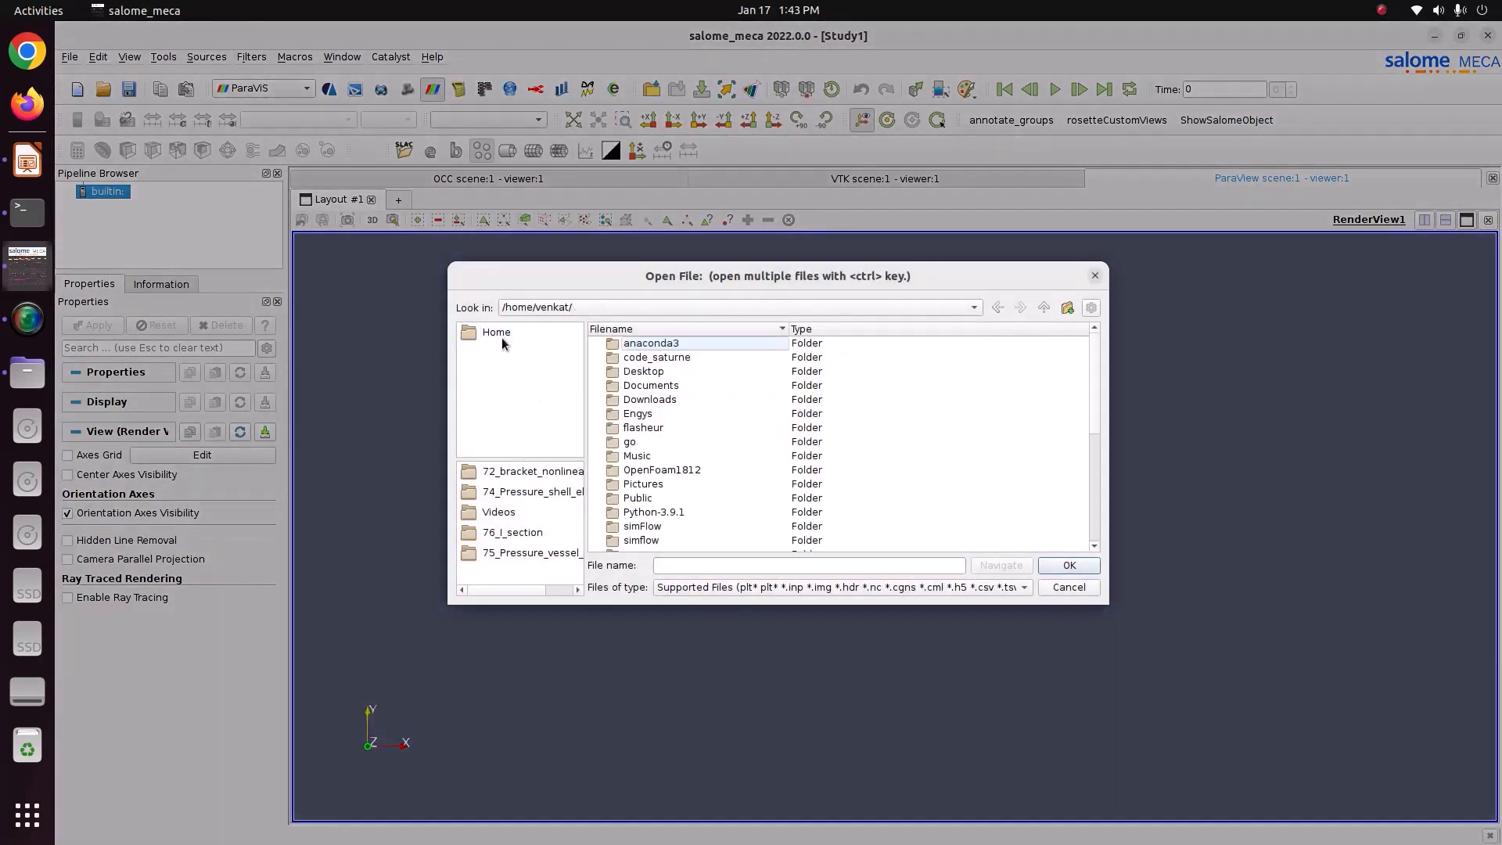
pyautogui.doubleClick(636, 486)
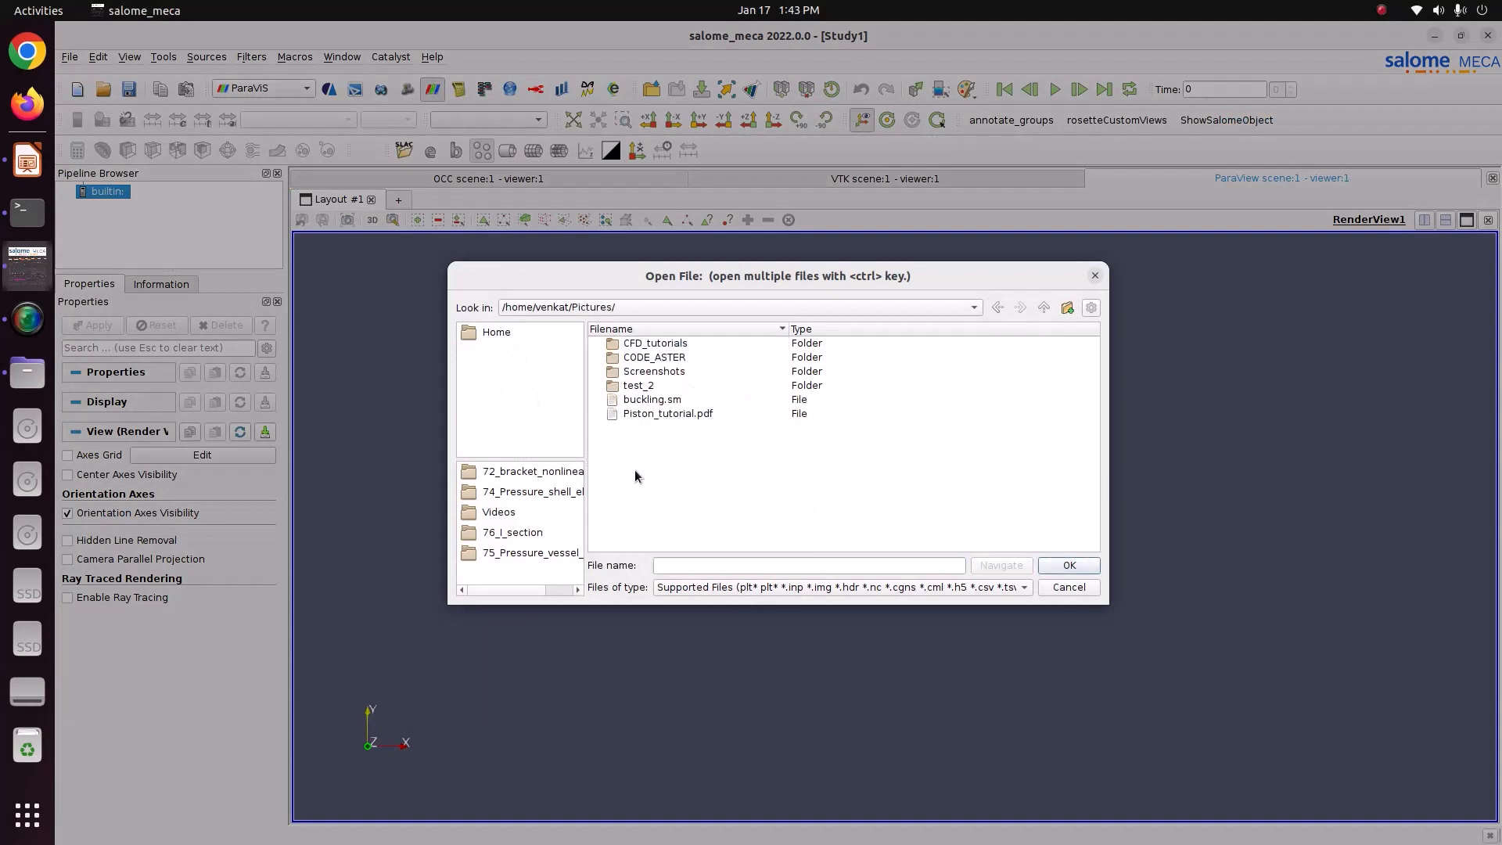
pyautogui.doubleClick(642, 360)
pyautogui.doubleClick(646, 344)
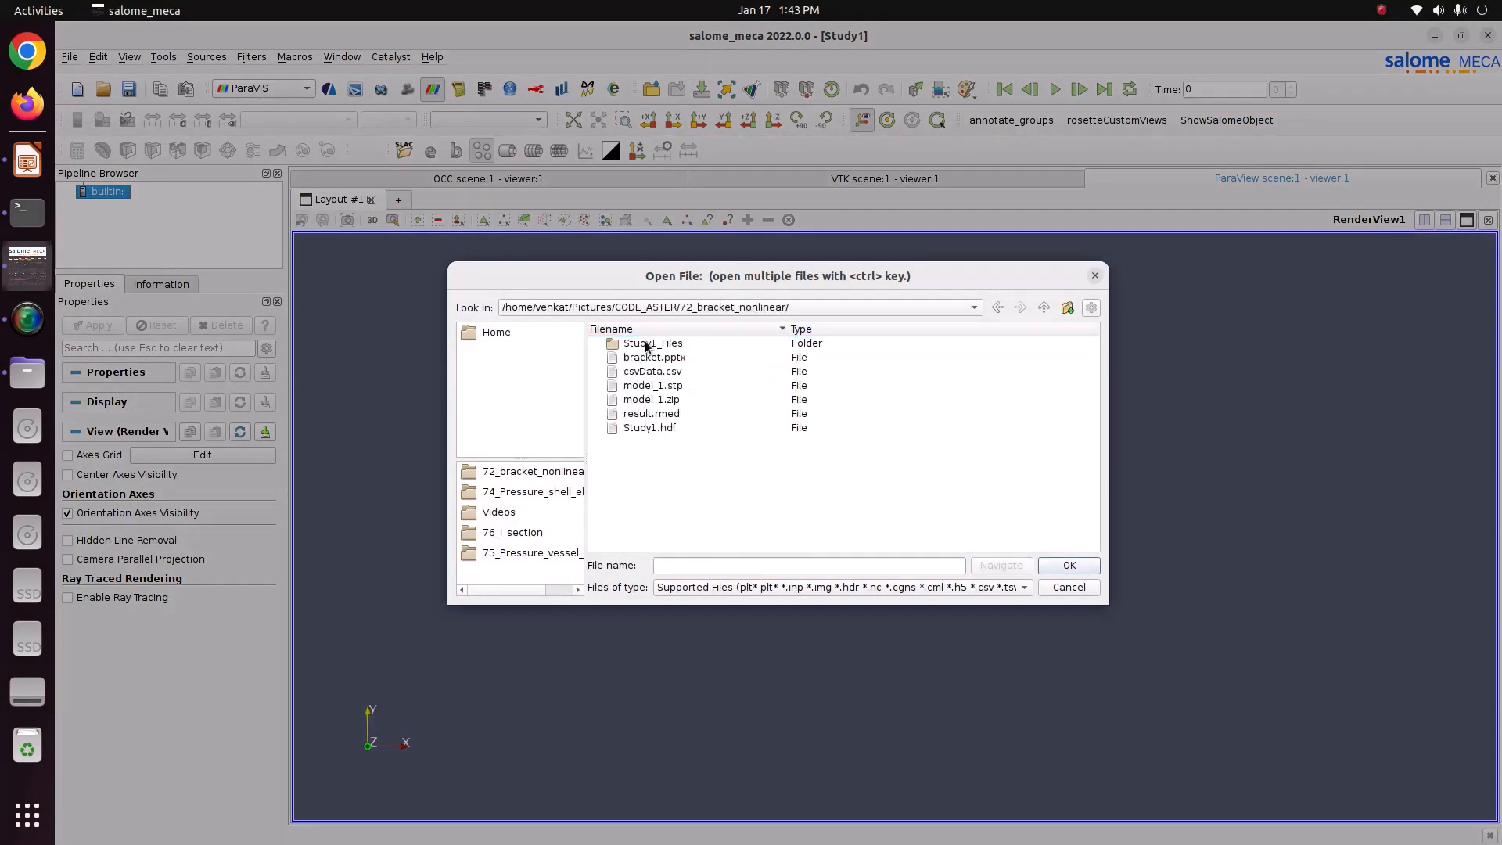
pyautogui.click(662, 415)
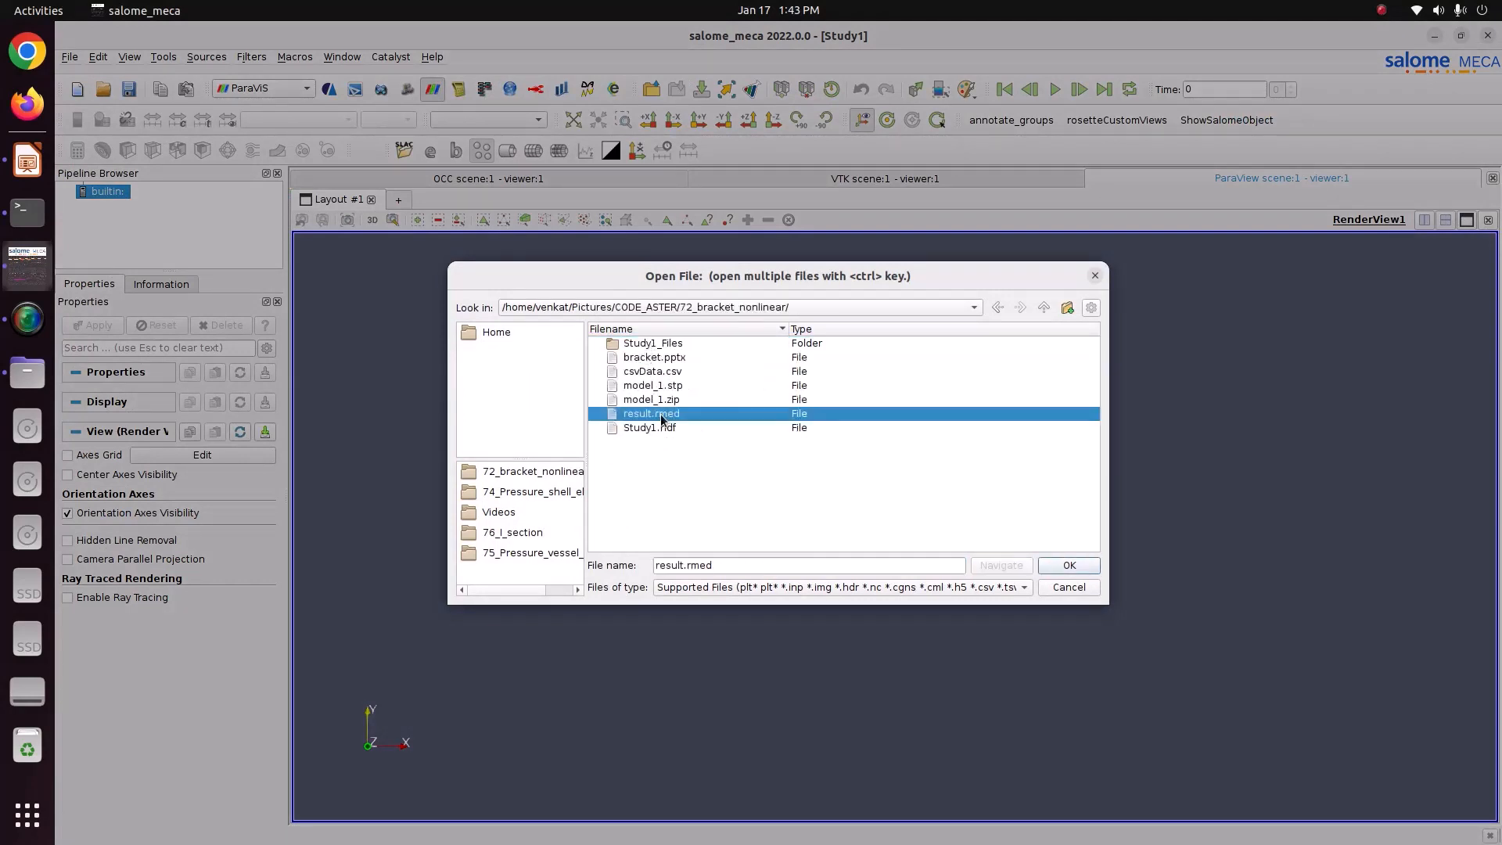
pyautogui.click(1055, 568)
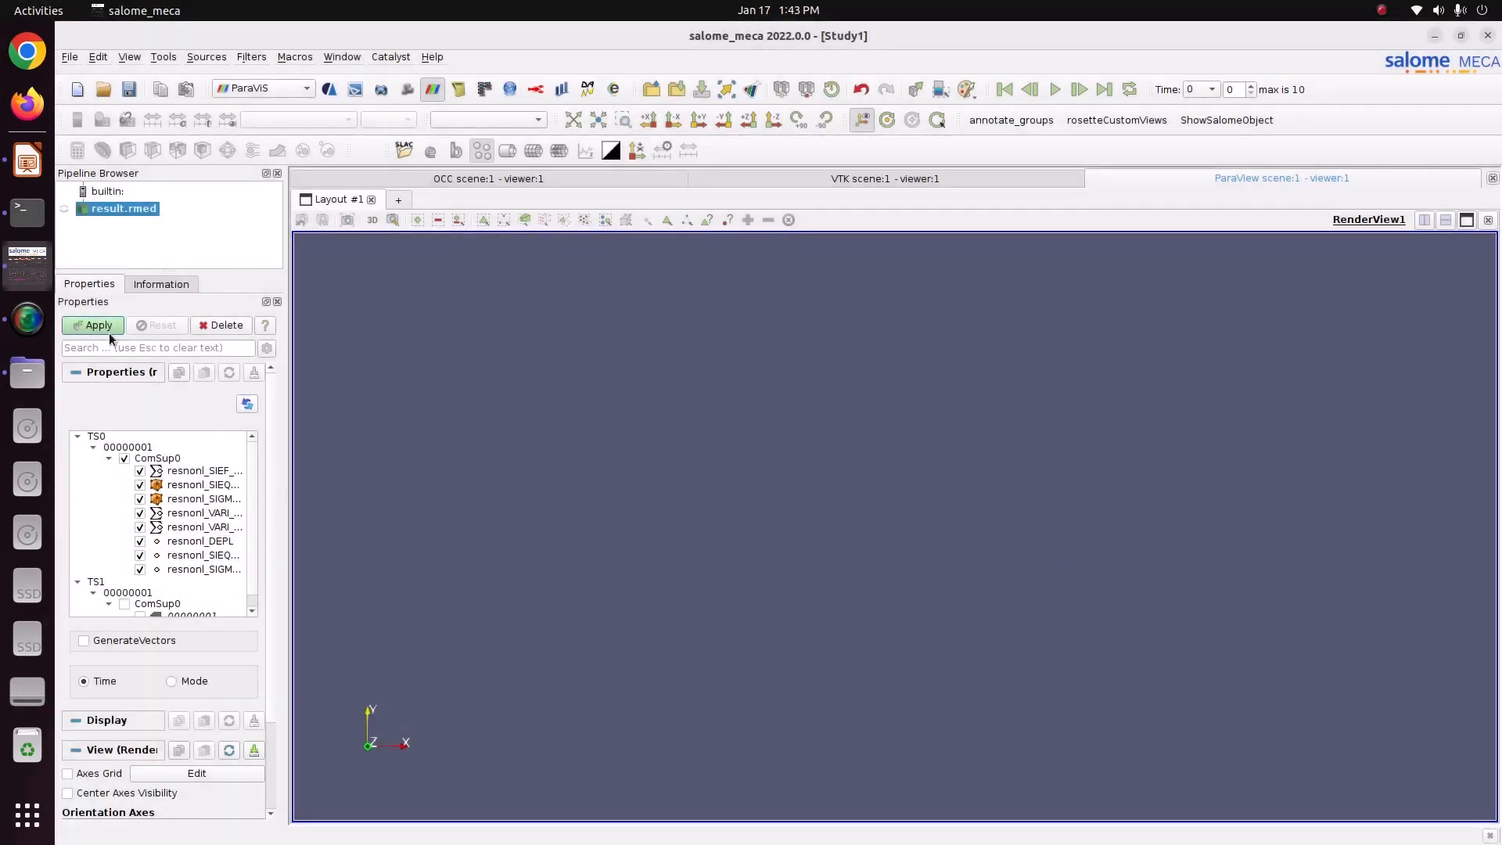
pyautogui.click(110, 332)
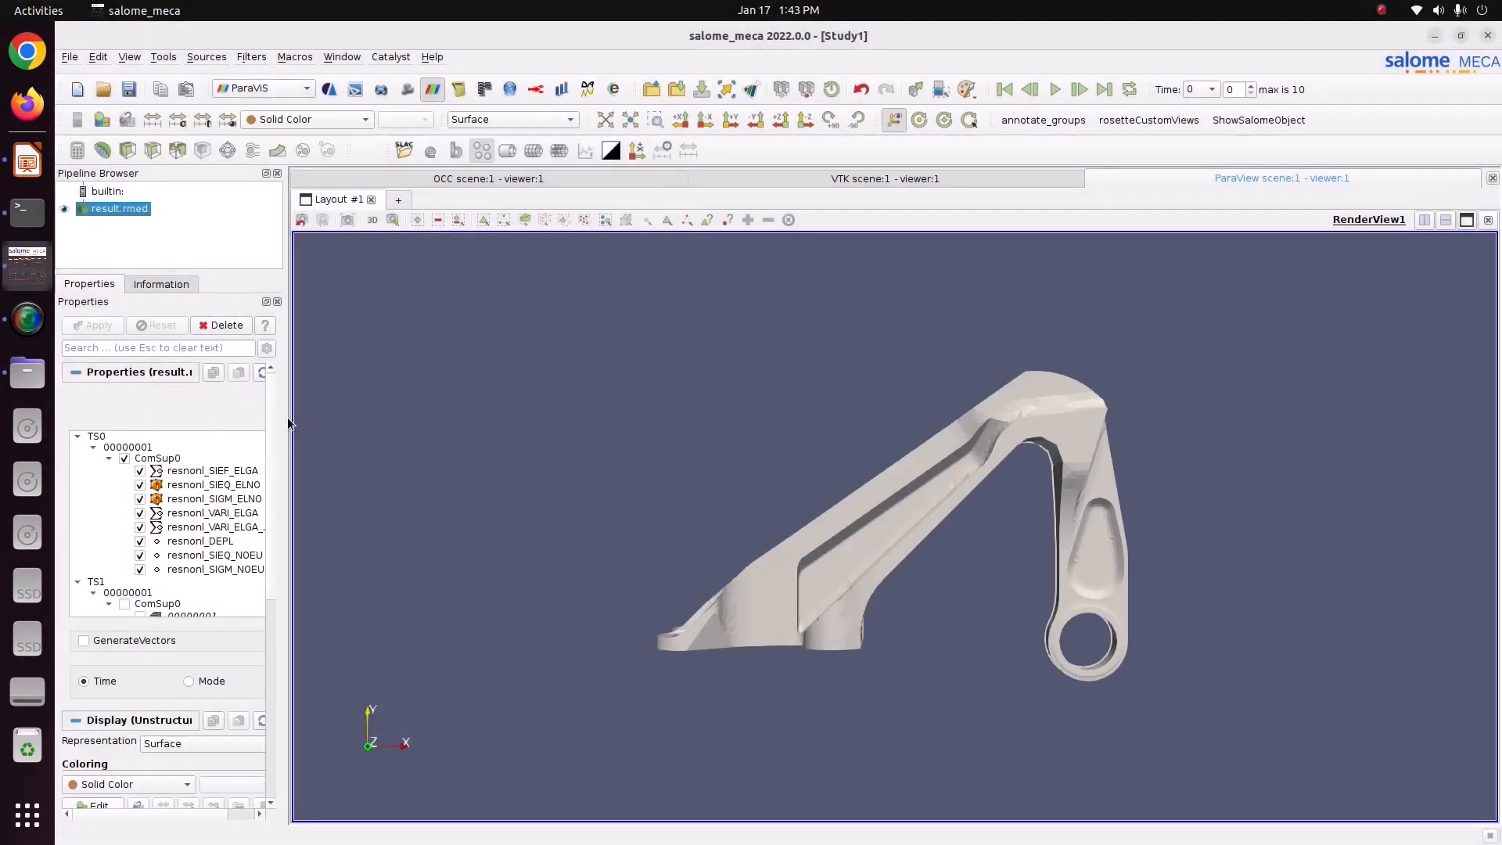
# Colour the bracket by resnonl_DEPL magnitude with the legend beside the model, and play the animation to time 1.
pyautogui.moveTo(288, 416); pyautogui.dragTo(396, 475)
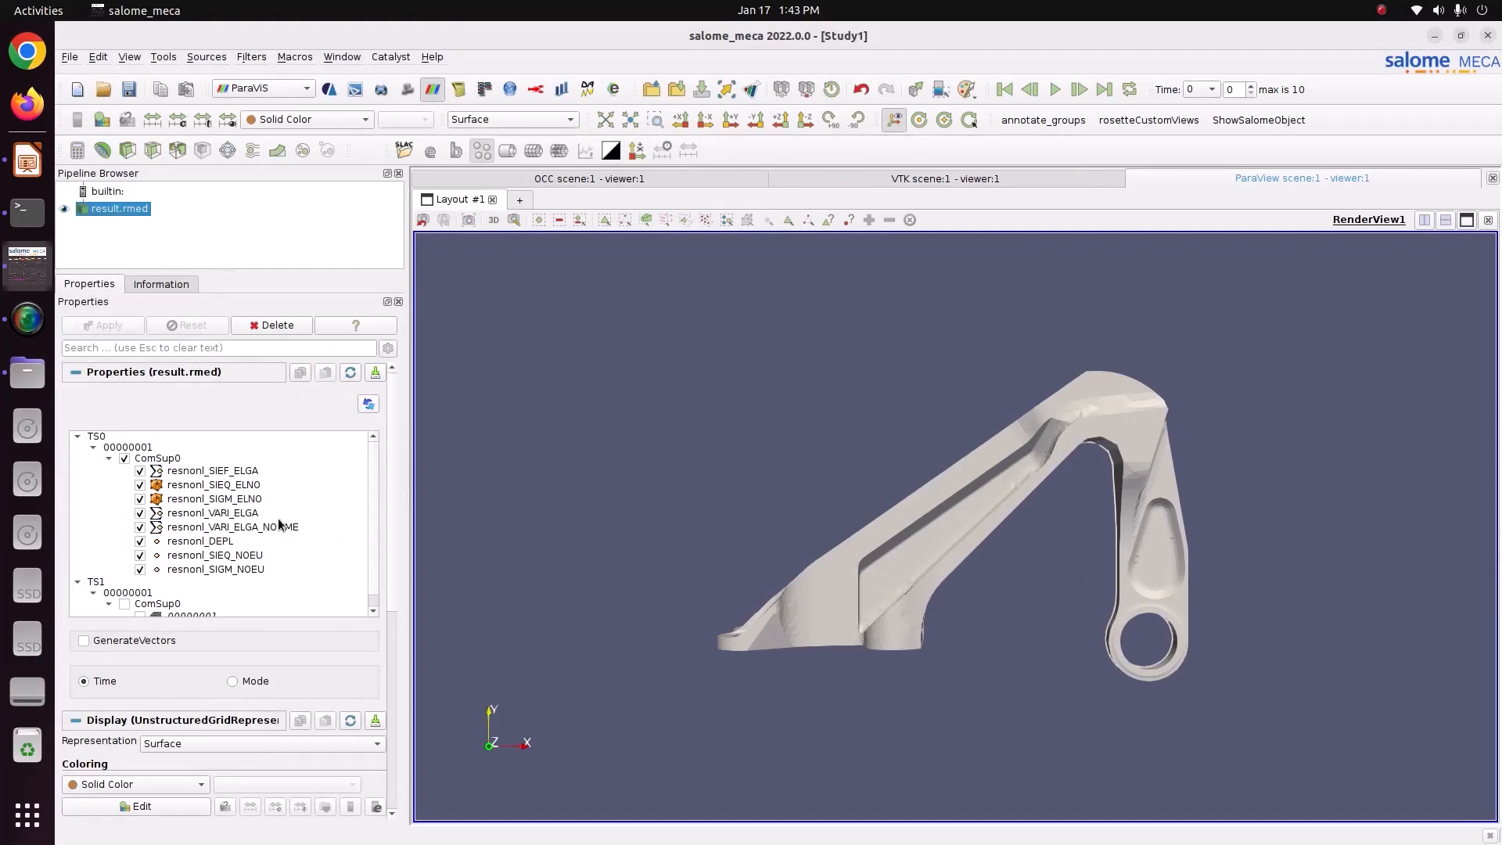
pyautogui.moveTo(711, 521); pyautogui.dragTo(627, 538)
pyautogui.click(305, 120)
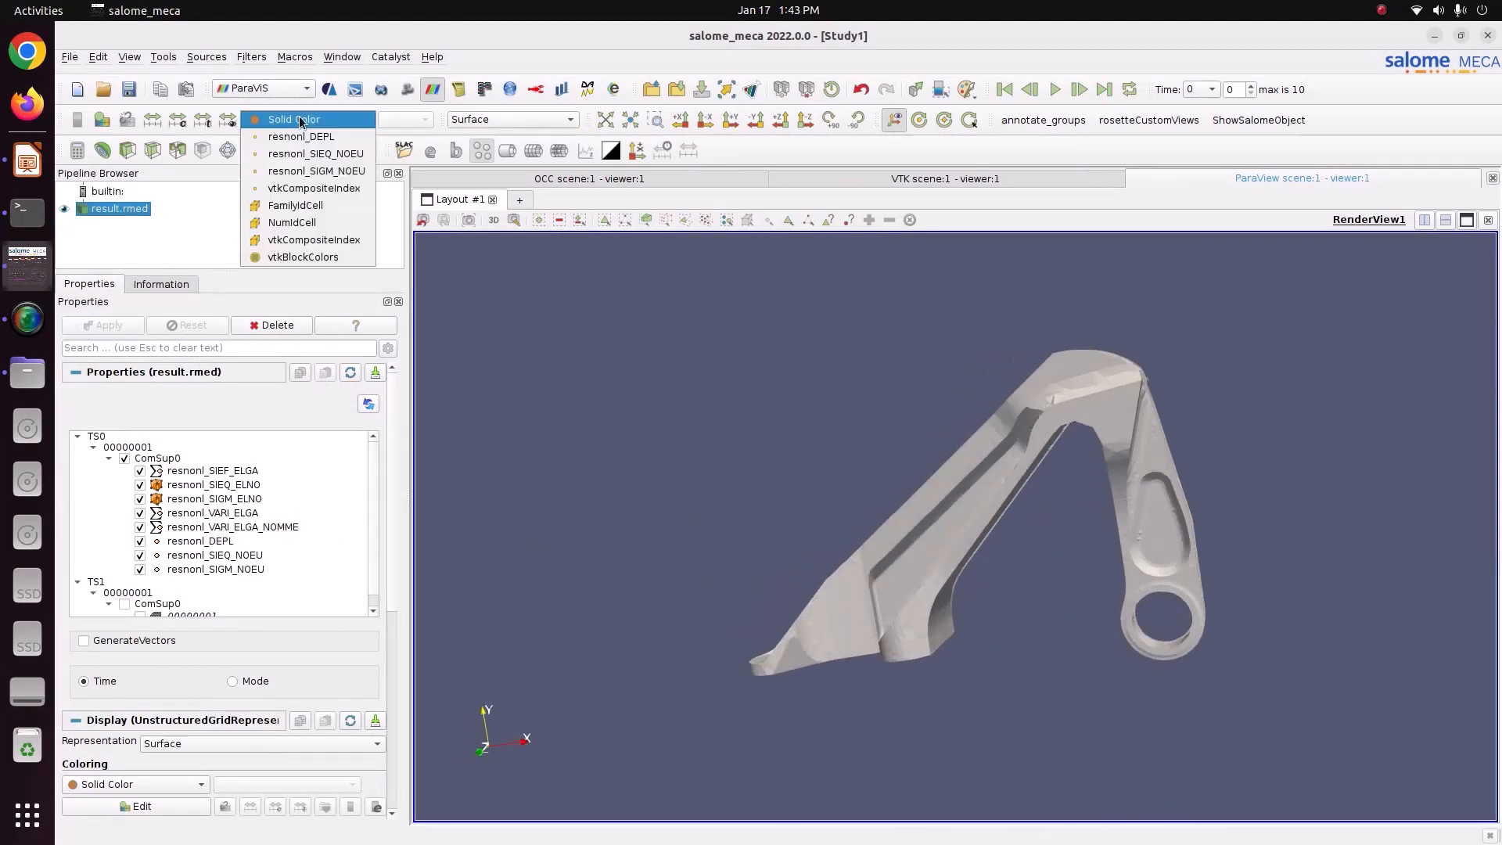
pyautogui.click(306, 137)
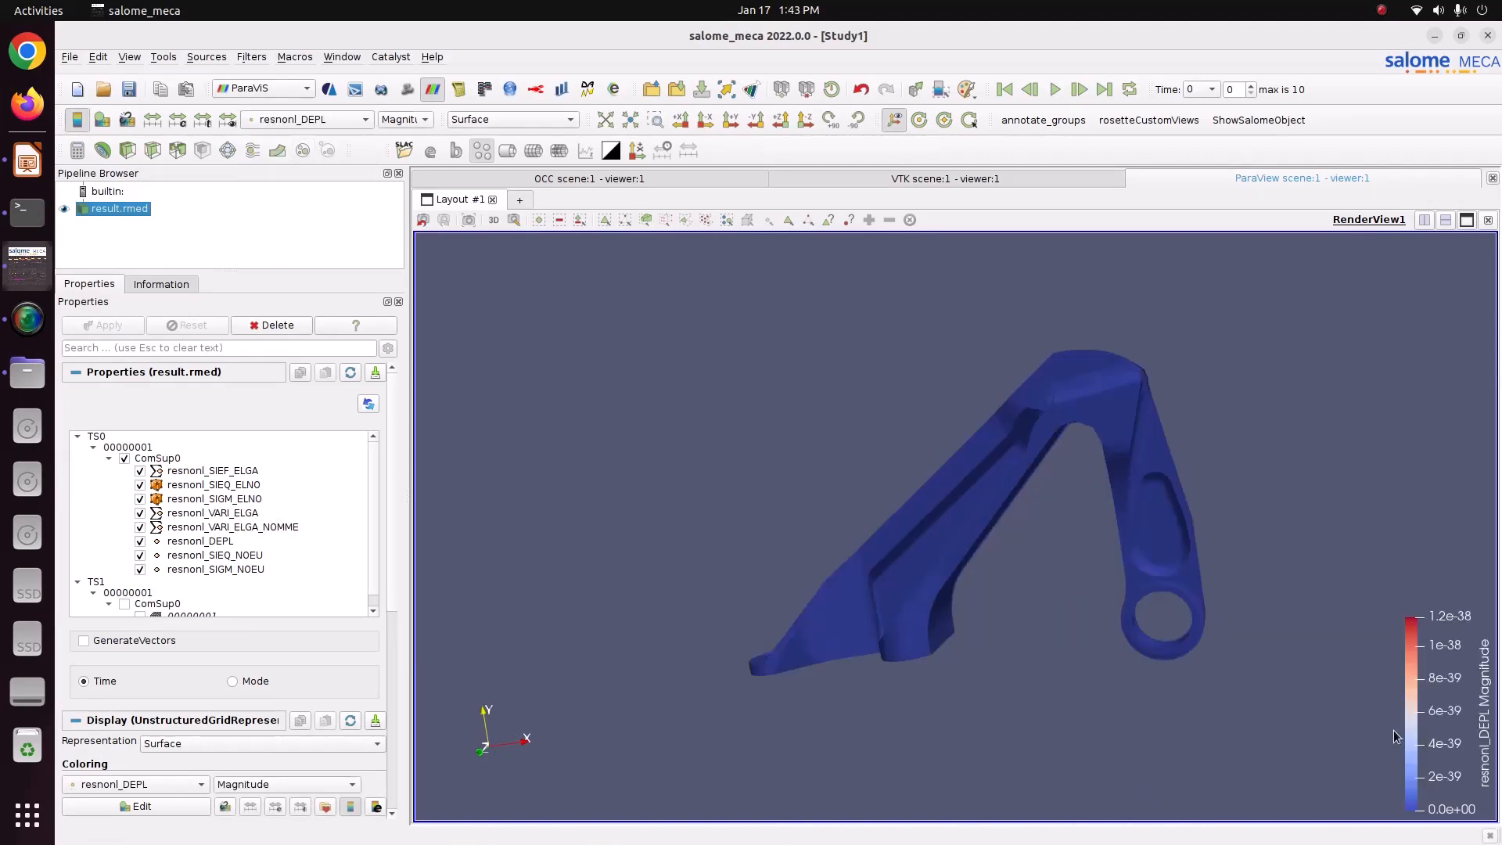
pyautogui.moveTo(1414, 709); pyautogui.dragTo(1373, 544)
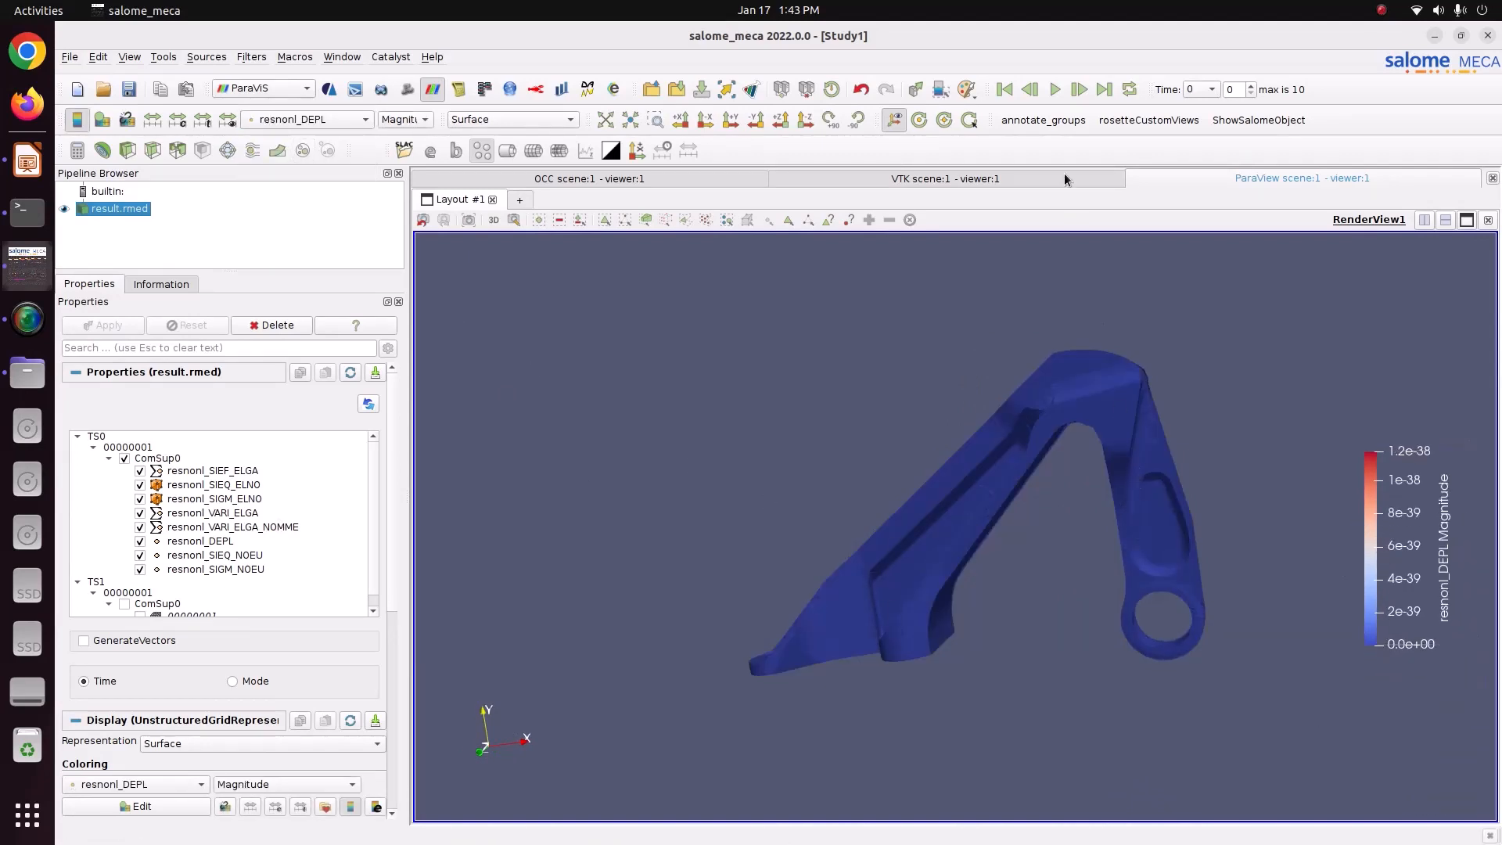
pyautogui.click(1054, 91)
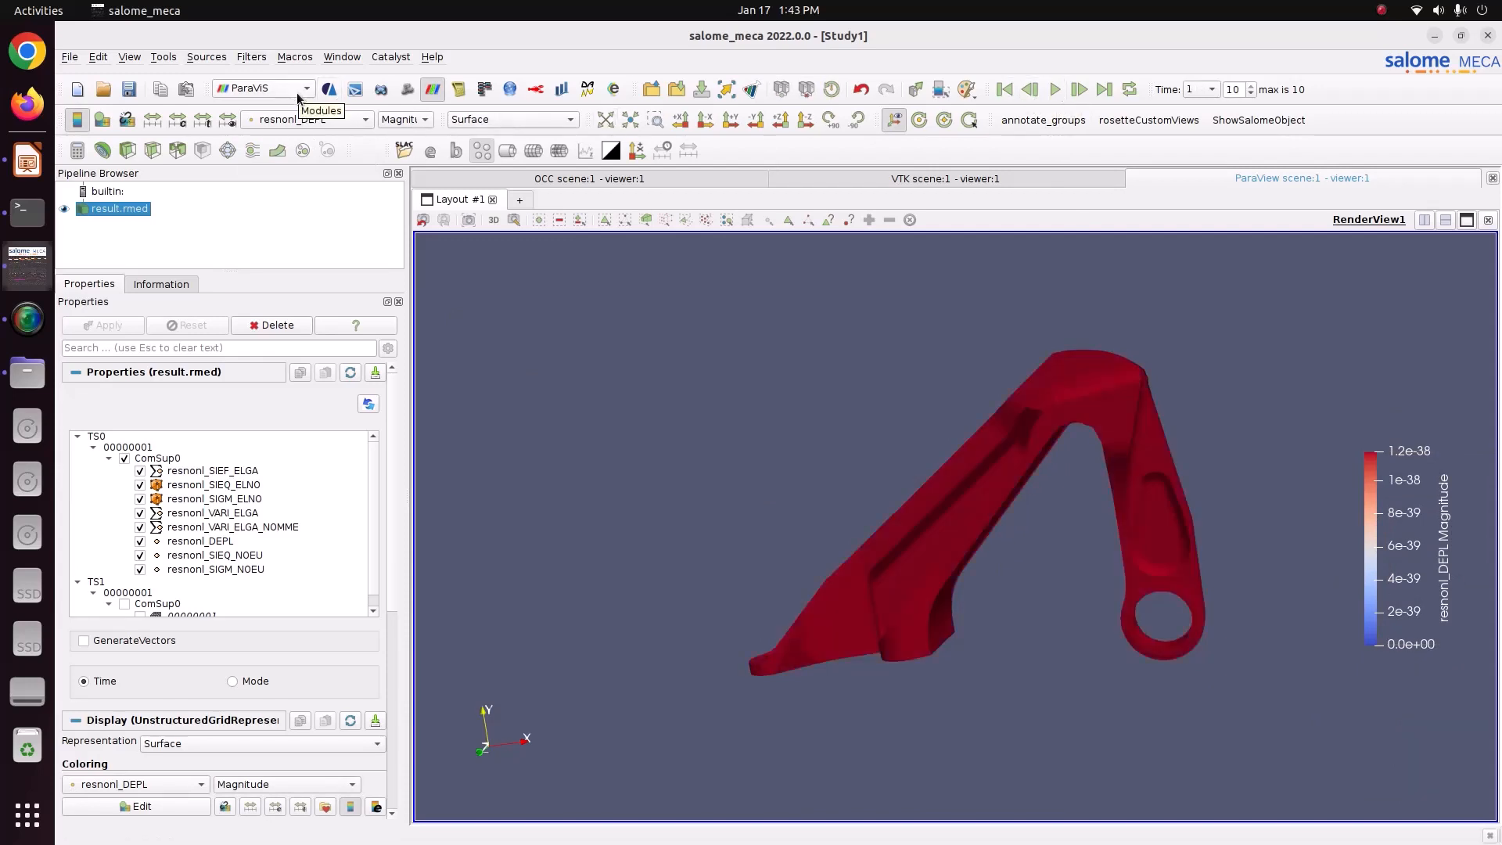
# Colour the bracket by resnonl_SIEQ_NOEU magnitude and examine the stress distribution from several angles.
pyautogui.click(309, 119)
pyautogui.click(314, 134)
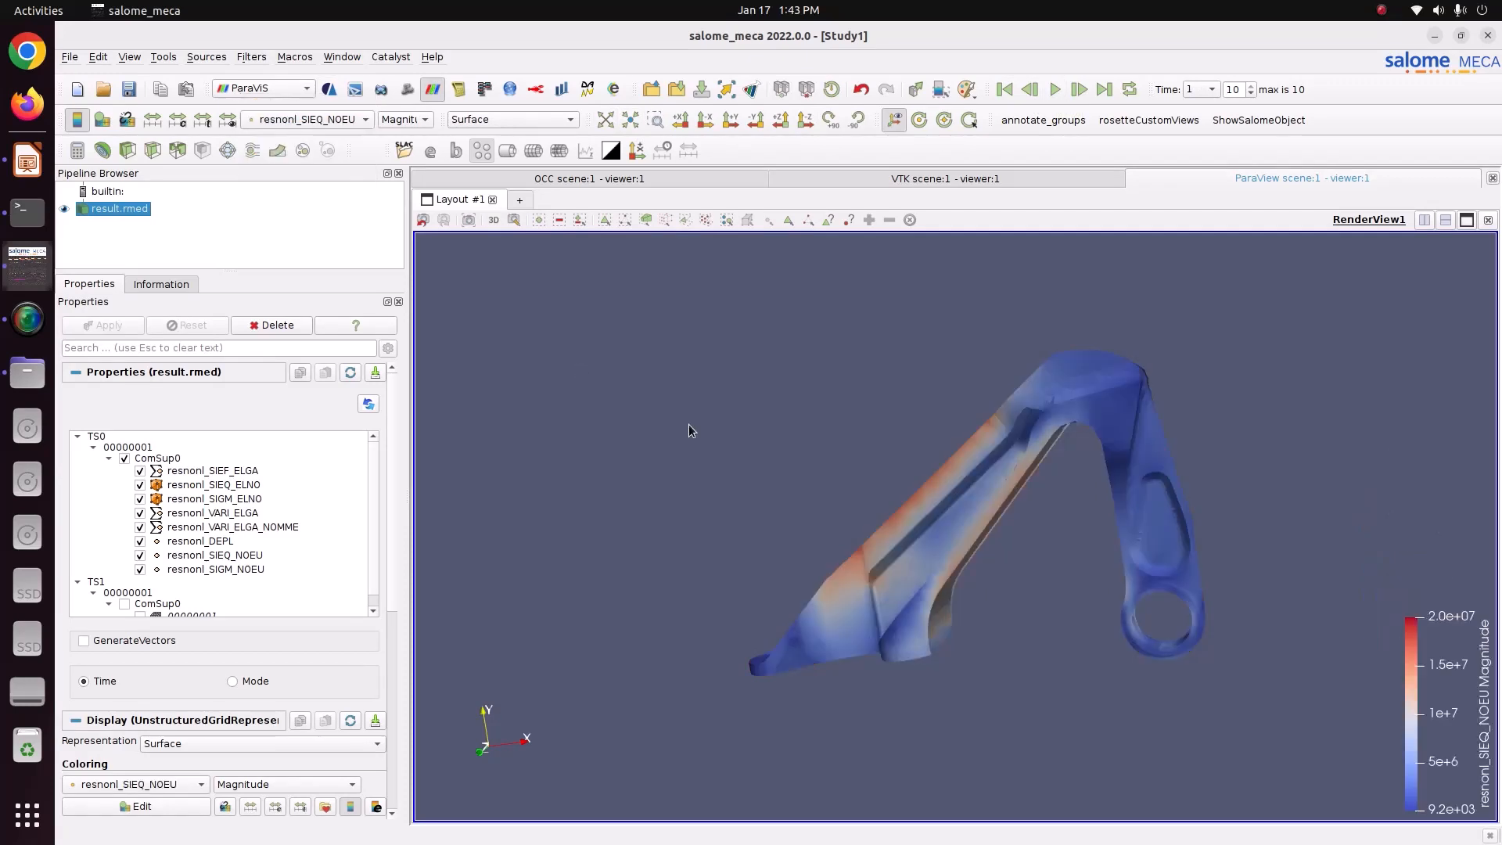
pyautogui.moveTo(689, 424); pyautogui.dragTo(924, 673)
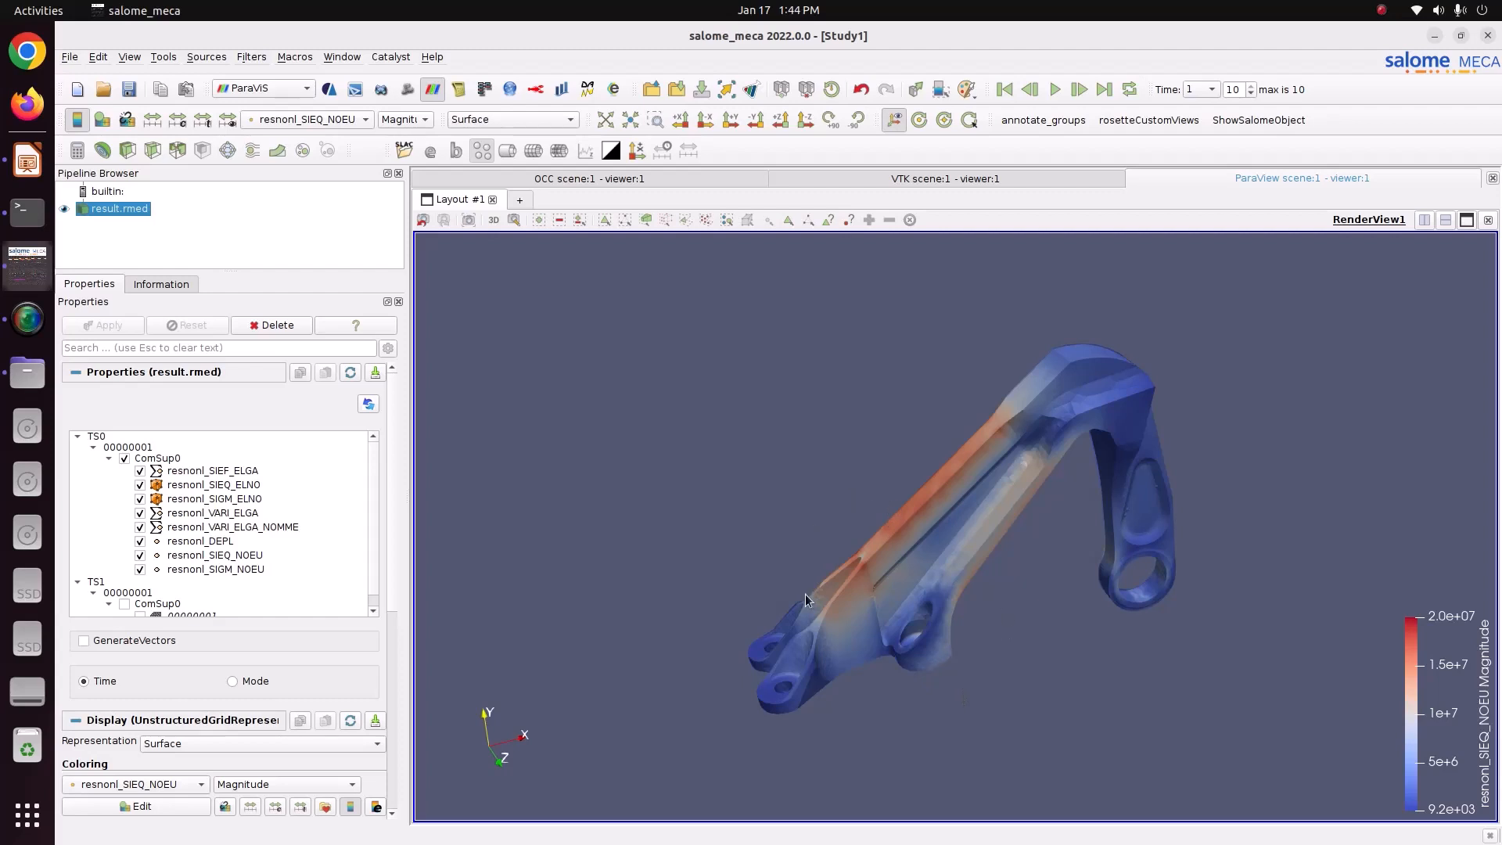
pyautogui.moveTo(885, 572)
pyautogui.mouseDown()
pyautogui.moveTo(903, 481)
pyautogui.moveTo(907, 565)
pyautogui.mouseUp()
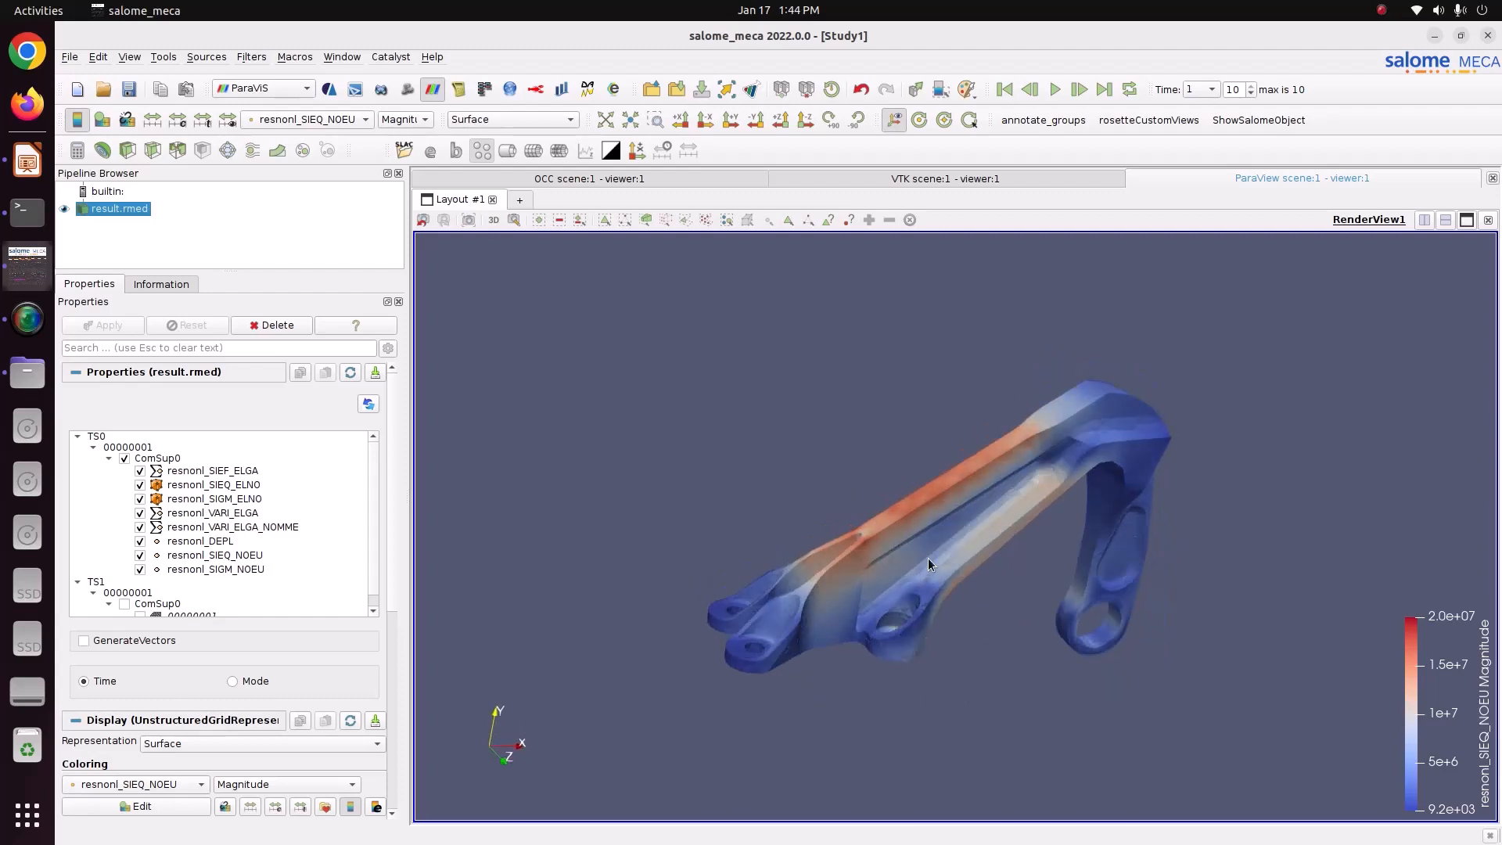
pyautogui.scroll(5, 922, 564)
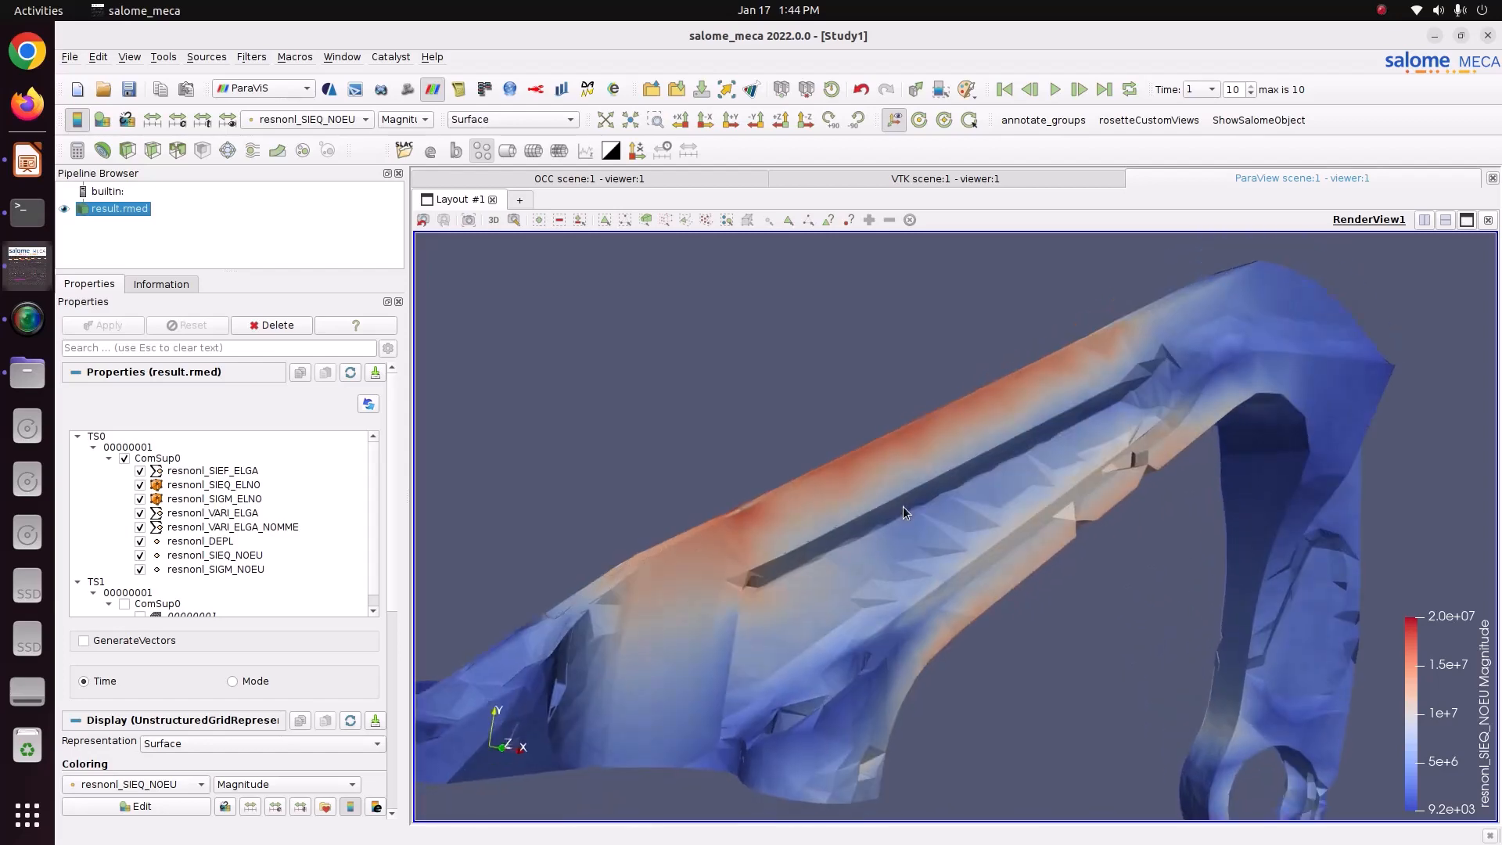
pyautogui.moveTo(859, 561); pyautogui.dragTo(726, 597)
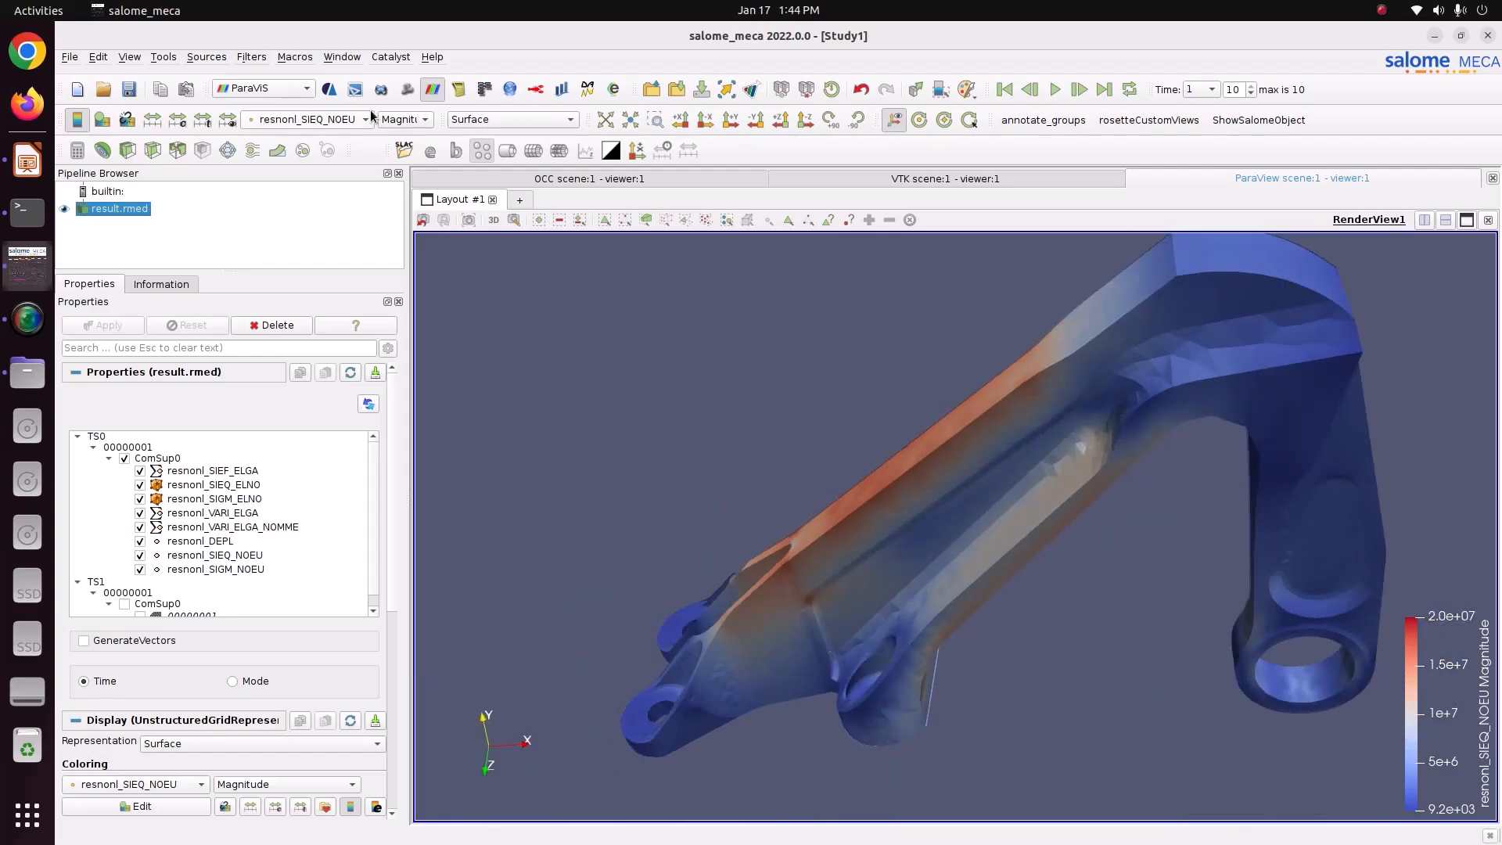
# Show the VMIS component of resnonl_SIEQ_NOEU and place its colour legend beside the bracket.
pyautogui.click(399, 119)
pyautogui.click(400, 137)
pyautogui.moveTo(740, 513); pyautogui.dragTo(1294, 688)
pyautogui.moveTo(1395, 648); pyautogui.dragTo(1360, 517)
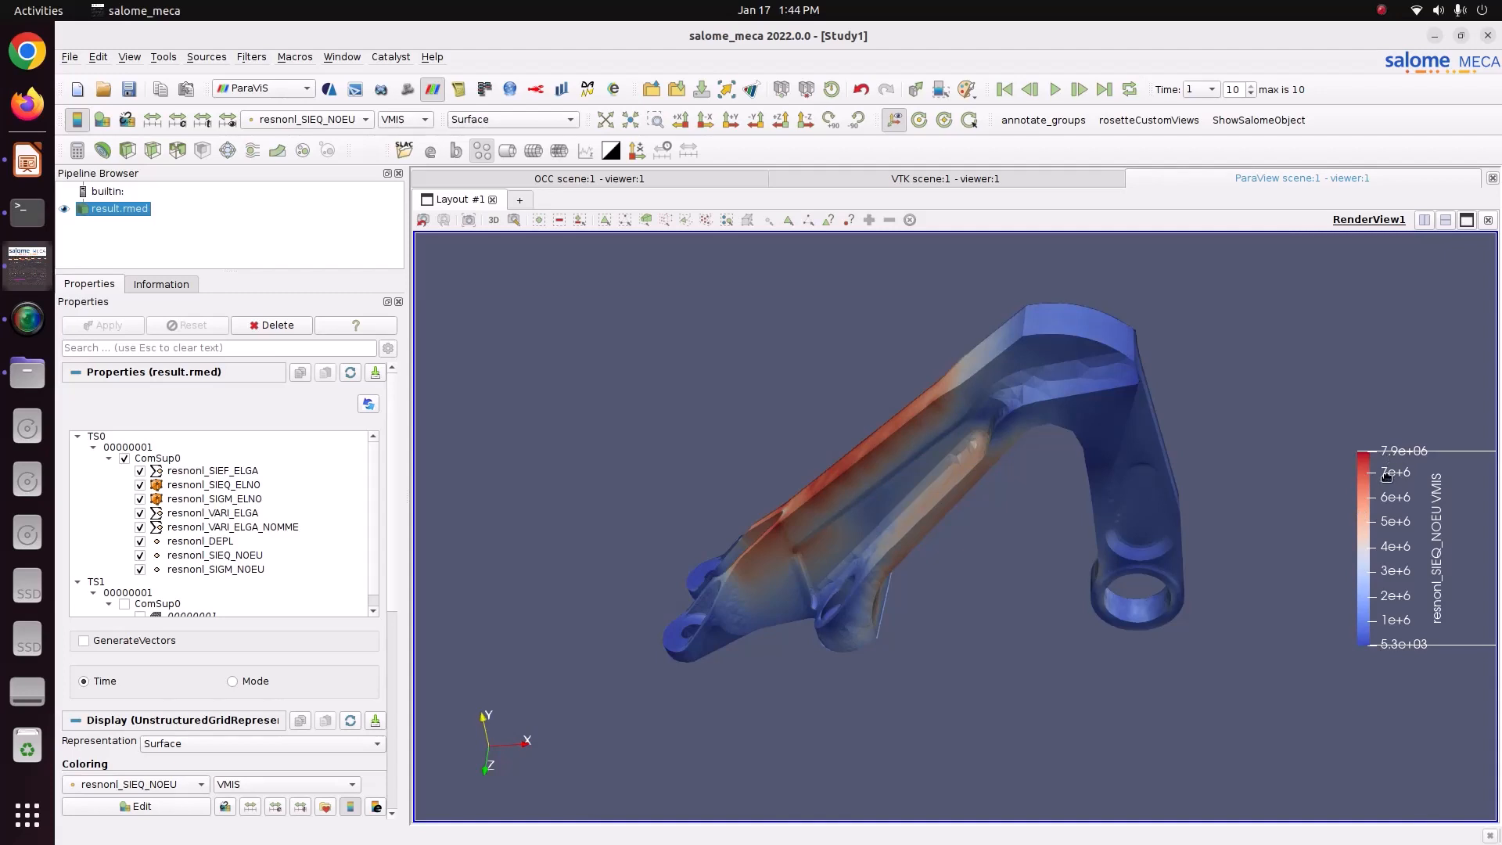
# Display the SIXX component of resnonl_SIGM_NOEU on the bracket with its legend beside the model.
pyautogui.click(325, 120)
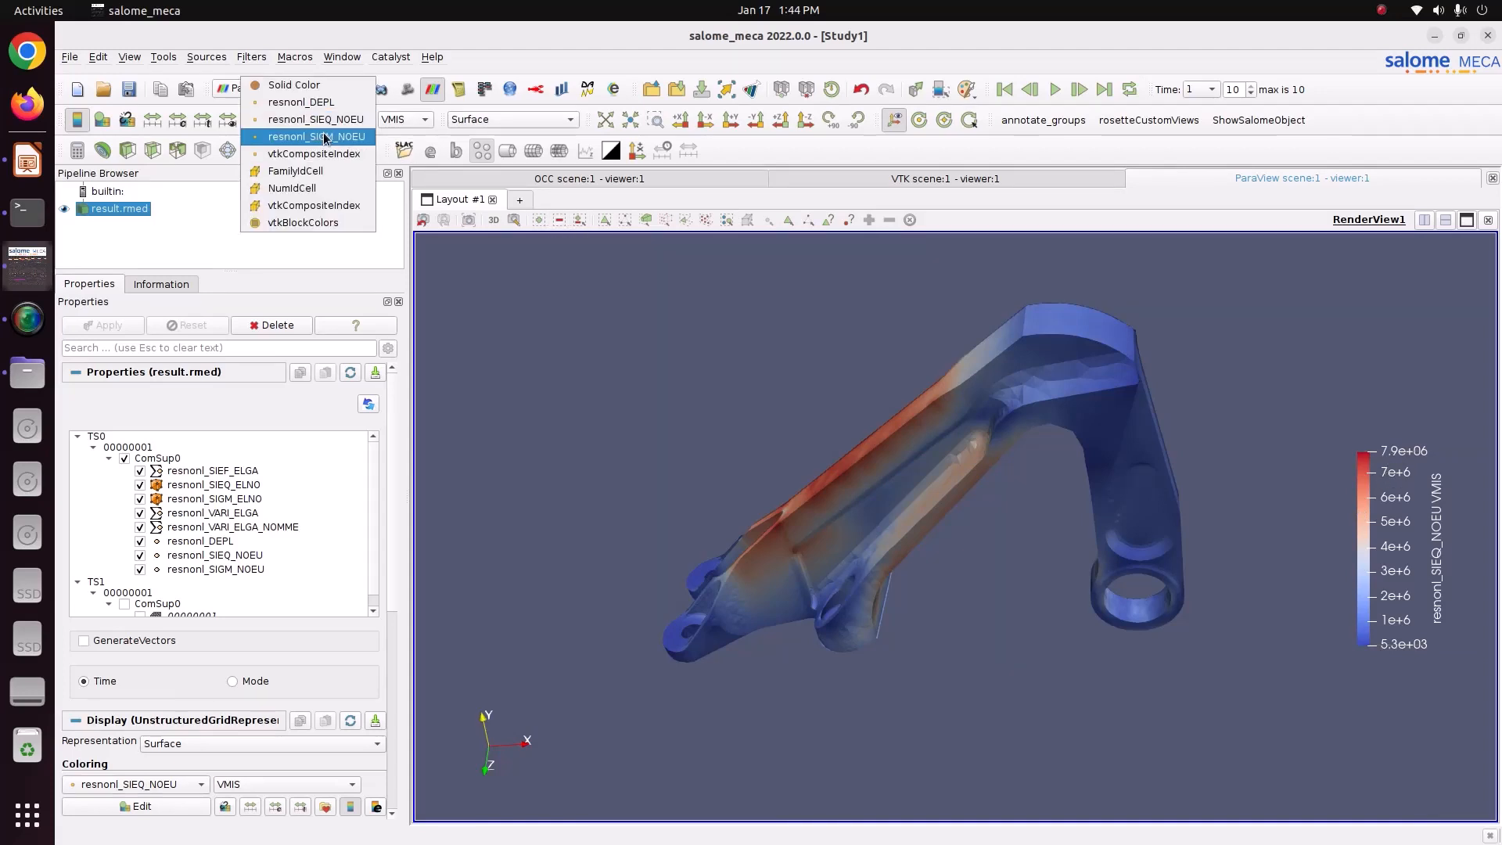
pyautogui.click(338, 136)
pyautogui.click(390, 123)
pyautogui.click(400, 135)
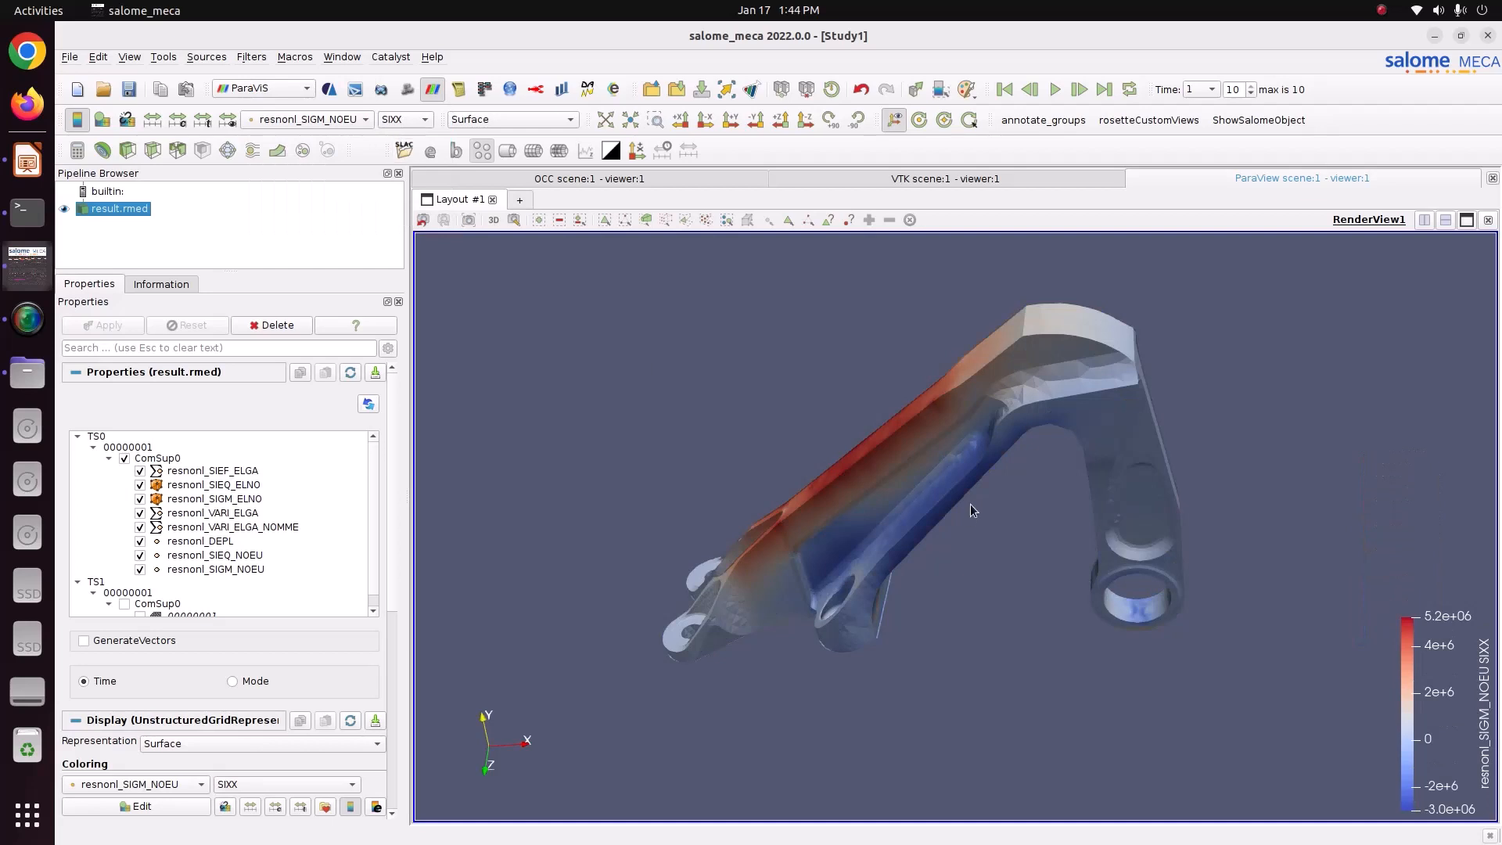
pyautogui.moveTo(971, 504); pyautogui.dragTo(1032, 458)
pyautogui.moveTo(1439, 708); pyautogui.dragTo(1427, 479)
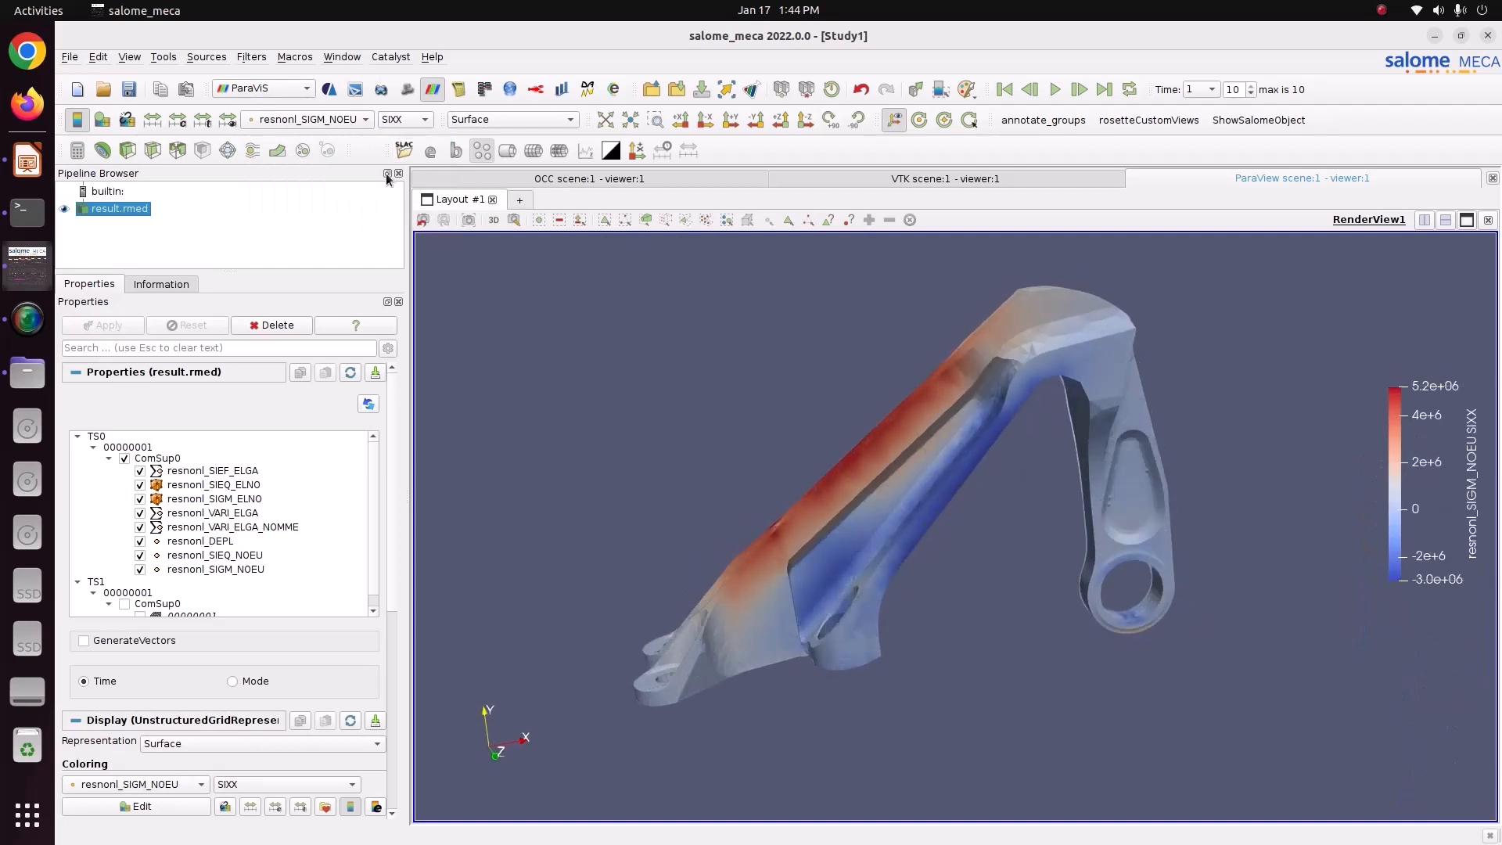
# Colour the bracket by the VMIS component of resnonl_SIEQ_NOEU again and reorient it for inspection.
pyautogui.click(299, 119)
pyautogui.click(312, 105)
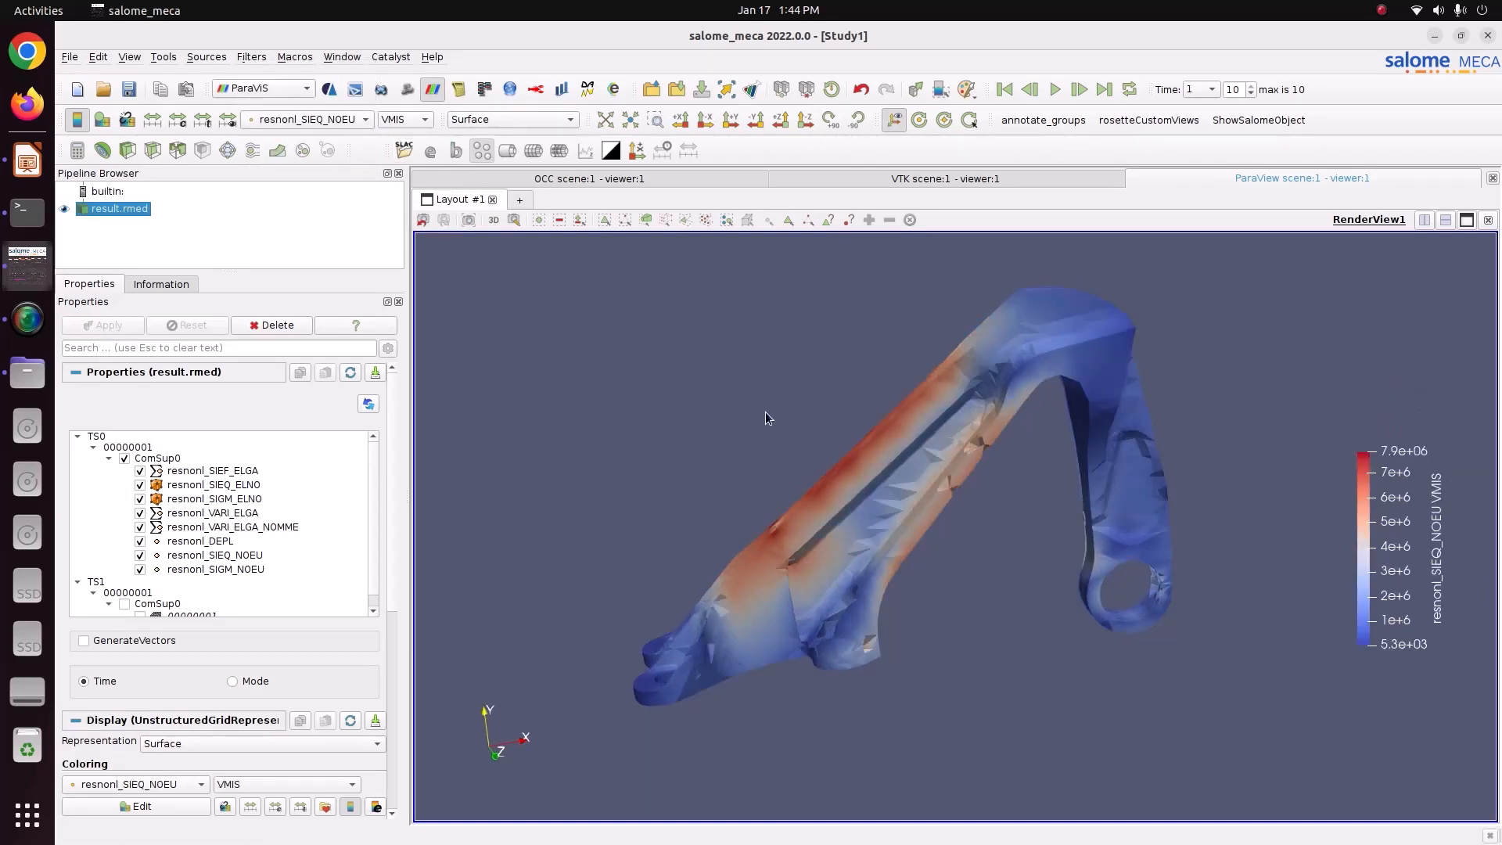
pyautogui.moveTo(766, 413); pyautogui.dragTo(463, 615)
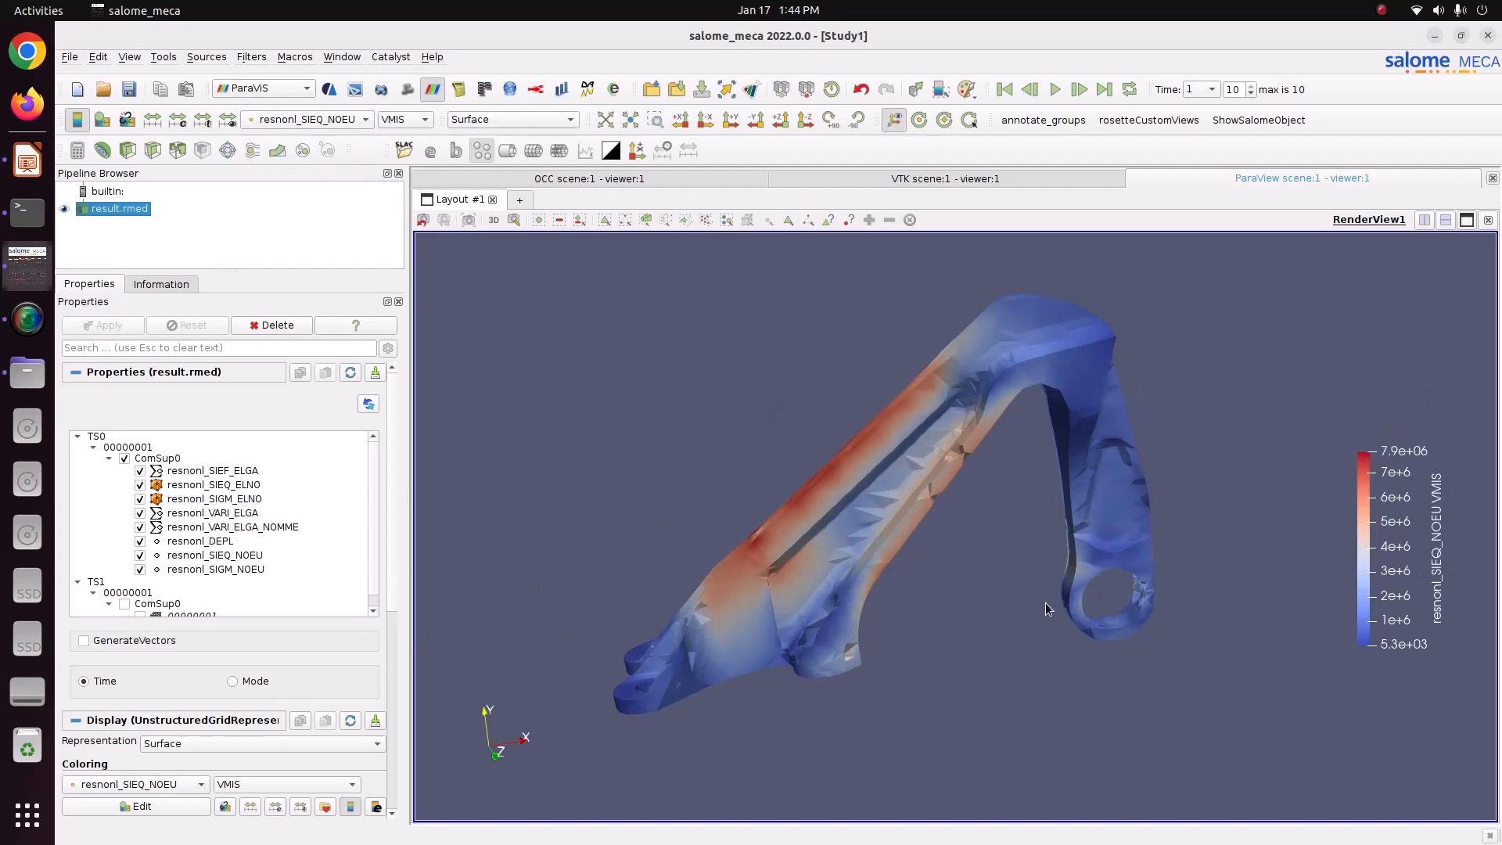
pyautogui.moveTo(1046, 602); pyautogui.dragTo(1017, 548)
# Change the render view's colour palette to Gradient Background.
pyautogui.click(968, 89)
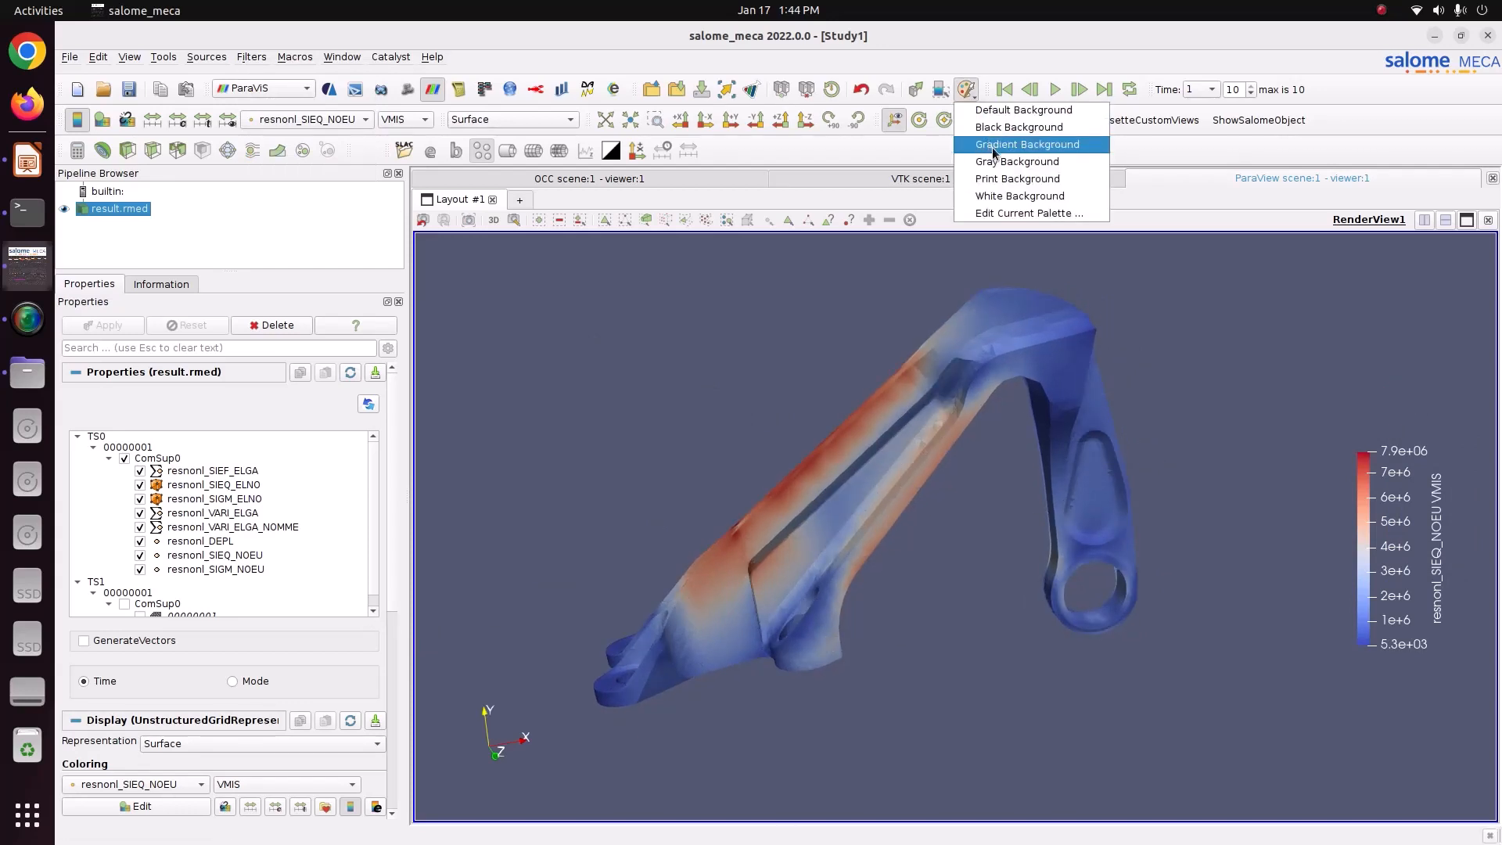
pyautogui.click(995, 161)
pyautogui.click(968, 90)
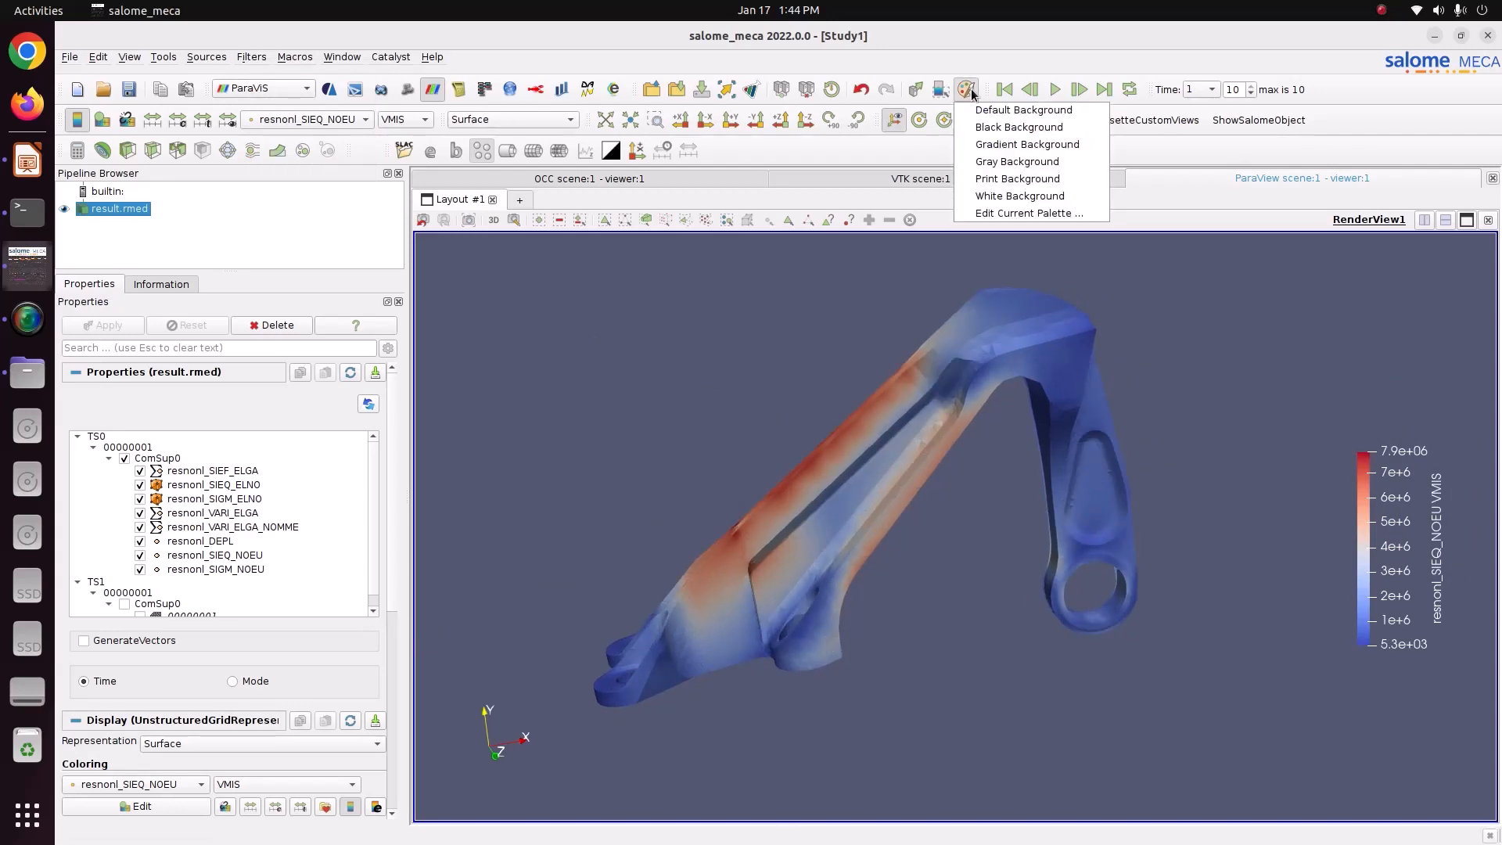
pyautogui.click(989, 148)
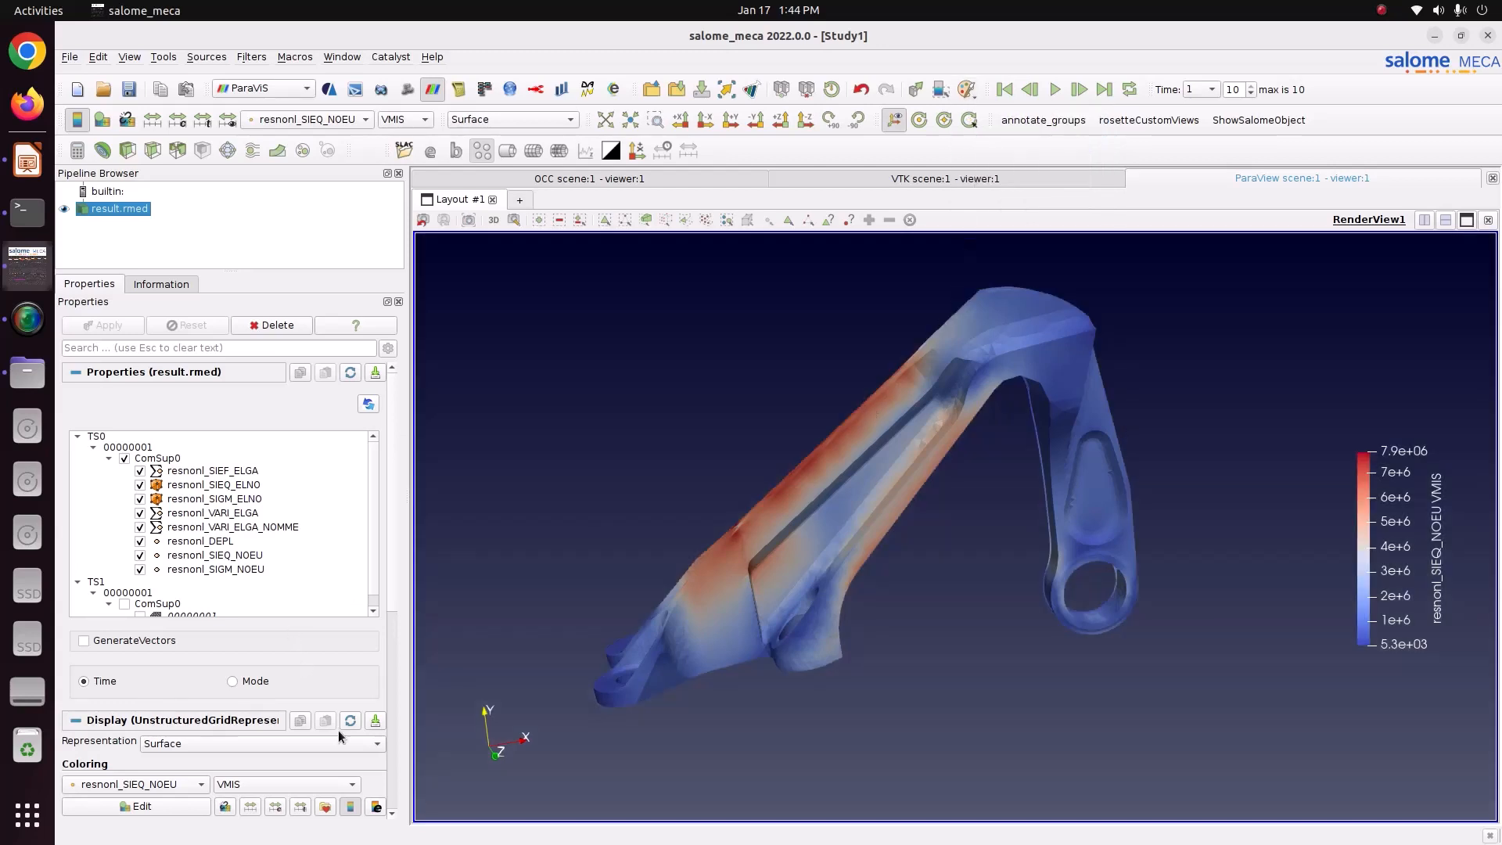
# Apply the Blue to Red Rainbow preset from the Rainbow group to the VMIS colour map.
pyautogui.click(326, 807)
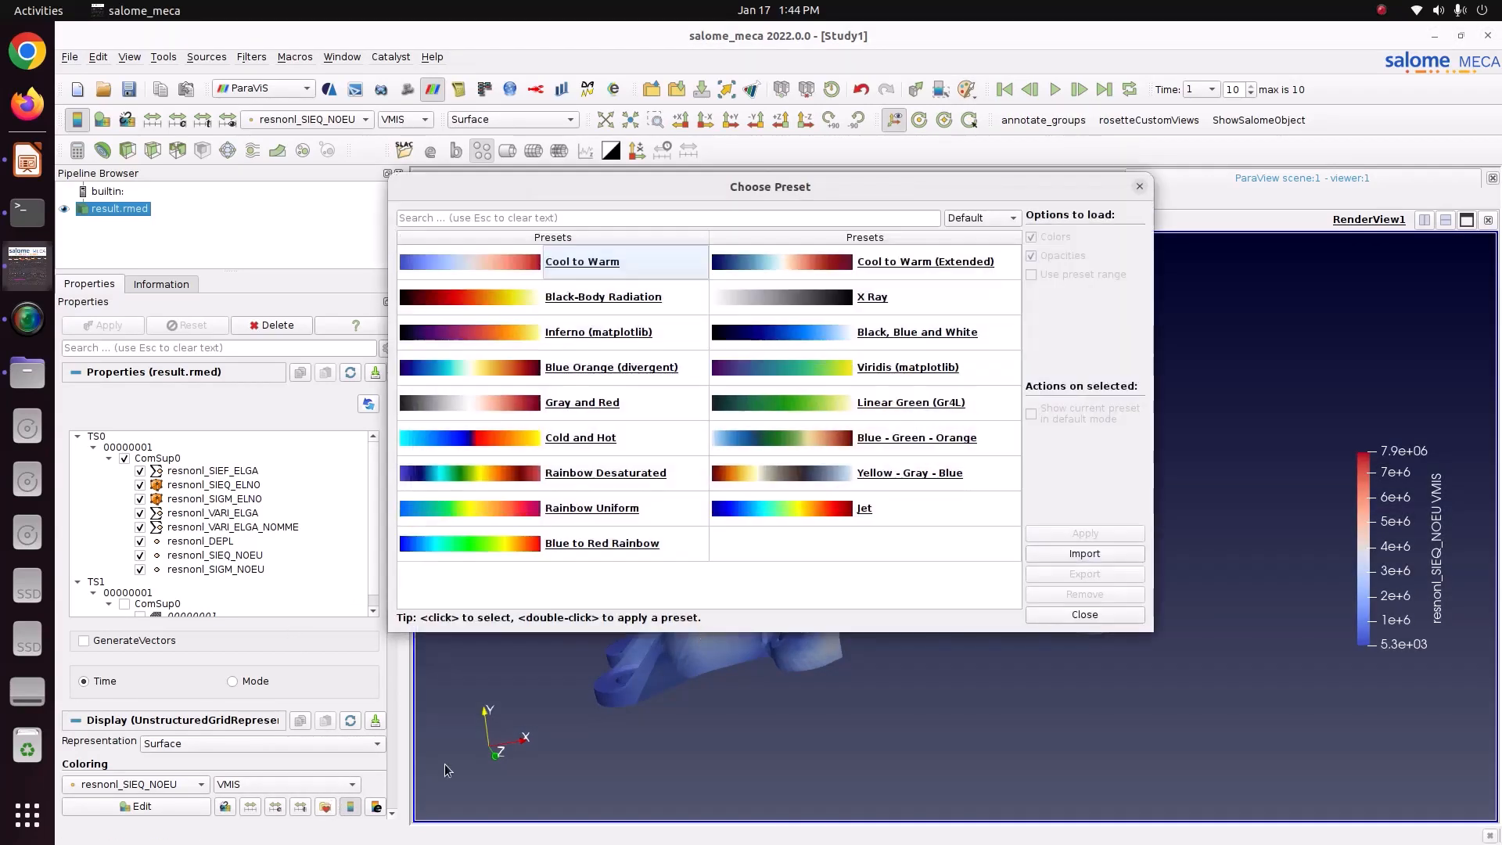
pyautogui.click(978, 218)
pyautogui.click(988, 282)
pyautogui.click(939, 304)
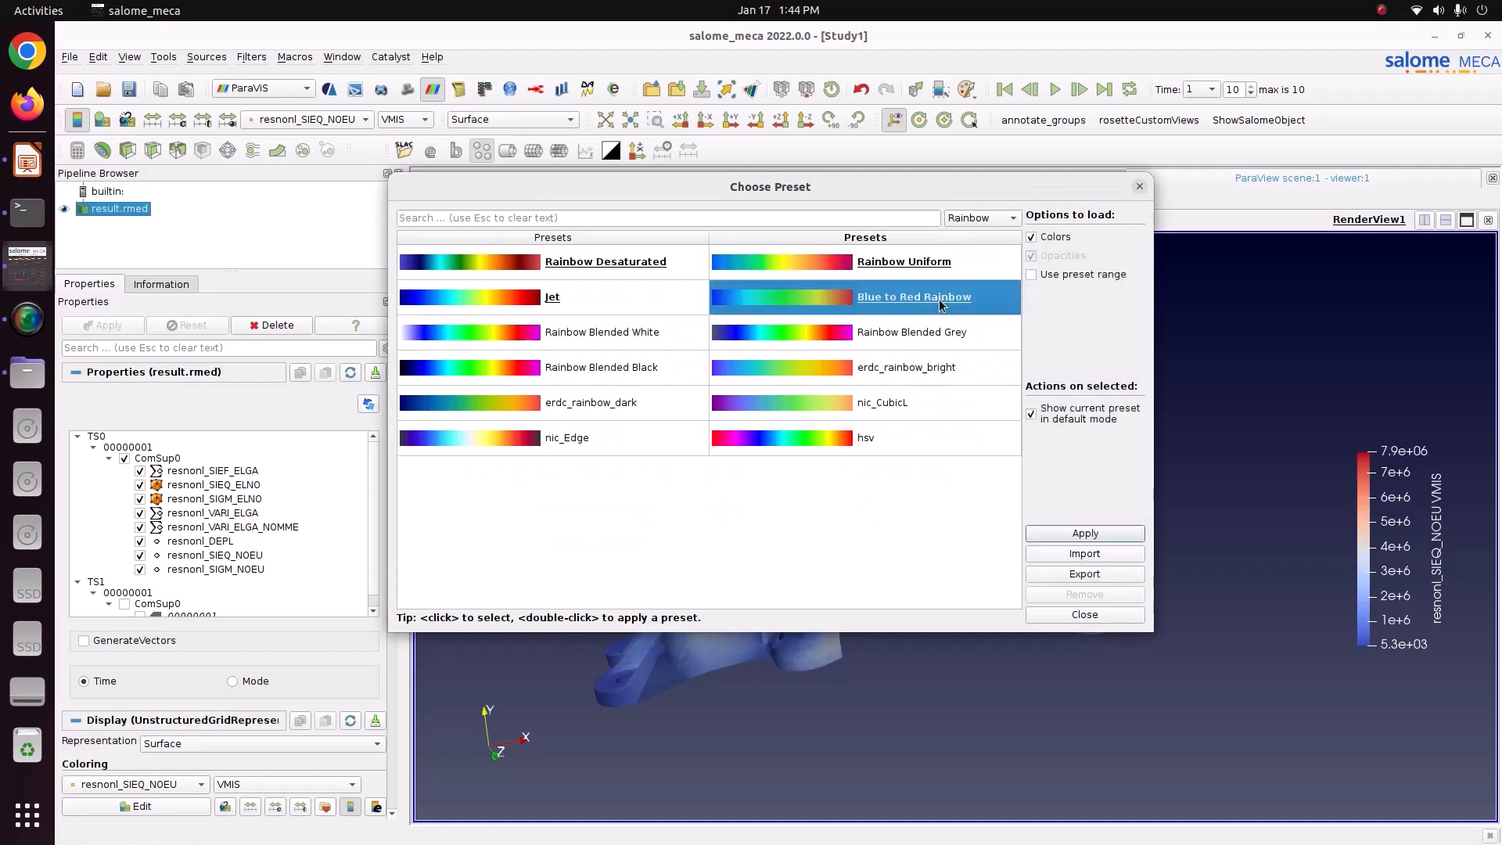
pyautogui.click(1084, 533)
pyautogui.click(1085, 614)
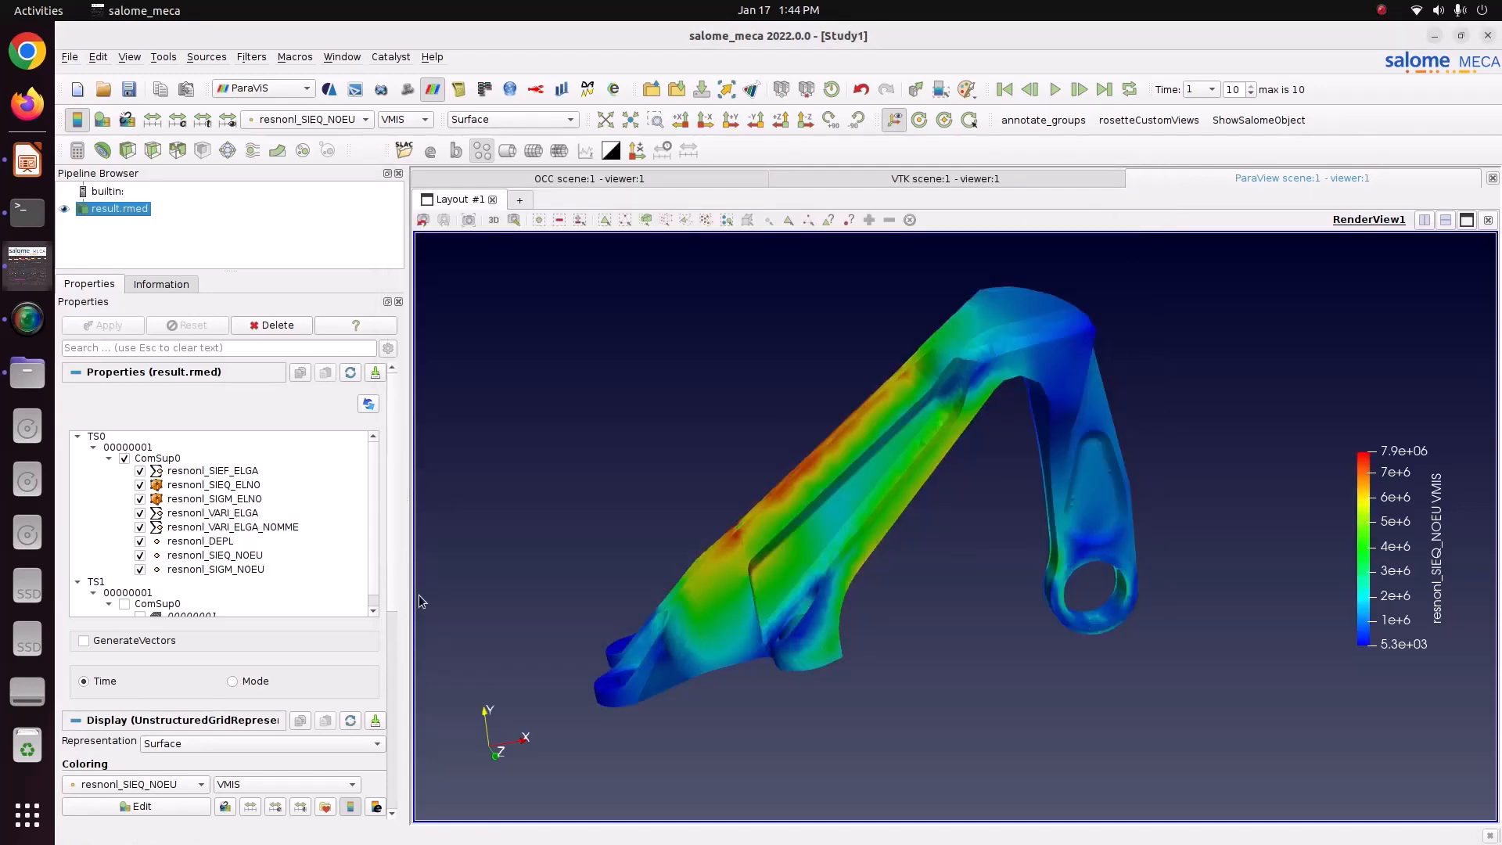
# Set the VMIS colour map's number of table values to 12 and look over the banded stress contours.
pyautogui.scroll(-6, 383, 693)
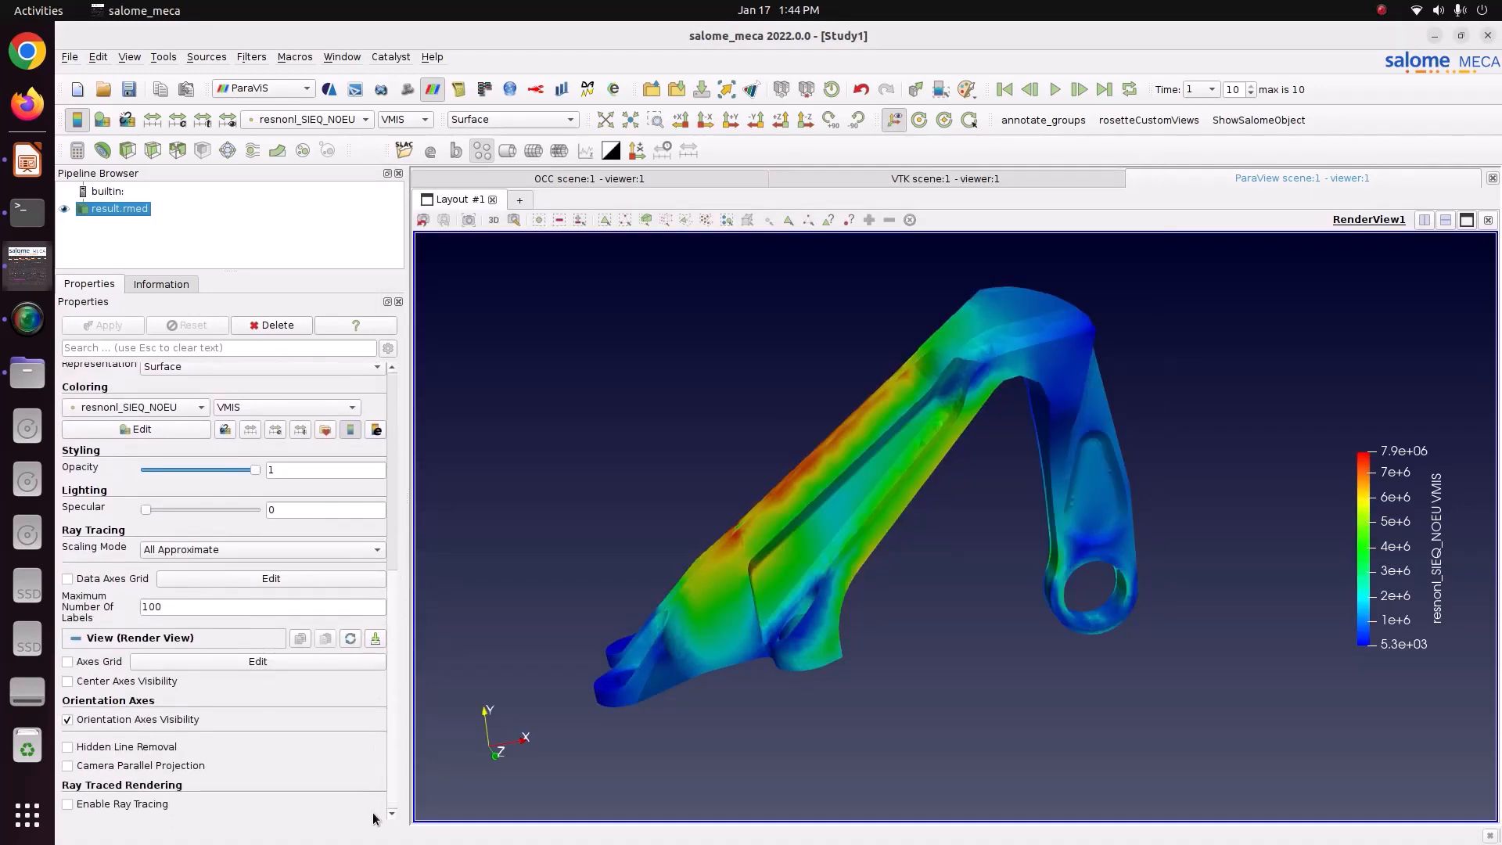
pyautogui.scroll(1, 383, 770)
pyautogui.click(138, 489)
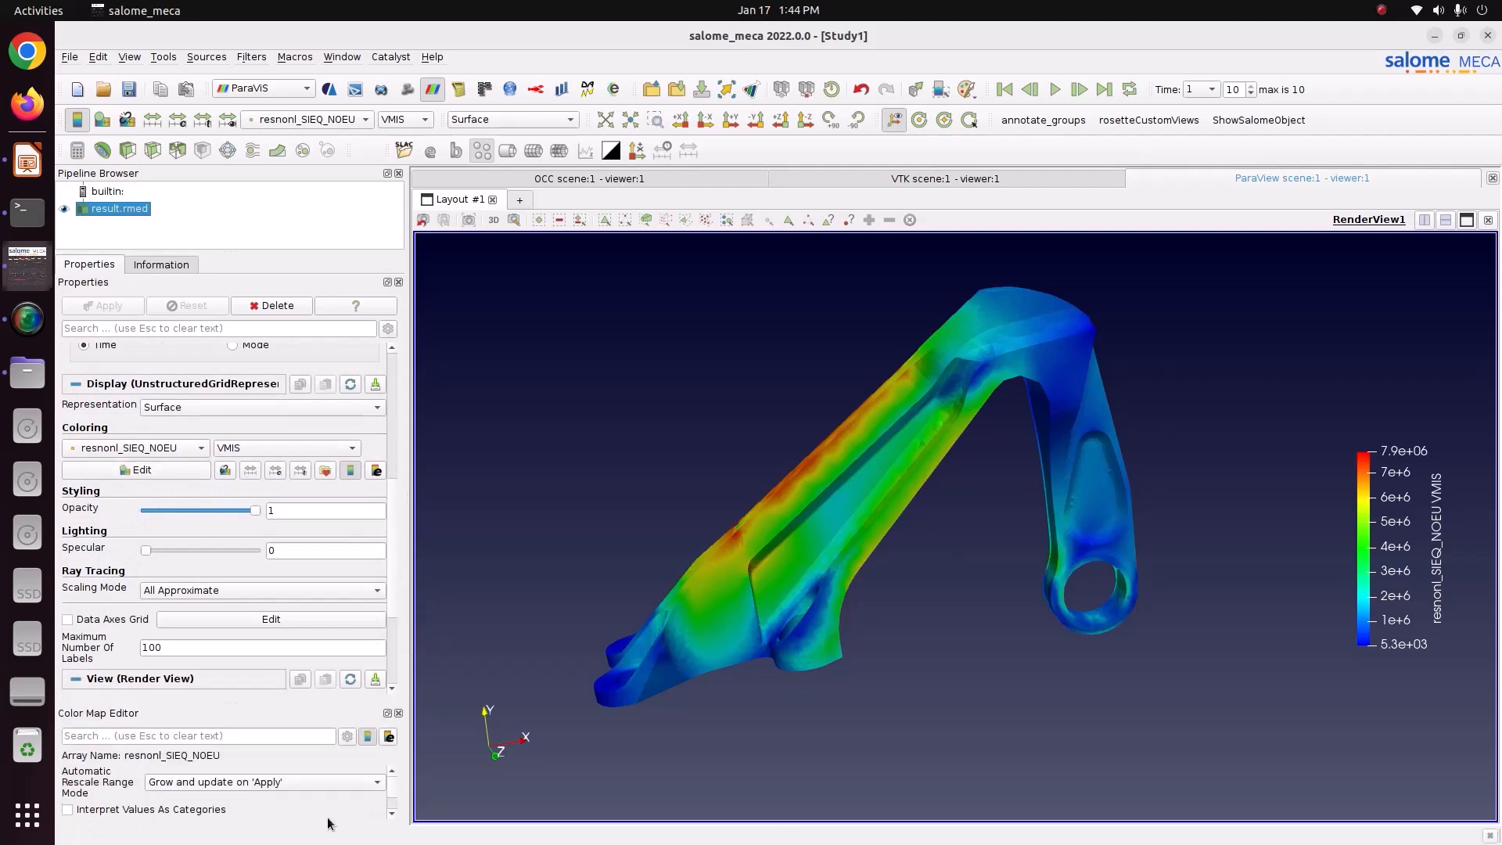
pyautogui.scroll(-5, 399, 776)
pyautogui.doubleClick(322, 785)
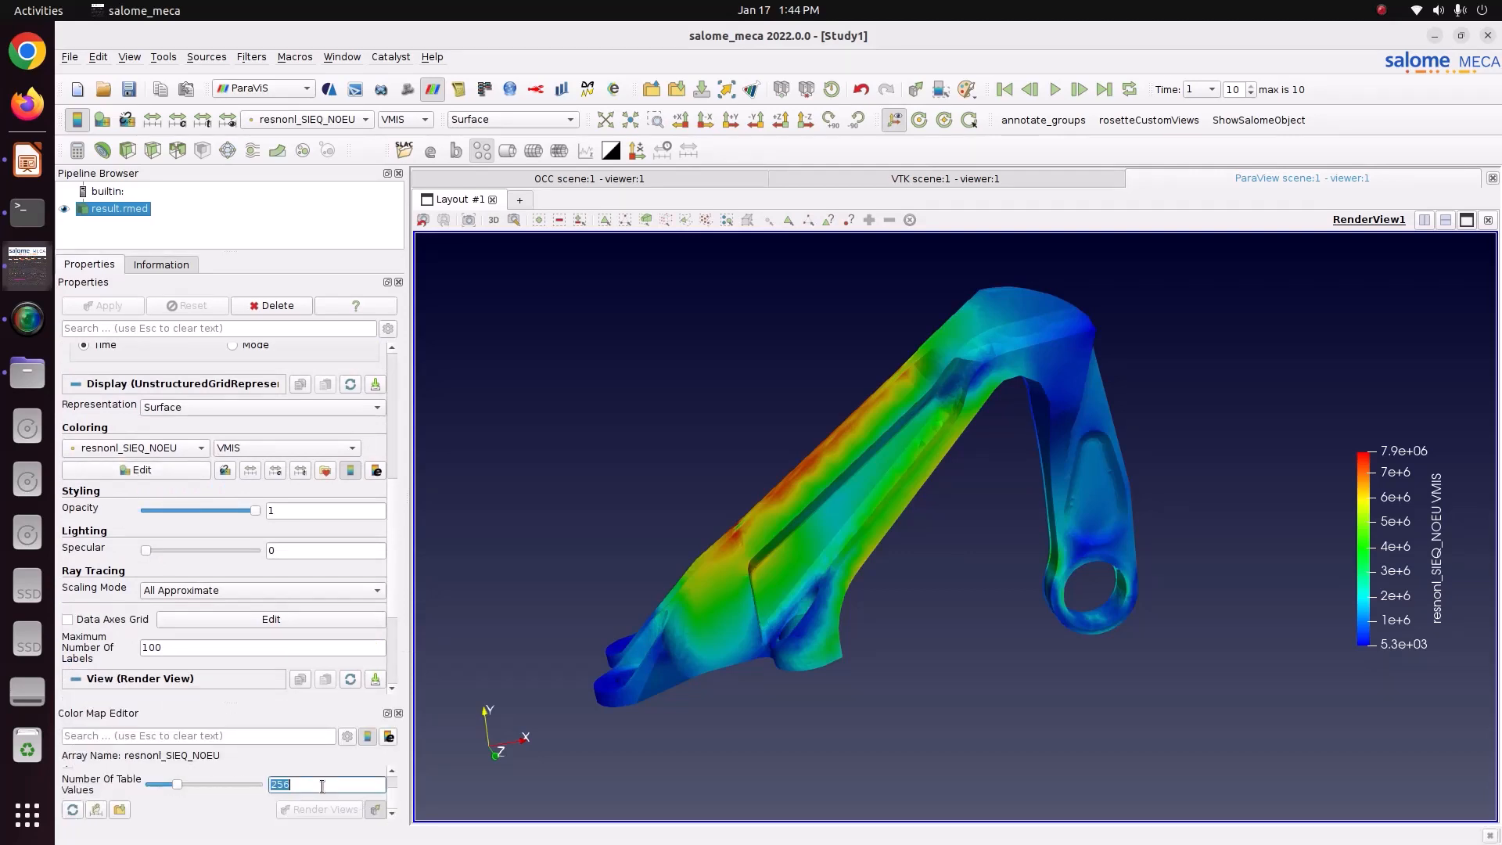
pyautogui.write('12')
pyautogui.press('Return')
pyautogui.moveTo(729, 649); pyautogui.dragTo(819, 571)
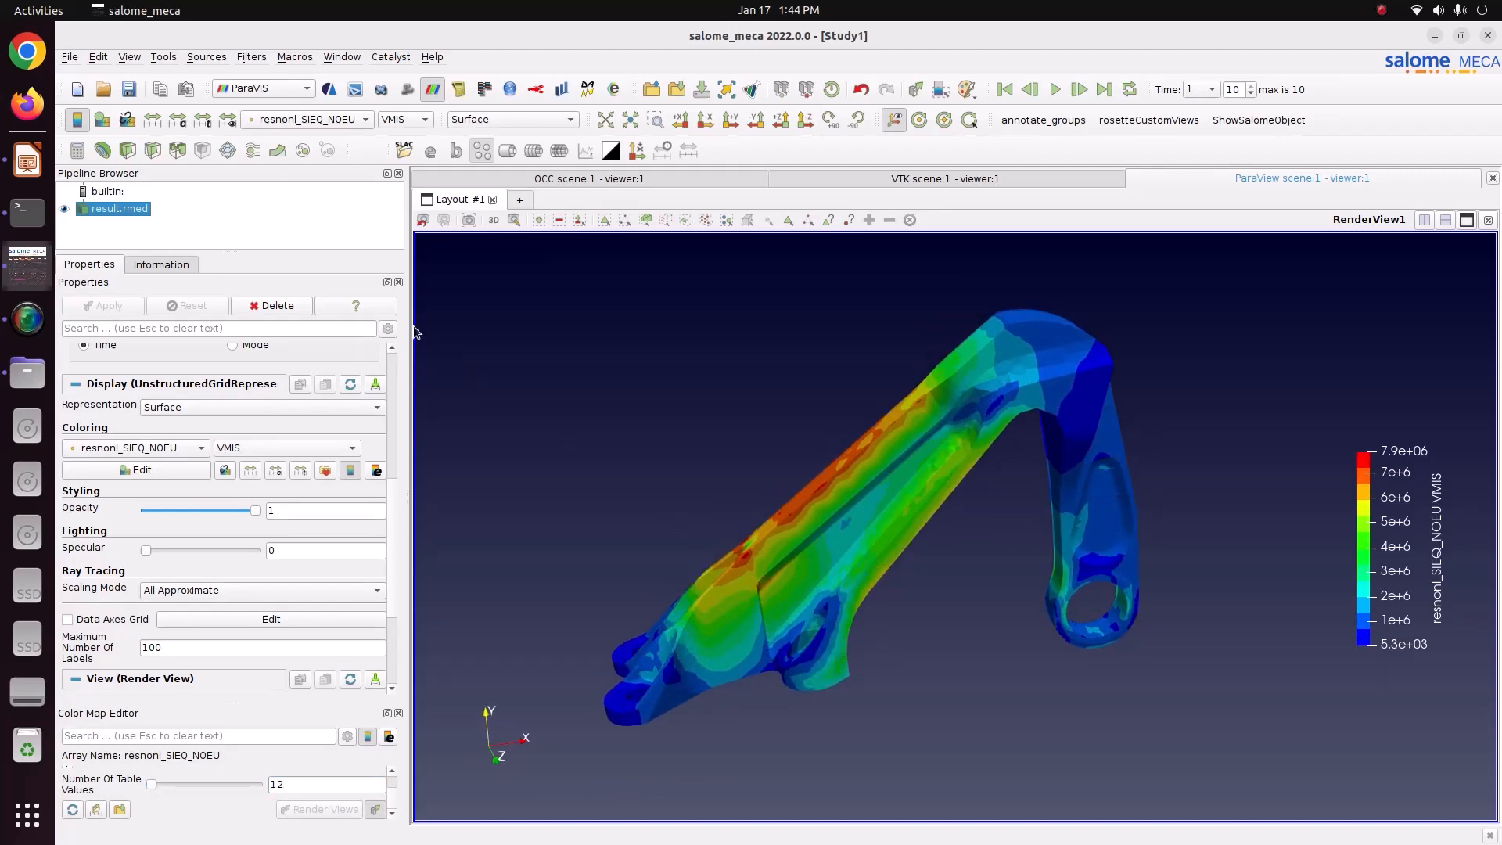
# Colour the bracket by resnonl_DEPL magnitude and apply the Blue to Red Rainbow preset to it.
pyautogui.click(332, 123)
pyautogui.click(333, 98)
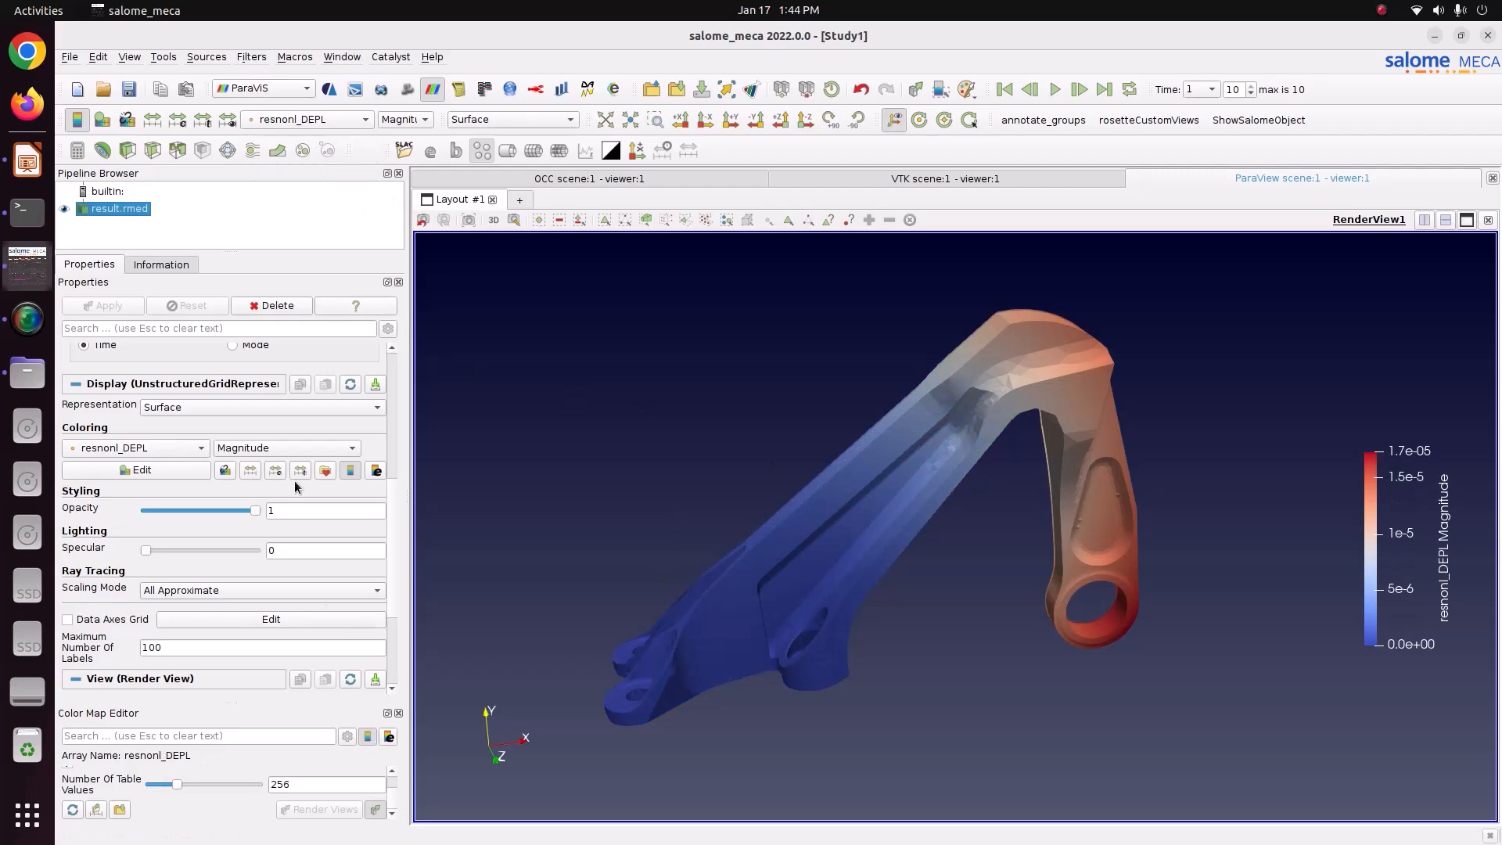
pyautogui.click(325, 470)
pyautogui.click(982, 247)
pyautogui.click(974, 241)
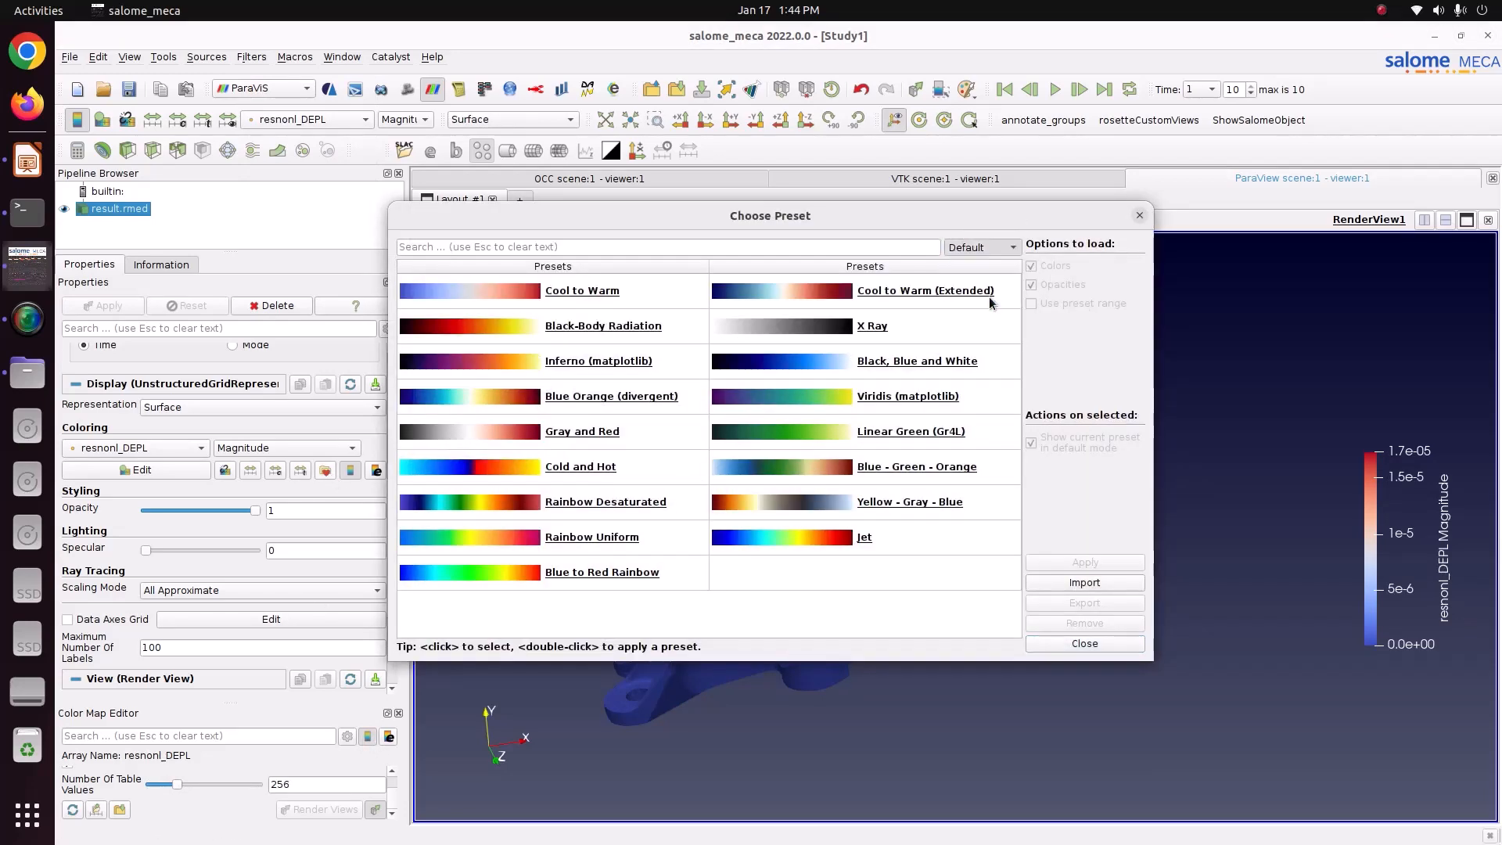
pyautogui.press('r')
pyautogui.click(888, 337)
pyautogui.click(1085, 562)
pyautogui.click(1084, 643)
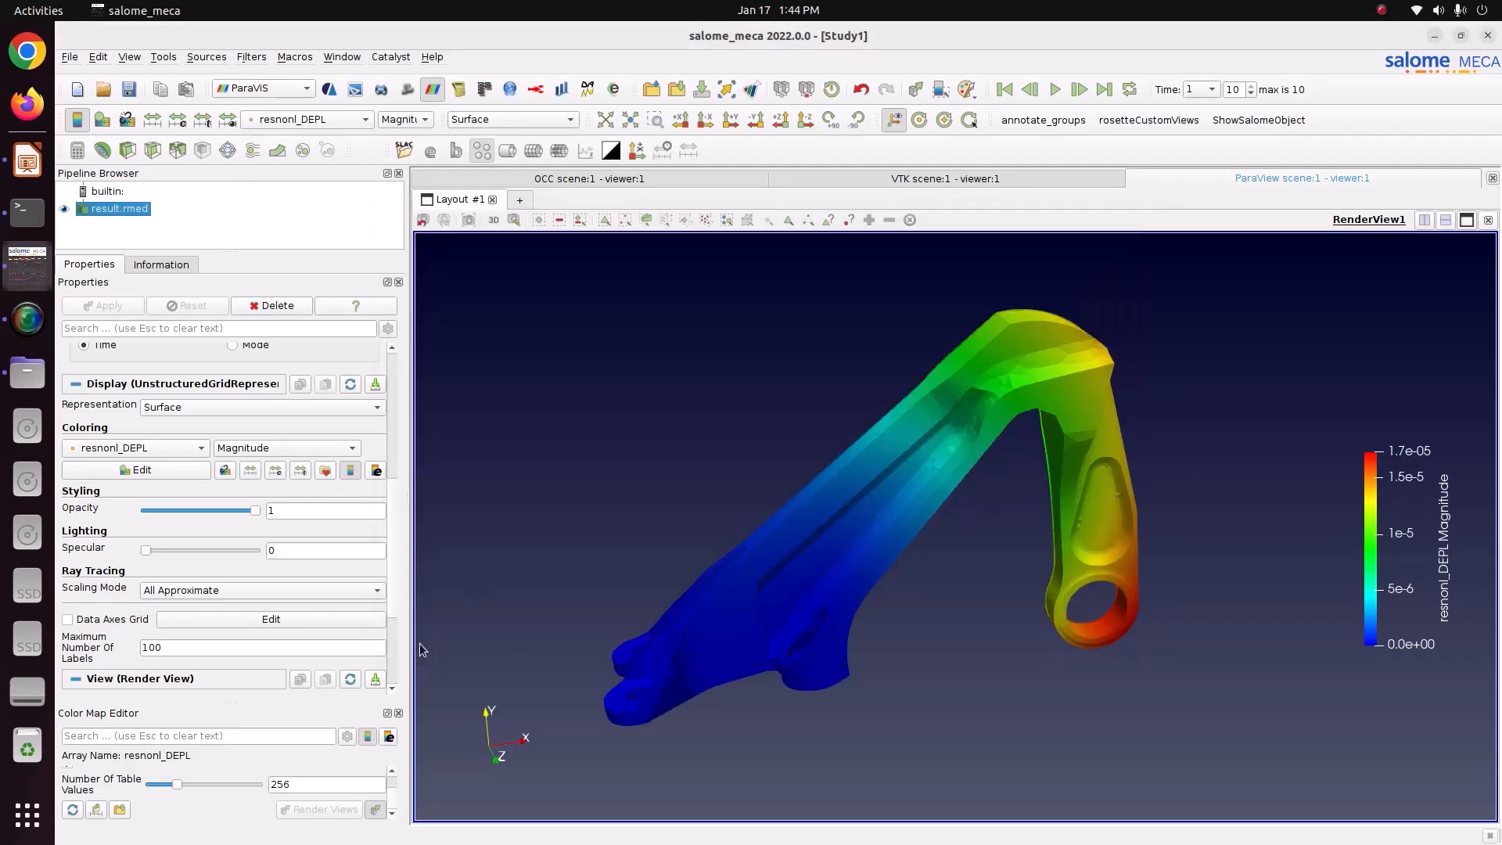
# Set the number of table values in the resnonl_DEPL colour map to 12.
pyautogui.tripleClick(325, 784)
pyautogui.write('10')
pyautogui.press('Return')
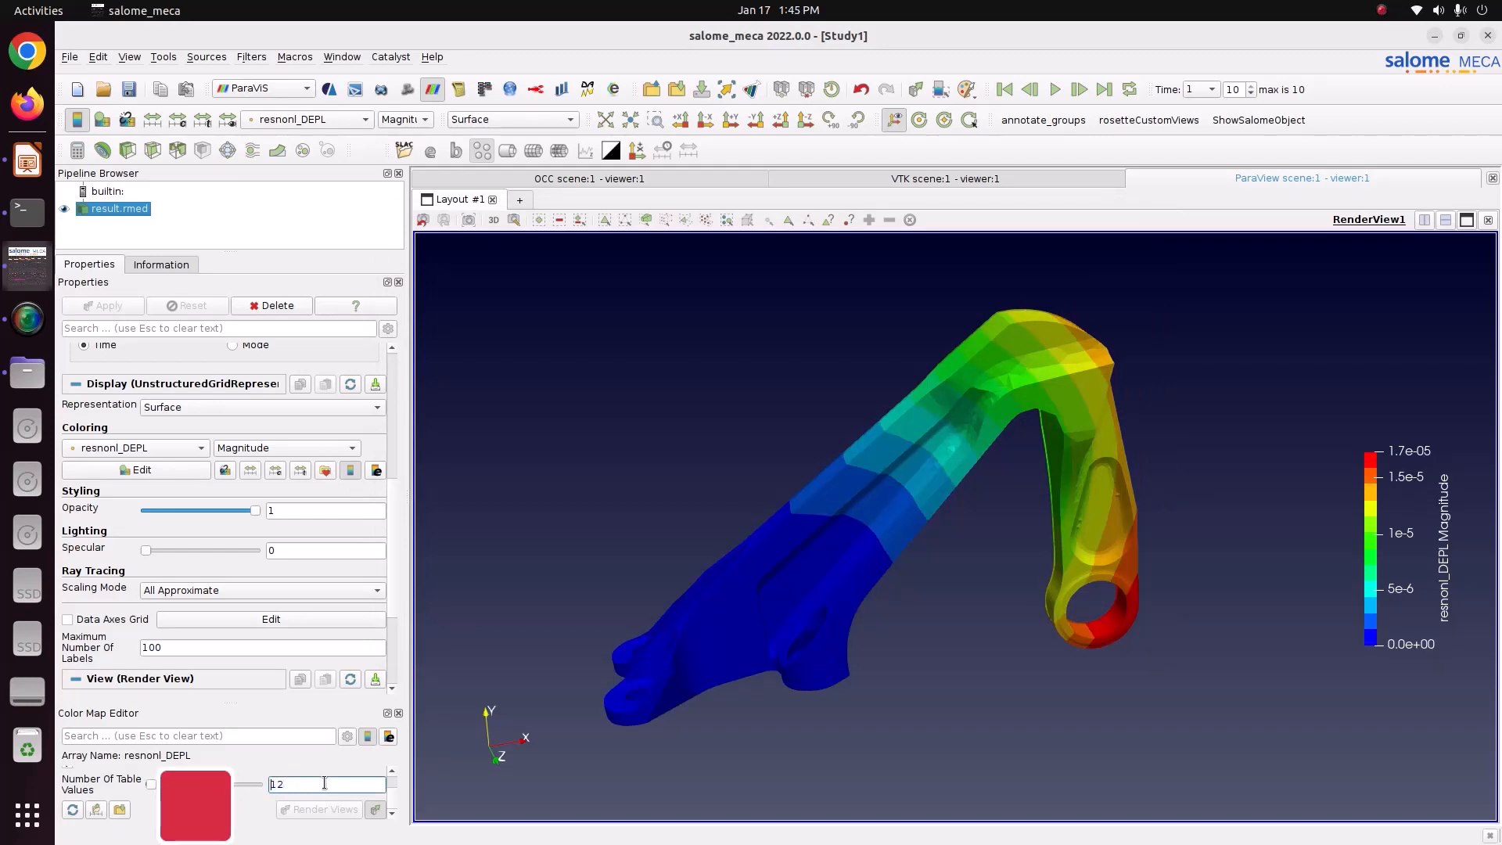
pyautogui.moveTo(956, 594); pyautogui.dragTo(931, 578)
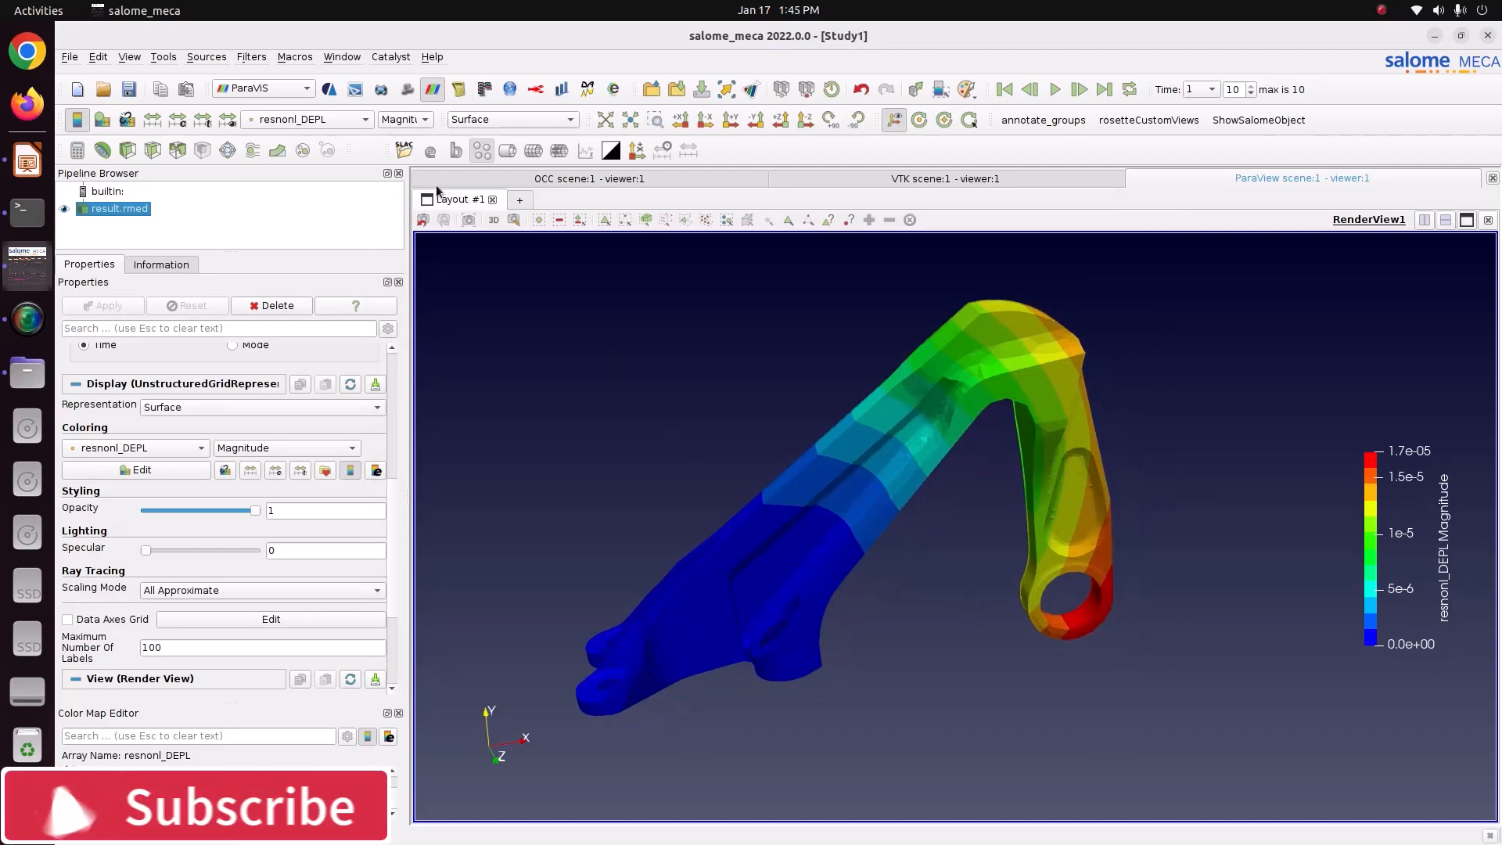
# Colour the bracket by the DY component of resnonl_DEPL and look over the banded displacement contours.
pyautogui.click(400, 122)
pyautogui.click(402, 155)
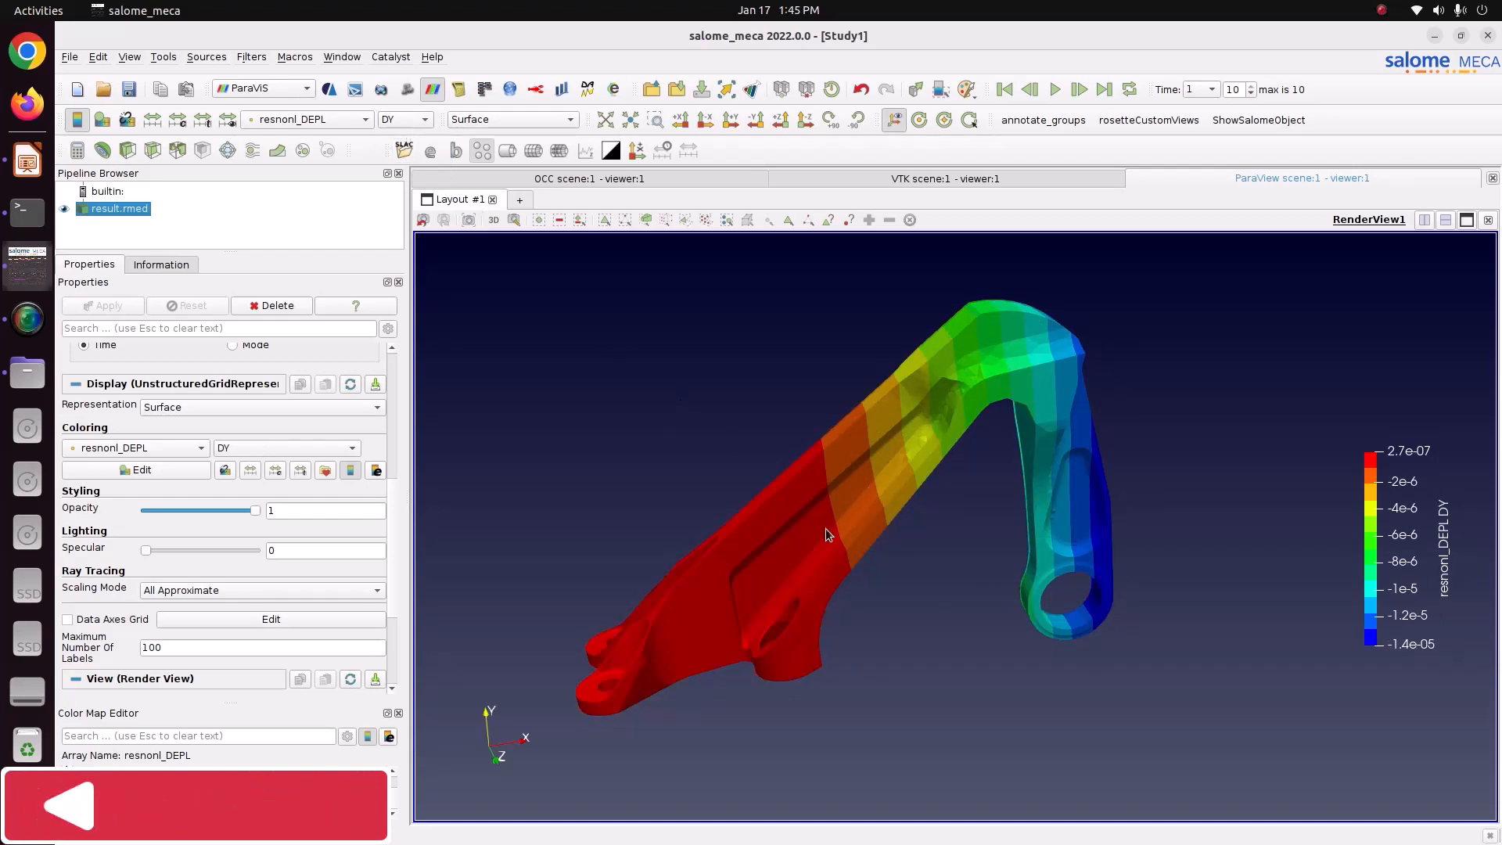
pyautogui.moveTo(825, 528)
pyautogui.mouseDown()
pyautogui.moveTo(732, 543)
pyautogui.moveTo(819, 524)
pyautogui.mouseUp()
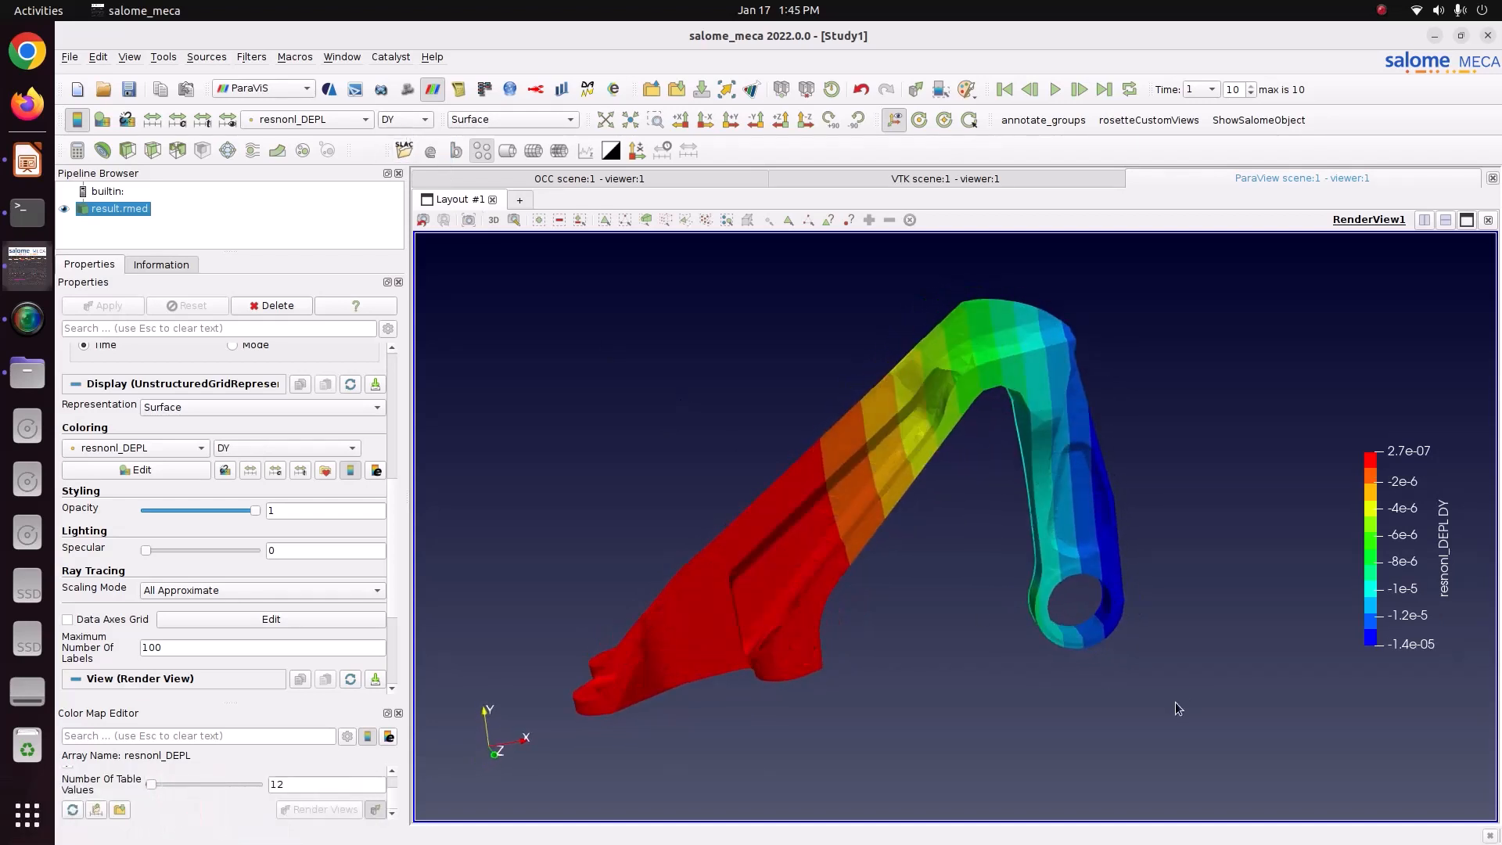
pyautogui.moveTo(1052, 674)
pyautogui.mouseDown()
pyautogui.moveTo(1066, 652)
pyautogui.moveTo(1054, 686)
pyautogui.mouseUp()
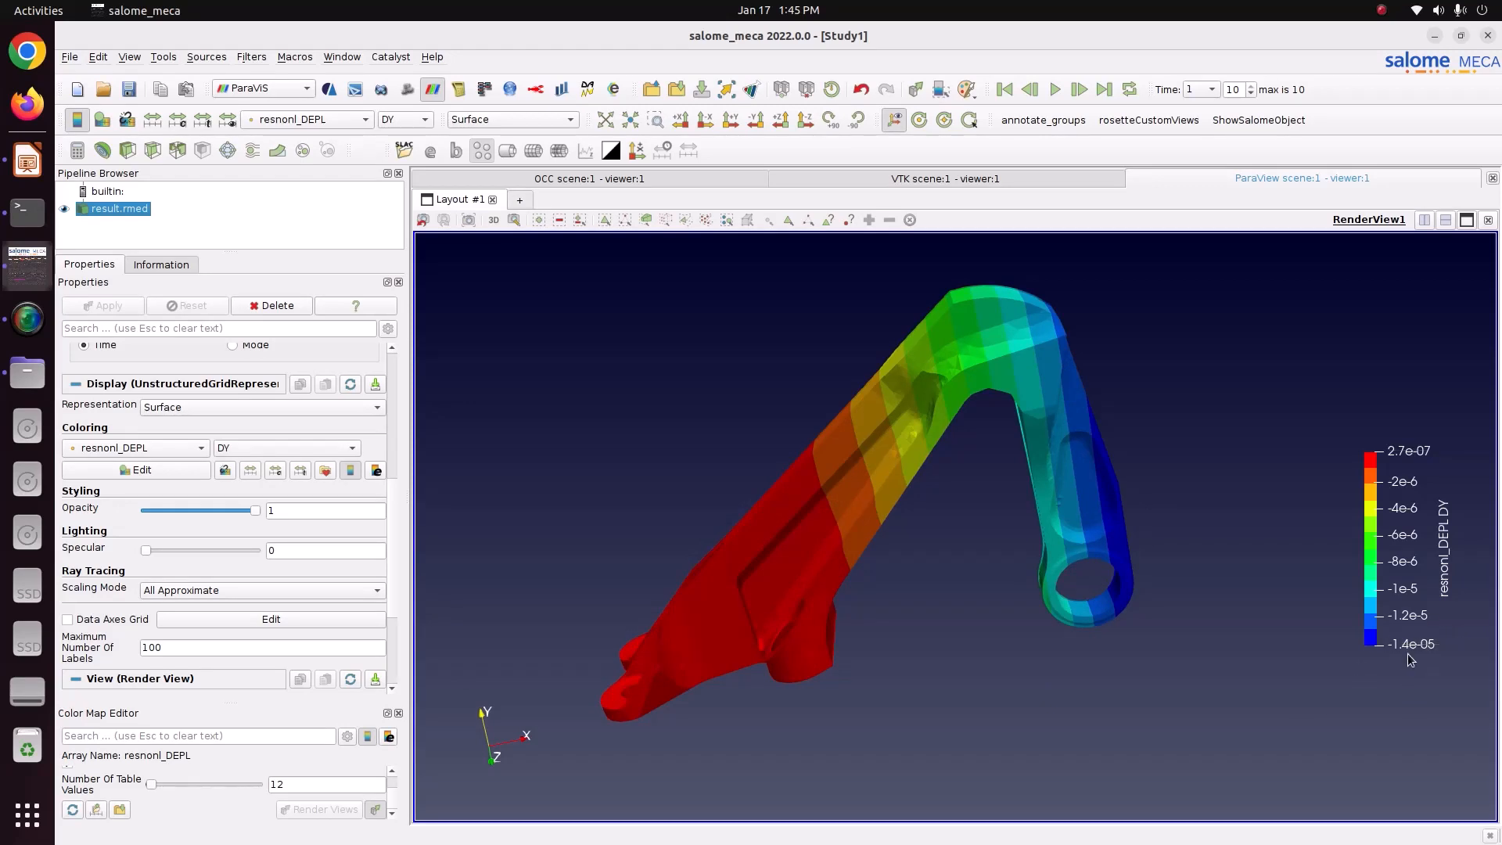
# Colour the bracket by resnonl_SIEQ_NOEU VMIS and move its colour legend higher in the render view.
pyautogui.click(317, 120)
pyautogui.click(331, 166)
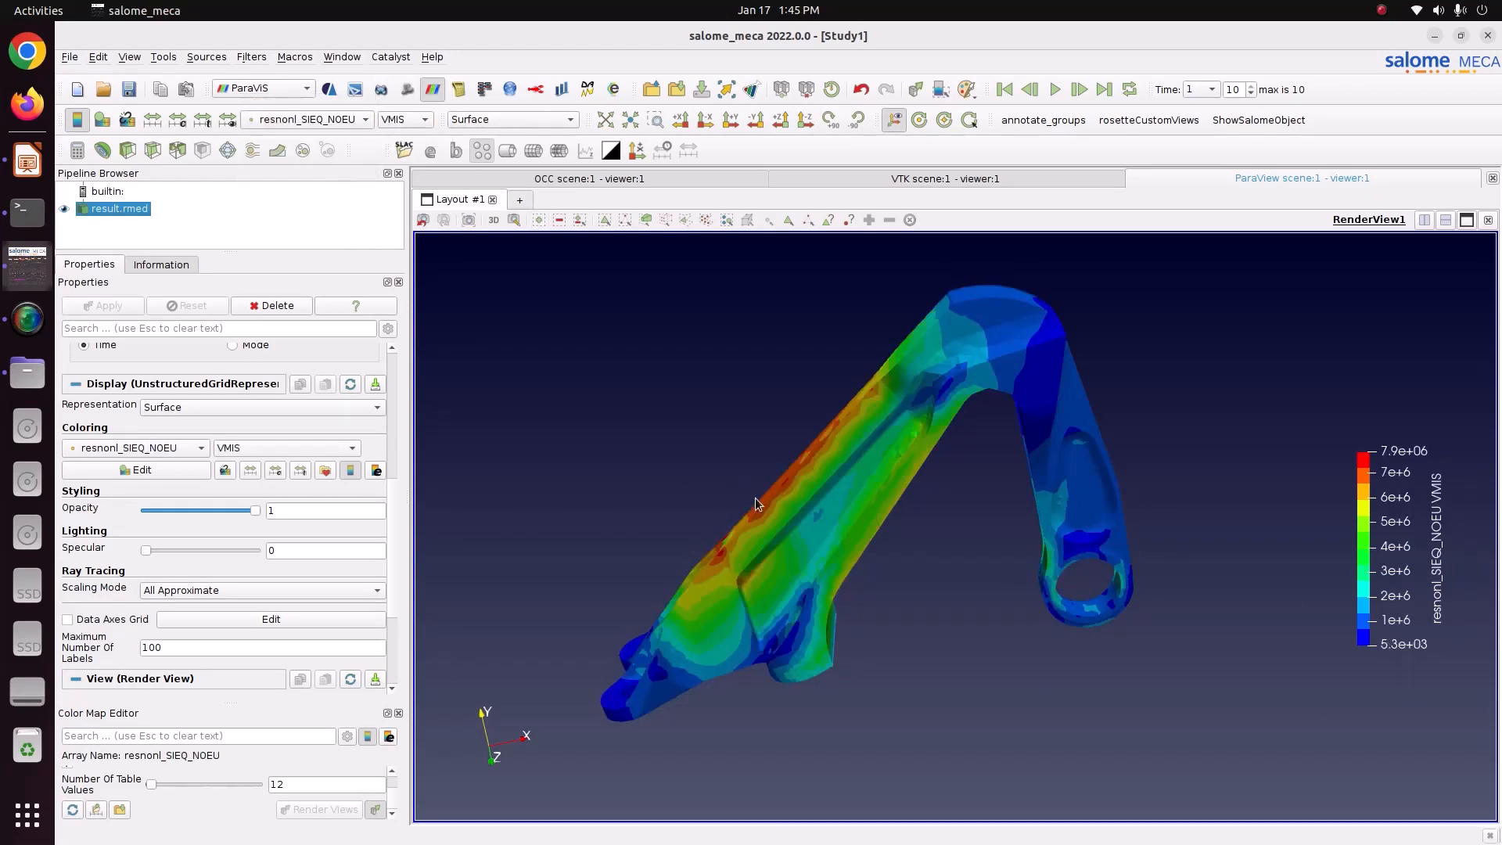
pyautogui.moveTo(755, 498); pyautogui.dragTo(811, 541)
pyautogui.moveTo(1087, 504); pyautogui.dragTo(1150, 527)
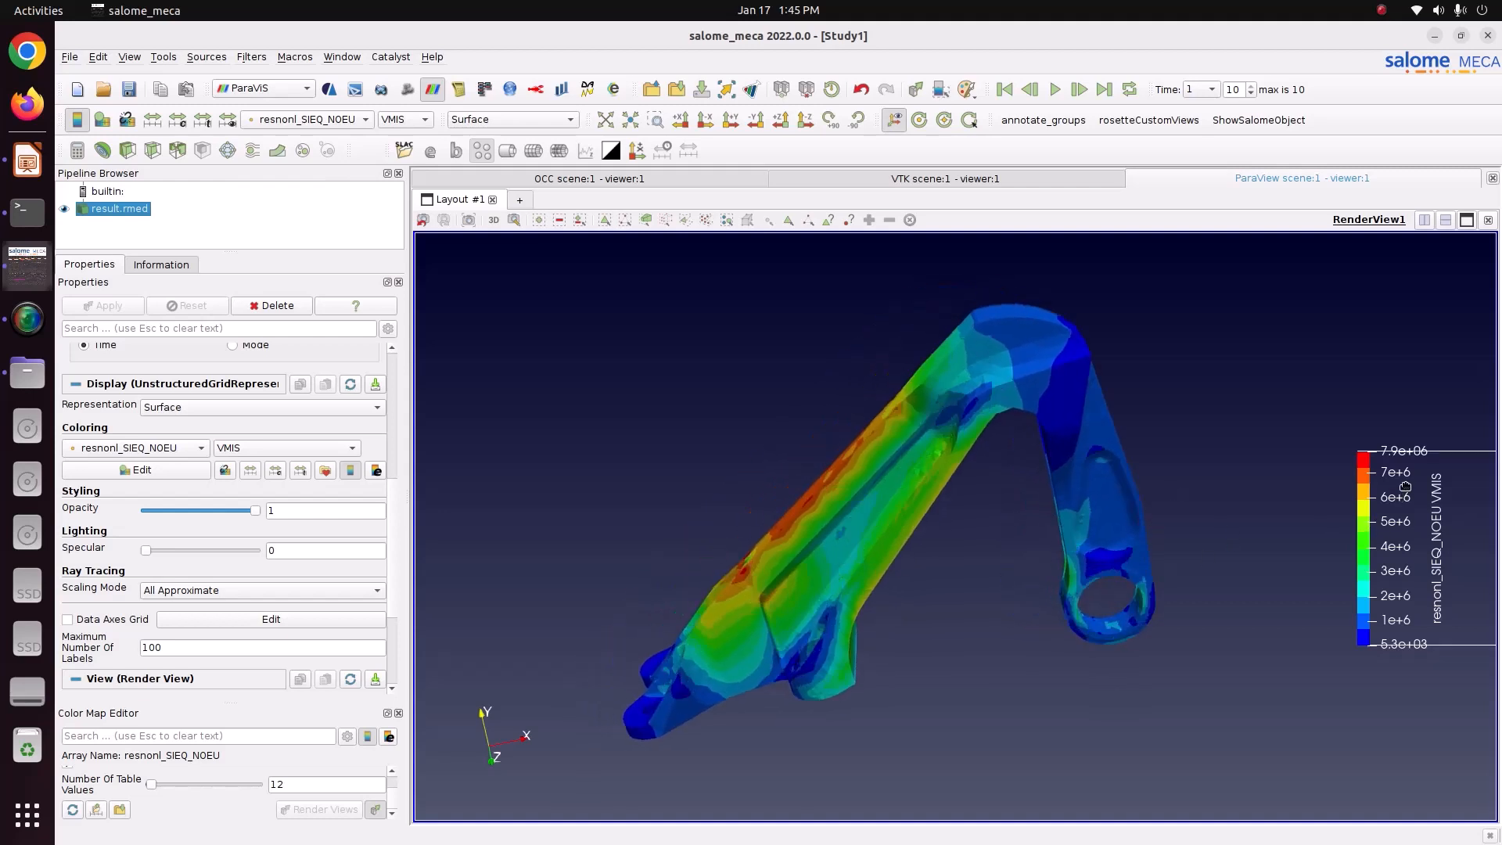
pyautogui.moveTo(1406, 483); pyautogui.dragTo(1379, 350)
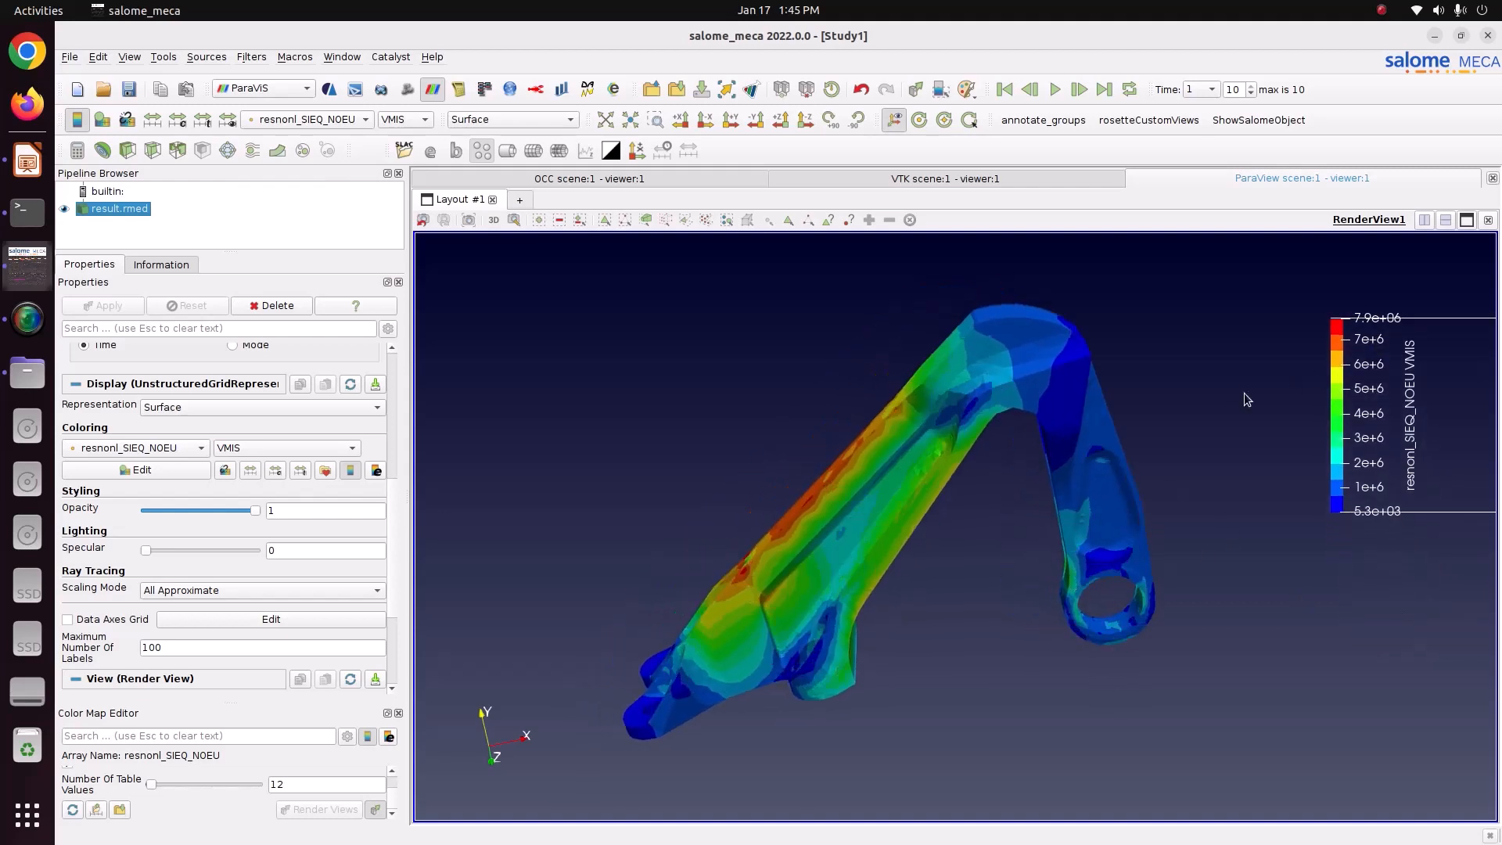